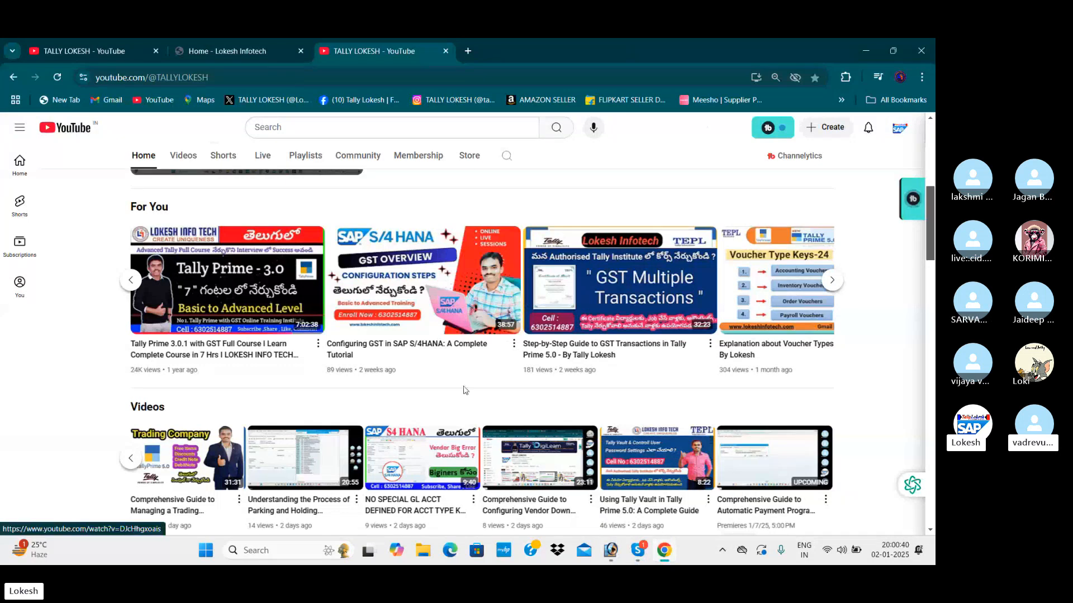
# Bring up the Lokesh Infotech website, close the duplicate TALLY LOKESH YouTube tab and look over the home page.
pyautogui.scroll(7, 464, 388)
pyautogui.click(739, 145)
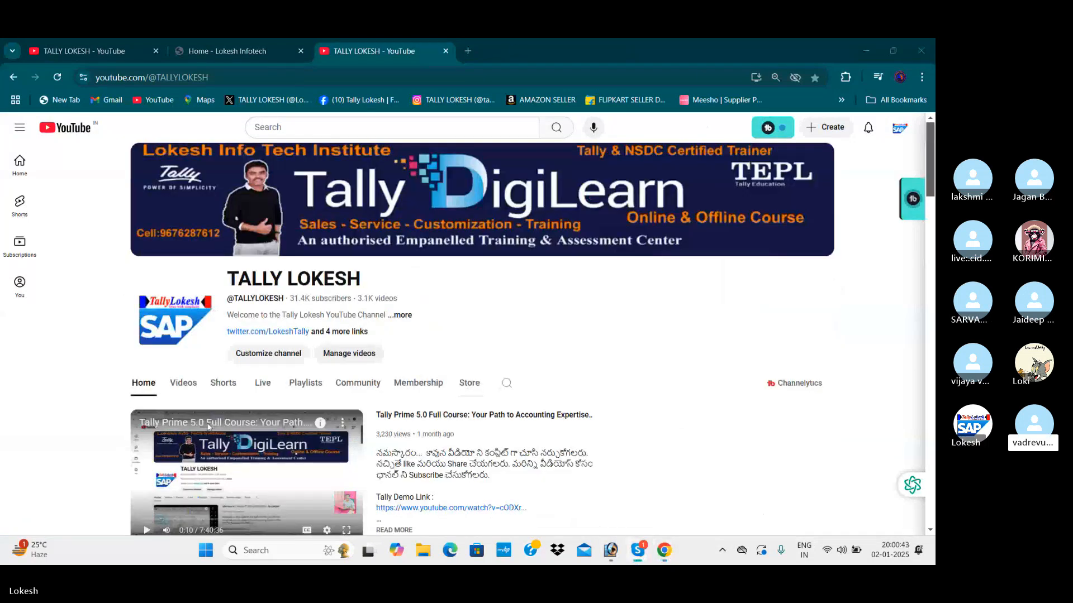
pyautogui.click(257, 44)
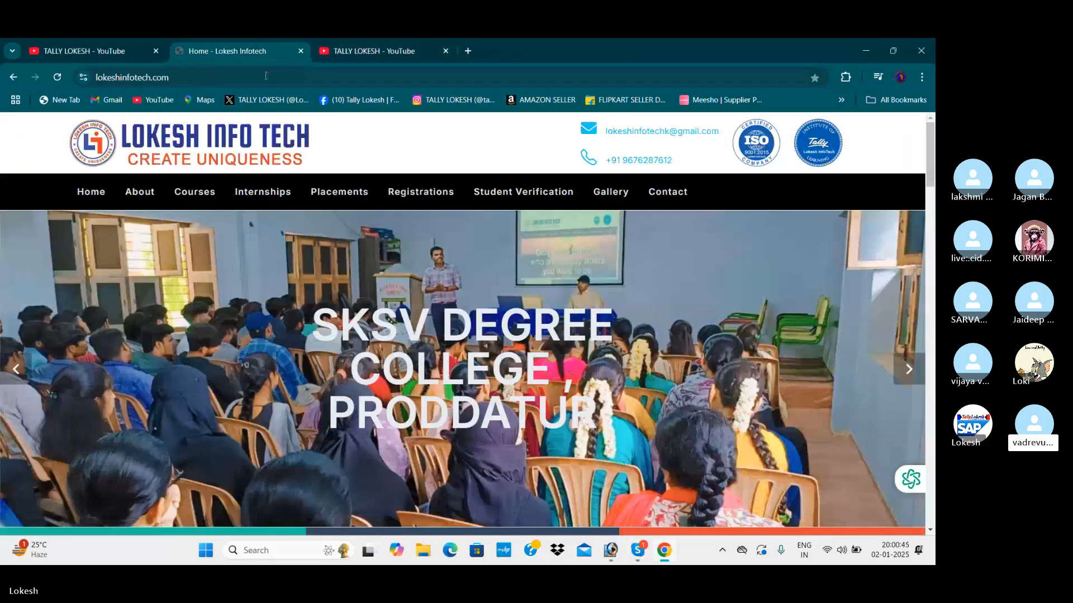
pyautogui.click(156, 51)
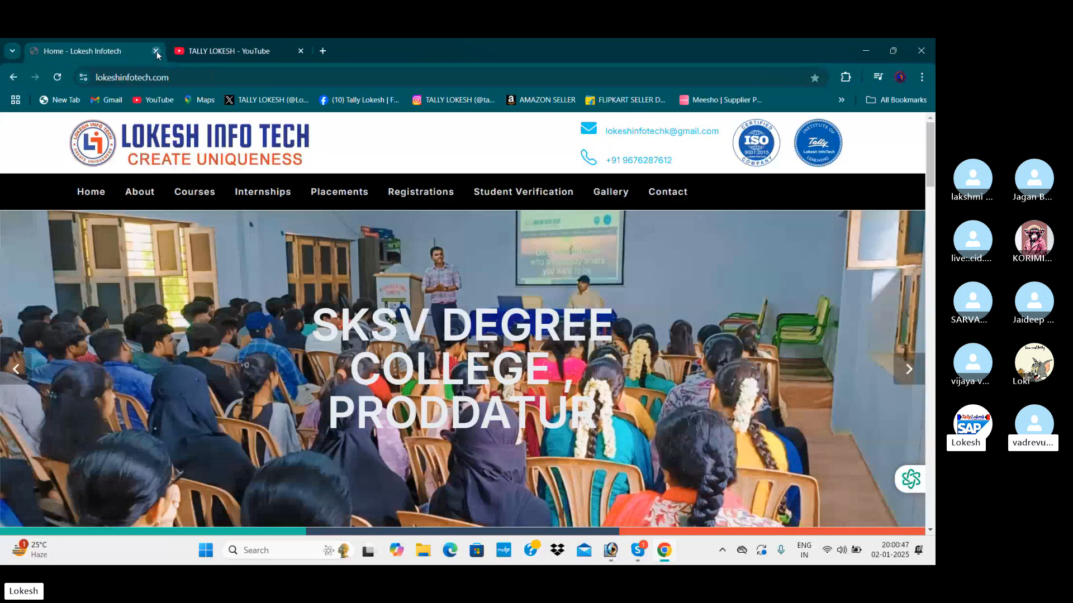
pyautogui.scroll(-5, 345, 287)
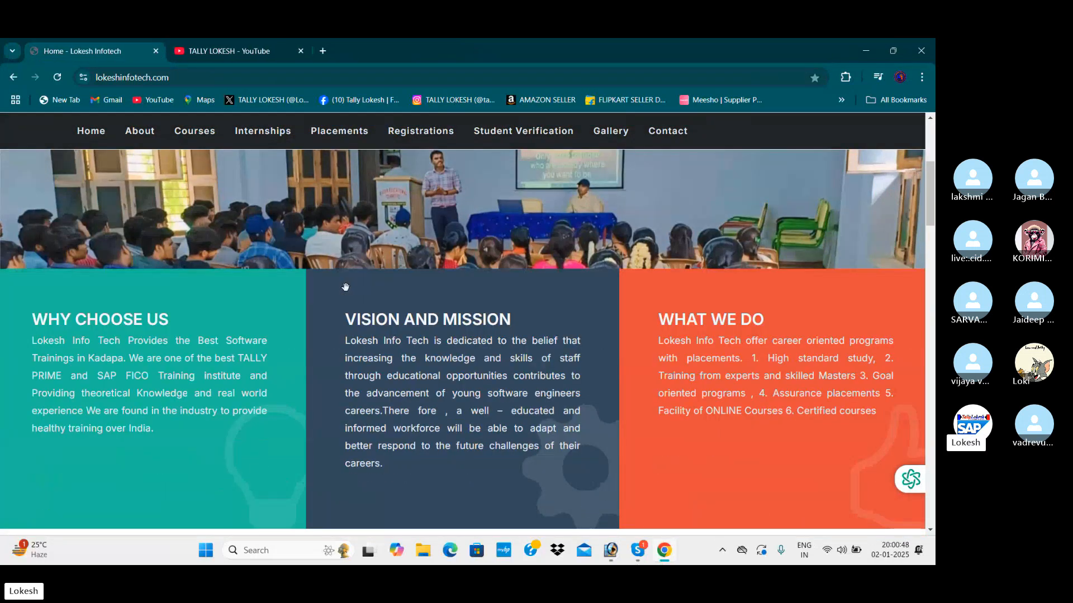
pyautogui.scroll(5, 345, 287)
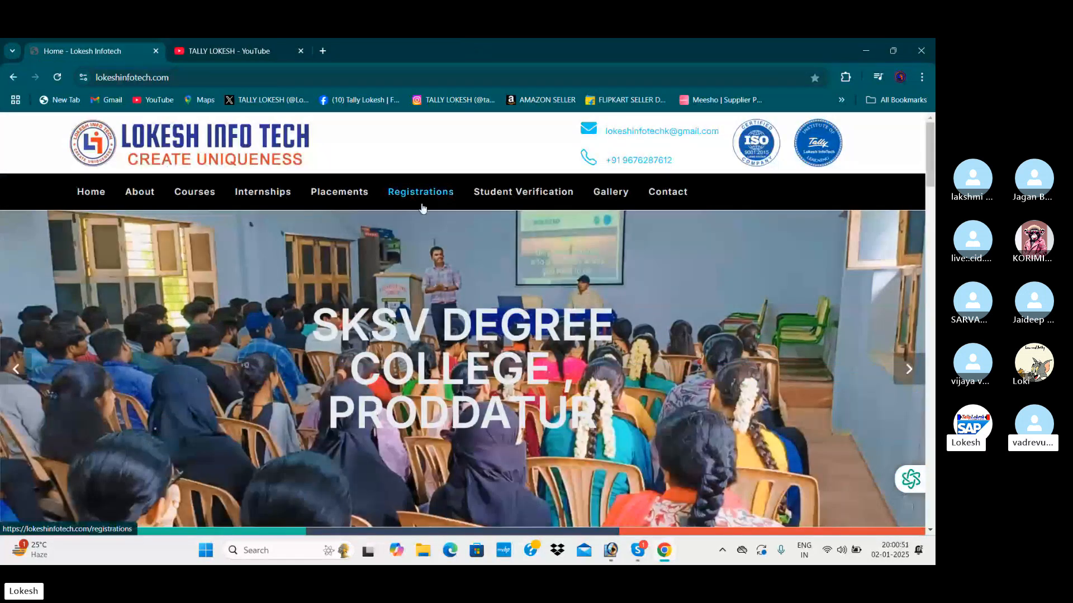
# View the website's Placements page and examine the training session photos in the Gallery.
pyautogui.click(356, 193)
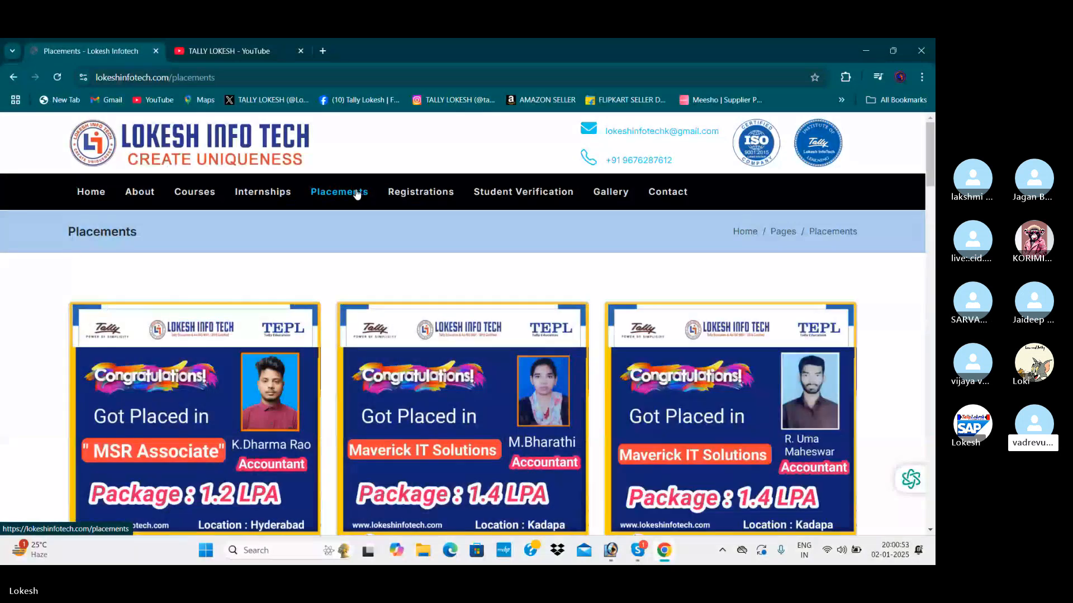
pyautogui.click(597, 193)
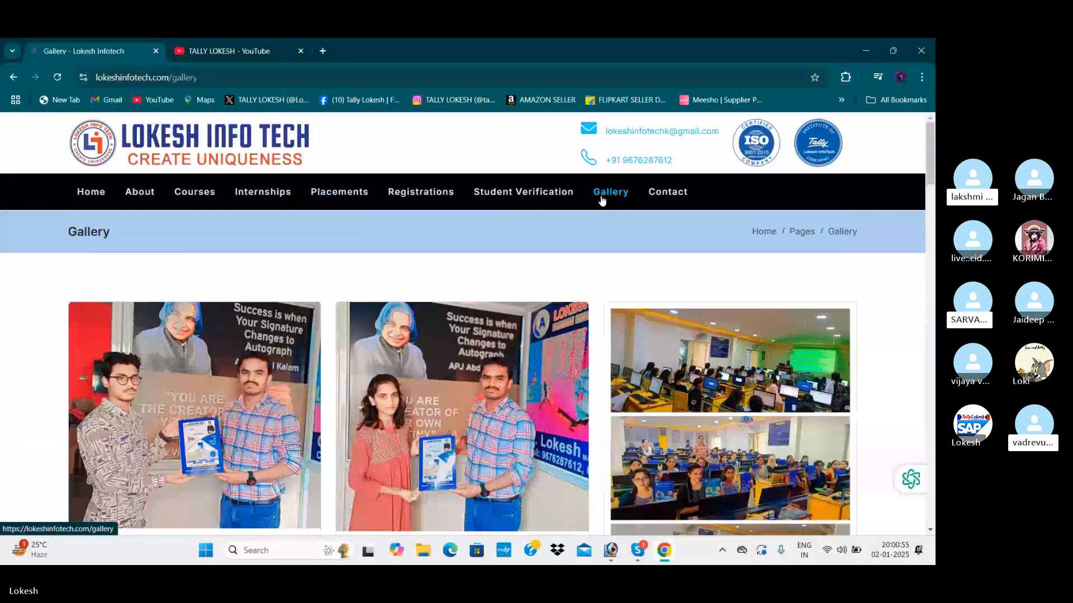
pyautogui.scroll(-1, 625, 336)
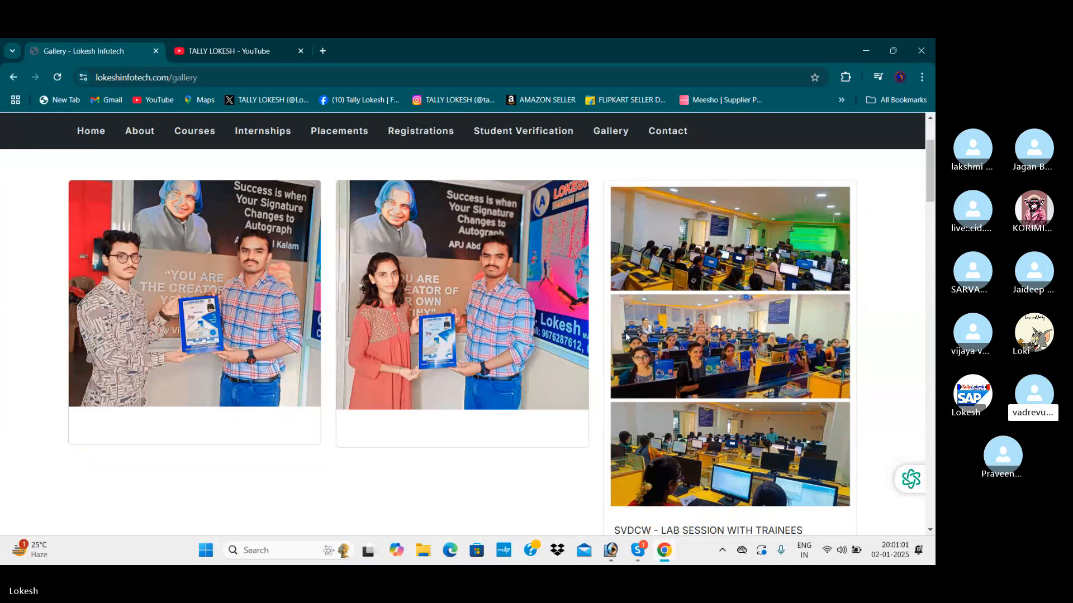
pyautogui.scroll(-5, 625, 333)
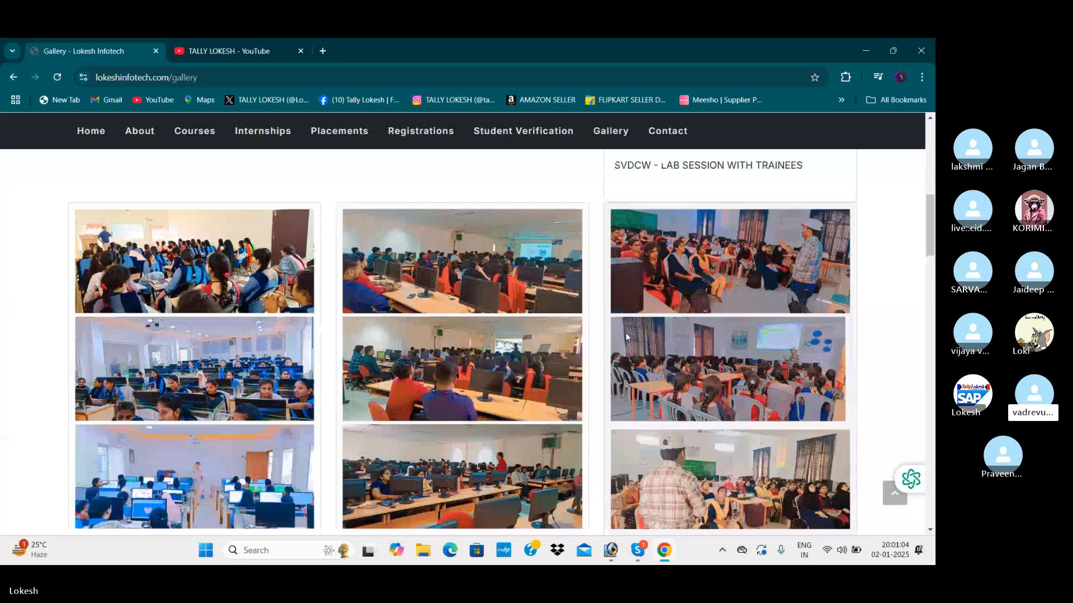
pyautogui.scroll(-1, 625, 333)
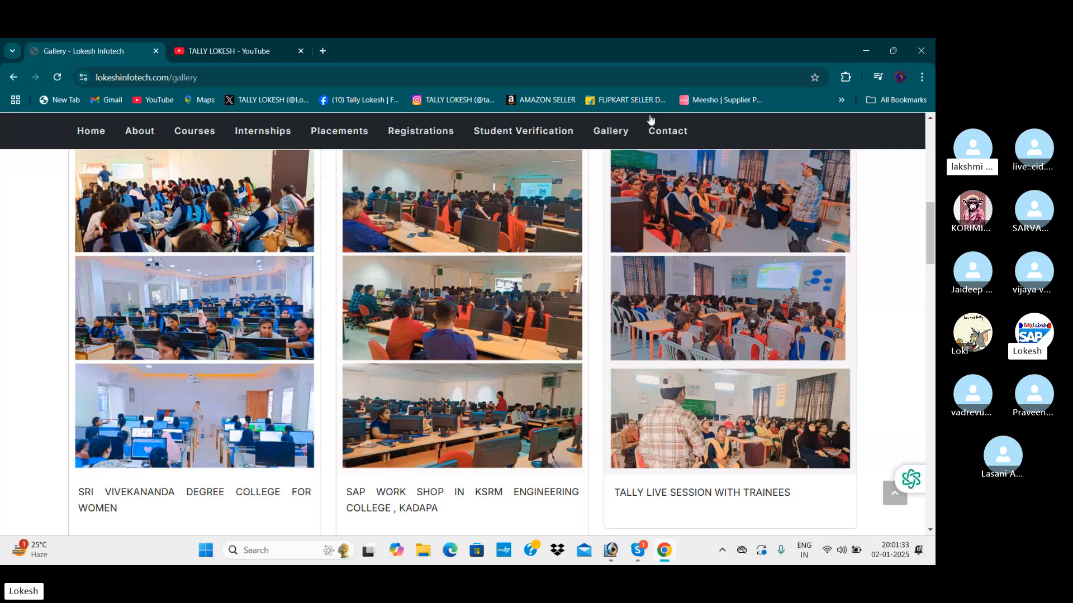
# Return to the website's home page and review the sections below its banner.
pyautogui.click(92, 130)
pyautogui.scroll(-4, 634, 343)
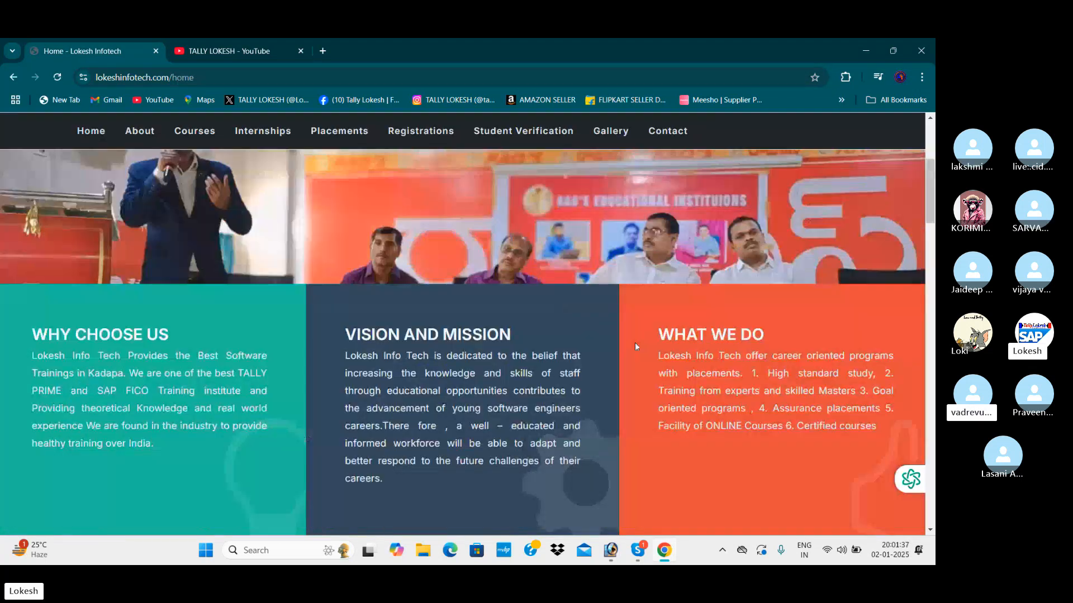
pyautogui.scroll(5, 635, 343)
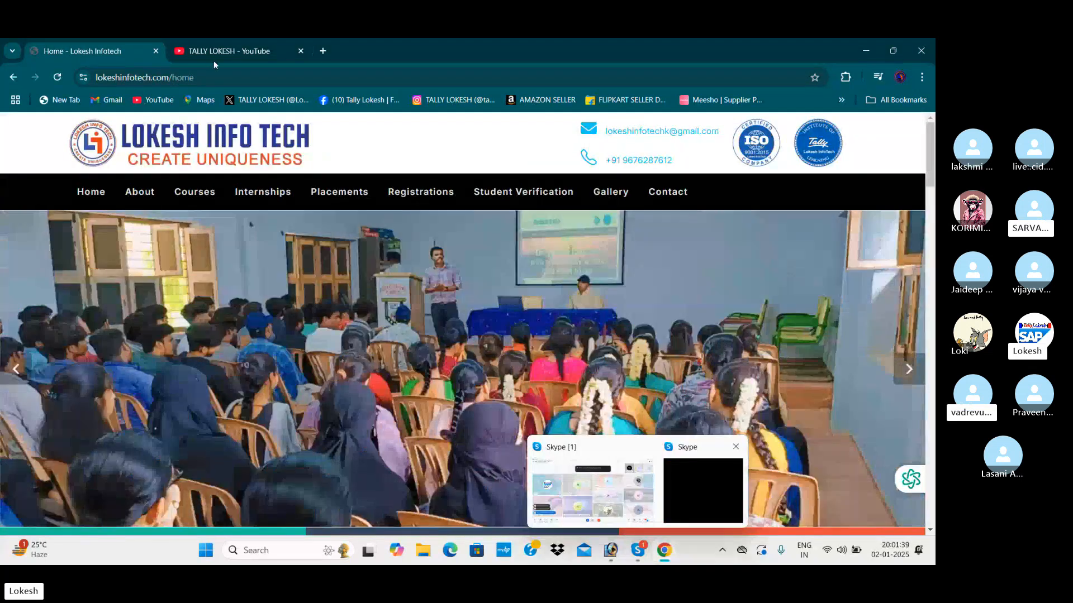
# Switch to the TALLY LOKESH YouTube channel and look through the videos listed on its home page.
pyautogui.click(225, 55)
pyautogui.scroll(-5, 594, 289)
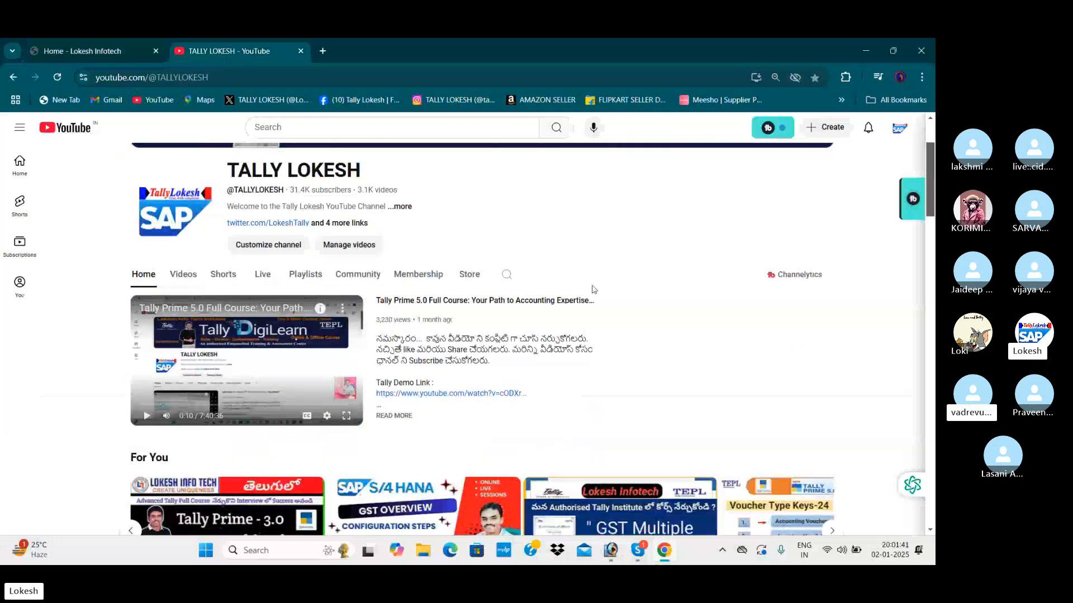
pyautogui.scroll(-1, 593, 290)
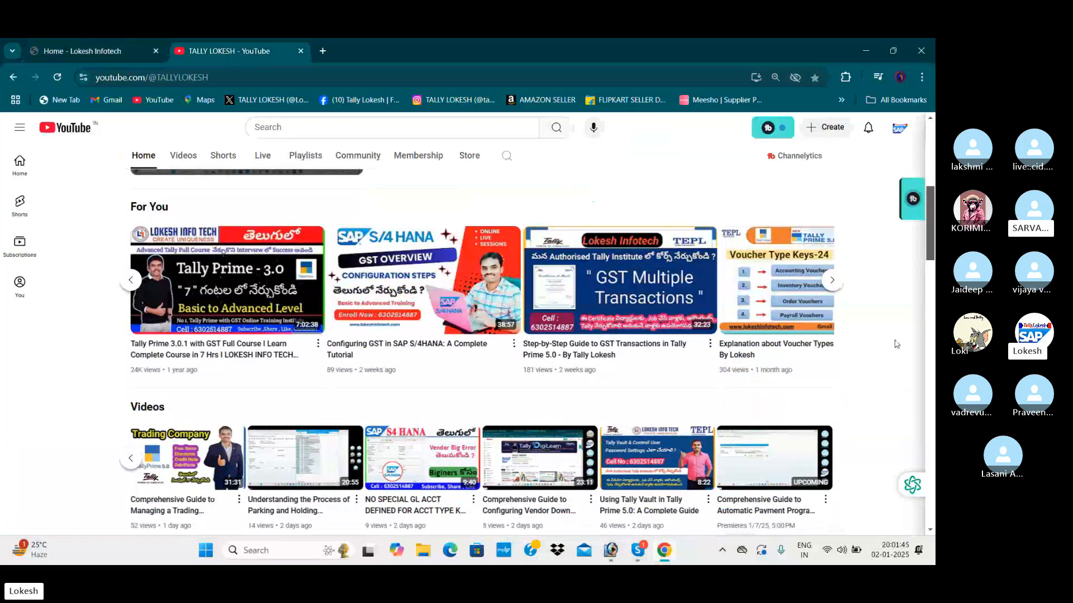
pyautogui.scroll(-1, 896, 344)
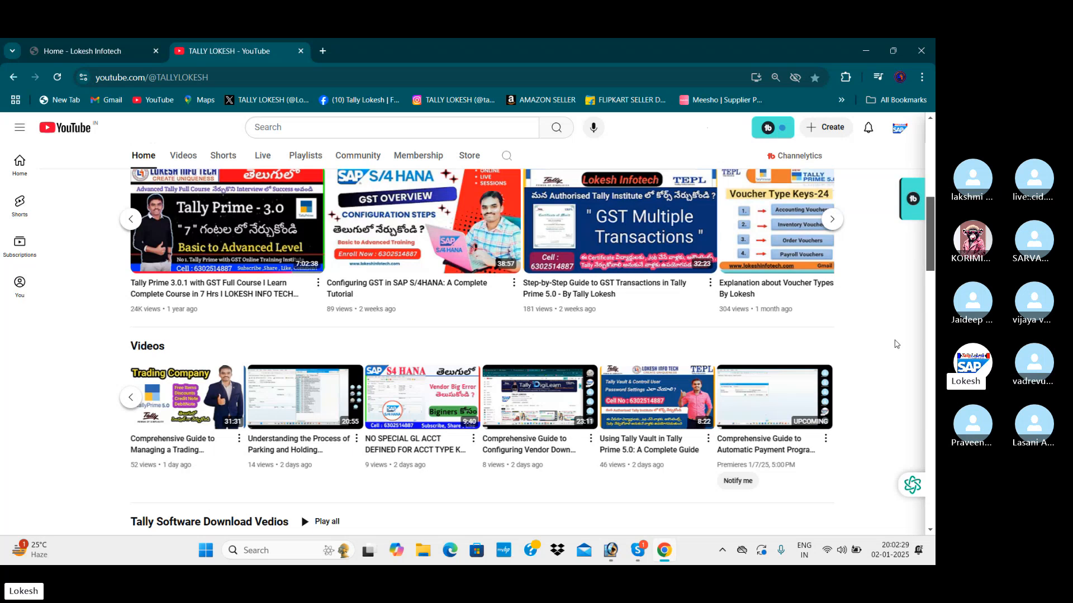
pyautogui.scroll(-2, 713, 345)
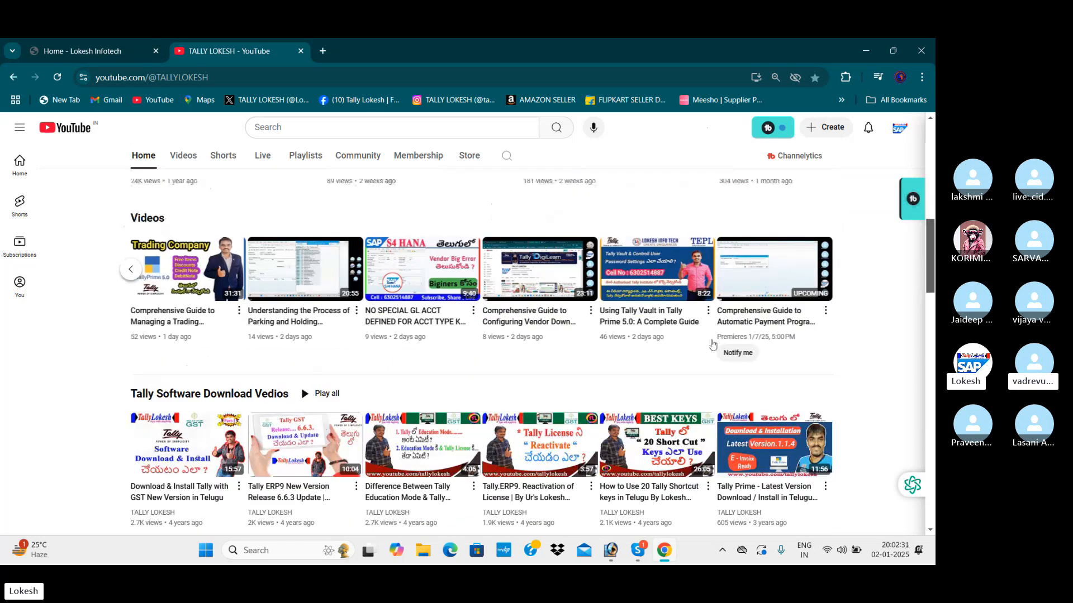
pyautogui.scroll(8, 713, 345)
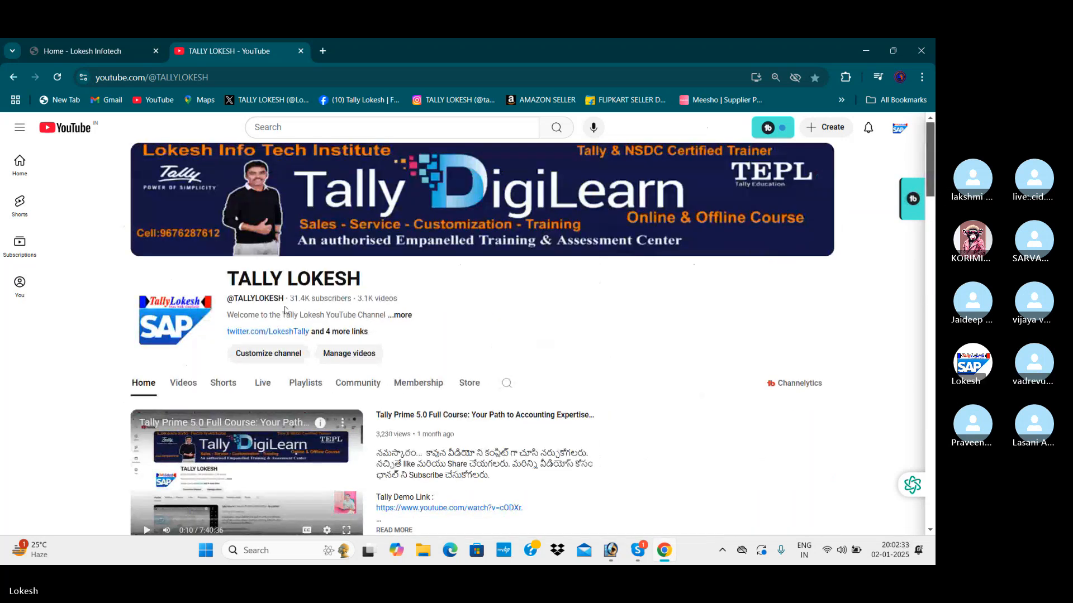
# Return to the Lokesh Infotech website and page through the photo slides in the home page banner.
pyautogui.click(106, 51)
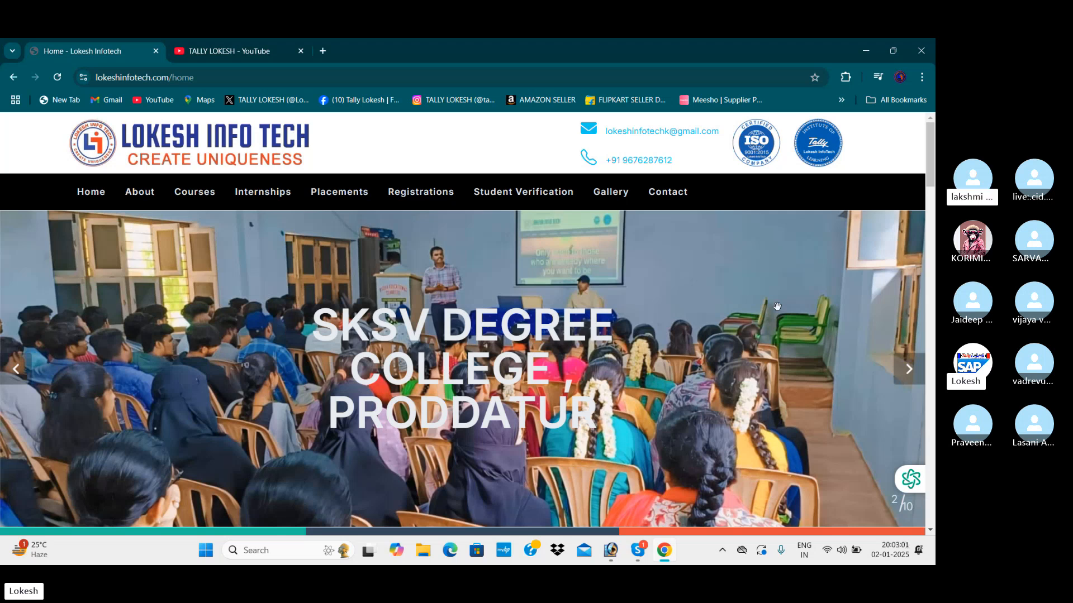
pyautogui.click(15, 370)
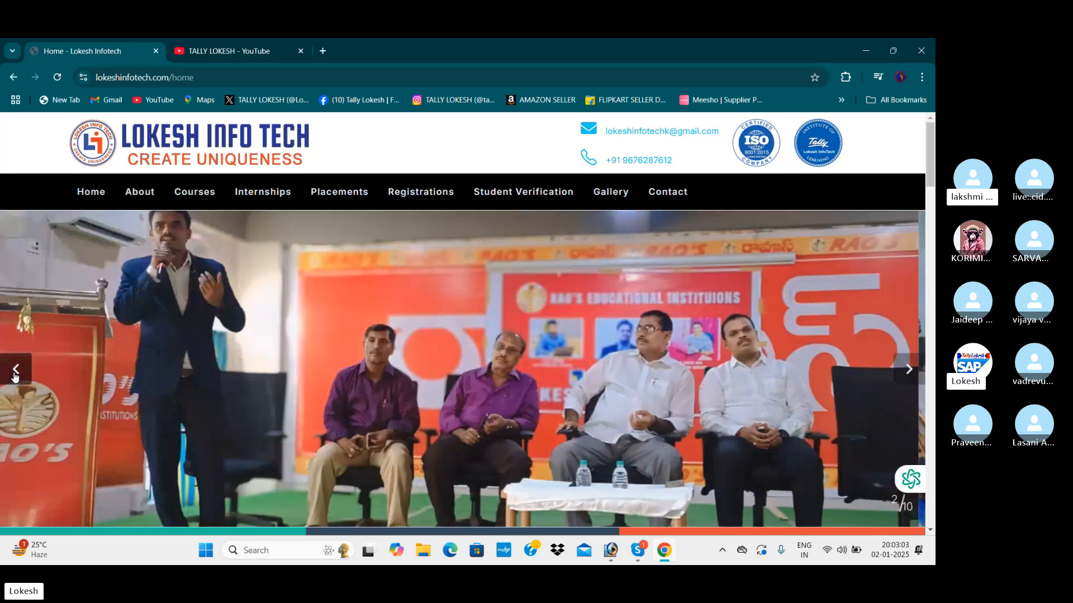
pyautogui.click(910, 379)
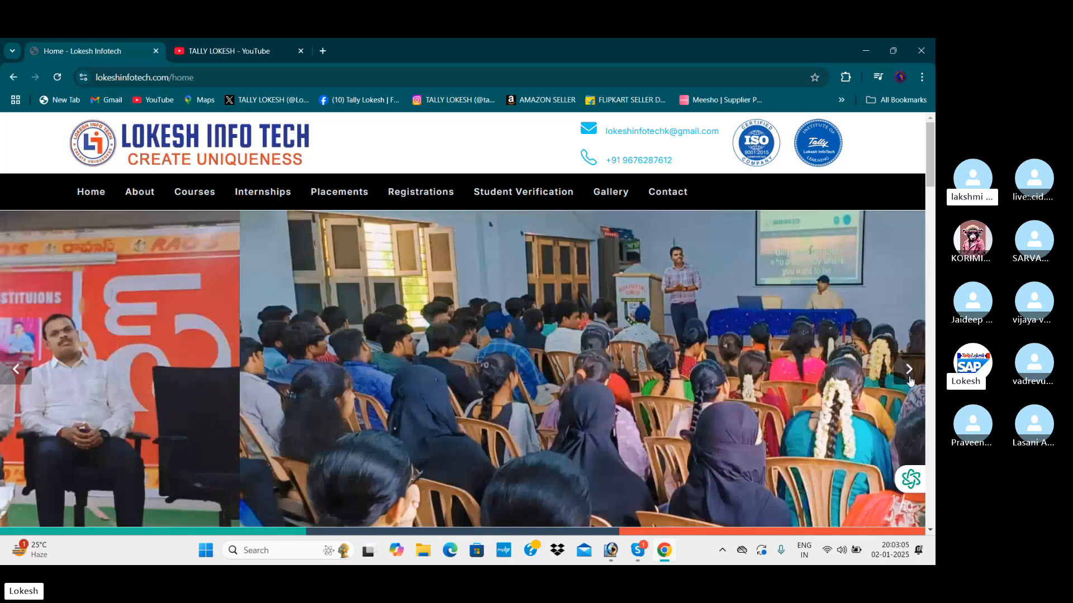
pyautogui.click(910, 380)
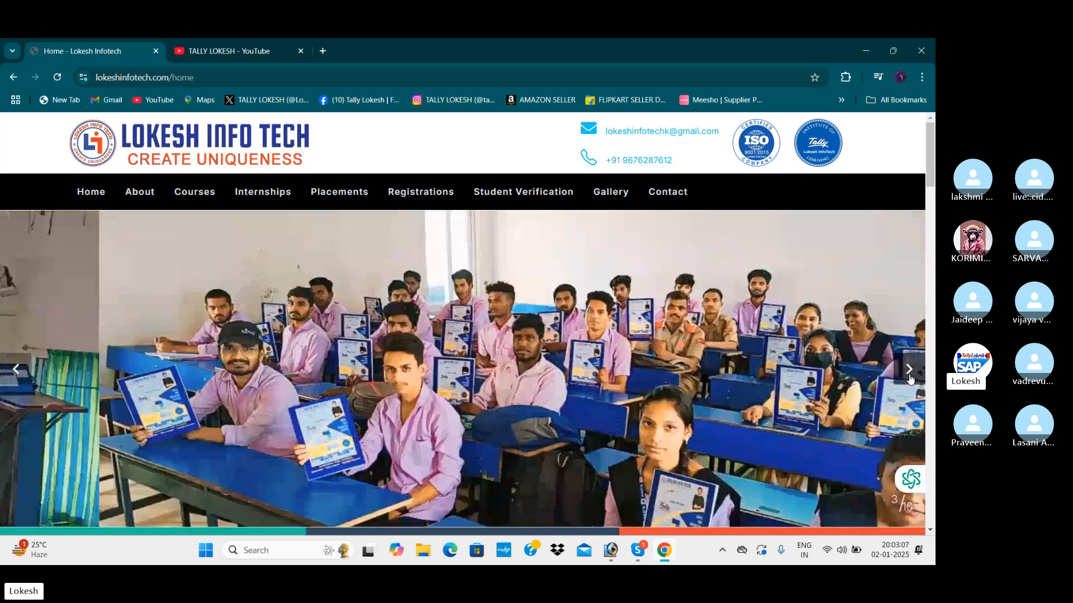
pyautogui.click(910, 380)
pyautogui.click(909, 380)
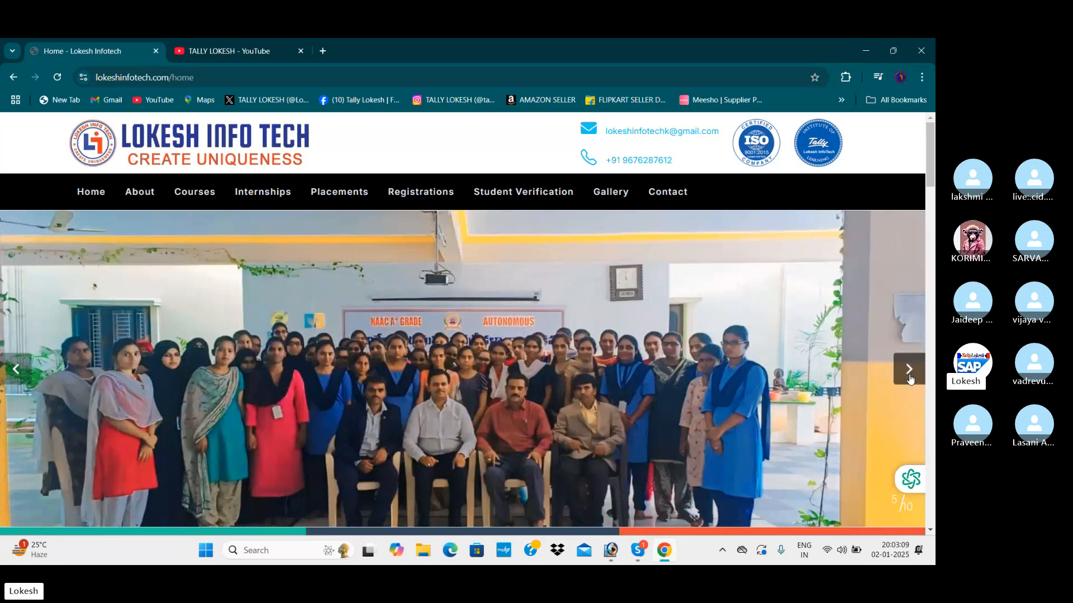
pyautogui.scroll(-1, 909, 368)
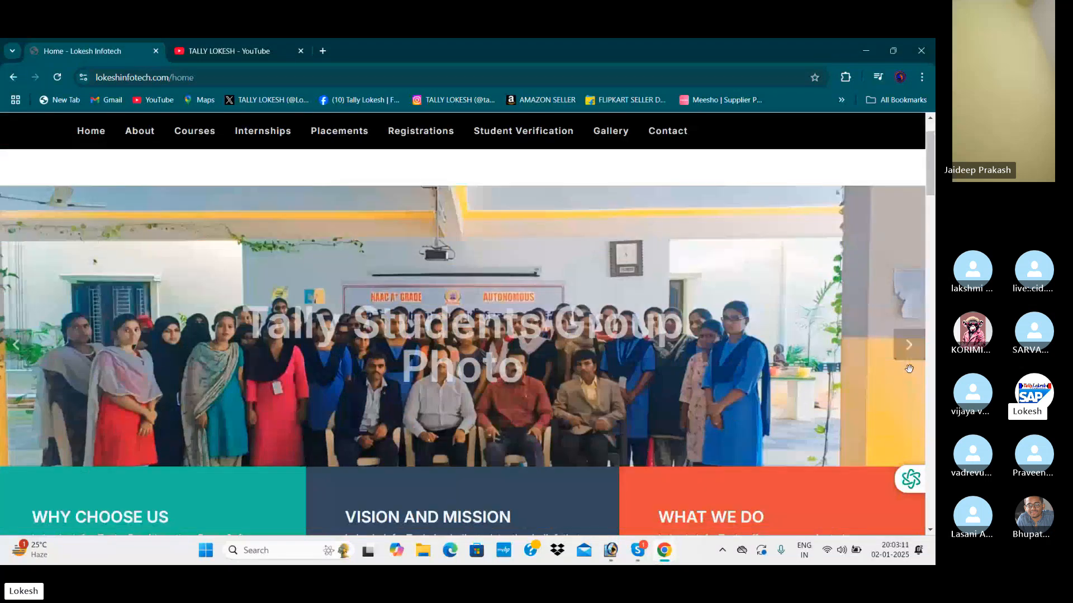
pyautogui.click(910, 360)
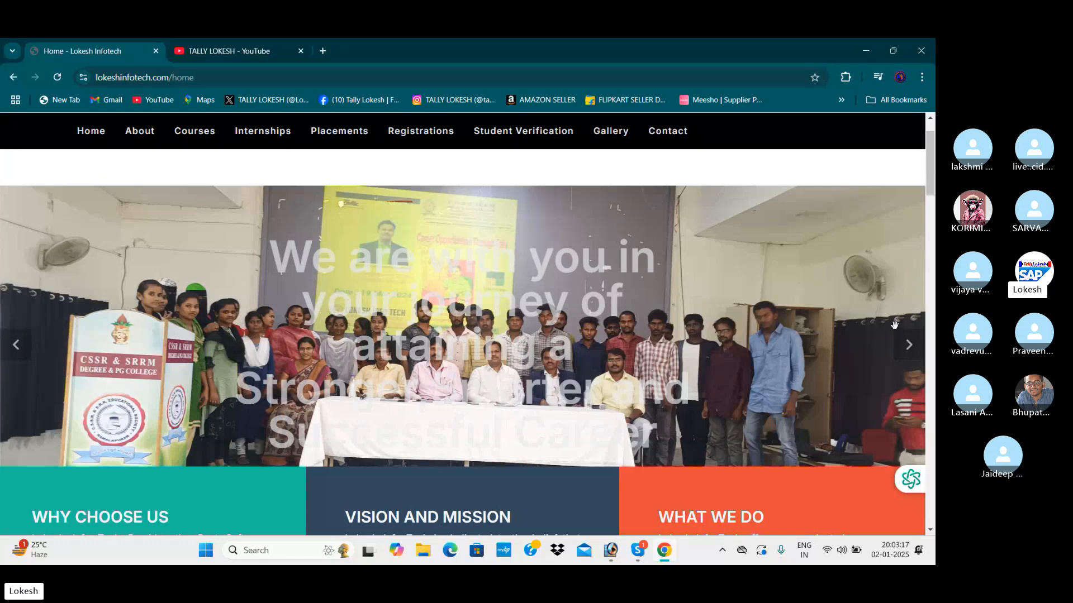
pyautogui.click(906, 350)
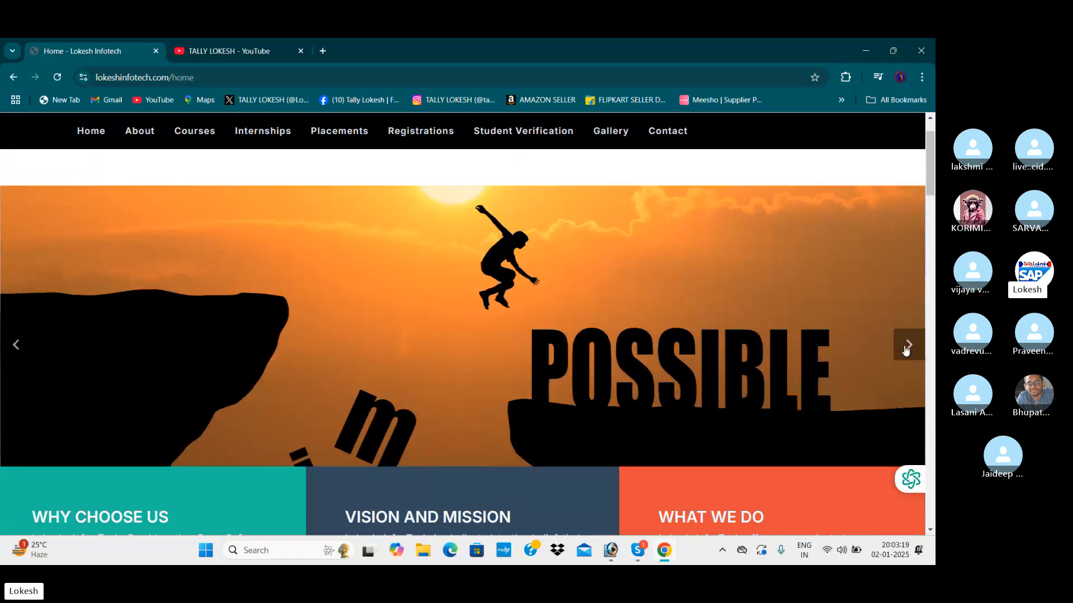
pyautogui.click(906, 350)
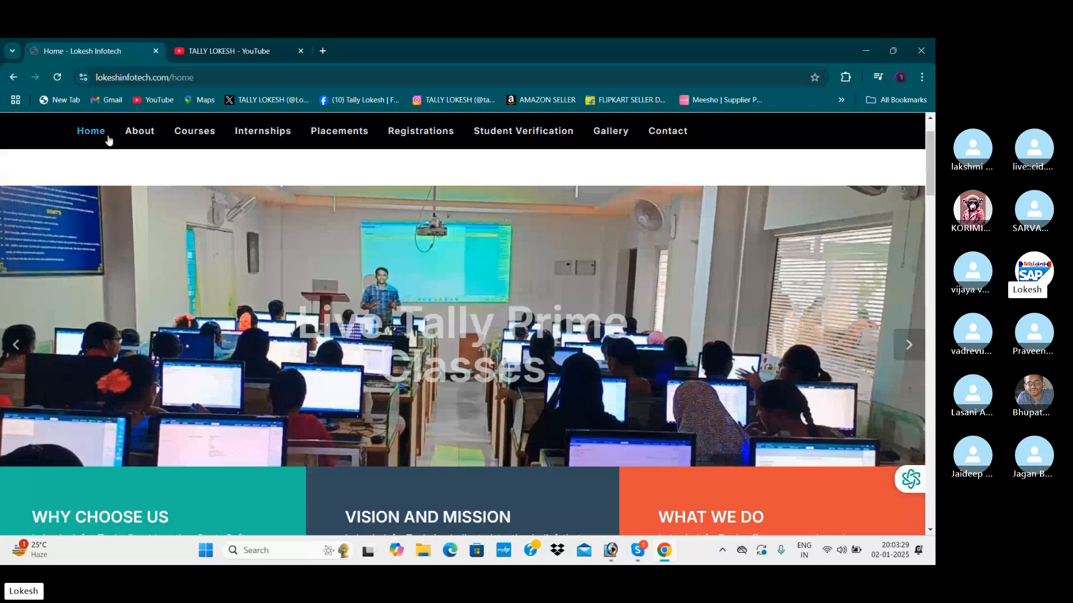
# Open the website's About Us page and read through the institute's description down to the Awards photos.
pyautogui.click(127, 137)
pyautogui.scroll(-1, 478, 329)
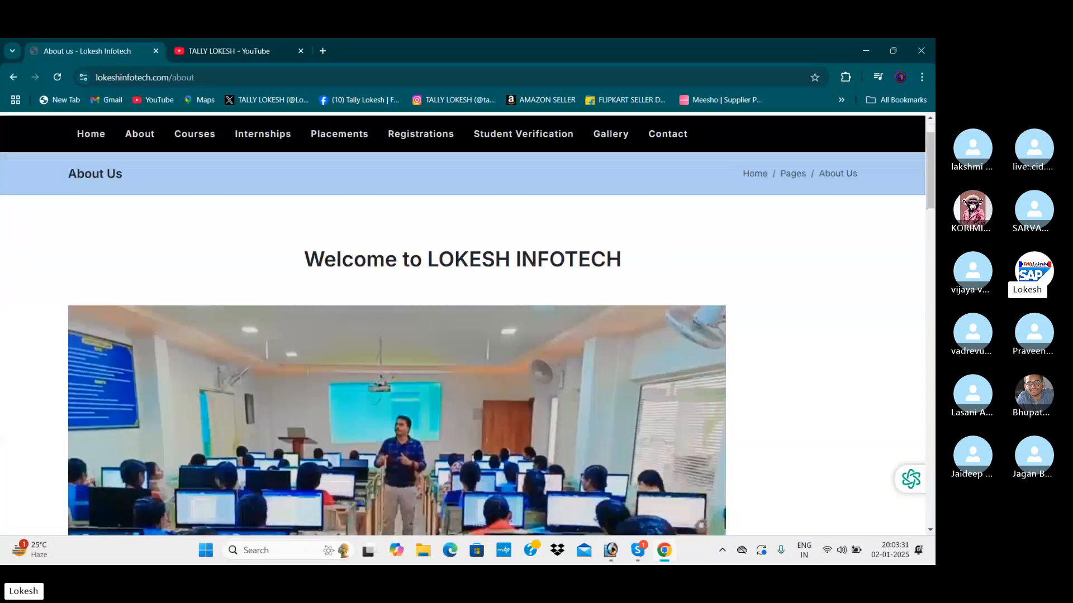
pyautogui.scroll(-2, 478, 332)
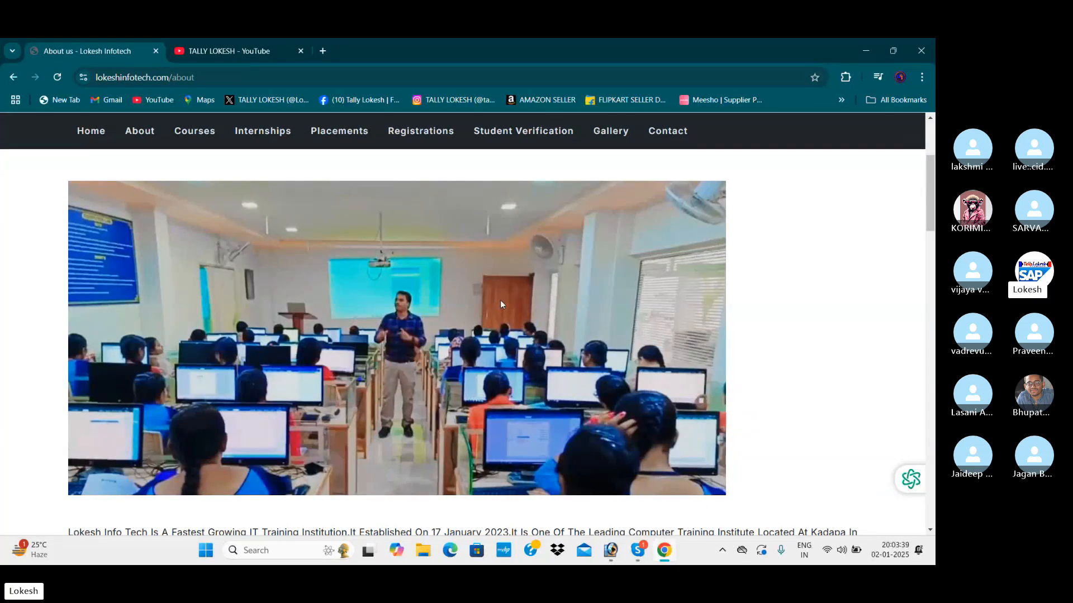
pyautogui.scroll(-4, 500, 303)
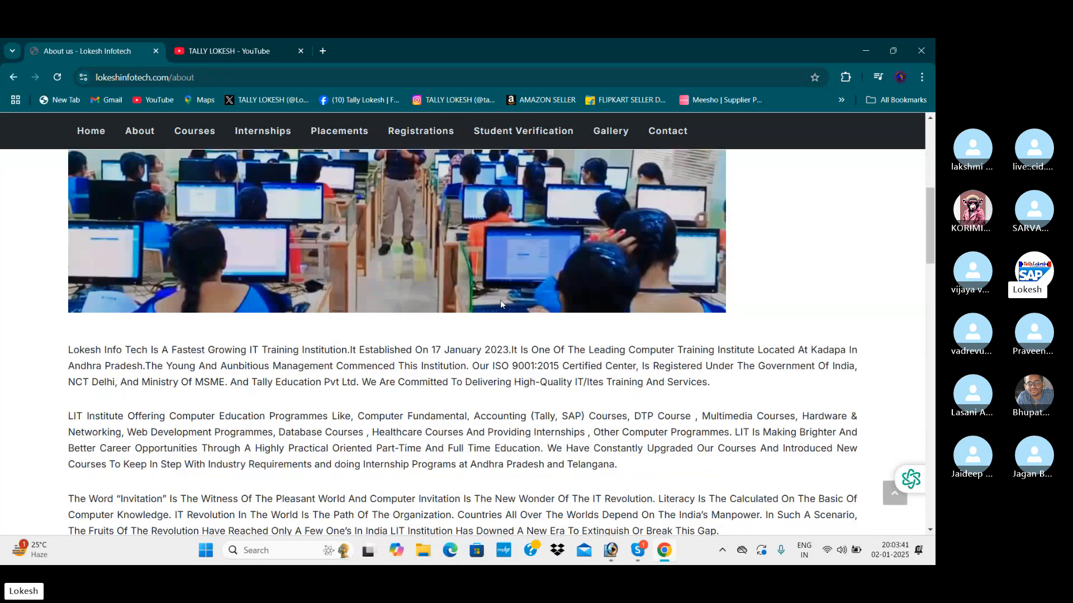
pyautogui.scroll(-1, 501, 303)
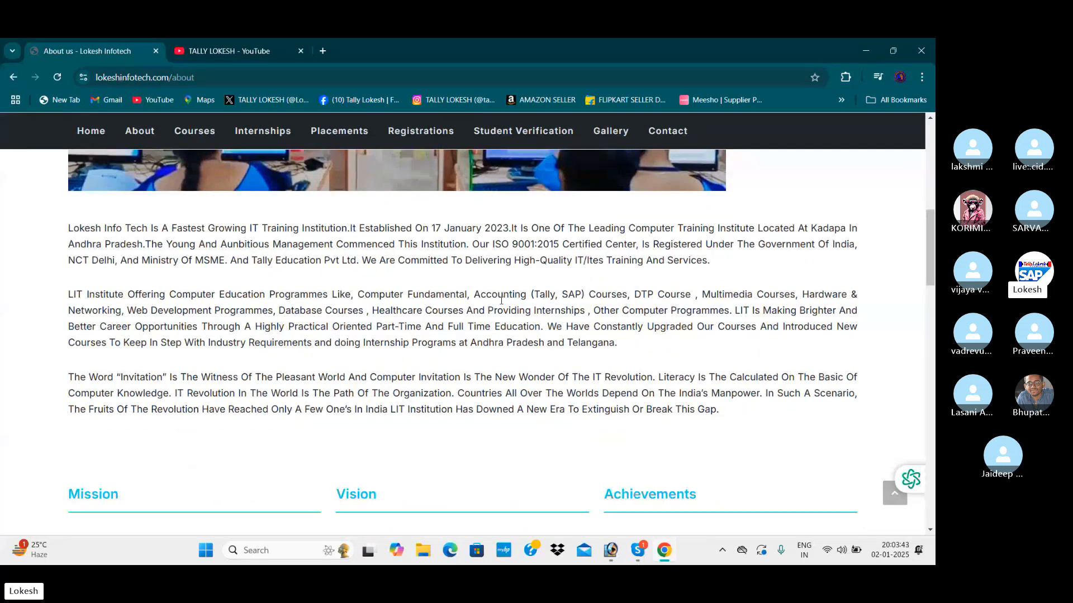
pyautogui.scroll(-3, 501, 301)
pyautogui.scroll(-6, 501, 300)
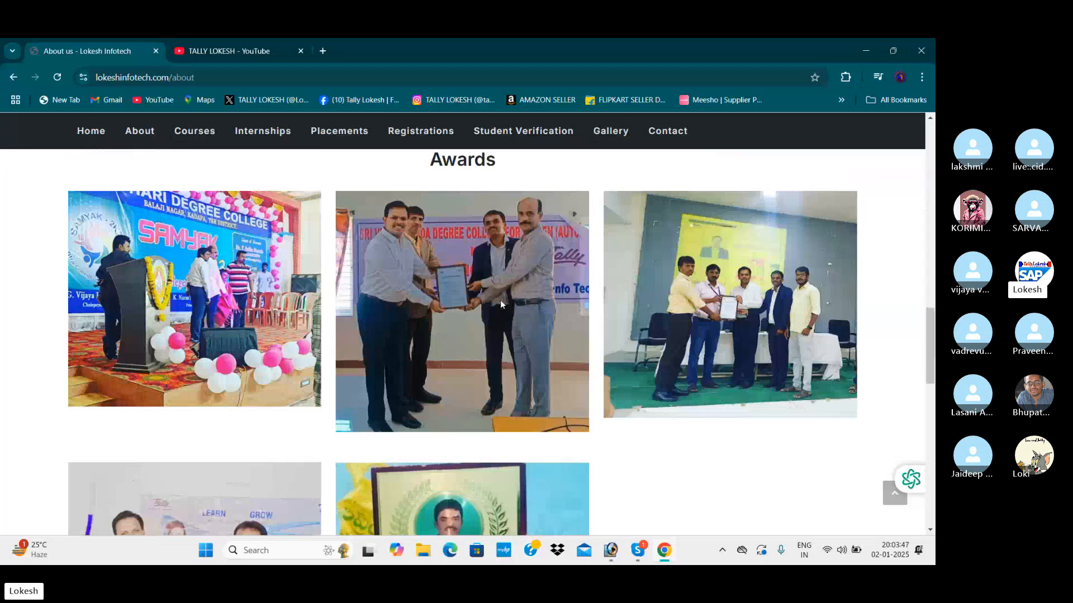
pyautogui.scroll(-2, 501, 303)
pyautogui.scroll(-3, 500, 302)
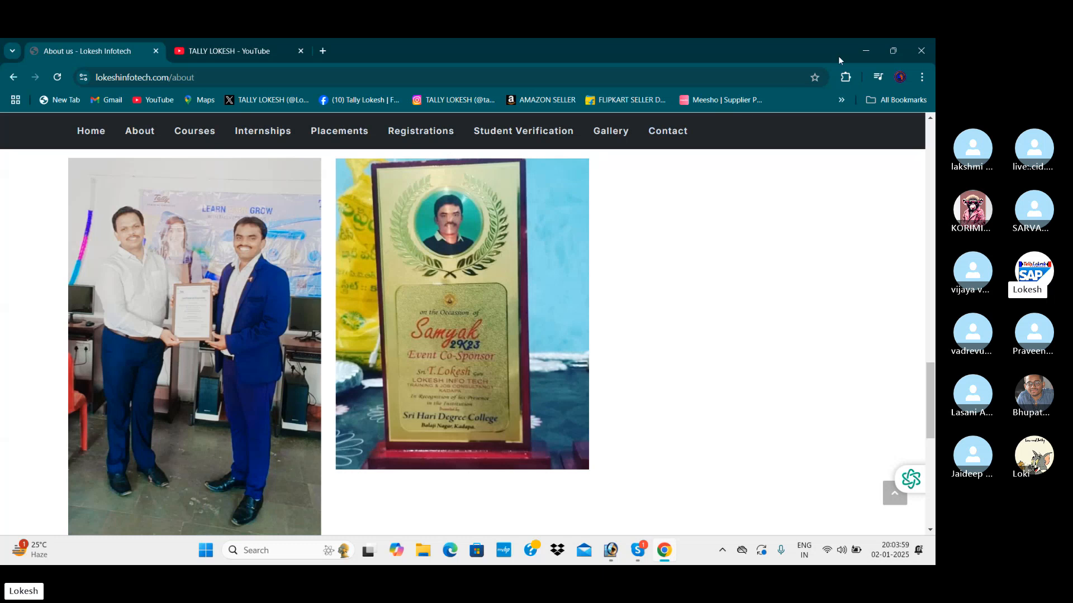
# Switch to TallyPrime and shut the loaded company TRADING COMPANY AUGUST 07.
pyautogui.click(865, 53)
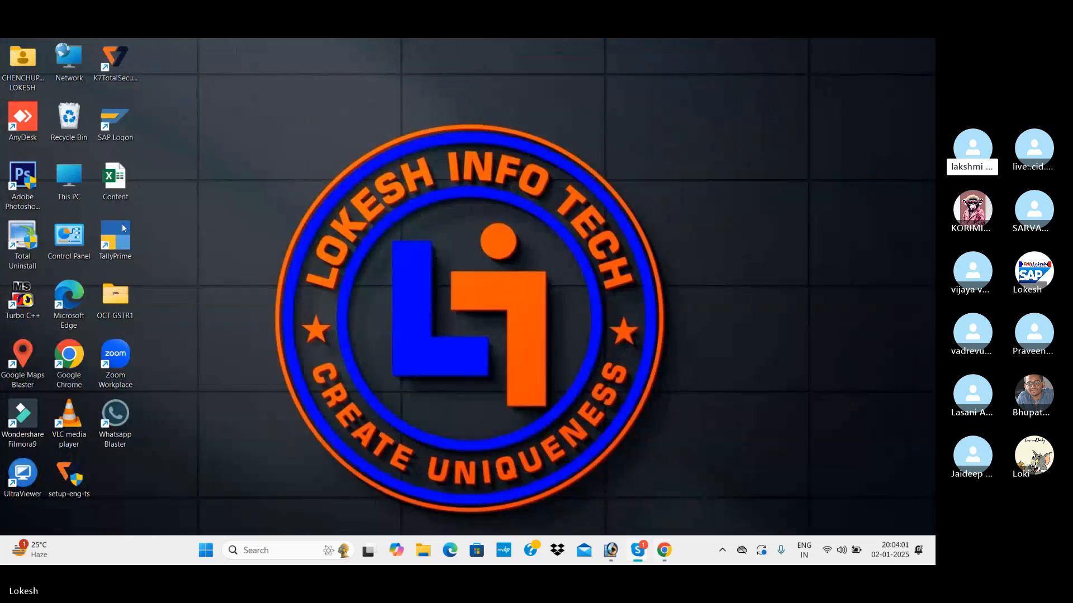
pyautogui.doubleClick(103, 242)
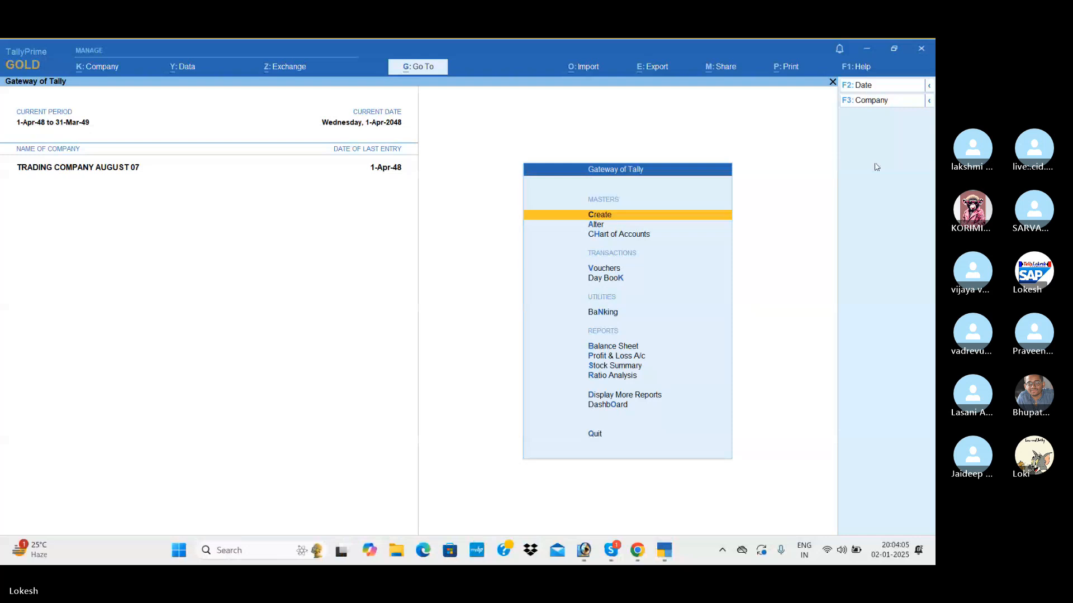
pyautogui.click(880, 105)
pyautogui.press('Up')
pyautogui.press('Return')
pyautogui.press('Return')
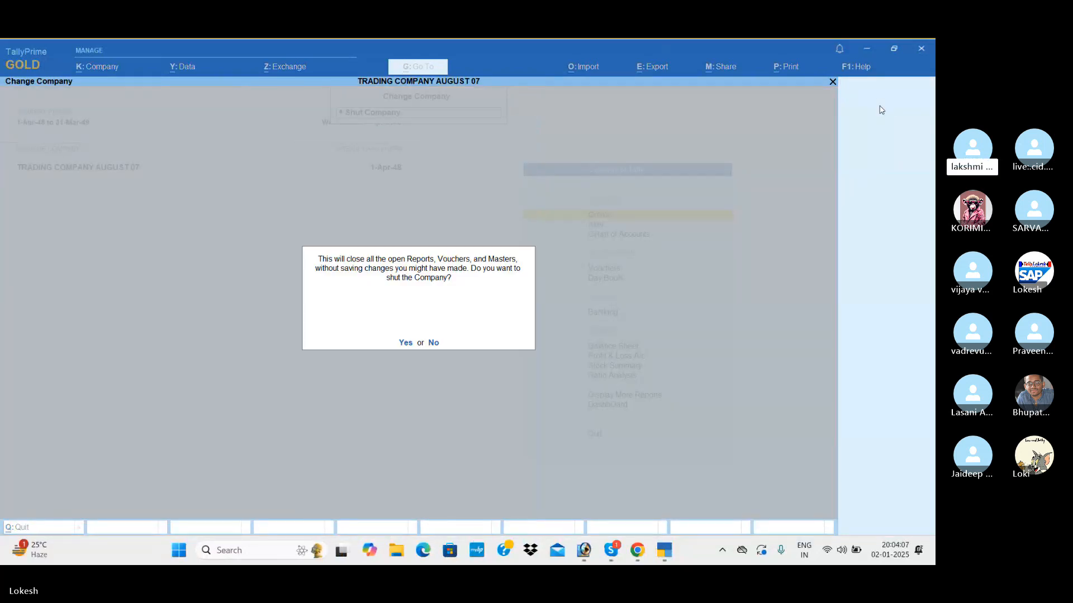
# Start creating a company in the default data path and name it RK MOBILE STORE JAN 02.
pyautogui.press('Return')
pyautogui.press('Up')
pyautogui.press('Up')
pyautogui.press('Up')
pyautogui.press('Up')
pyautogui.press('Up')
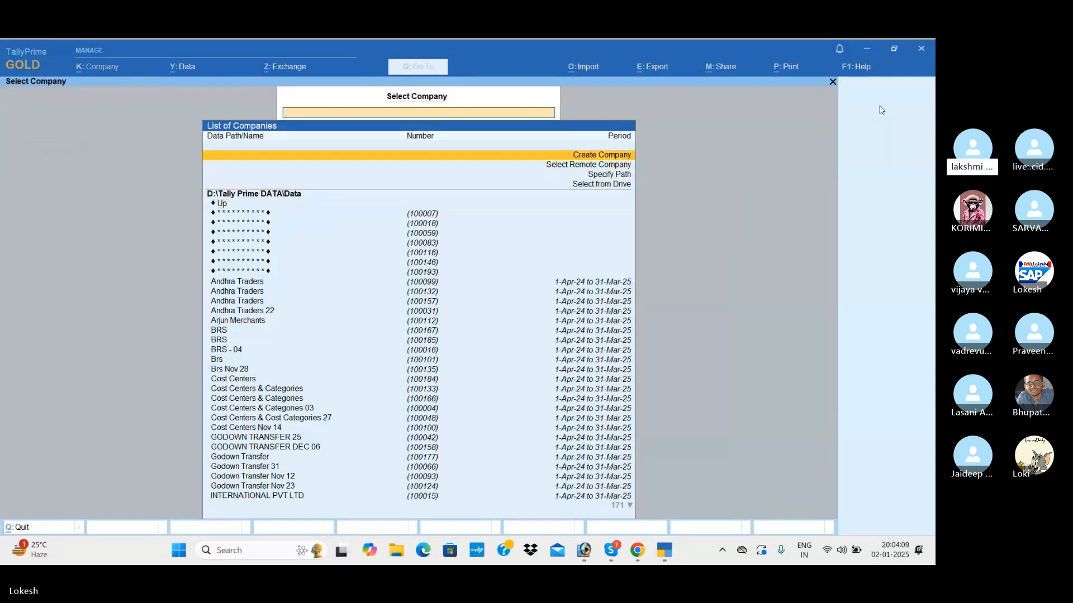
pyautogui.press('Return')
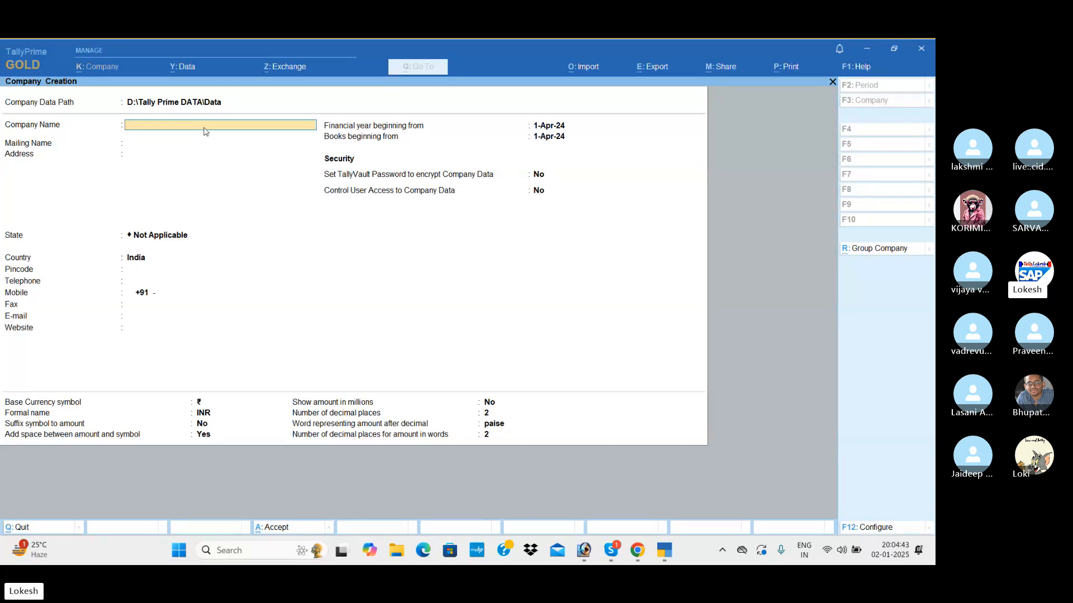
pyautogui.write('RK MOBI')
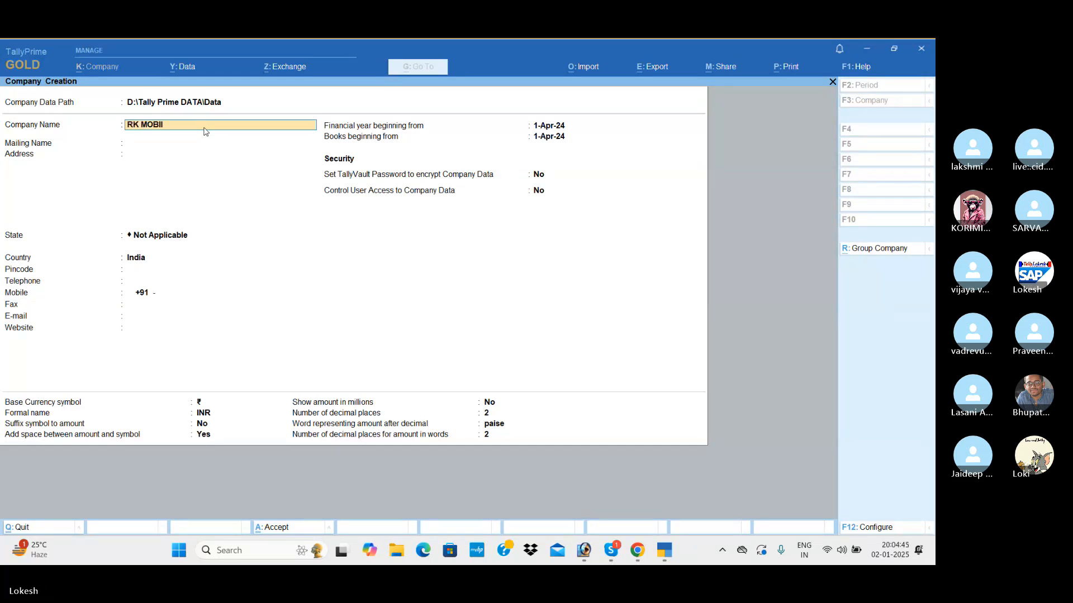
pyautogui.write('LE STORE JAN')
pyautogui.press('Return')
# Keep the mailing name, leave the address blank, set the state to Andhra Pradesh and save the company.
pyautogui.press('Return')
pyautogui.press('Return')
pyautogui.press('Down')
pyautogui.press('Down')
pyautogui.press('Return')
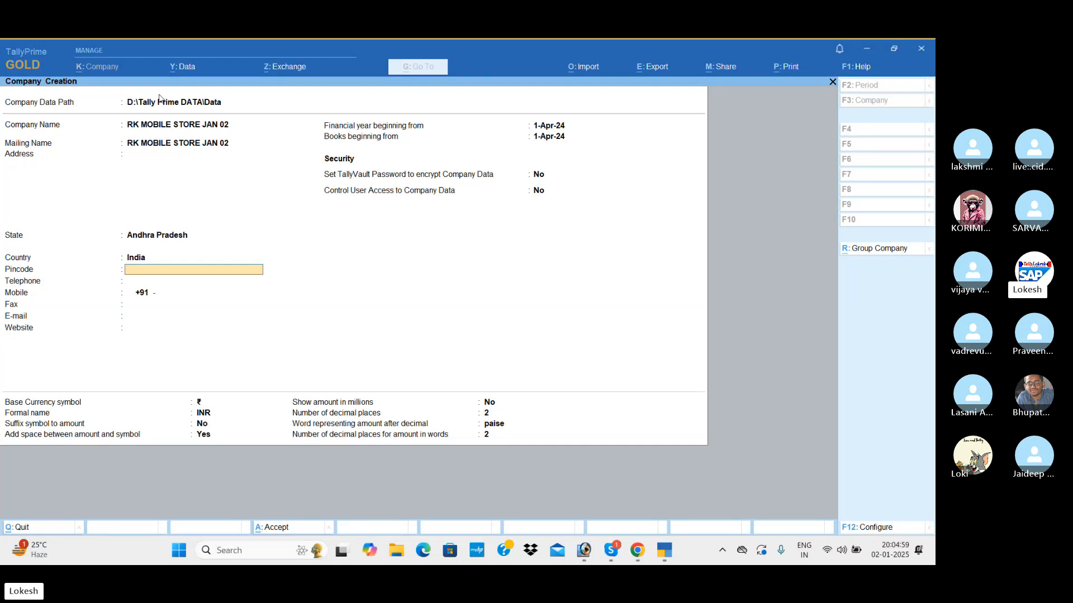
pyautogui.hotkey('ctrl', 'a')
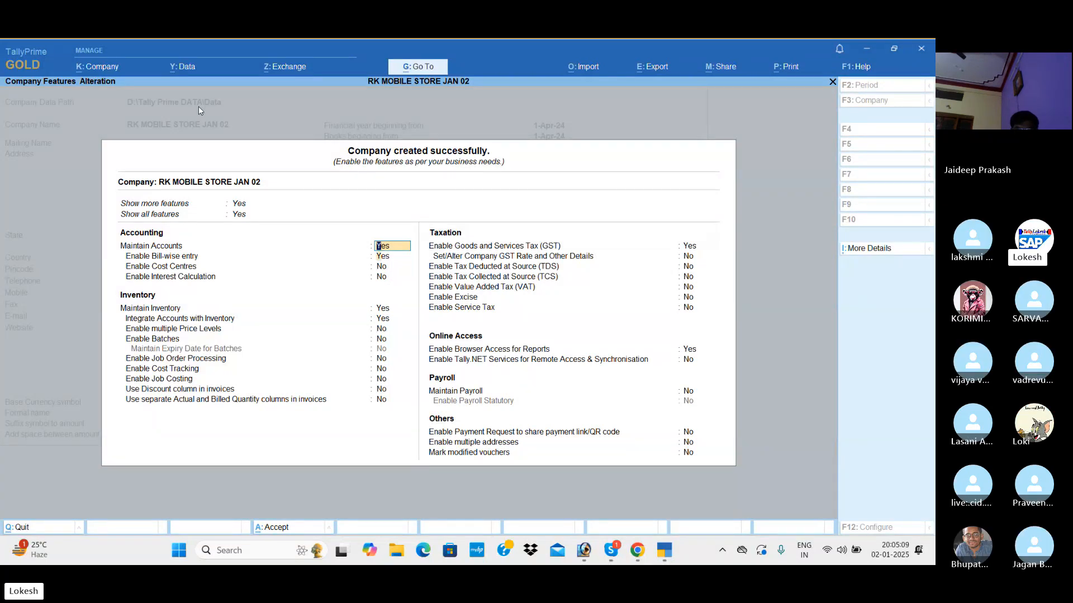
# Disable bill-wise entry in the new company's accounting features, keeping cost centres and interest calculation off.
pyautogui.press('Return')
pyautogui.write('n')
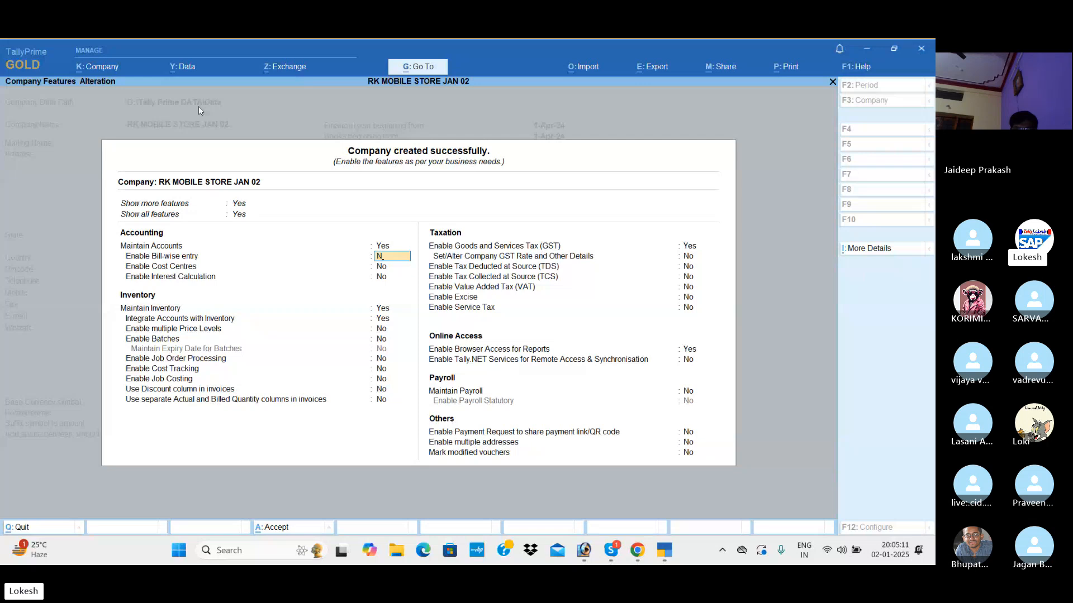
pyautogui.press('Return')
pyautogui.press('Return')
pyautogui.press('Return')
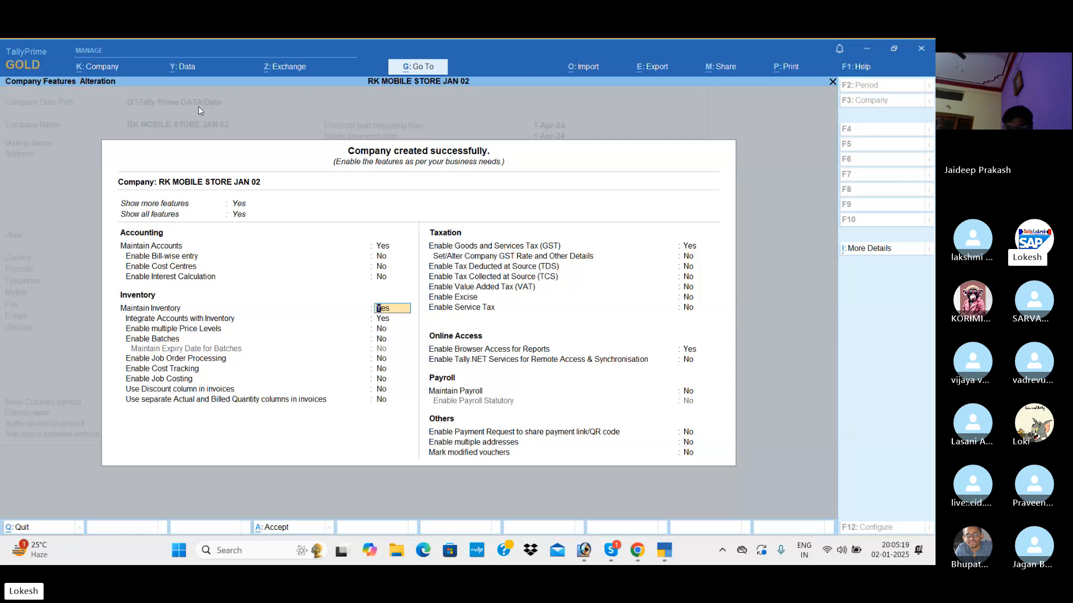
# Keep the inventory features at their defaults and disable Goods and Services Tax (GST) for the company.
pyautogui.press('Return')
pyautogui.press('Return')
pyautogui.press('Return')
pyautogui.press('Return')
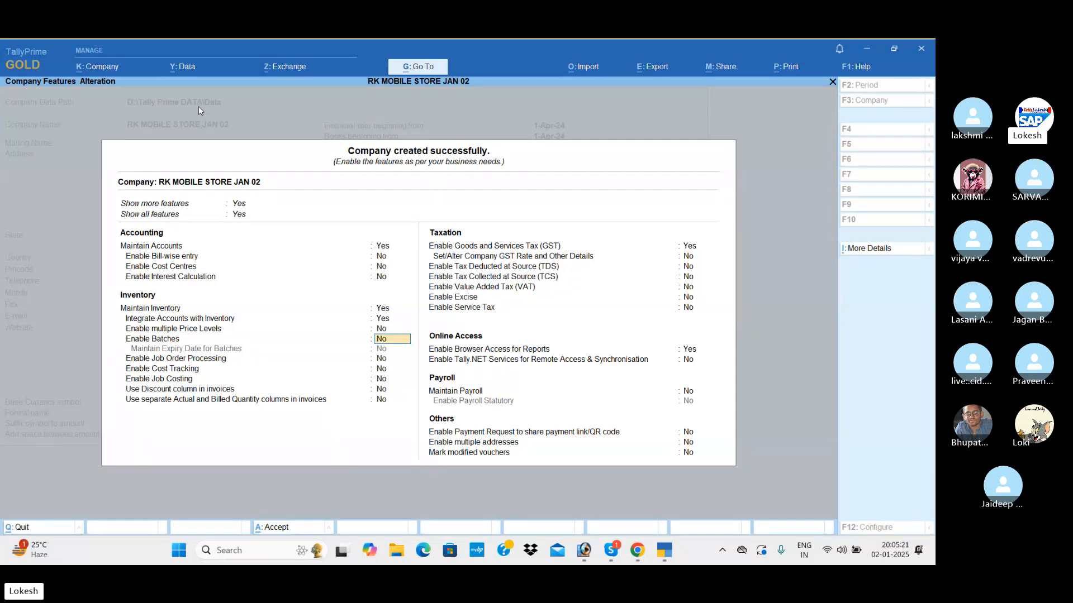
pyautogui.press('Return')
pyautogui.press('Return')
pyautogui.press('Return')
pyautogui.press('Return')
pyautogui.press('Return')
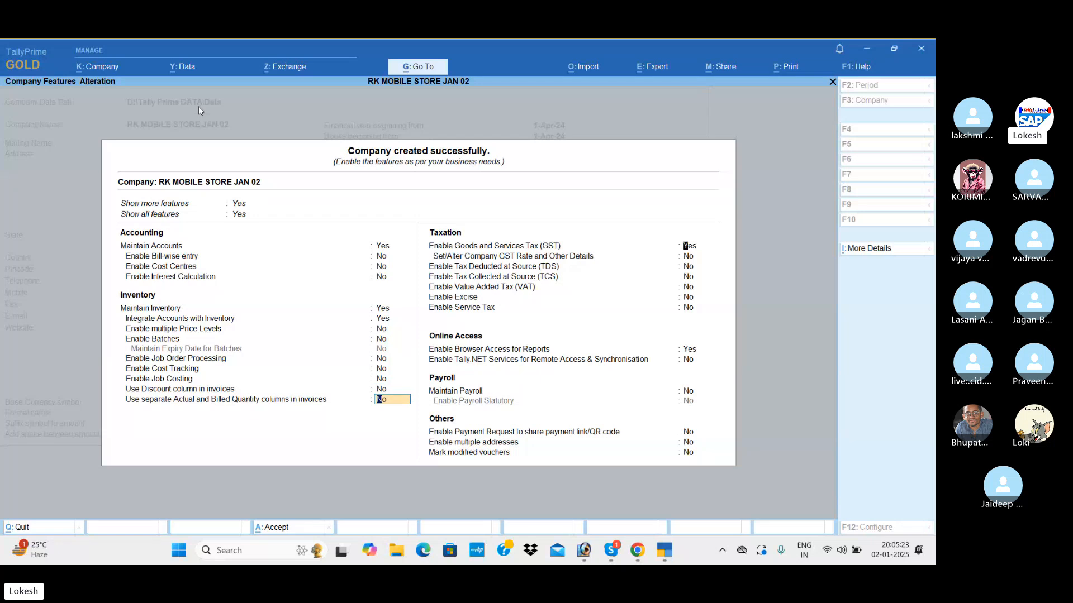
pyautogui.press('n')
pyautogui.press('Return')
pyautogui.press('Return')
pyautogui.press('Return')
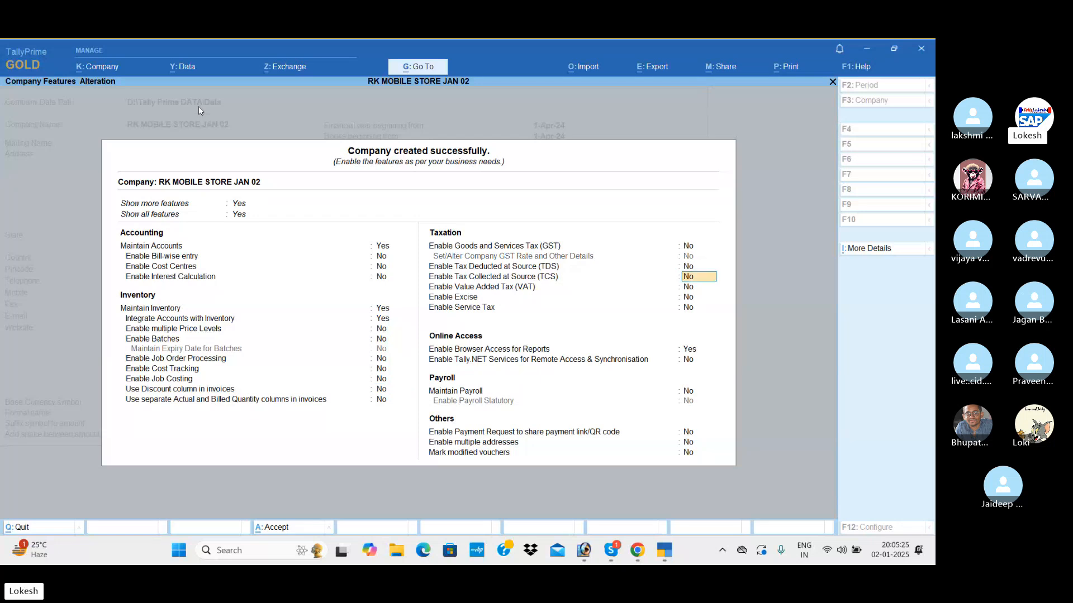
# Disable browser access for reports, keep the remaining features unchanged and accept the company features.
pyautogui.press('Return')
pyautogui.press('Return')
pyautogui.press('Return')
pyautogui.press('n')
pyautogui.press('Return')
pyautogui.press('Return')
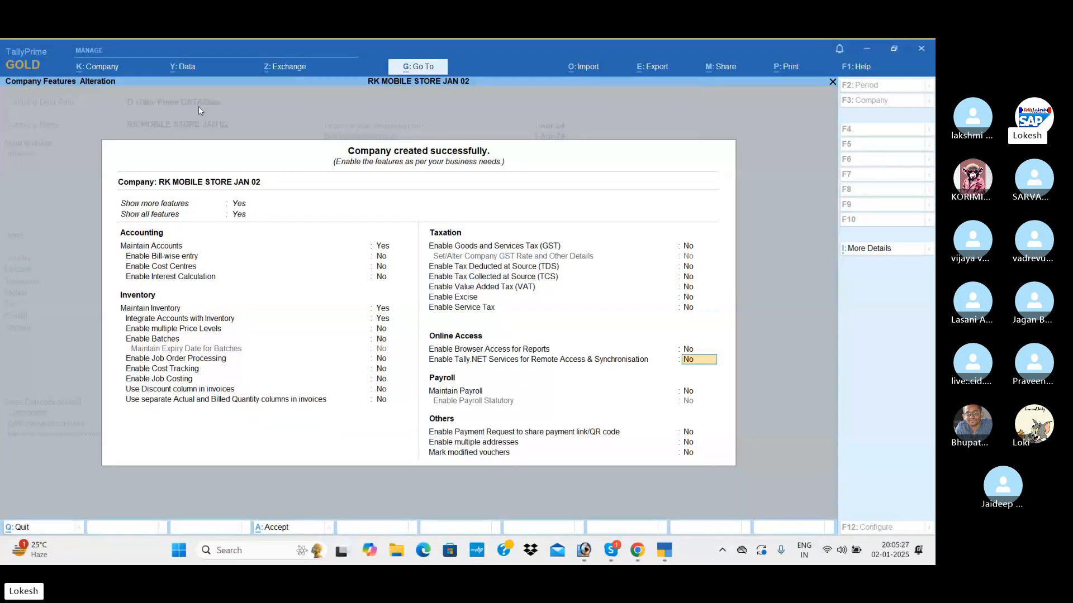
pyautogui.press('Return')
pyautogui.press('Return')
pyautogui.press('Return')
pyautogui.press('Return')
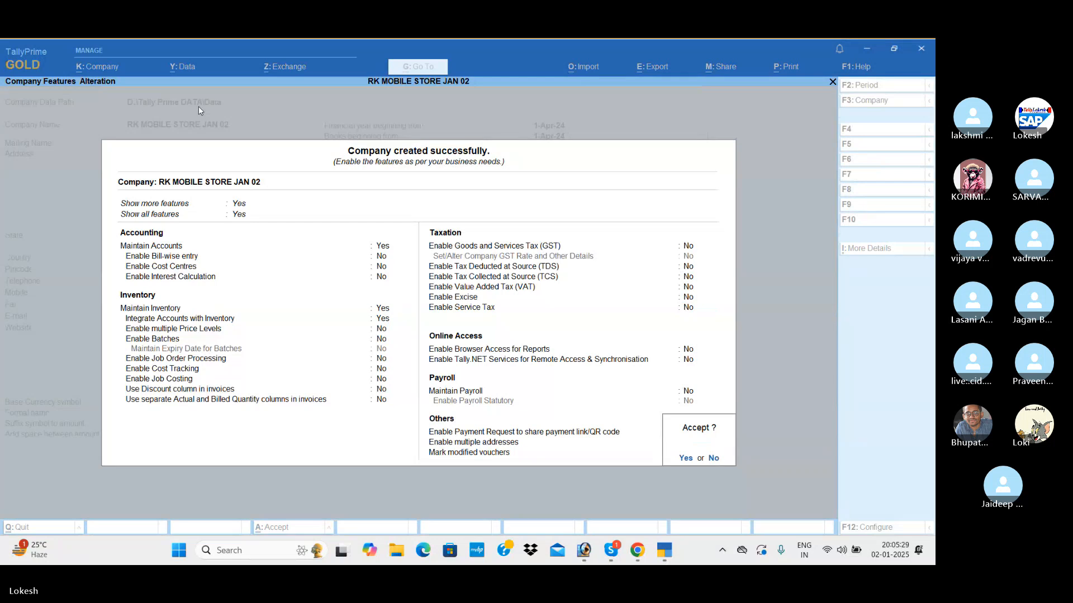
pyautogui.press('y')
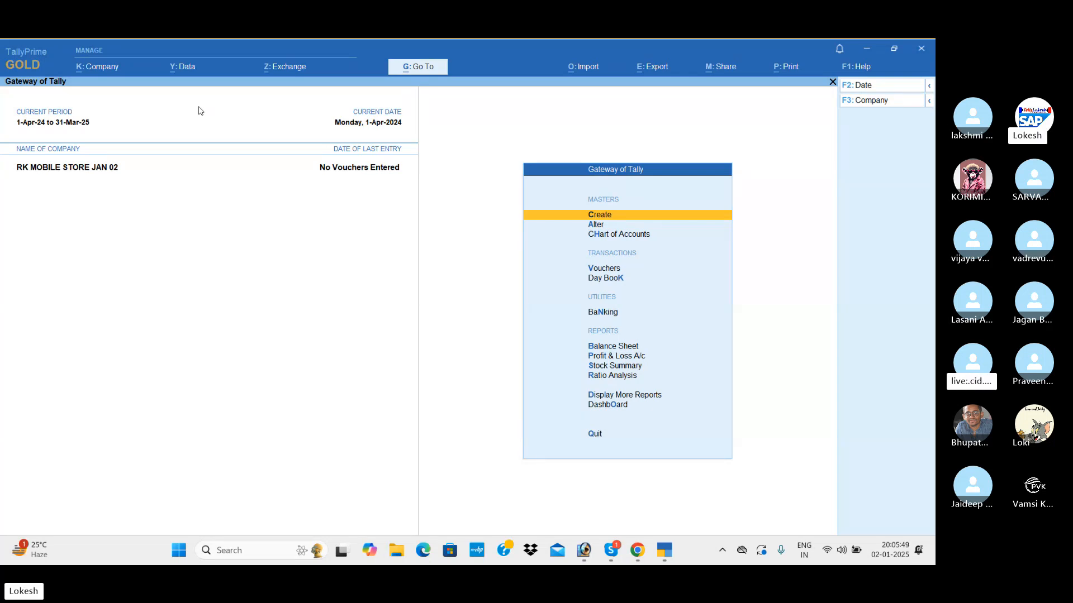
# Examine the company's predefined groups and voucher types in the Chart of Accounts.
pyautogui.press('Down')
pyautogui.press('Down')
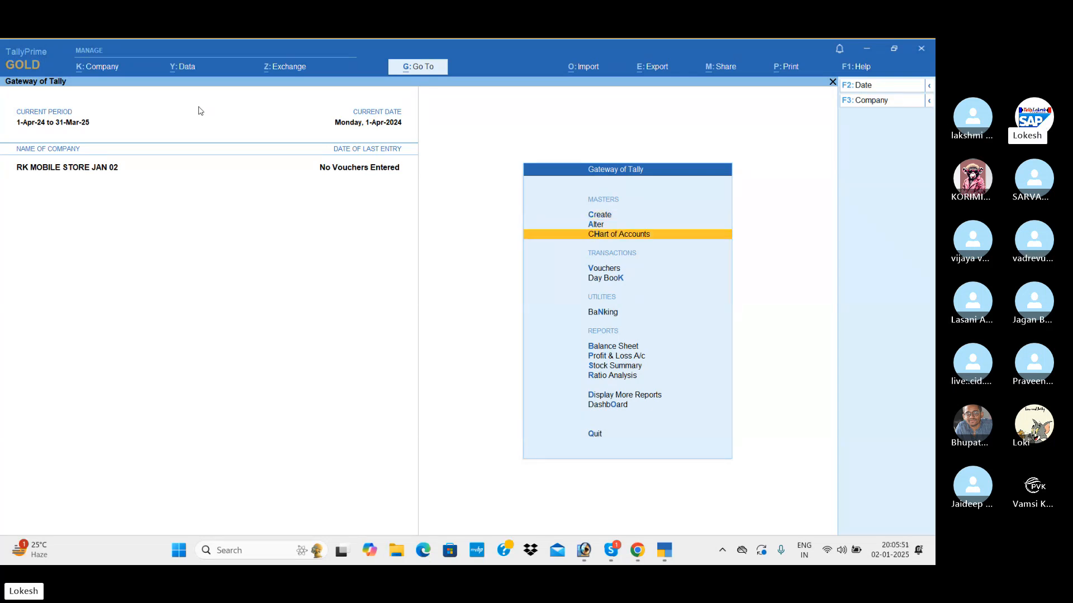
pyautogui.press('Return')
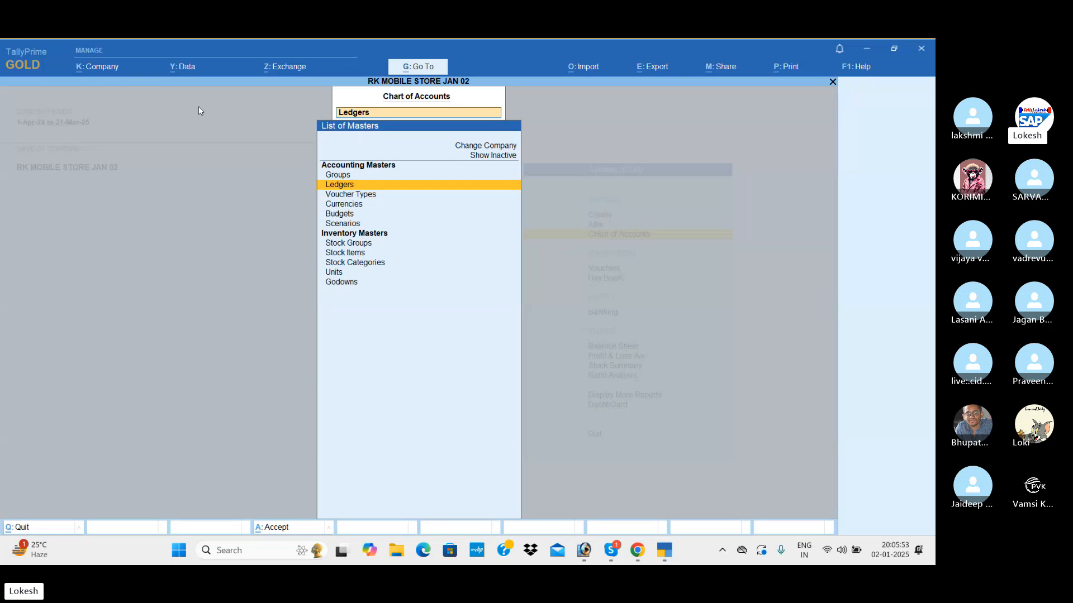
pyautogui.press('Return')
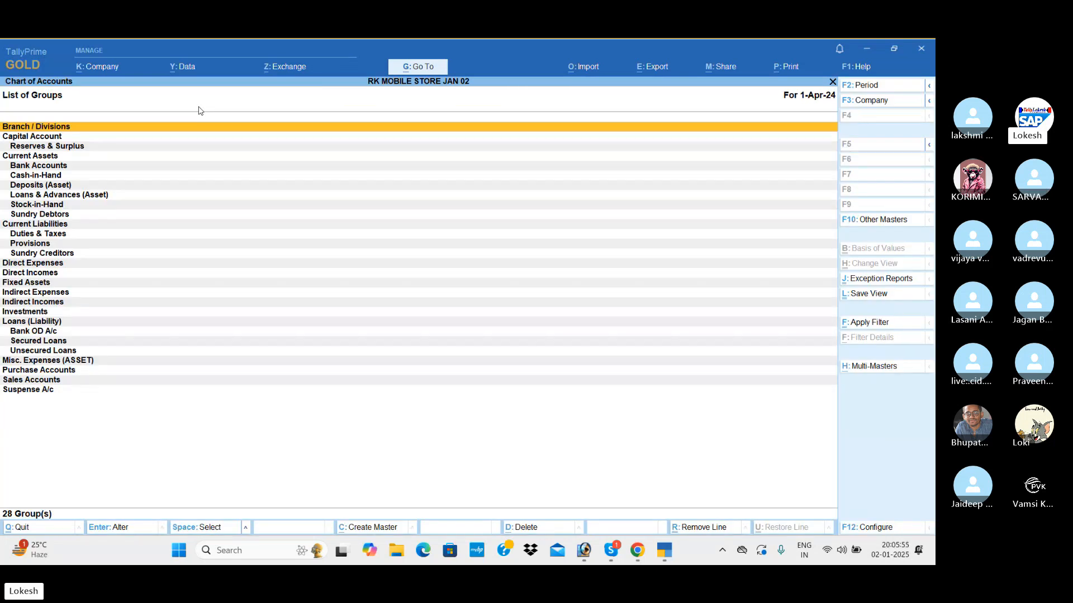
pyautogui.press('Escape')
pyautogui.press('Down')
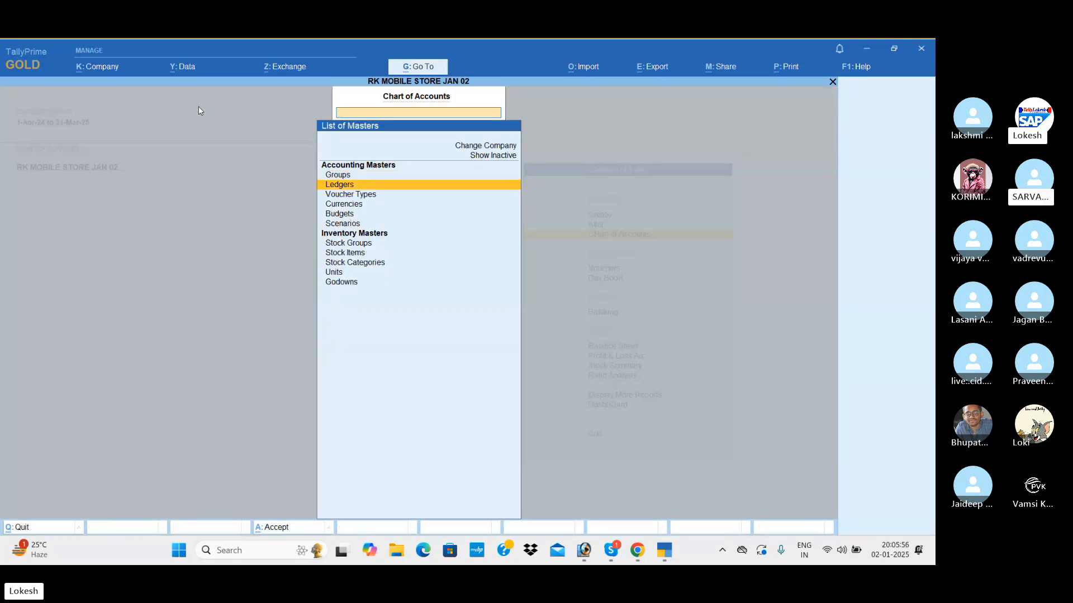
pyautogui.press('Down')
pyautogui.press('Return')
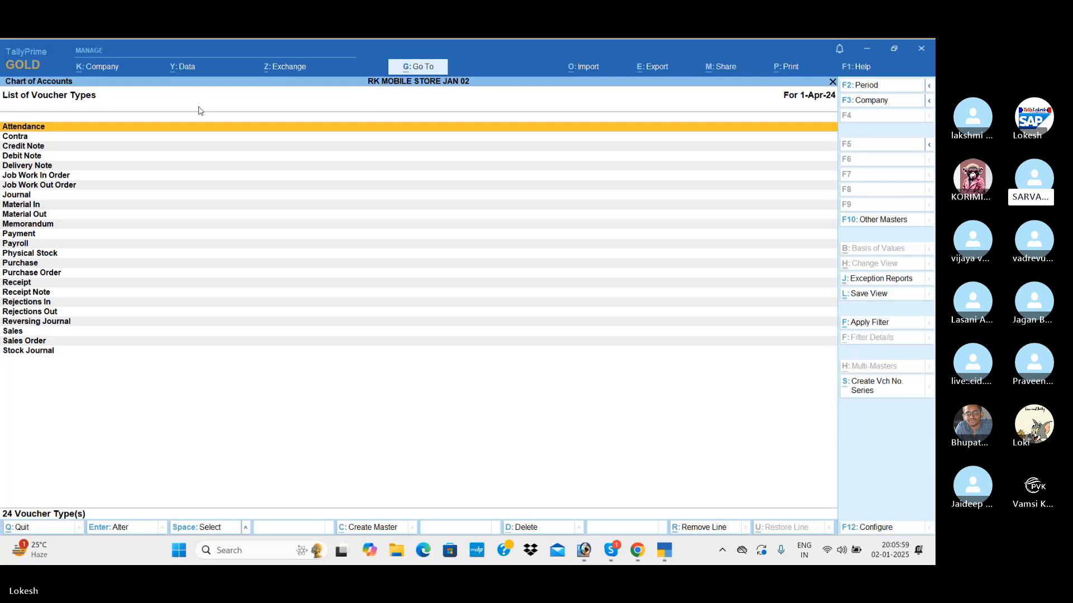
pyautogui.press('Escape')
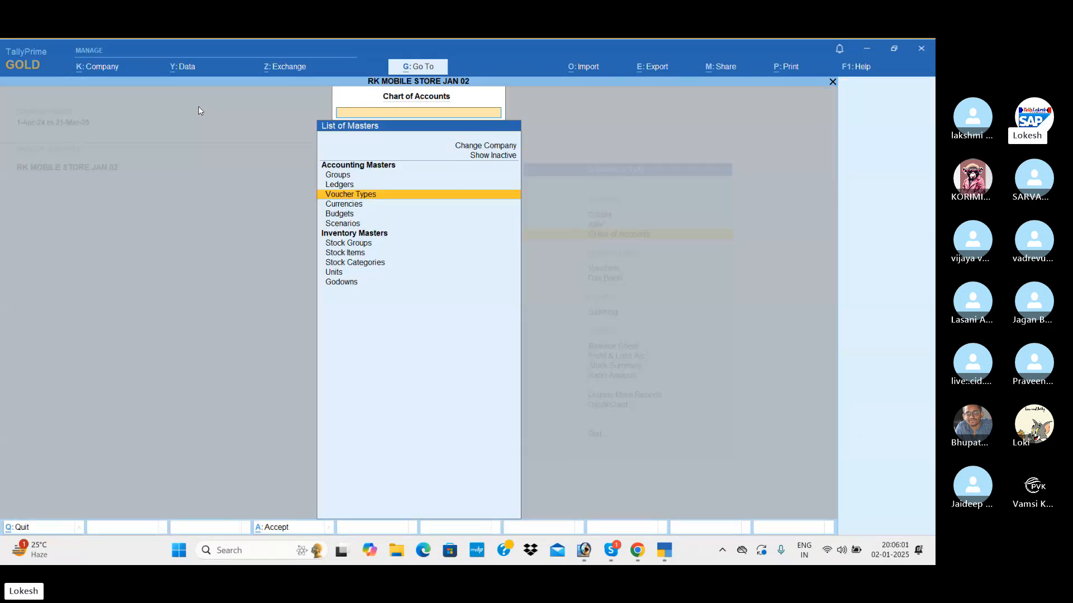
pyautogui.press('Escape')
# Create a ledger named Capital under the Capital Account group.
pyautogui.press('Up')
pyautogui.press('Up')
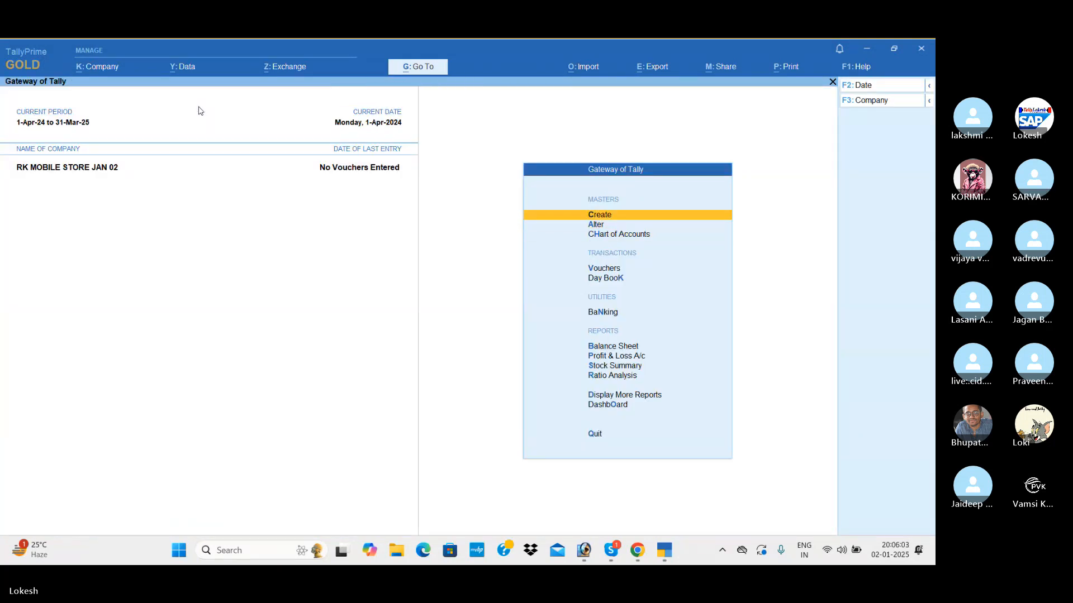
pyautogui.press('Return')
pyautogui.press('Down')
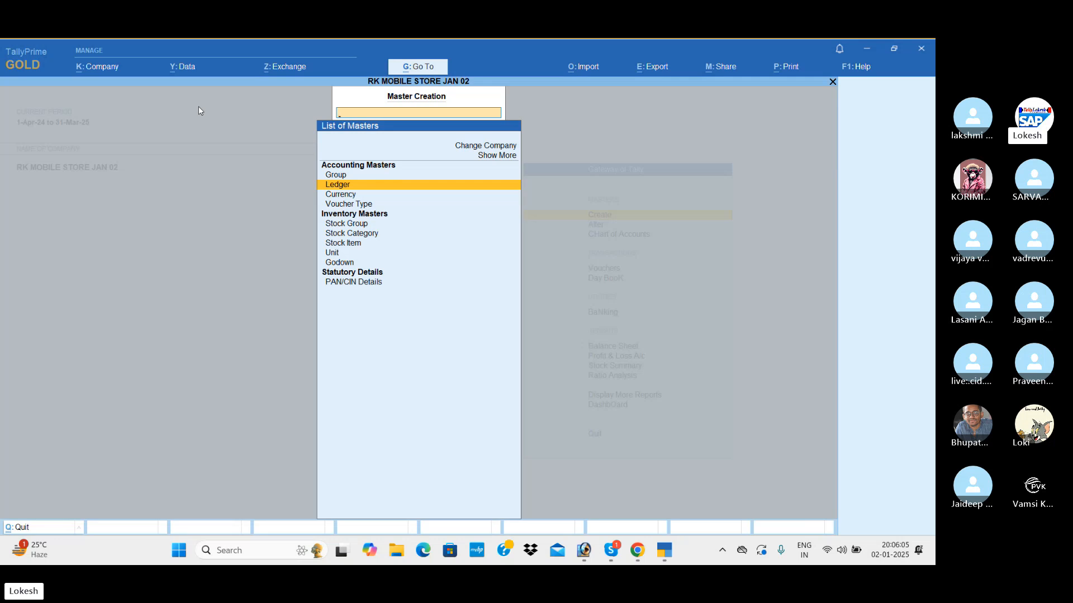
pyautogui.press('Return')
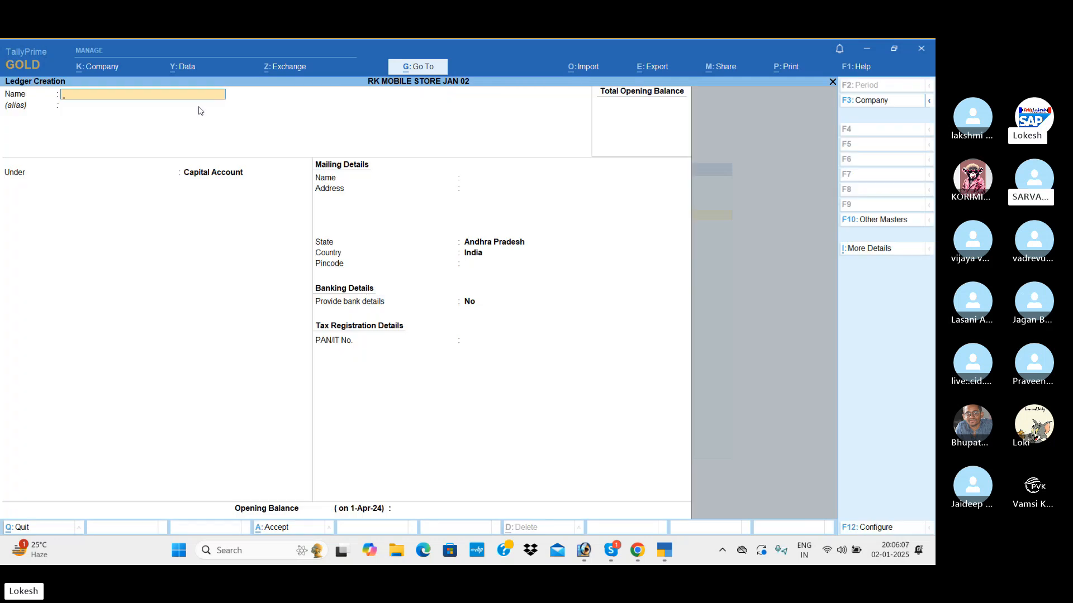
pyautogui.write('Capi')
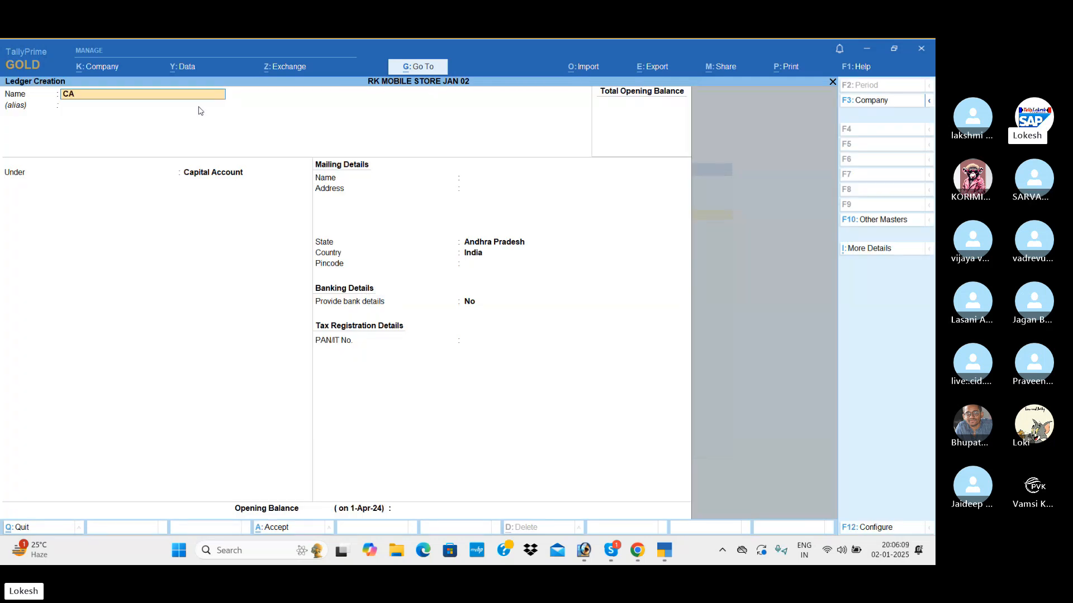
pyautogui.write('tal')
pyautogui.press('Return')
pyautogui.press('Return')
pyautogui.press('Return')
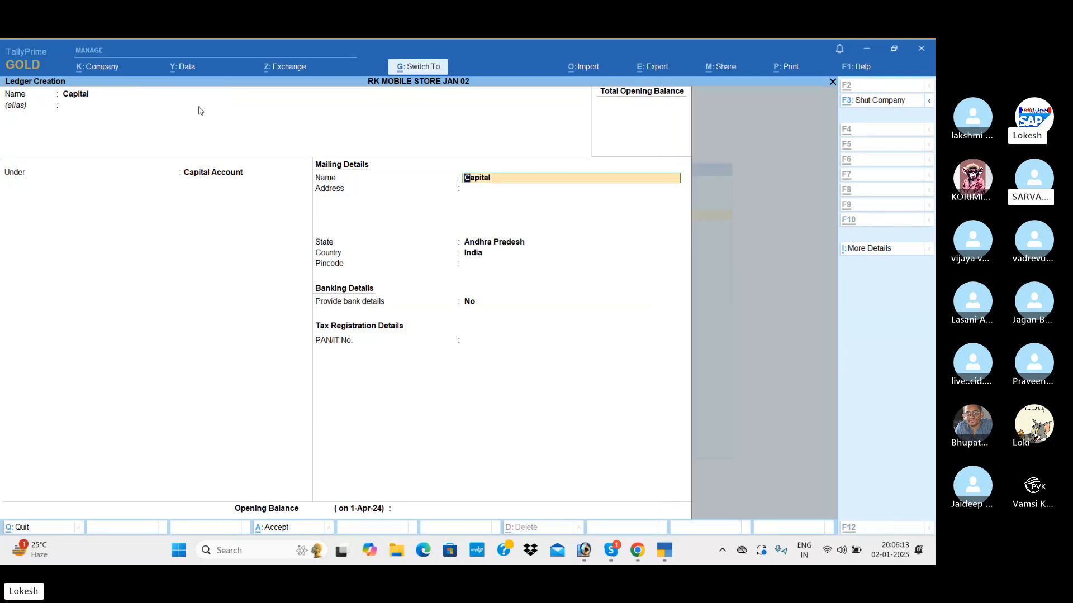
pyautogui.hotkey('ctrl', 'a')
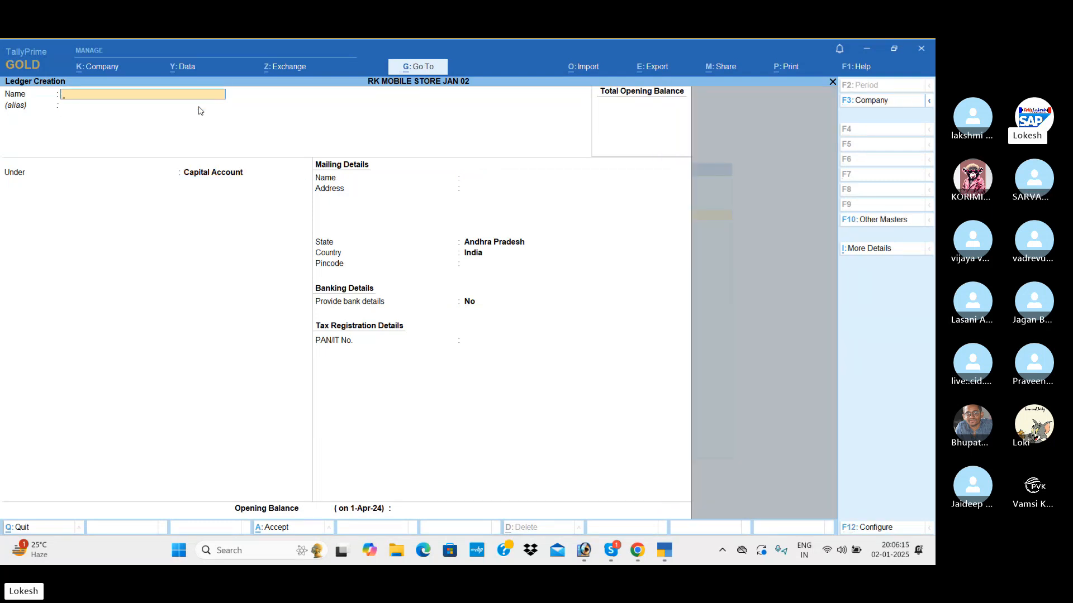
# Create a ledger named Sbi Bank under the Bank Accounts group, leaving the bank details blank.
pyautogui.write('Sbi Bank')
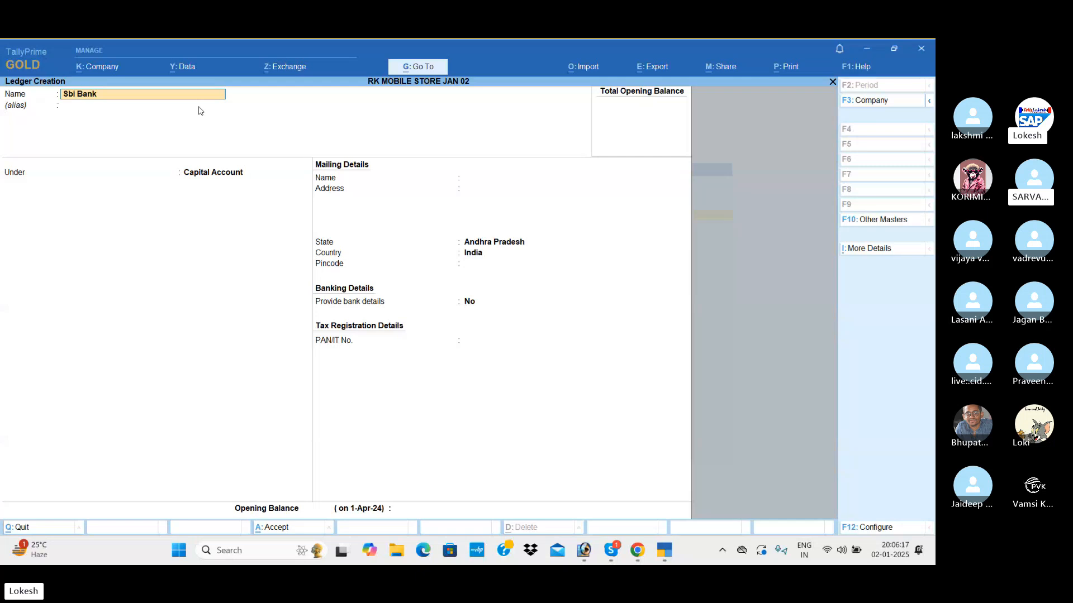
pyautogui.press('Return')
pyautogui.press('Return')
pyautogui.write('ba')
pyautogui.press('Return')
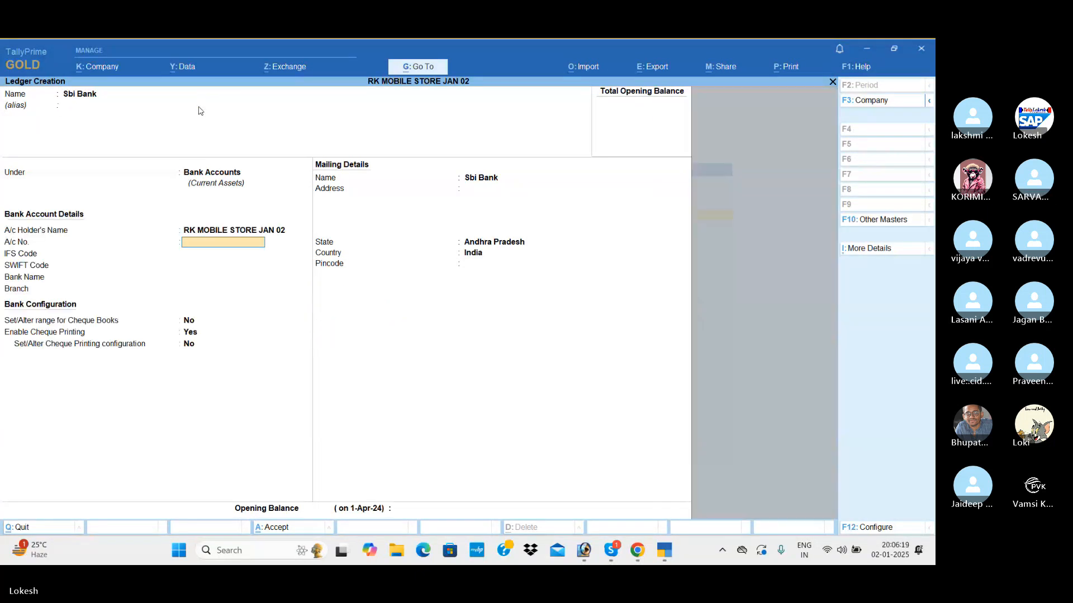
pyautogui.hotkey('ctrl', 'a')
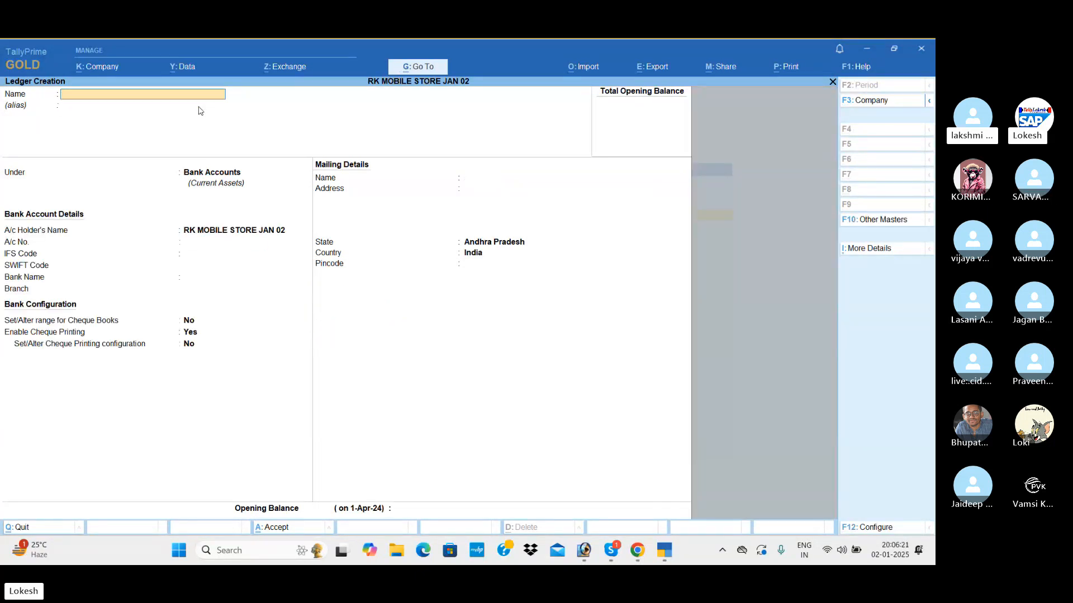
# Create a ledger named Purchase under the Purchase Accounts group.
pyautogui.write('Purchase')
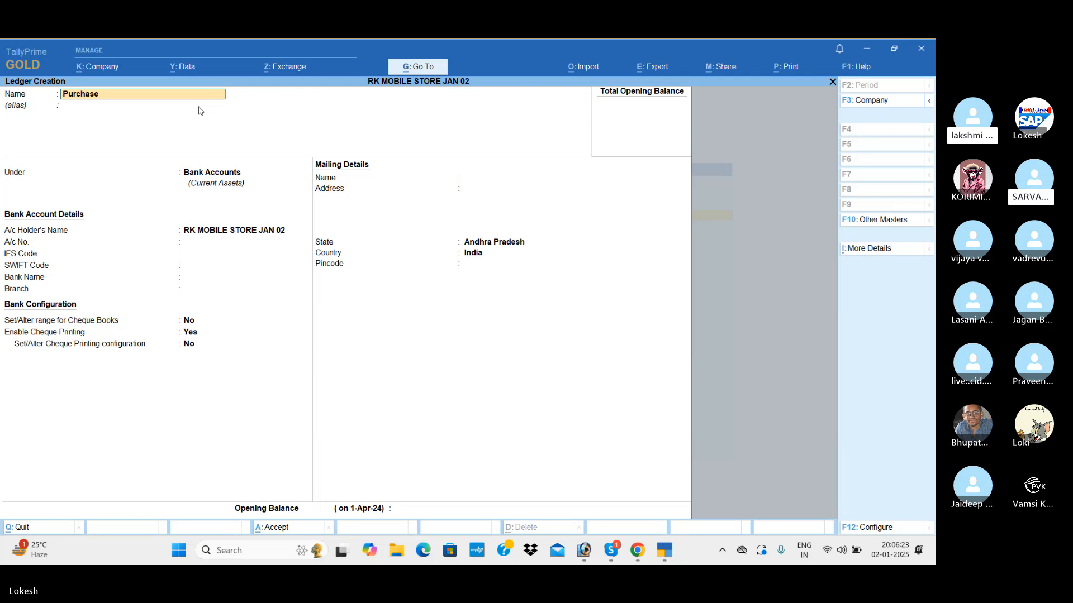
pyautogui.press('Return')
pyautogui.press('Return')
pyautogui.write('pu')
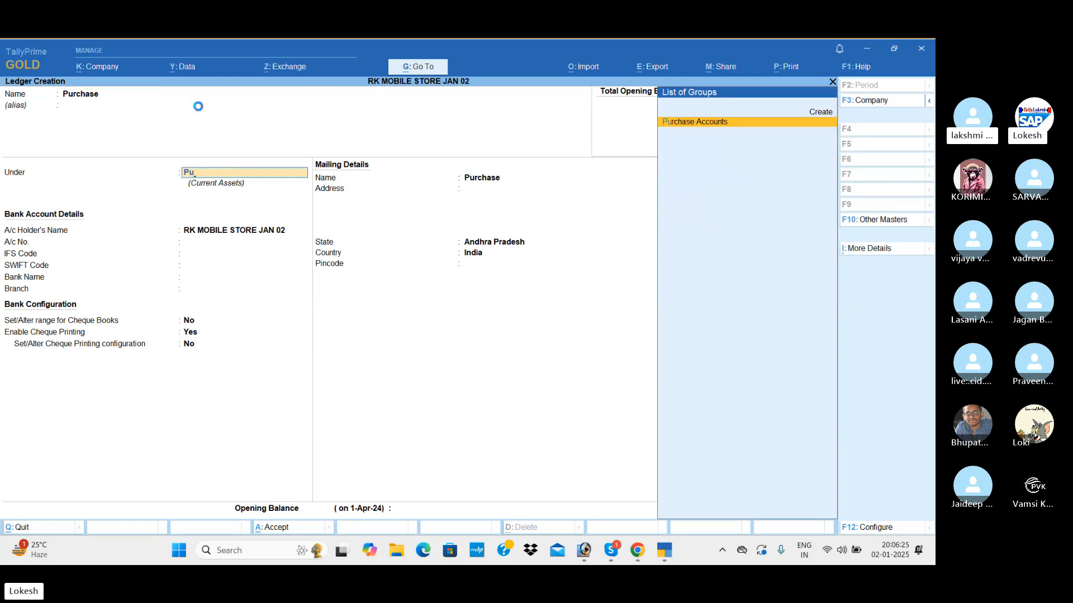
pyautogui.press('Return')
pyautogui.hotkey('ctrl', 'a')
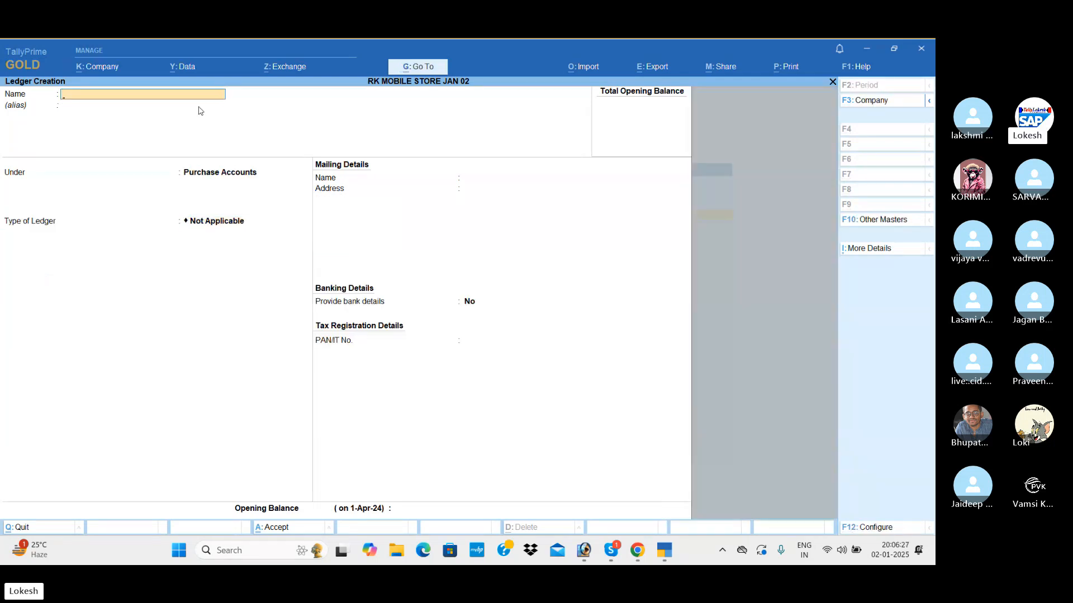
# Create a ledger named Balu Mobile Store under the Sundry Creditors group.
pyautogui.write('Balu m')
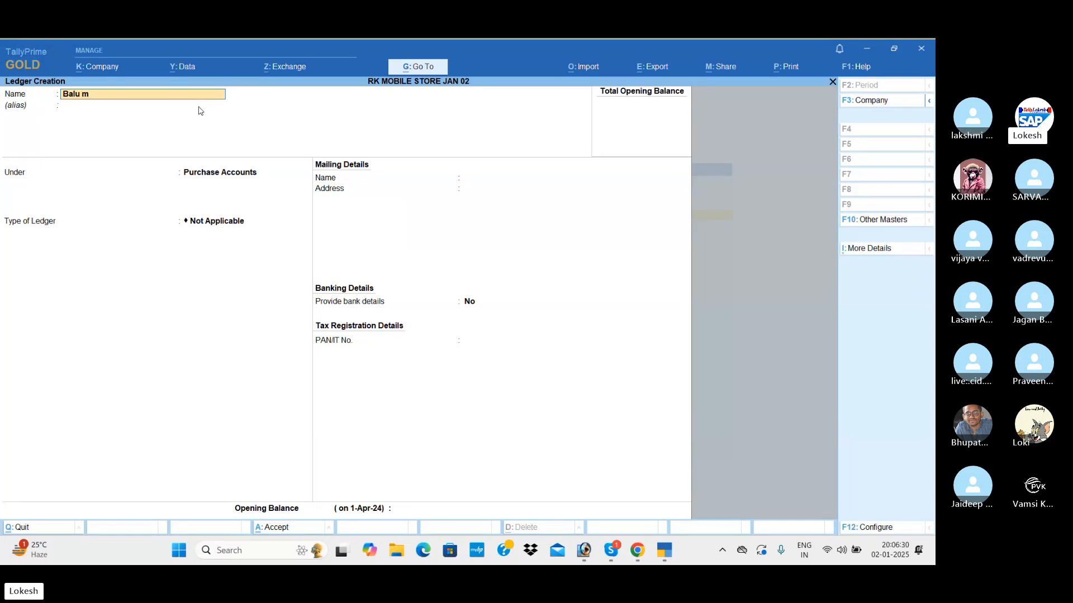
pyautogui.press('BackSpace')
pyautogui.write('Mobile')
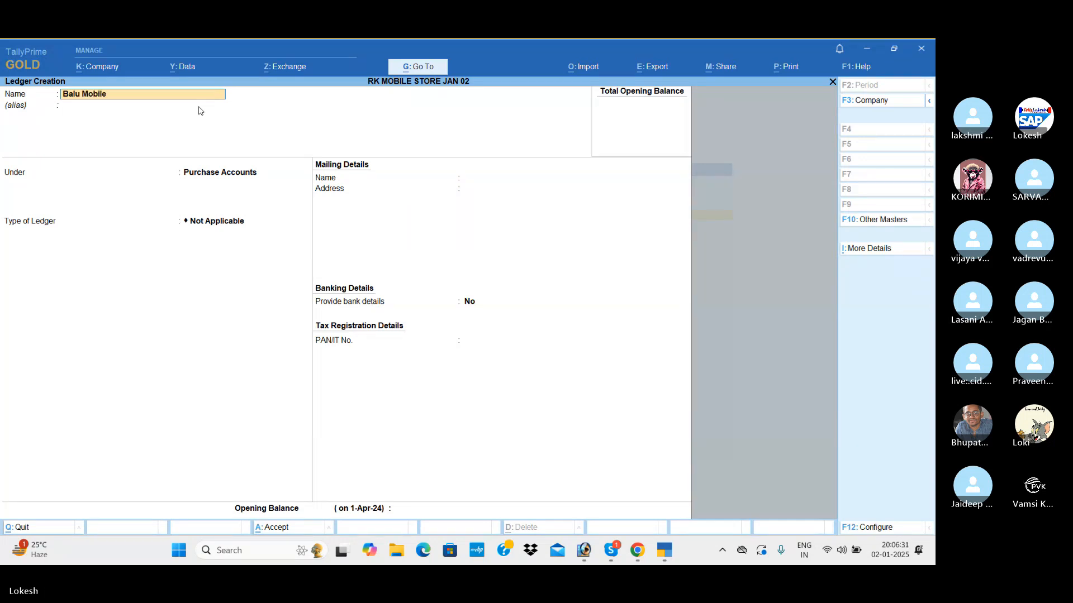
pyautogui.write(' Store')
pyautogui.press('Return')
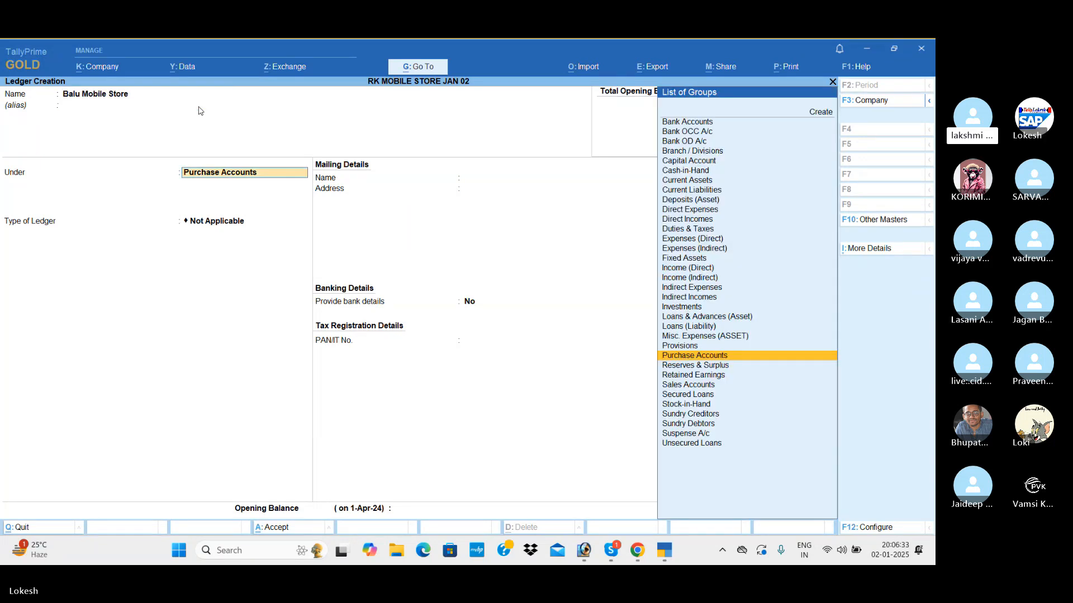
pyautogui.write('Sun')
pyautogui.press('Return')
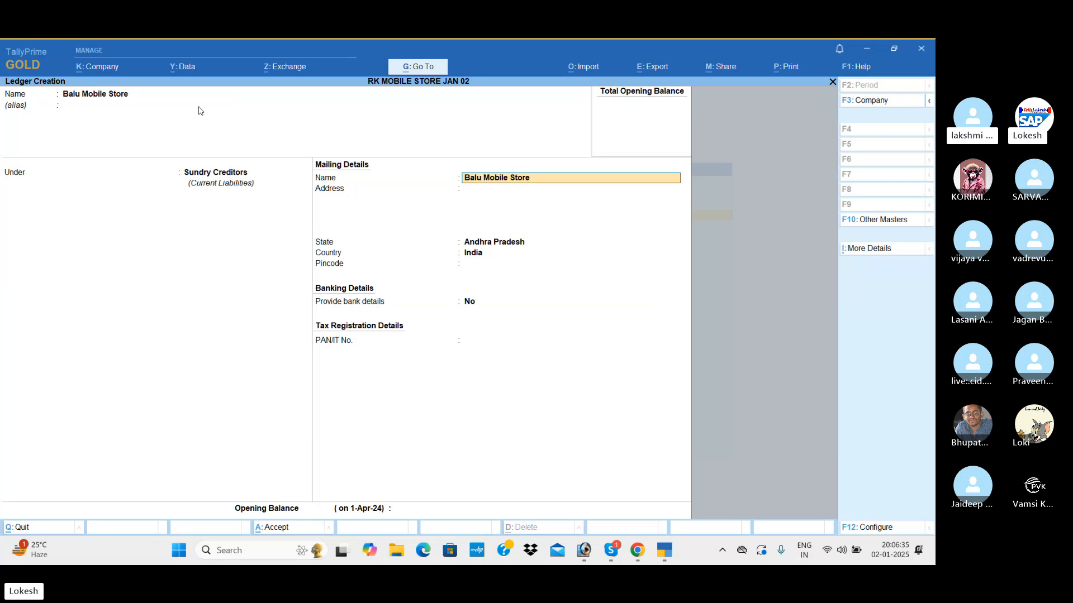
pyautogui.hotkey('ctrl', 'a')
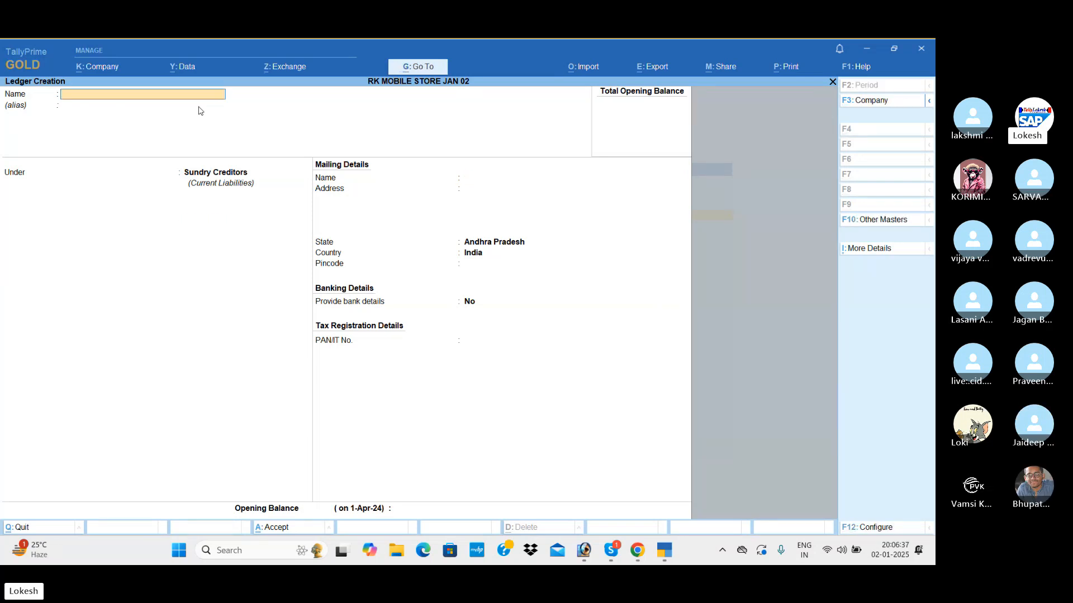
# Create a ledger named Sales under the Sales Accounts group.
pyautogui.write('Sales')
pyautogui.press('Return')
pyautogui.press('Return')
pyautogui.write('Sa')
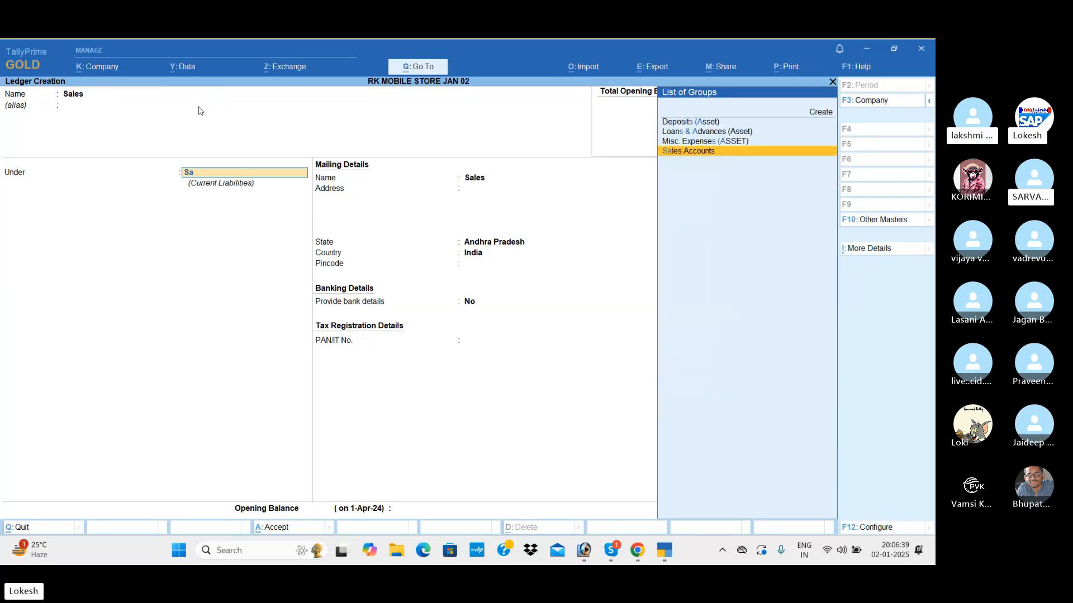
pyautogui.press('Return')
pyautogui.hotkey('ctrl', 'a')
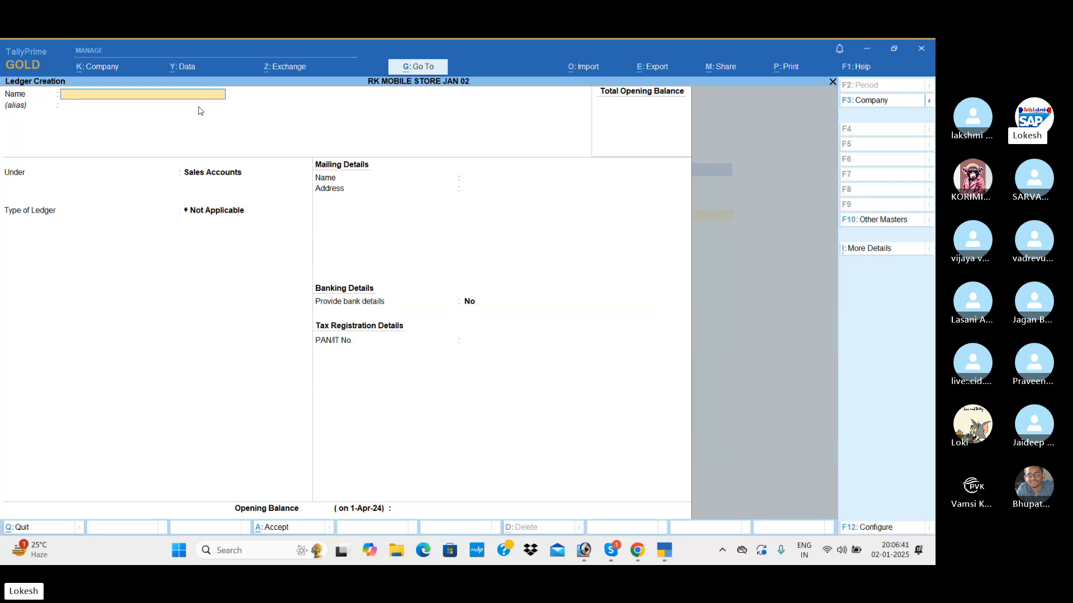
# Create a ledger named Kamal Mobile Store under the Sundry Debtors group.
pyautogui.write('Kama')
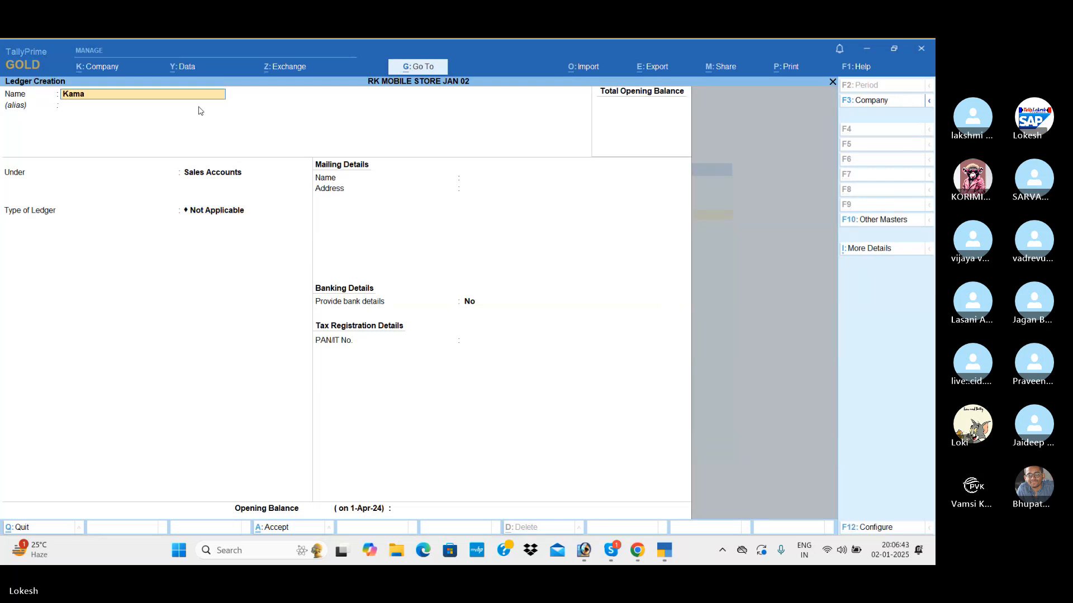
pyautogui.write('l Mobil')
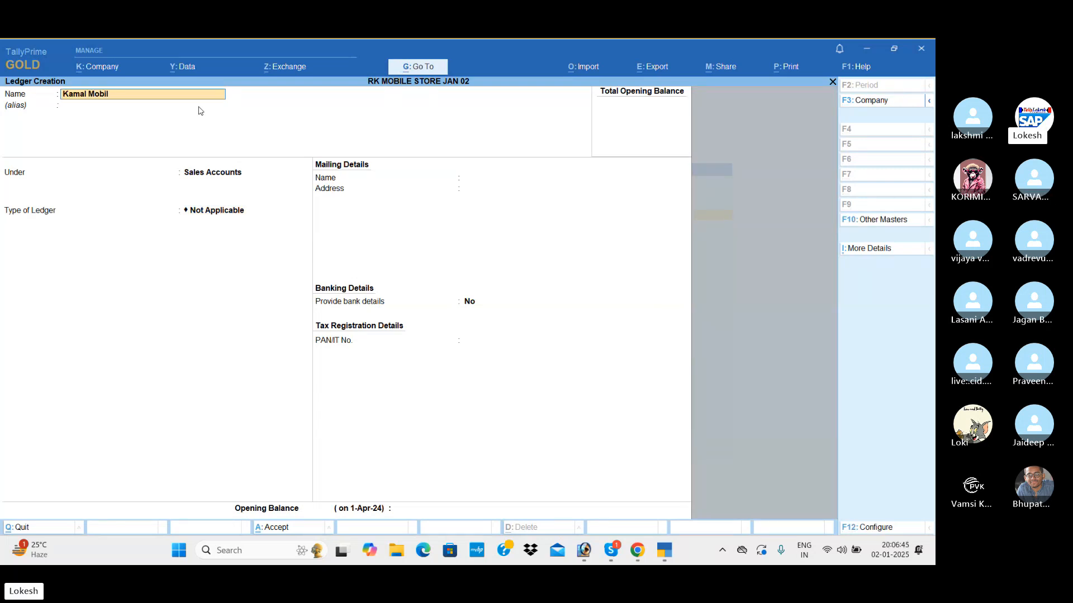
pyautogui.write('e Store')
pyautogui.press('Return')
pyautogui.press('Return')
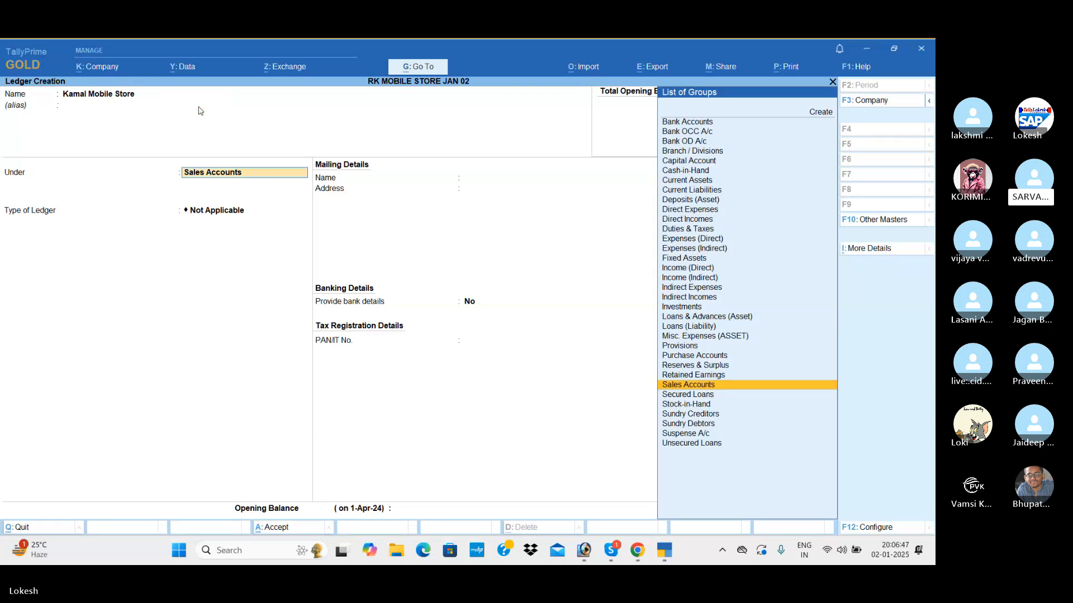
pyautogui.write('Sun')
pyautogui.press('Down')
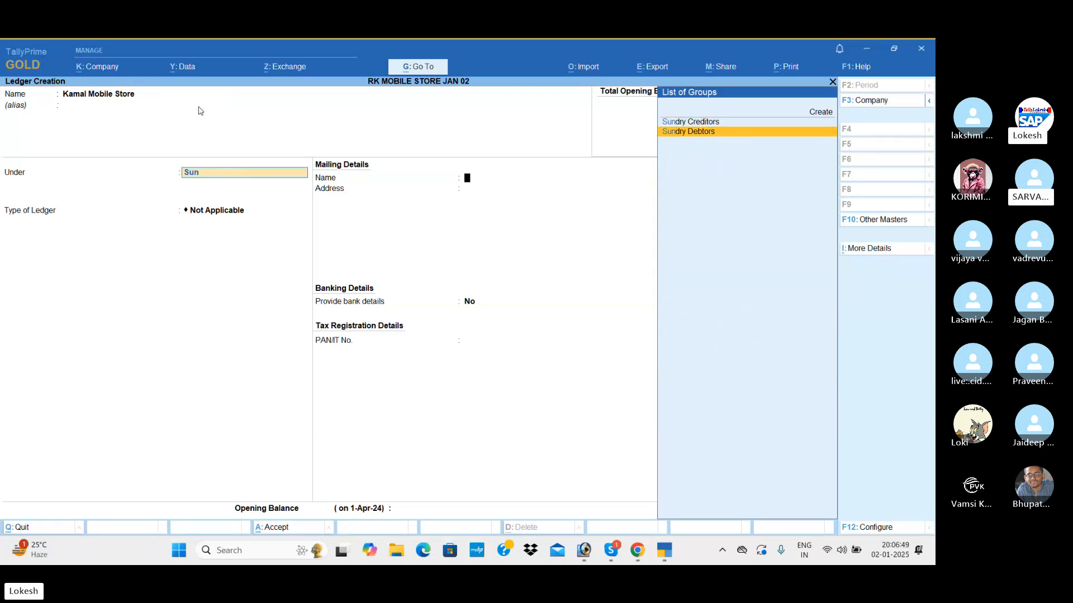
pyautogui.press('Return')
pyautogui.hotkey('ctrl', 'a')
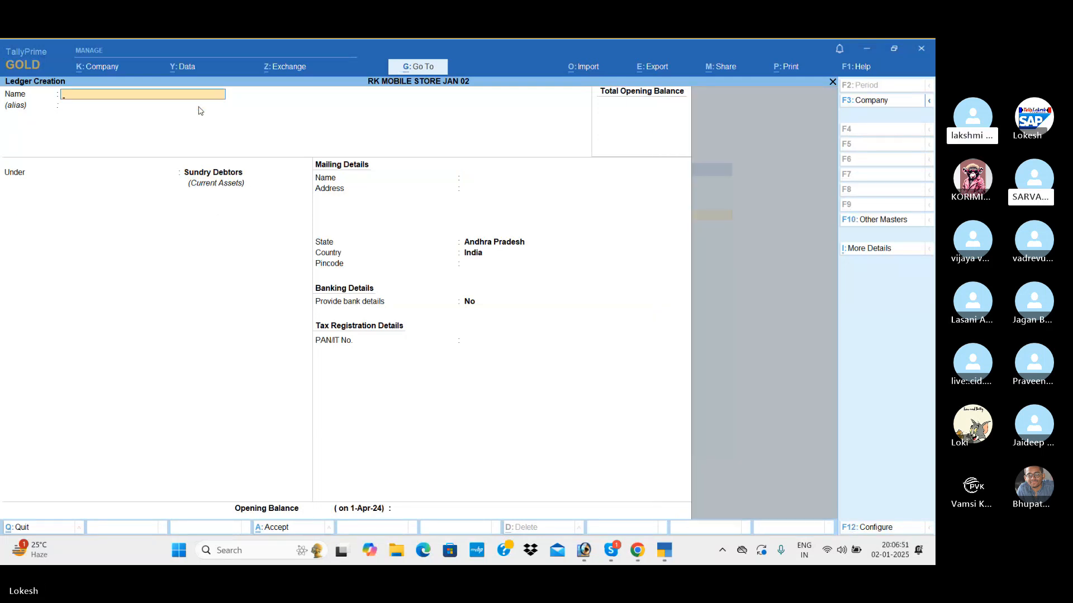
# Create a ledger named Tally Software under the Fixed Assets group.
pyautogui.write('Tally')
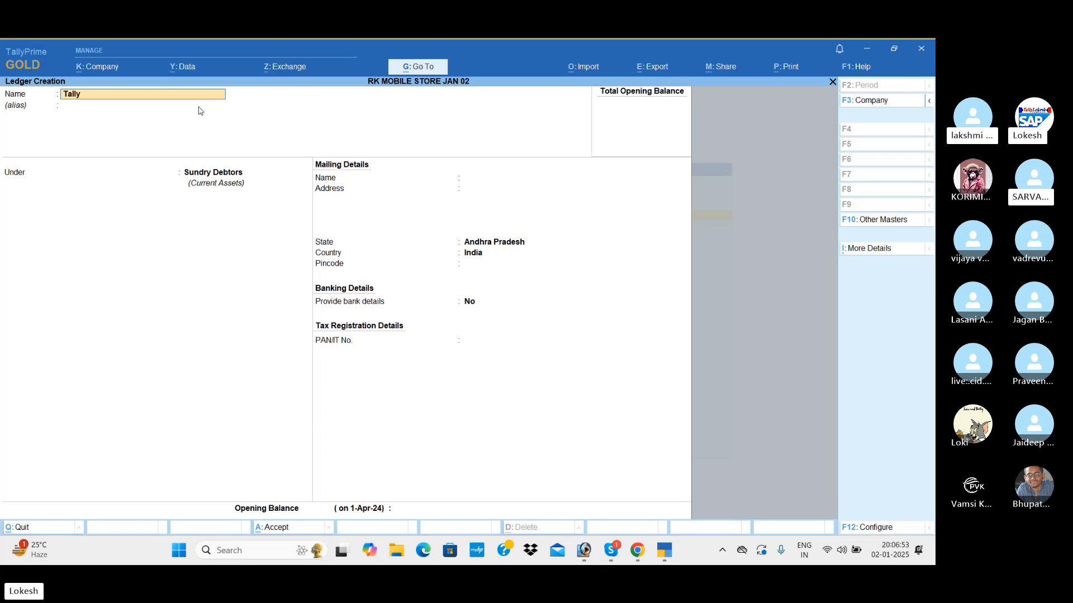
pyautogui.write(' Software')
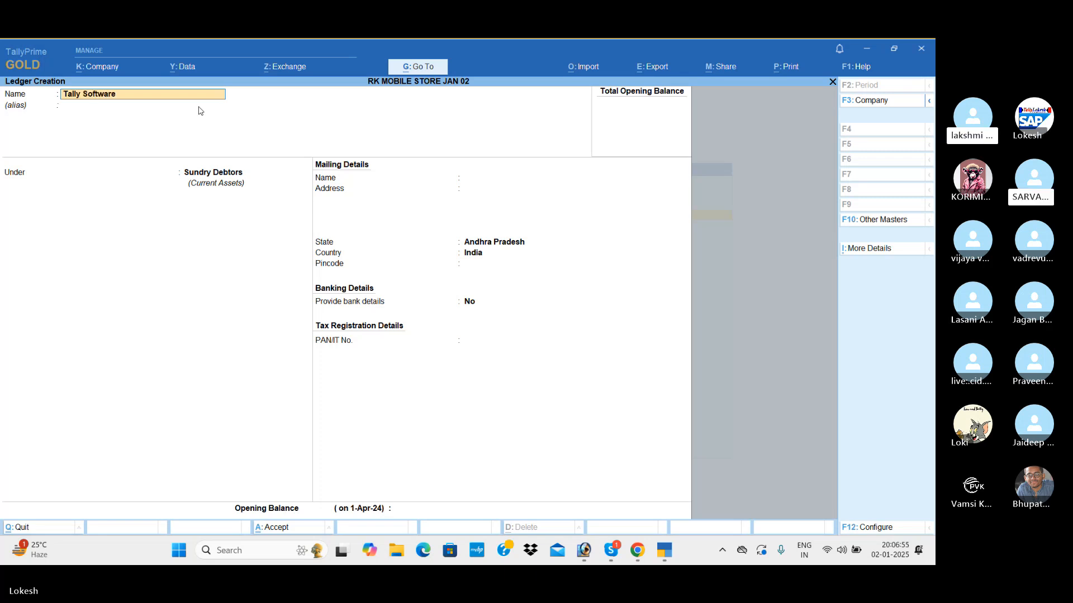
pyautogui.press('Return')
pyautogui.write('F')
pyautogui.press('Return')
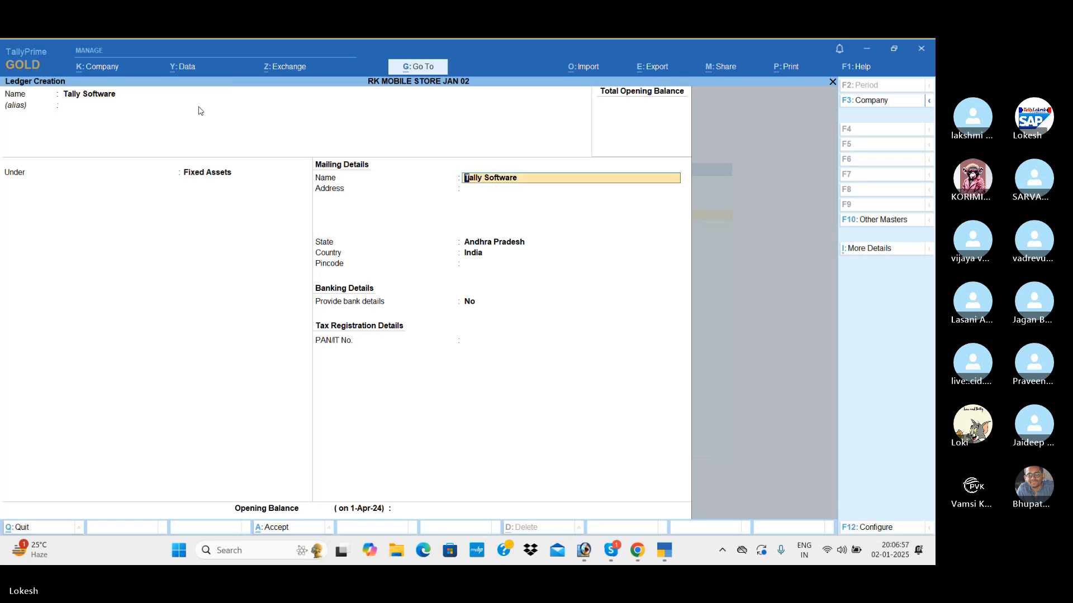
pyautogui.hotkey('ctrl', 'a')
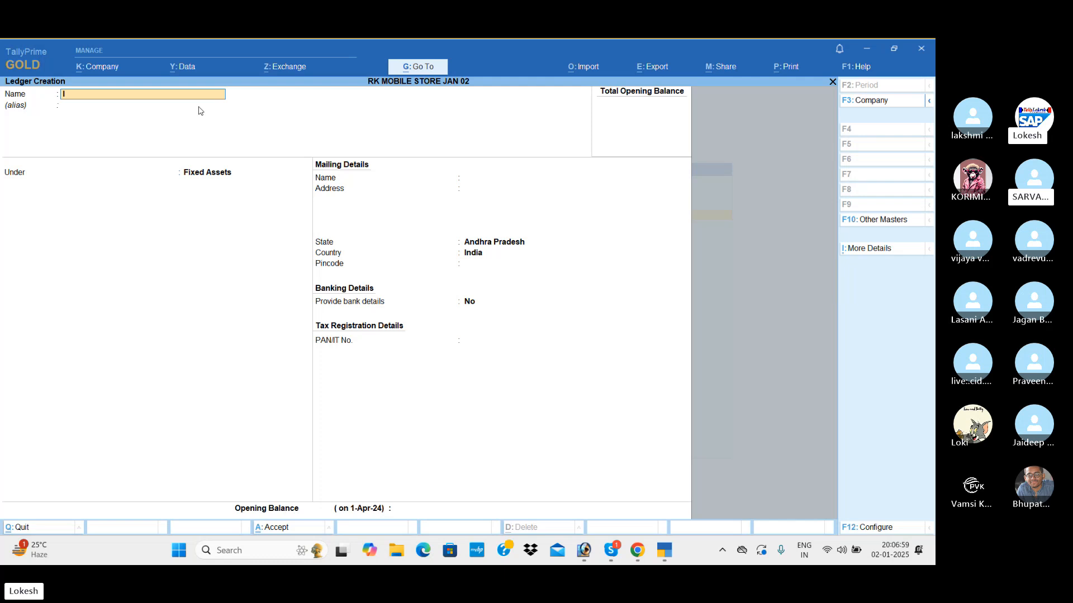
# Create a ledger named Infotech Solutions under the Sundry Creditors group.
pyautogui.write('Infotech Solutions')
pyautogui.press('Return')
pyautogui.press('Return')
pyautogui.write('sun')
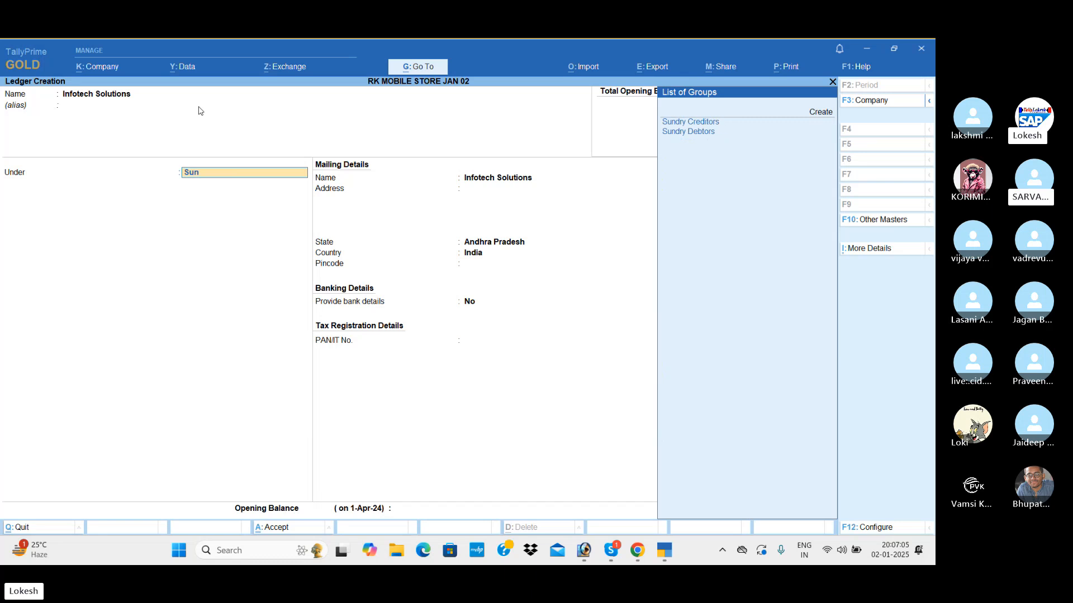
pyautogui.press('Return')
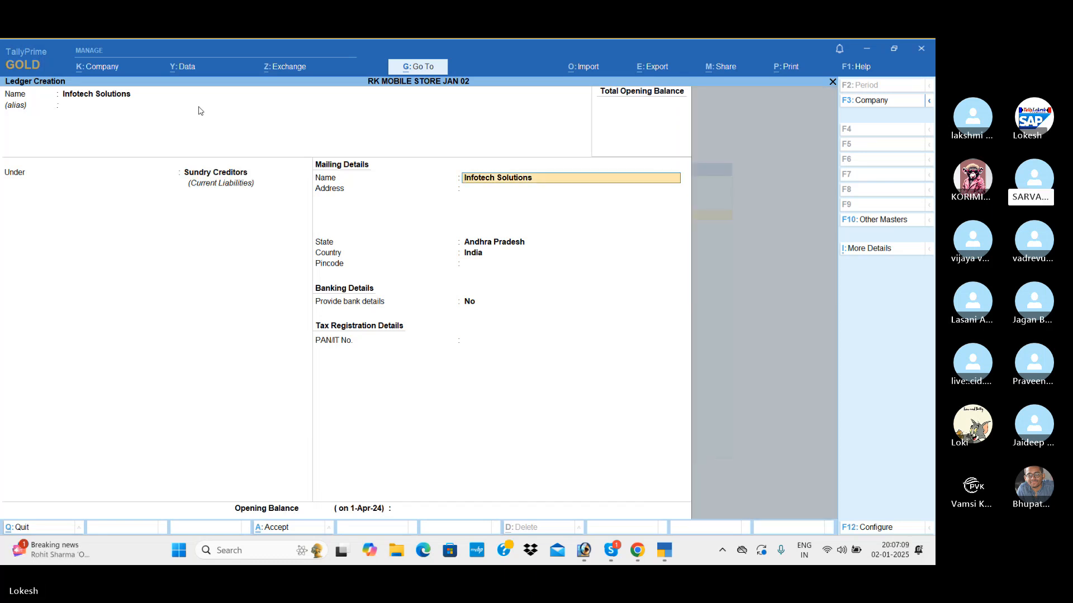
pyautogui.hotkey('ctrl', 'a')
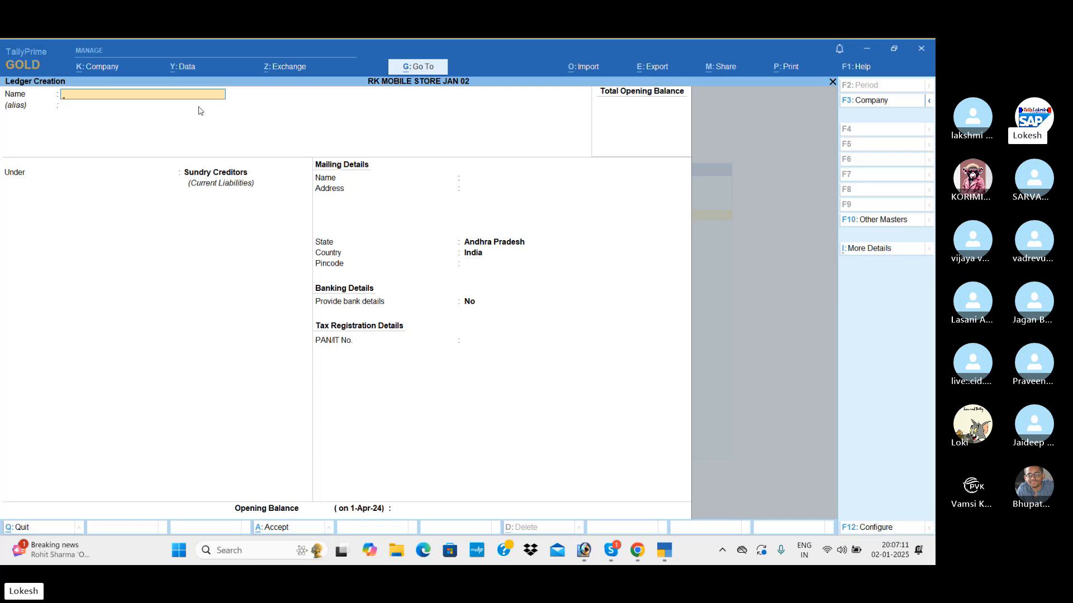
# Create a ledger named Rent under the Indirect Expenses group.
pyautogui.write('Rent')
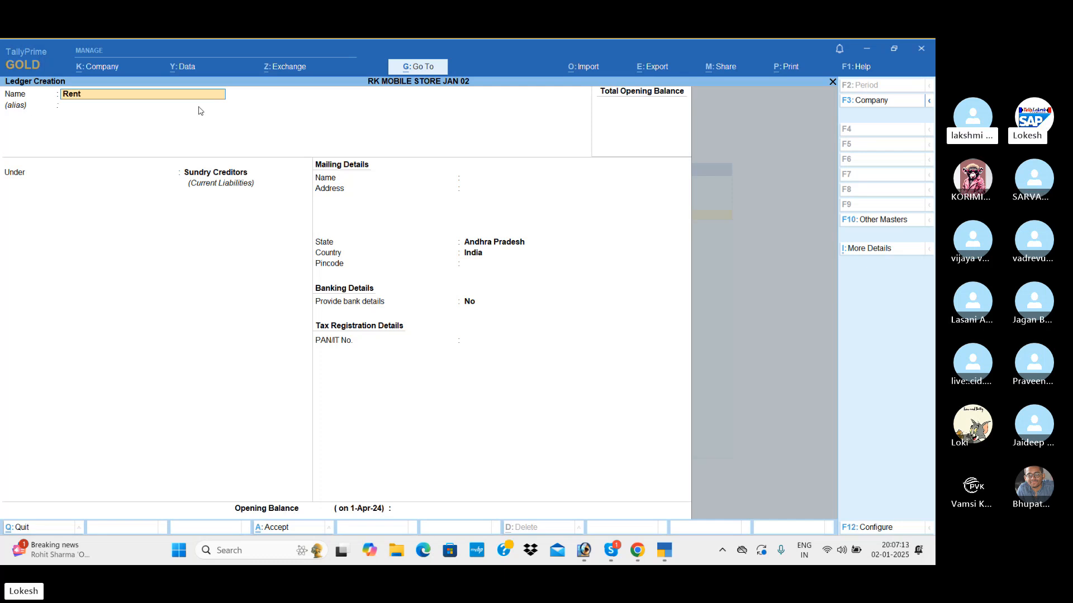
pyautogui.press('Return')
pyautogui.press('Return')
pyautogui.write('Ind')
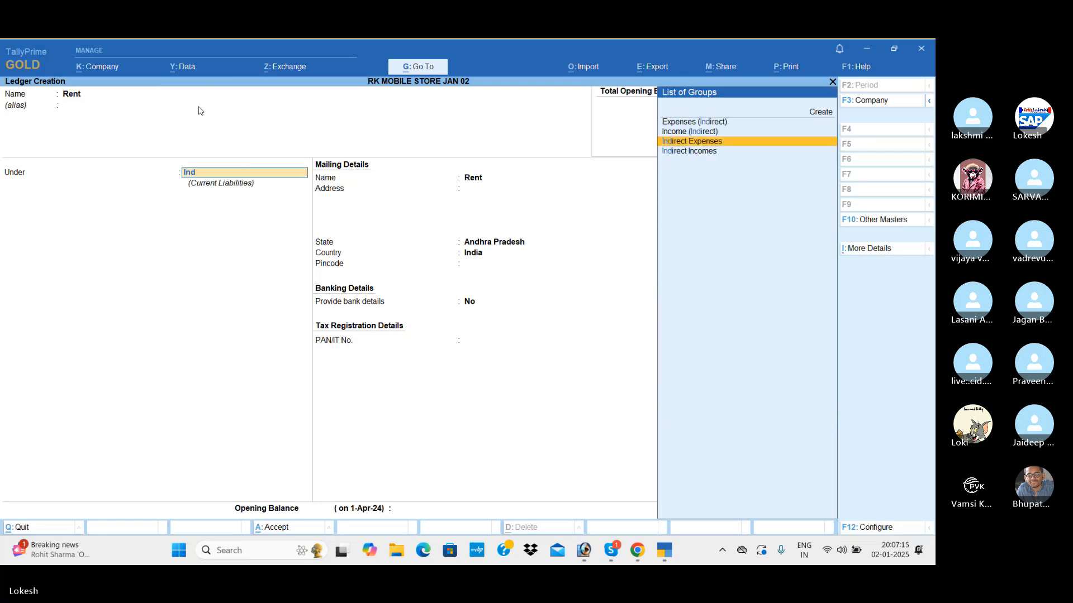
pyautogui.press('Return')
pyautogui.hotkey('ctrl', 'a')
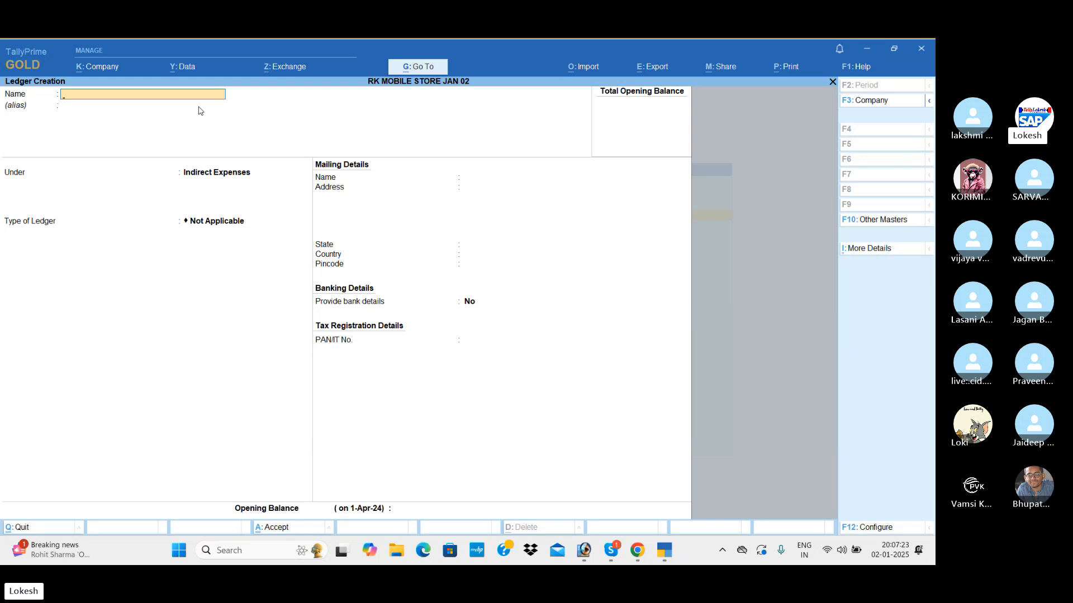
# Leave ledger creation and examine the accounting and inventory masters that can be created for the company.
pyautogui.press('Escape')
pyautogui.press('Return')
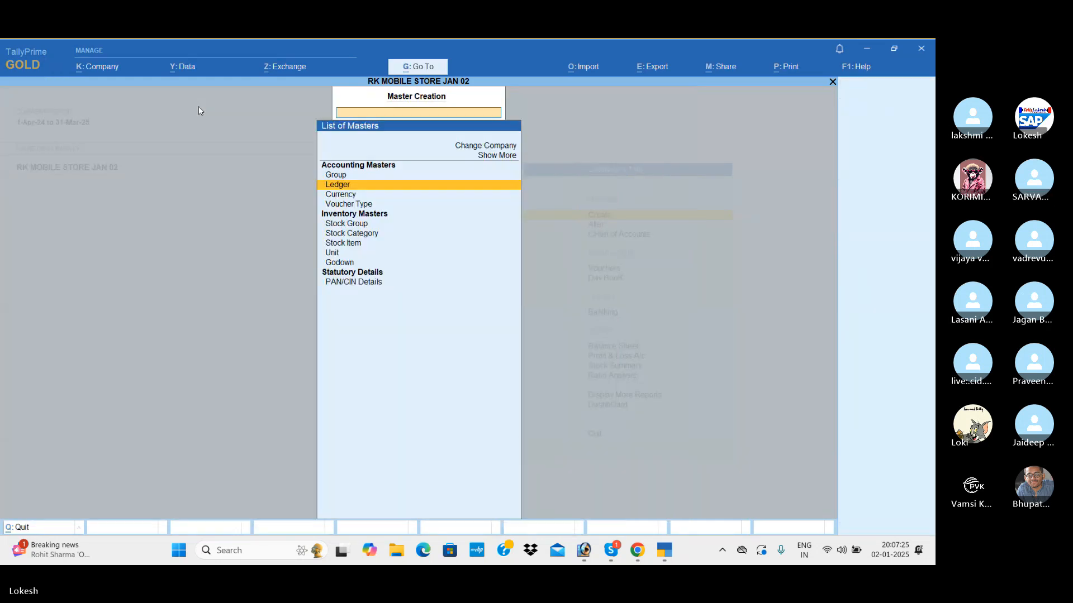
pyautogui.press('Down')
pyautogui.press('Down')
pyautogui.press('Down')
pyautogui.press('Down')
pyautogui.press('Down')
pyautogui.press('Down')
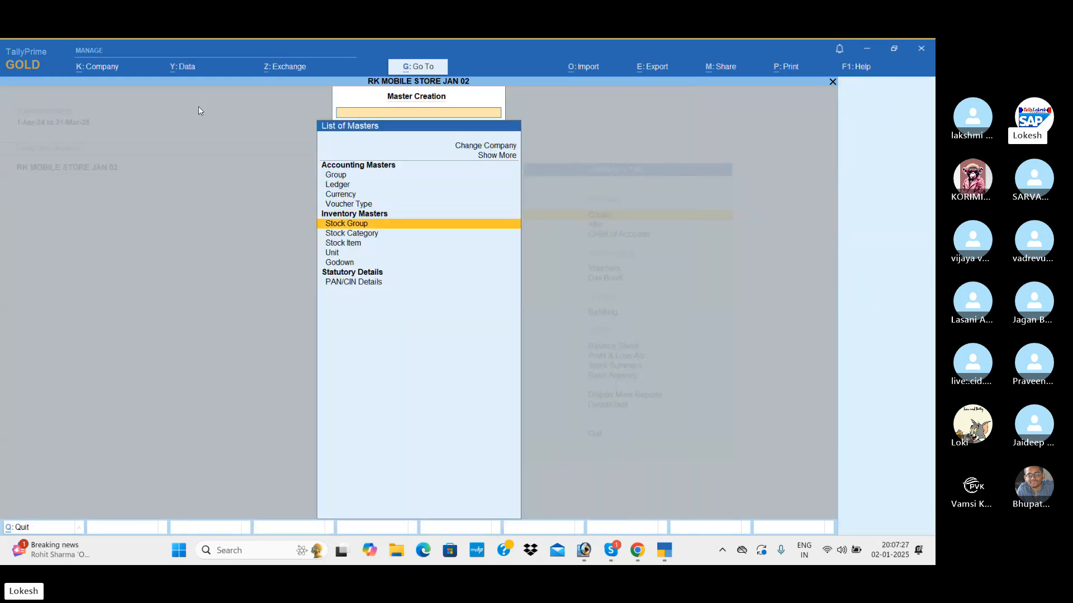
pyautogui.press('Down')
pyautogui.press('Down')
pyautogui.press('Down')
pyautogui.press('Up')
pyautogui.press('Up')
pyautogui.press('Up')
pyautogui.press('Up')
pyautogui.press('Up')
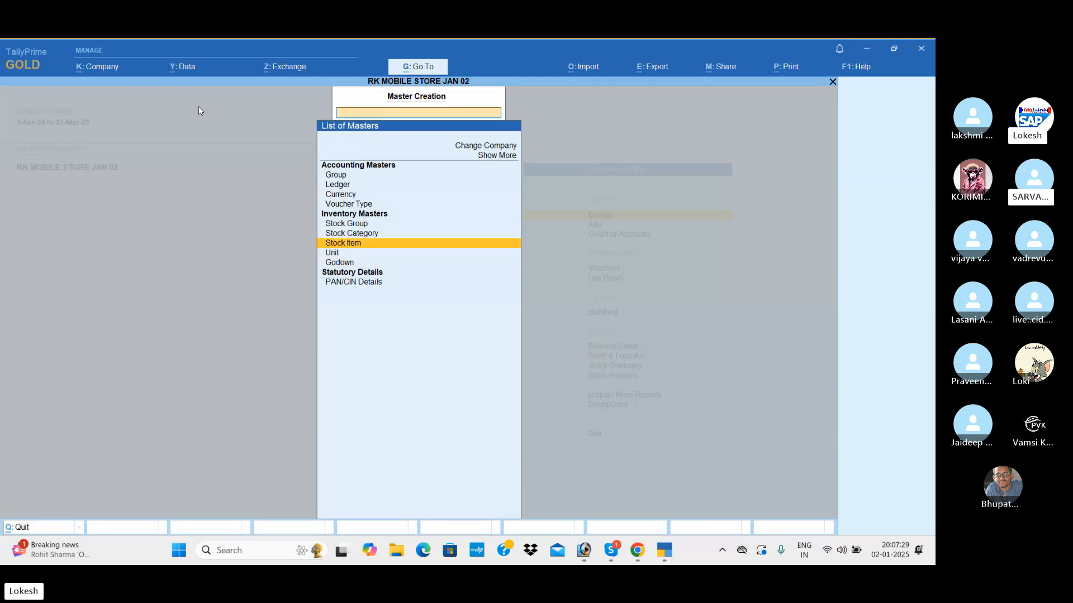
pyautogui.press('Up')
pyautogui.press('Up')
pyautogui.press('Up')
pyautogui.press('Up')
pyautogui.press('Up')
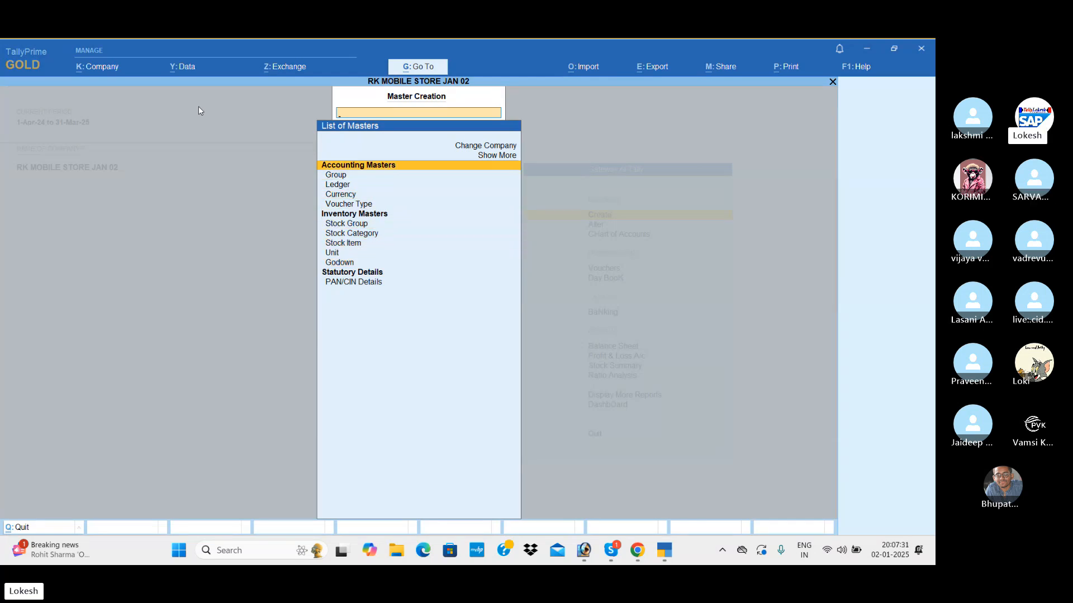
pyautogui.press('Down')
pyautogui.press('Down')
pyautogui.press('Down')
pyautogui.press('Down')
pyautogui.press('Down')
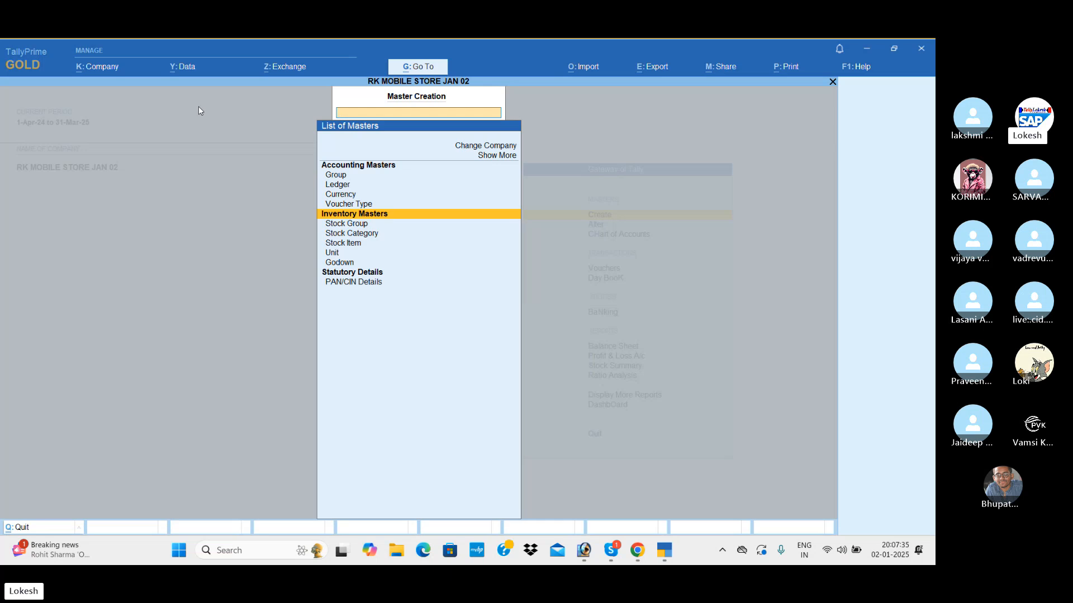
# Set Maintain Inventory to No in the company features and check the list of masters.
pyautogui.click(104, 74)
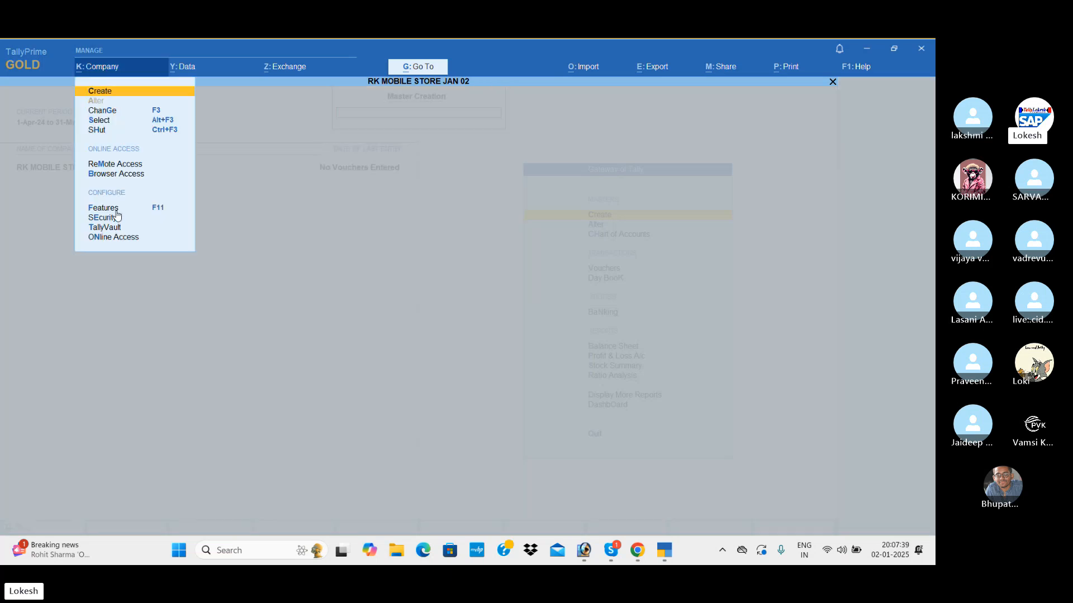
pyautogui.click(112, 209)
pyautogui.click(386, 292)
pyautogui.write('n')
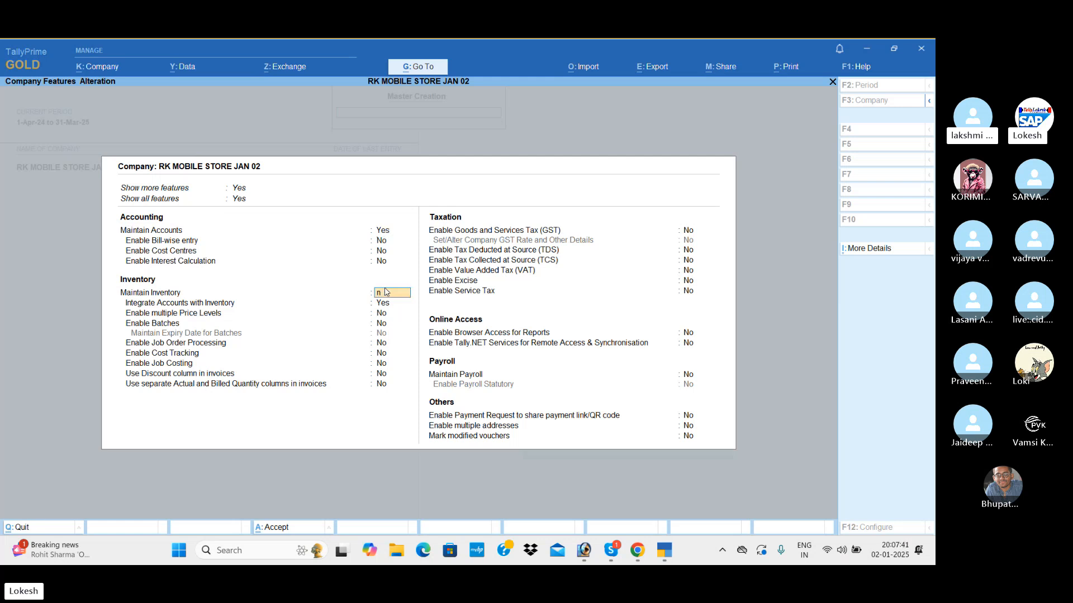
pyautogui.press('Return')
pyautogui.hotkey('ctrl', 'a')
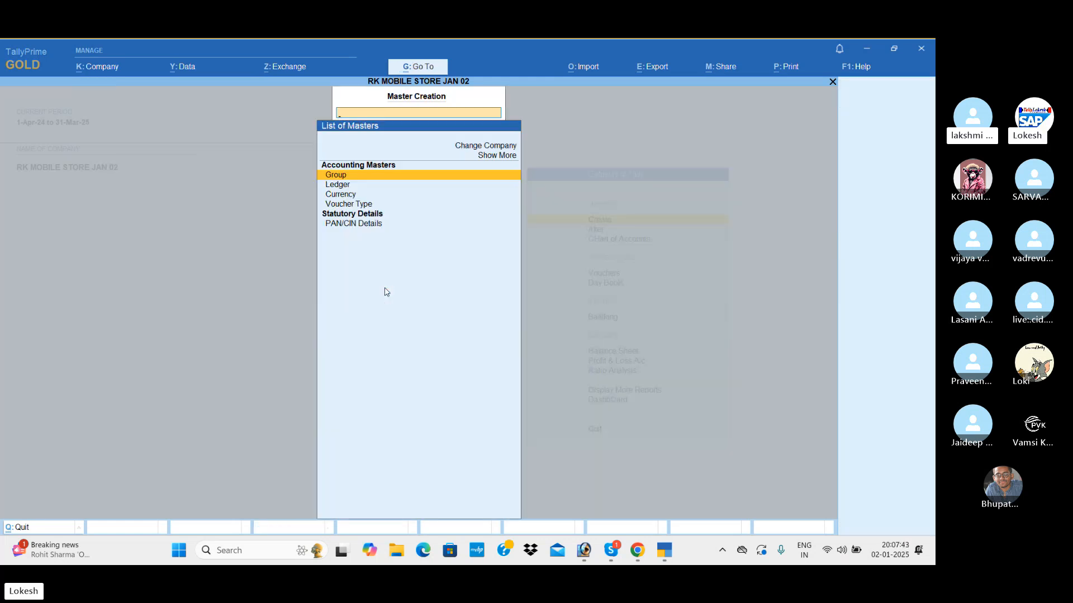
pyautogui.press('Down')
pyautogui.press('Down')
pyautogui.press('Down')
pyautogui.press('Down')
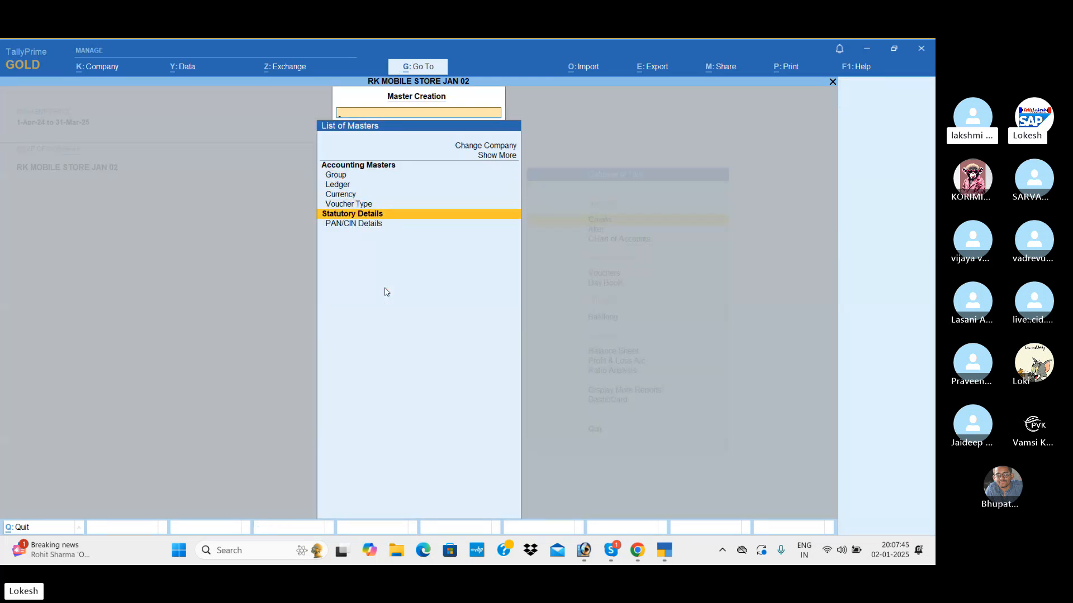
# Set Maintain Inventory and Integrate Accounts with Inventory to Yes in the company features, then go through the list of masters.
pyautogui.click(104, 67)
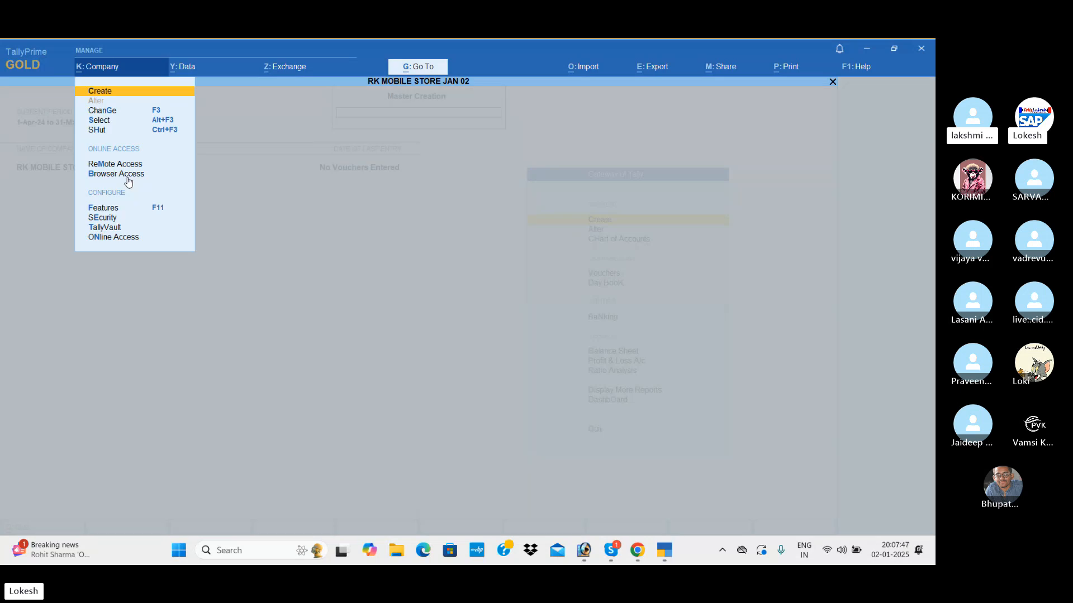
pyautogui.click(139, 213)
pyautogui.press('Down')
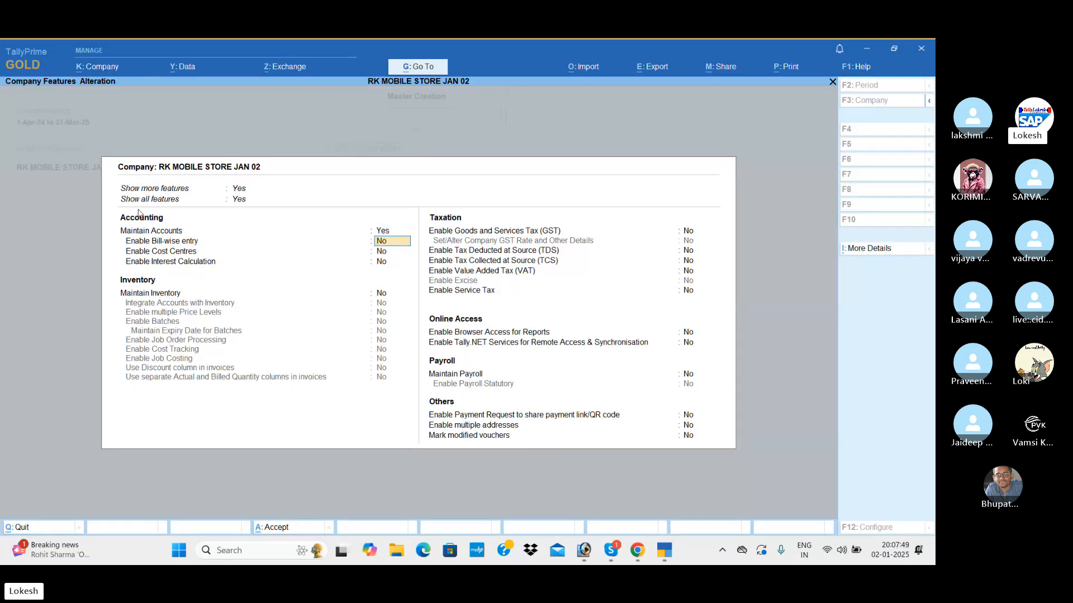
pyautogui.press('Down')
pyautogui.press('Down')
pyautogui.press('Down')
pyautogui.write('y')
pyautogui.press('Return')
pyautogui.write('y')
pyautogui.press('Return')
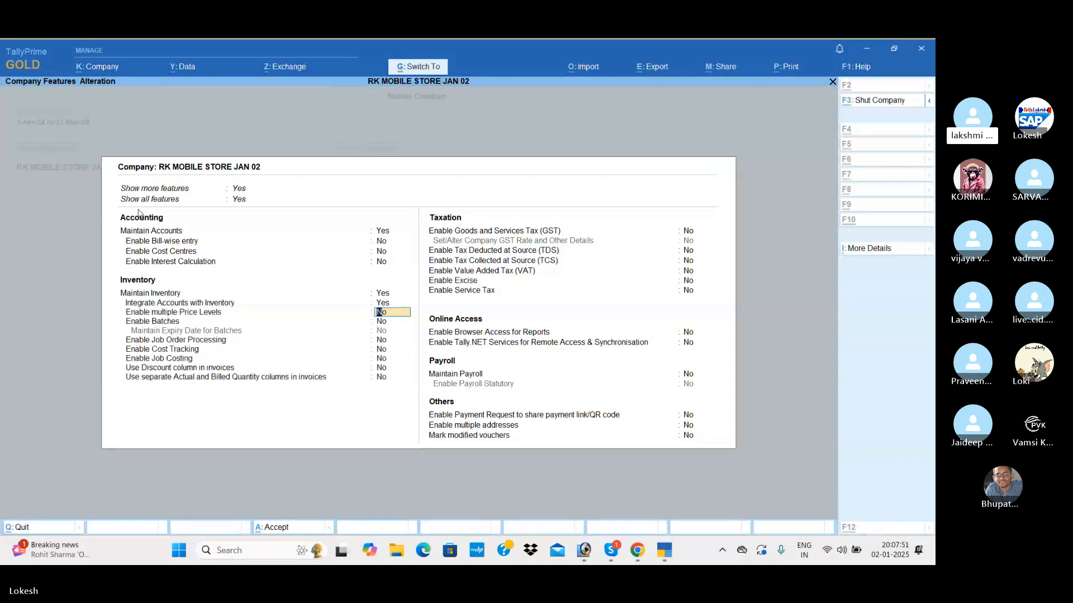
pyautogui.hotkey('ctrl', 'a')
pyautogui.press('Down')
pyautogui.press('Down')
pyautogui.press('Down')
pyautogui.press('Down')
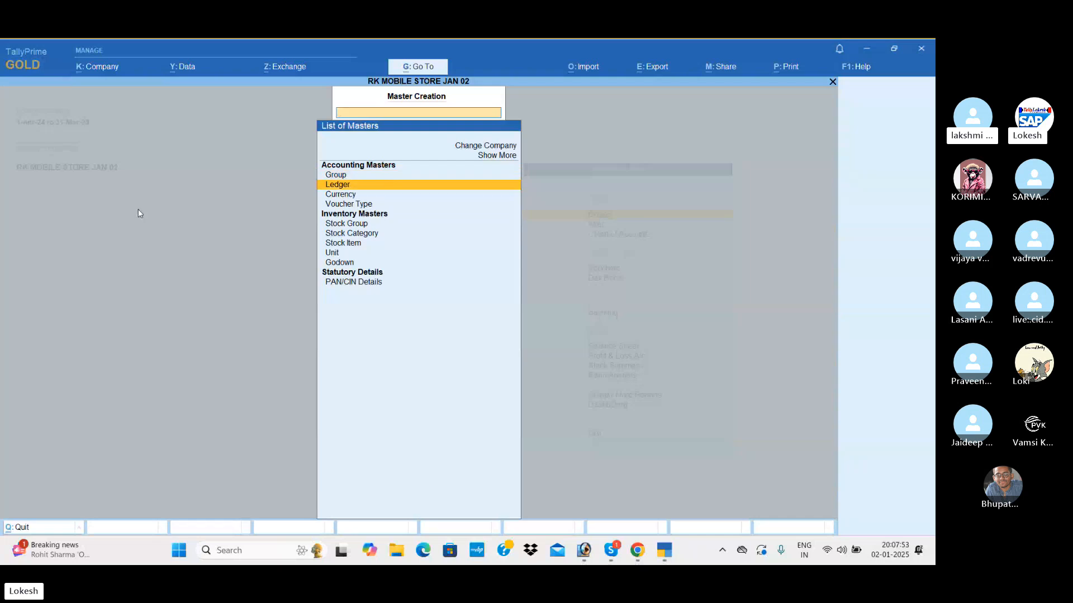
# Create a simple unit of measure with the symbol nos, the formal name Numbers and 0 decimal places.
pyautogui.press('Down')
pyautogui.press('Down')
pyautogui.press('Down')
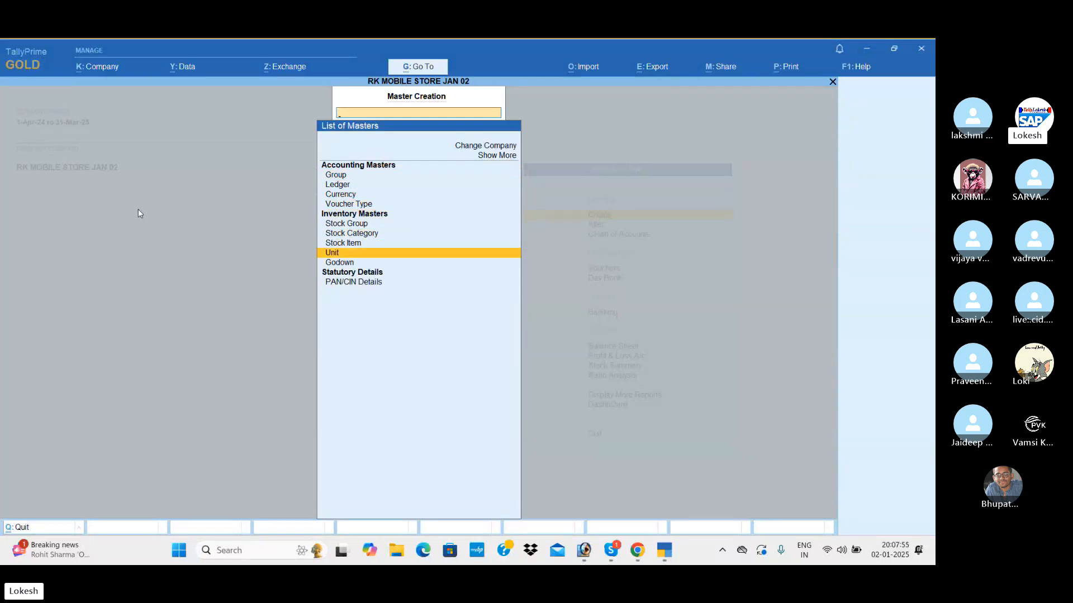
pyautogui.press('Return')
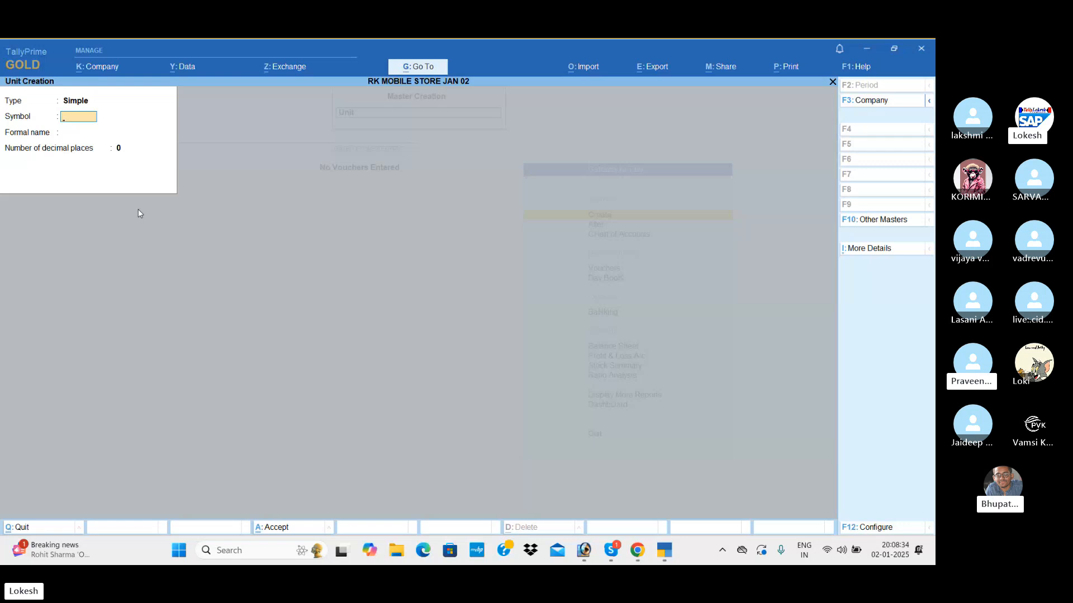
pyautogui.write('no')
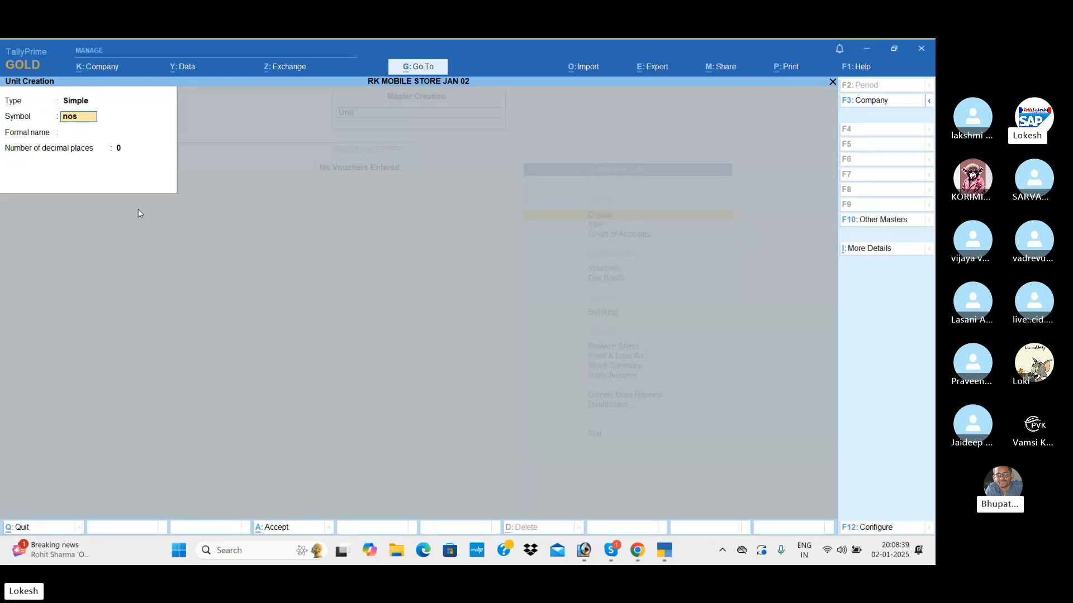
pyautogui.write('s')
pyautogui.press('Return')
pyautogui.write('Nu')
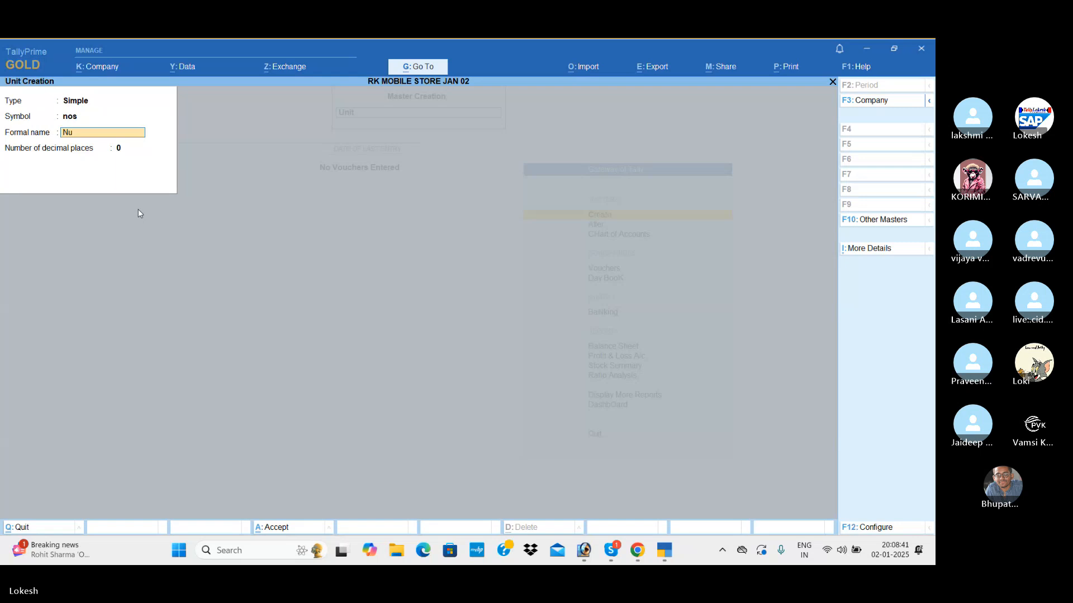
pyautogui.write('mbers')
pyautogui.press('Return')
pyautogui.press('Return')
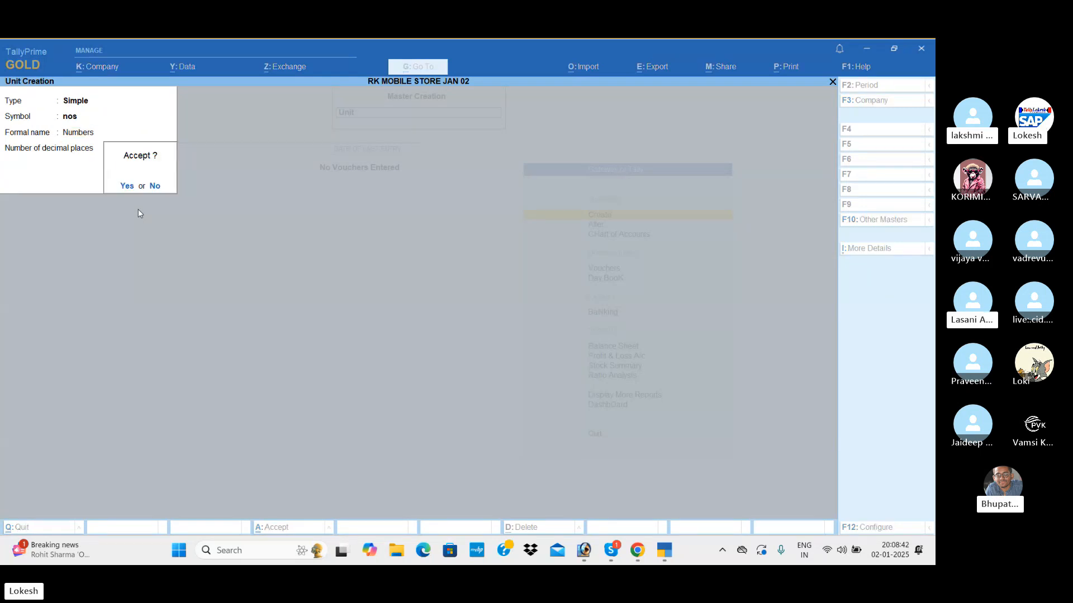
# Create a simple unit with the symbol bx and the formal name Boxes, using 0 decimal places.
pyautogui.press('Return')
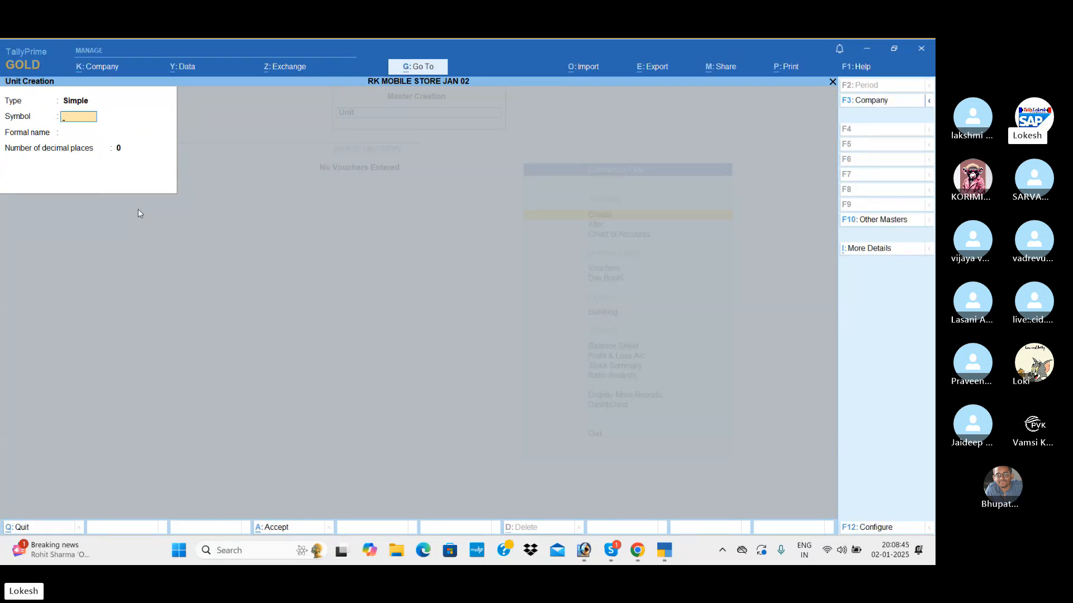
pyautogui.write('bx')
pyautogui.press('Return')
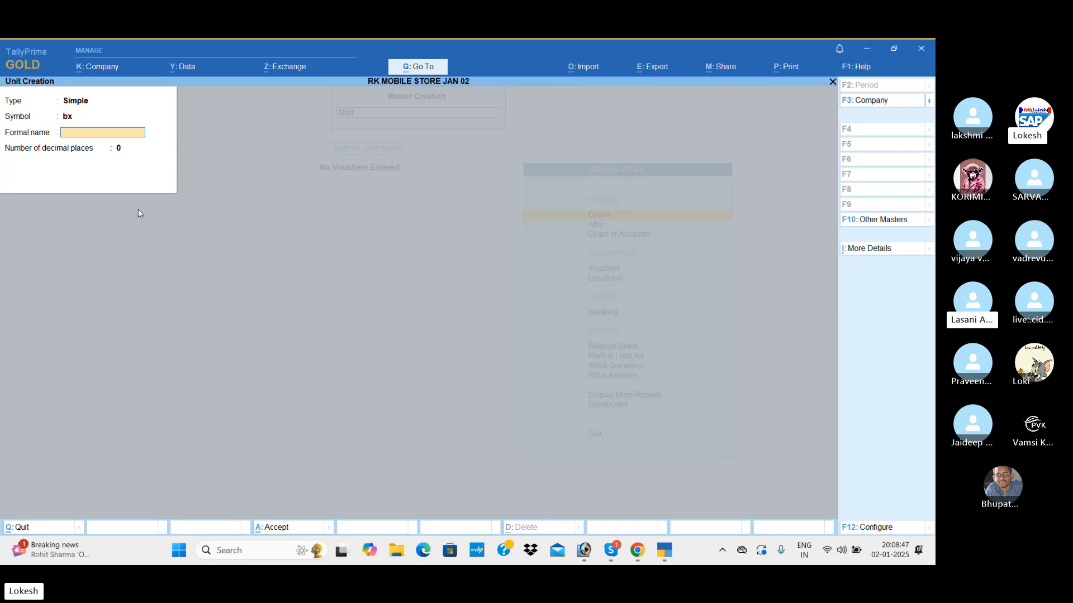
pyautogui.write('Boxes')
pyautogui.press('Return')
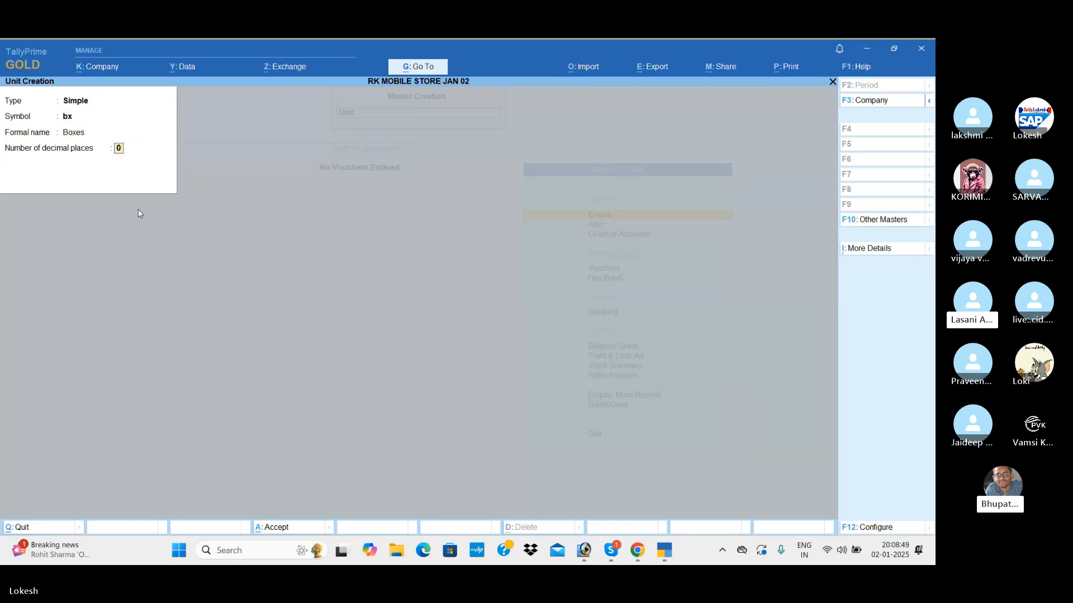
pyautogui.press('Return')
# Create a simple unit with the symbol pk and the formal name Packets, using 0 decimal places.
pyautogui.press('Return')
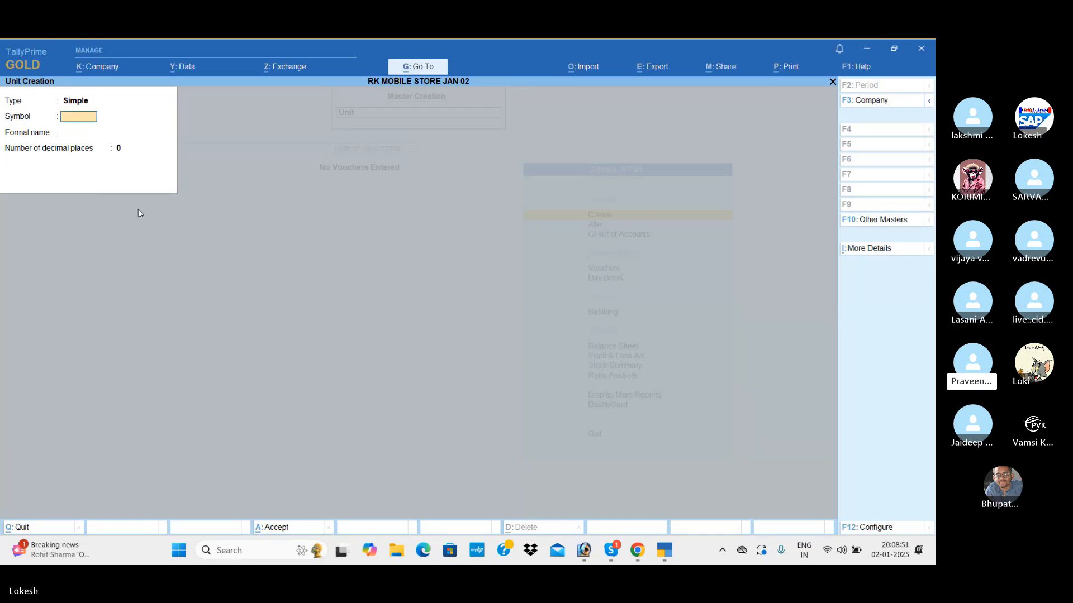
pyautogui.write('pk')
pyautogui.press('Return')
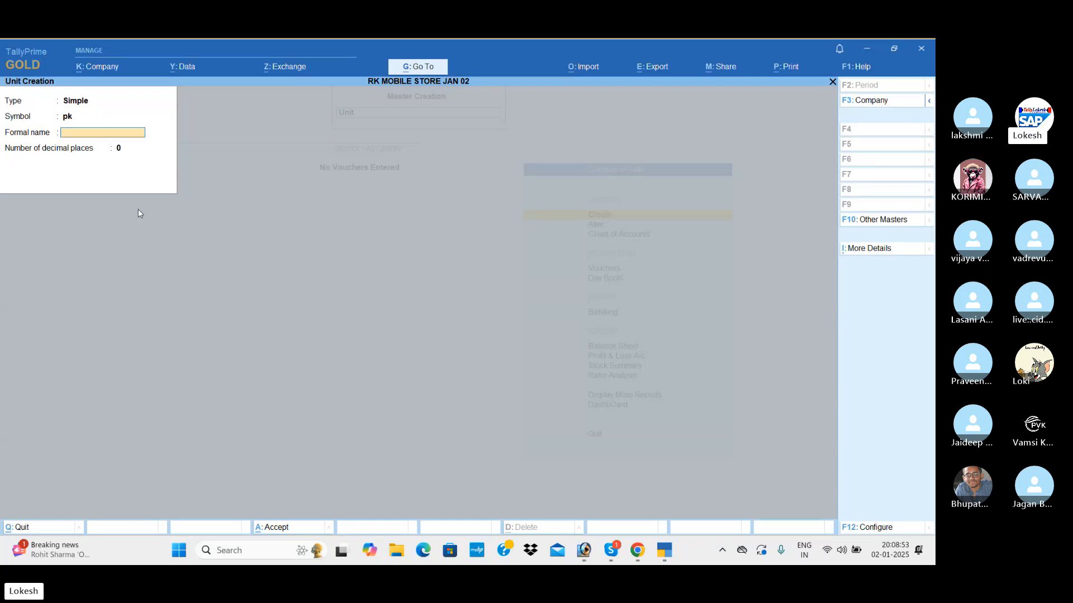
pyautogui.write('A')
pyautogui.press('BackSpace')
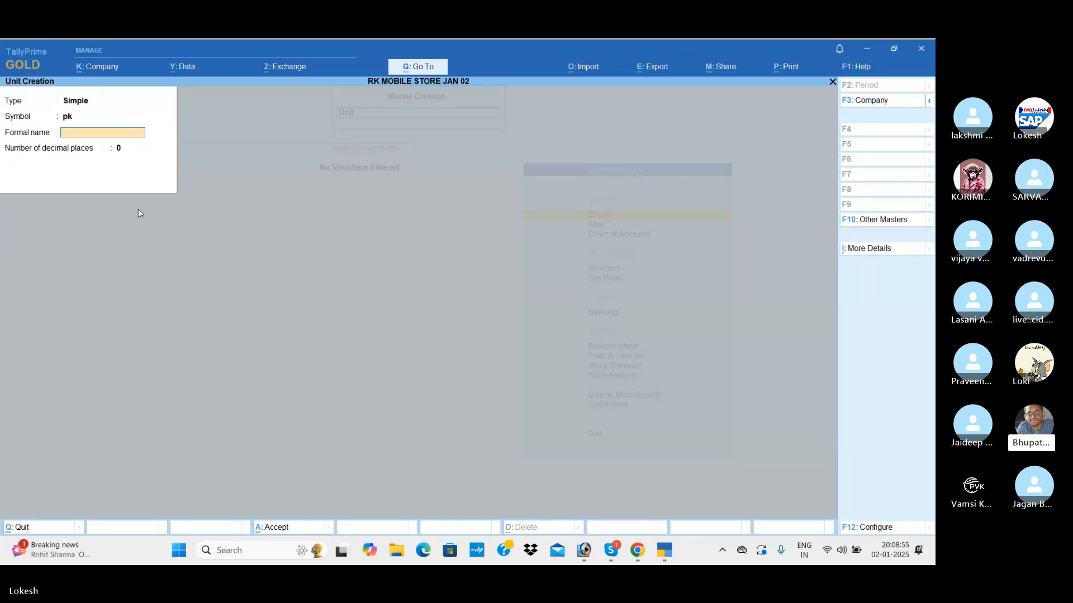
pyautogui.write('lke')
pyautogui.press('BackSpace')
pyautogui.press('BackSpace')
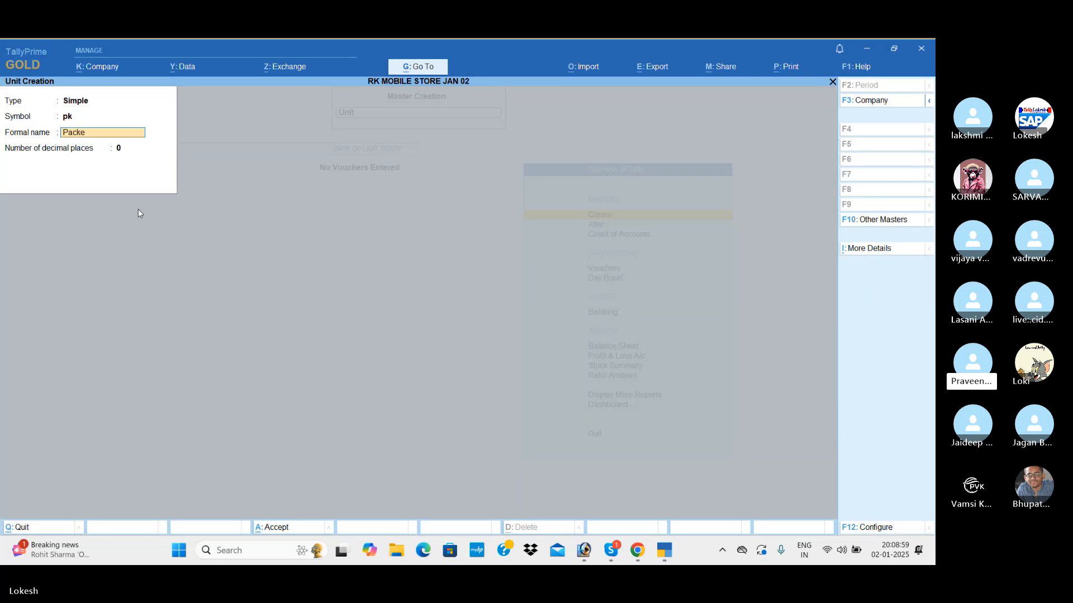
pyautogui.press('Return')
pyautogui.press('Return')
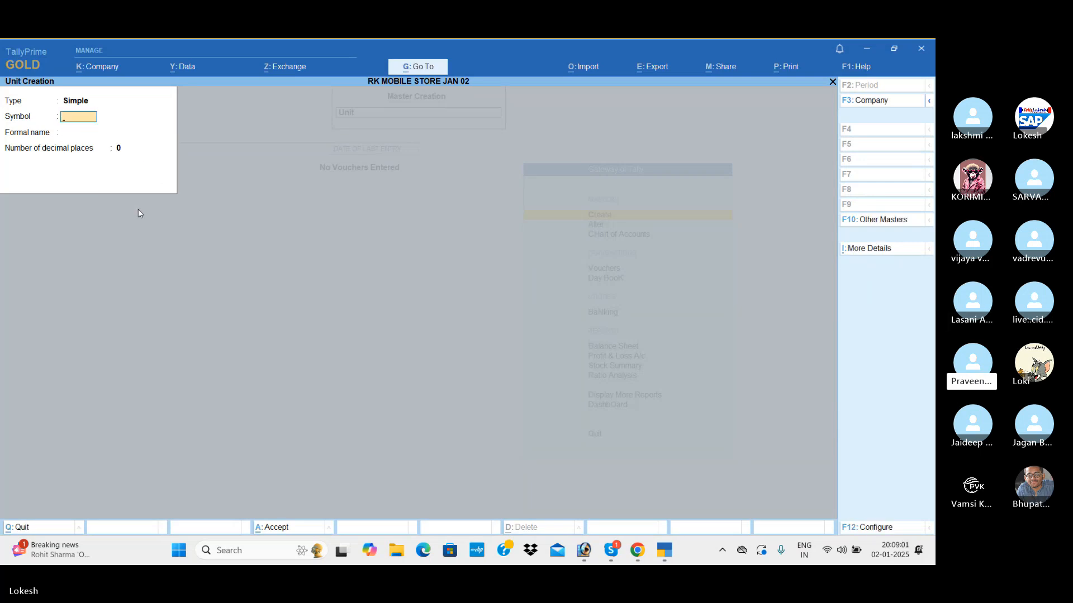
# Create a simple unit with the symbol pc and the formal name Pices, using 0 decimal places.
pyautogui.write('pc')
pyautogui.press('Return')
pyautogui.write('Pieces')
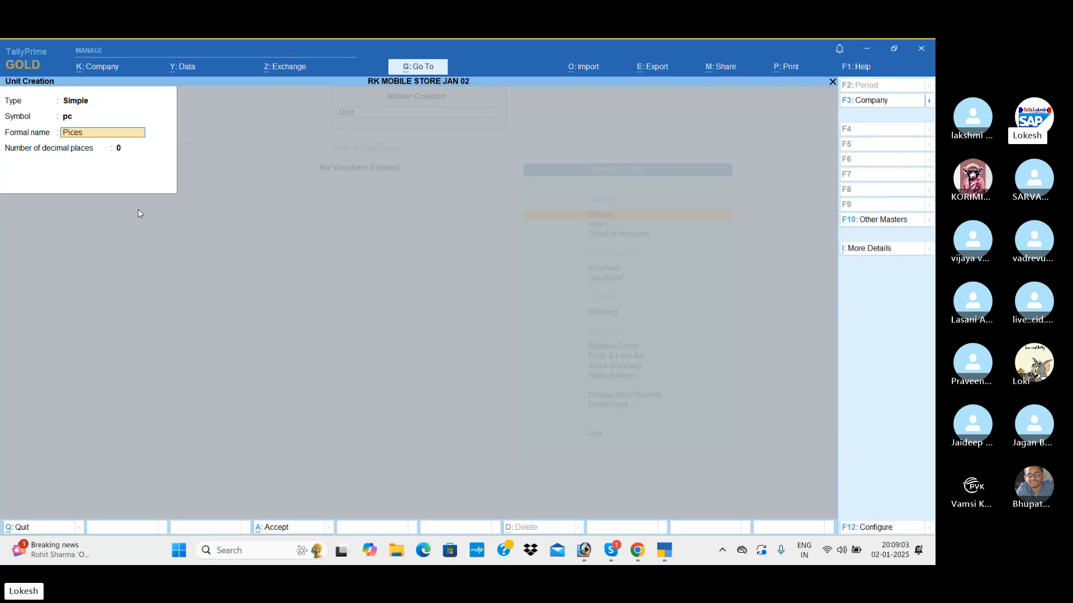
pyautogui.press('Return')
pyautogui.press('Return')
pyautogui.press('Return')
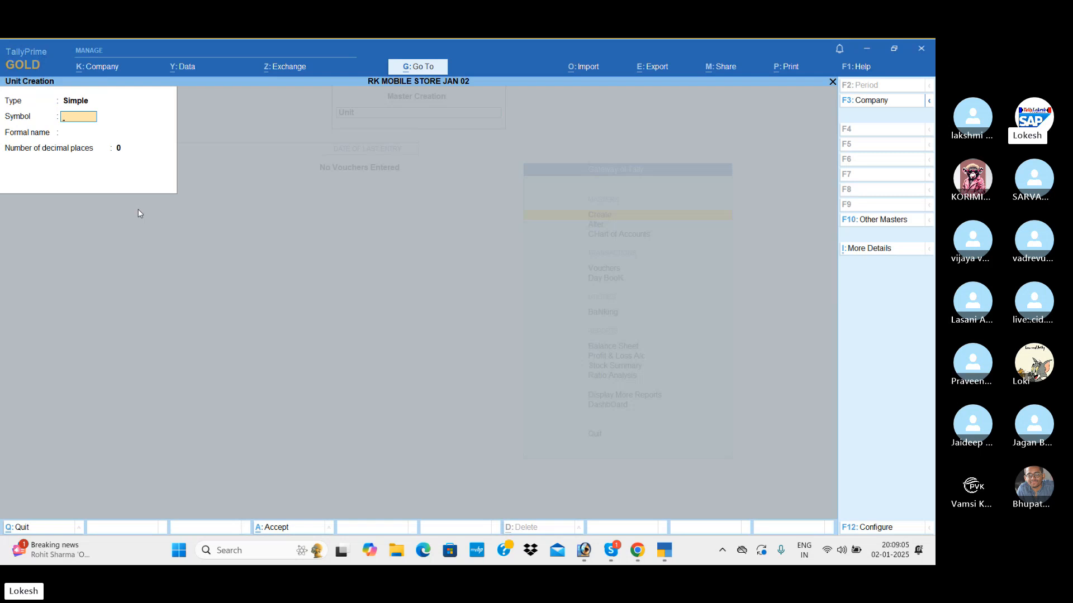
# Create a simple unit with the symbol bt and the formal name Bottels, using 0 decimal places.
pyautogui.write('bt')
pyautogui.press('Return')
pyautogui.write('Bot')
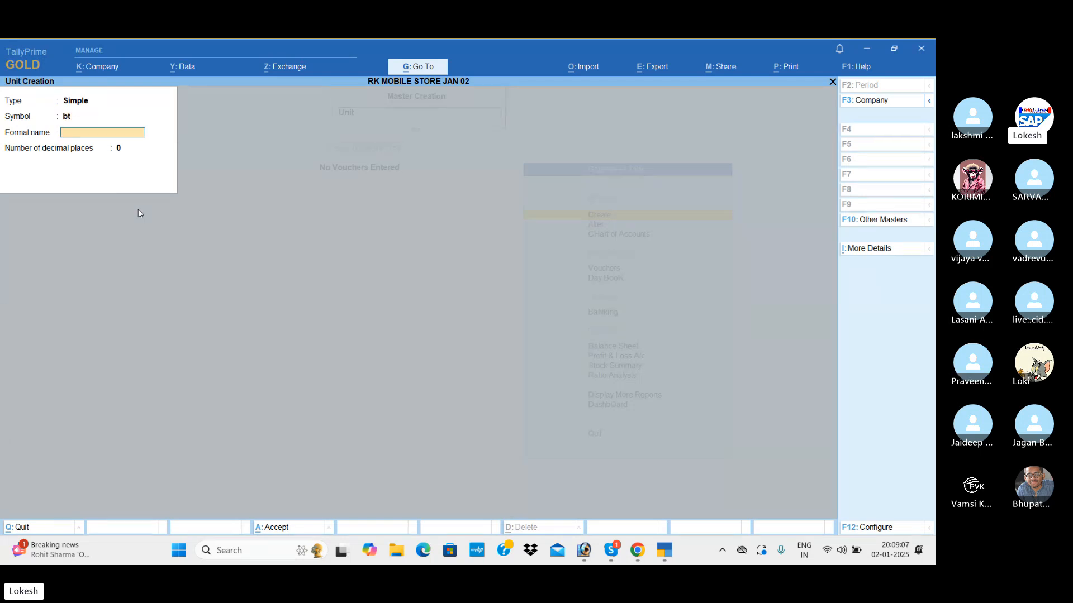
pyautogui.write('tles')
pyautogui.press('Return')
pyautogui.press('Return')
pyautogui.press('Return')
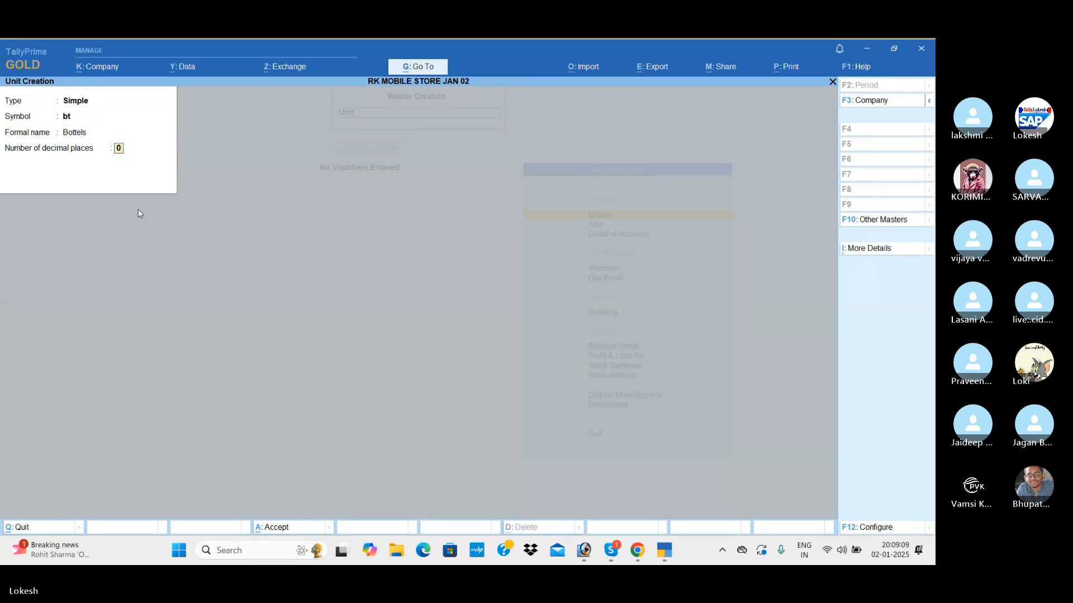
# Create a simple unit with the symbol bg and the formal name Bags, and leave unit creation.
pyautogui.write('b')
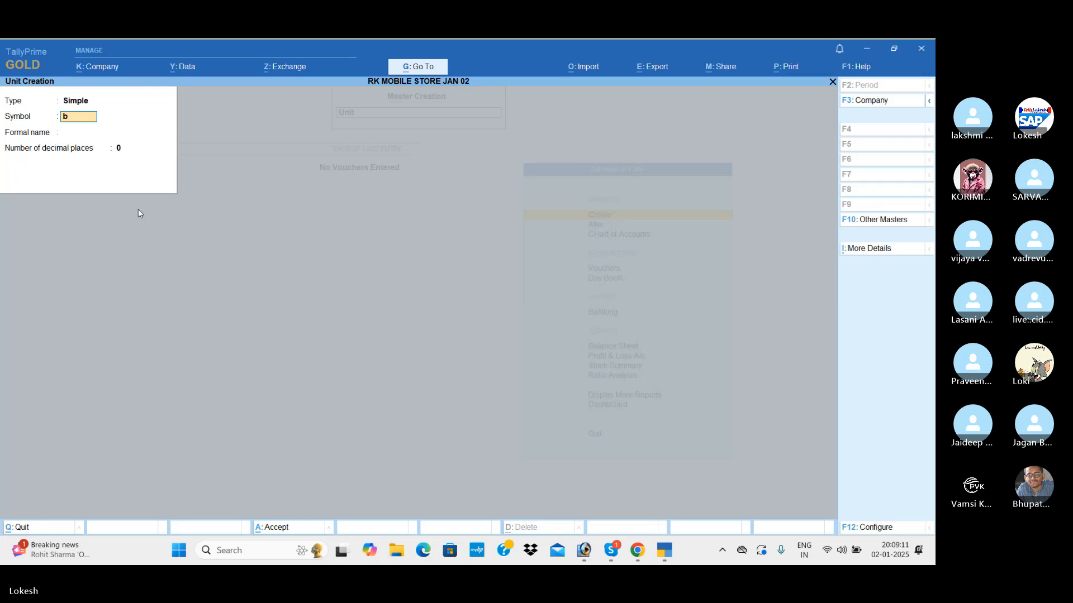
pyautogui.write('g')
pyautogui.press('Return')
pyautogui.press('Return')
pyautogui.press('BackSpace')
pyautogui.write('Bags')
pyautogui.press('Return')
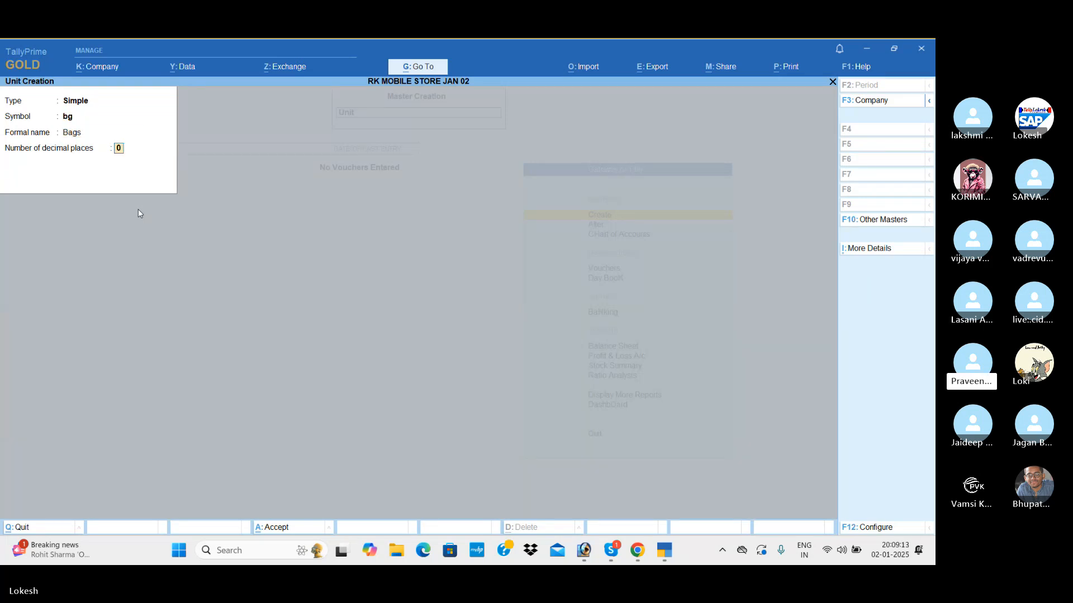
pyautogui.press('Return')
pyautogui.press('Return')
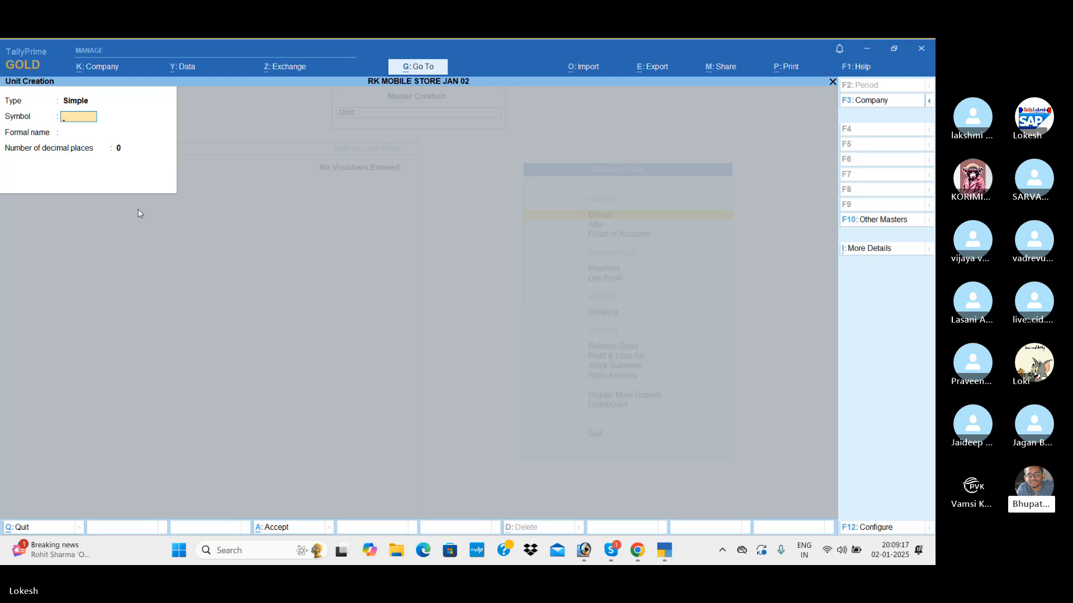
pyautogui.press('Escape')
# Create a stock group named Mobiles under Primary, with adding of item quantities set to No.
pyautogui.press('Up')
pyautogui.press('Up')
pyautogui.press('Up')
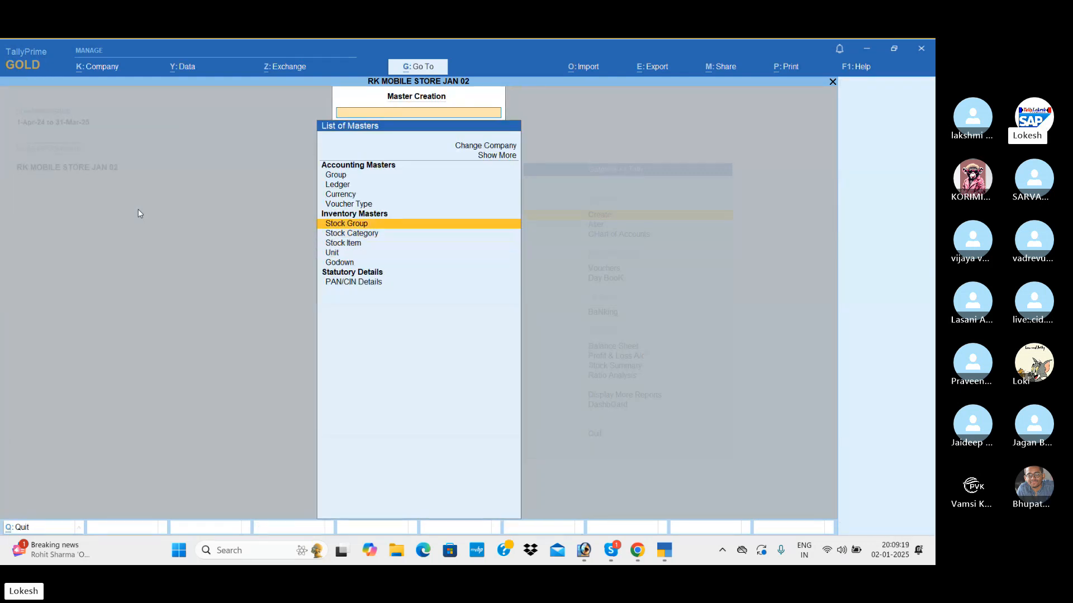
pyautogui.press('Return')
pyautogui.write('M')
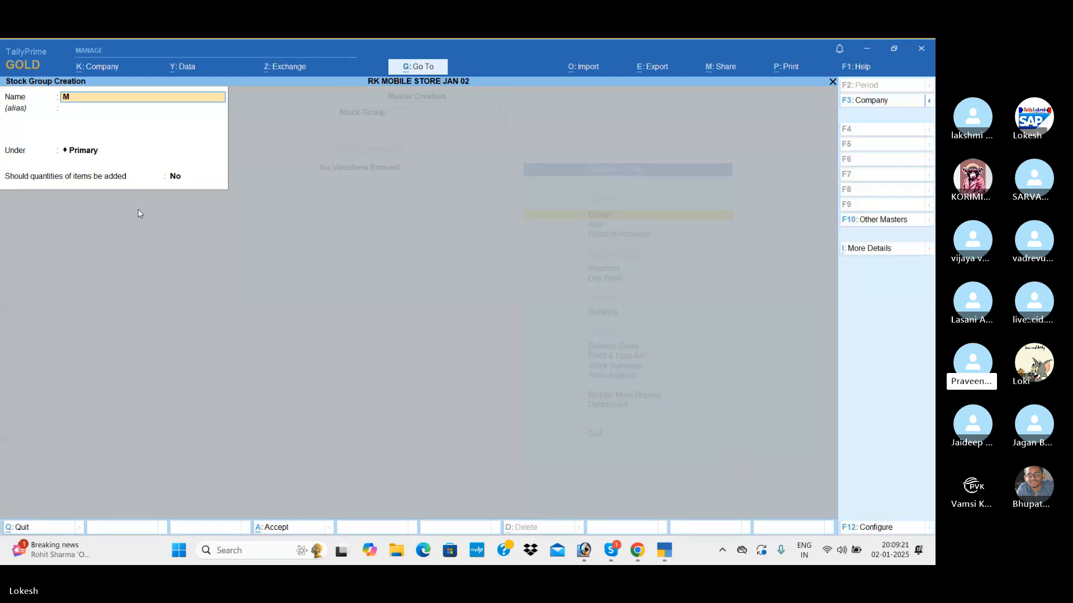
pyautogui.write('obiles')
pyautogui.press('Return')
pyautogui.press('Return')
pyautogui.press('Return')
pyautogui.press('Return')
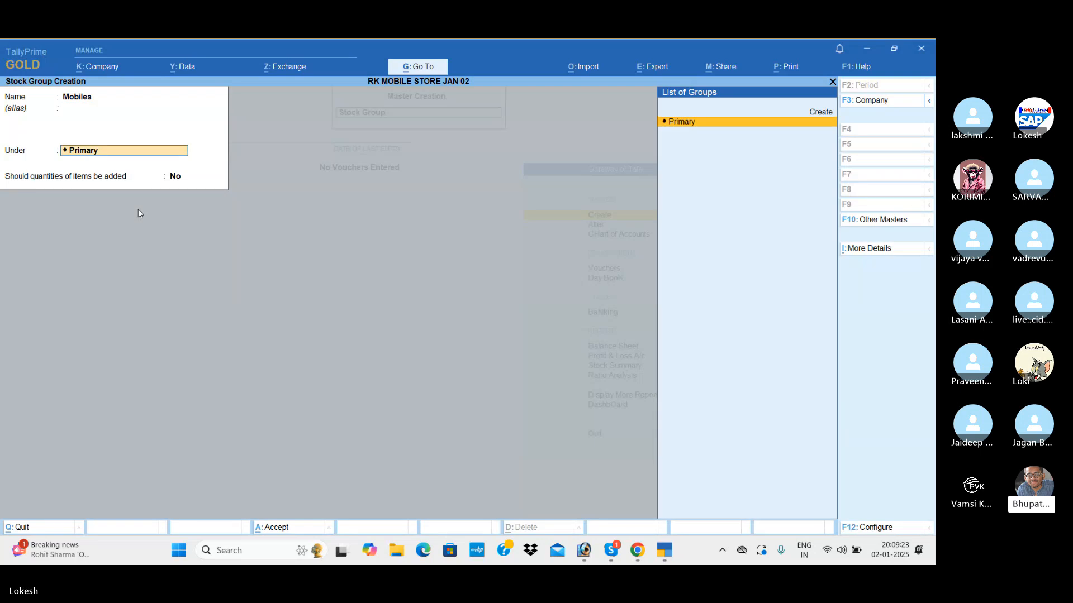
pyautogui.press('Return')
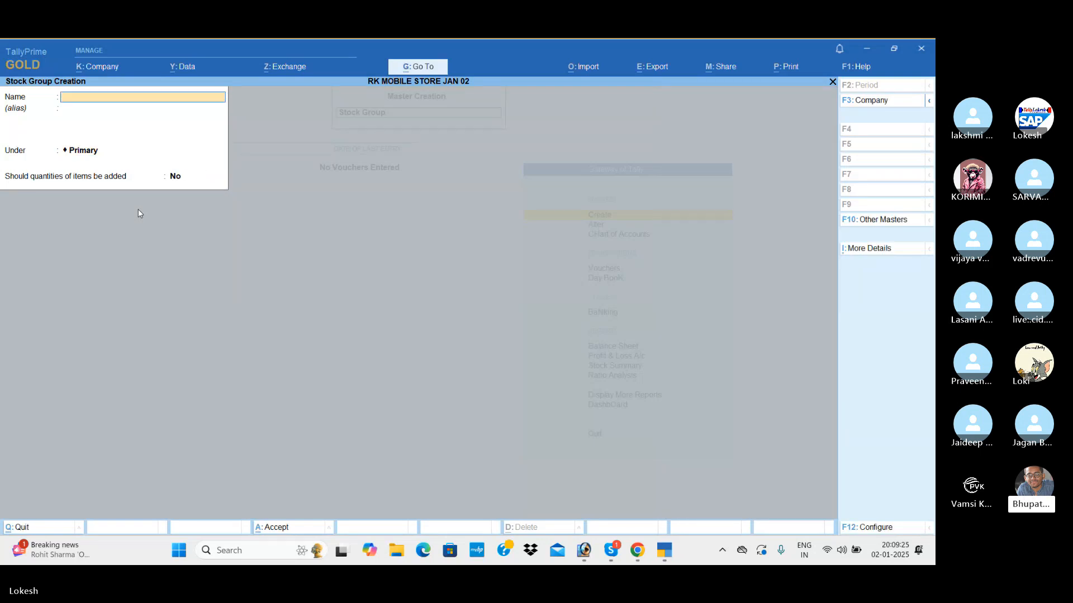
# Create a stock group named Airdopes under Primary, with adding of item quantities set to No.
pyautogui.write('Aird')
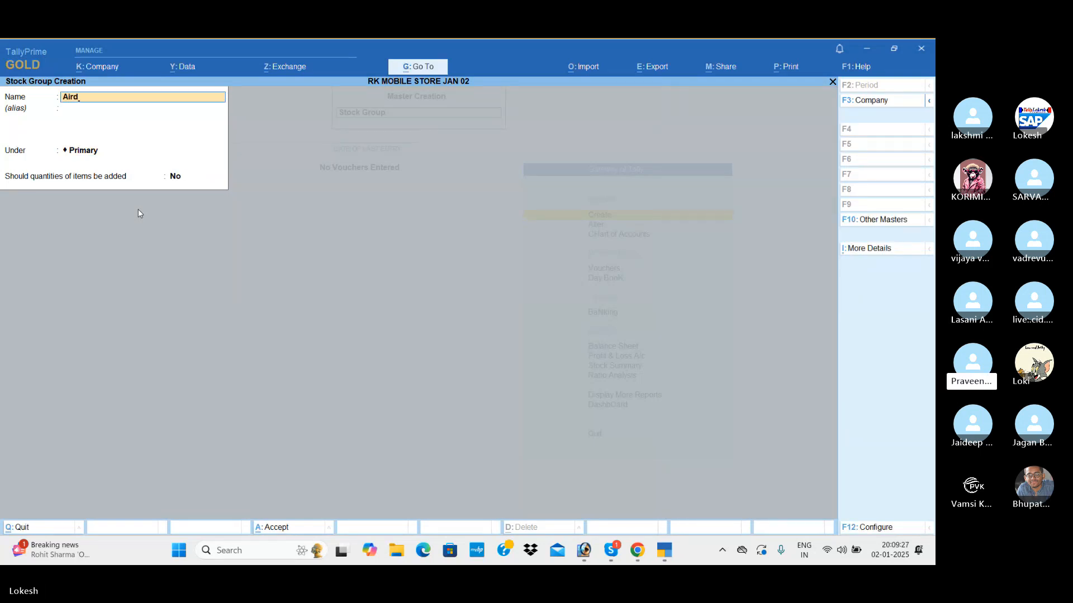
pyautogui.write('opes')
pyautogui.press('Return')
pyautogui.press('Return')
pyautogui.press('Return')
pyautogui.press('Return')
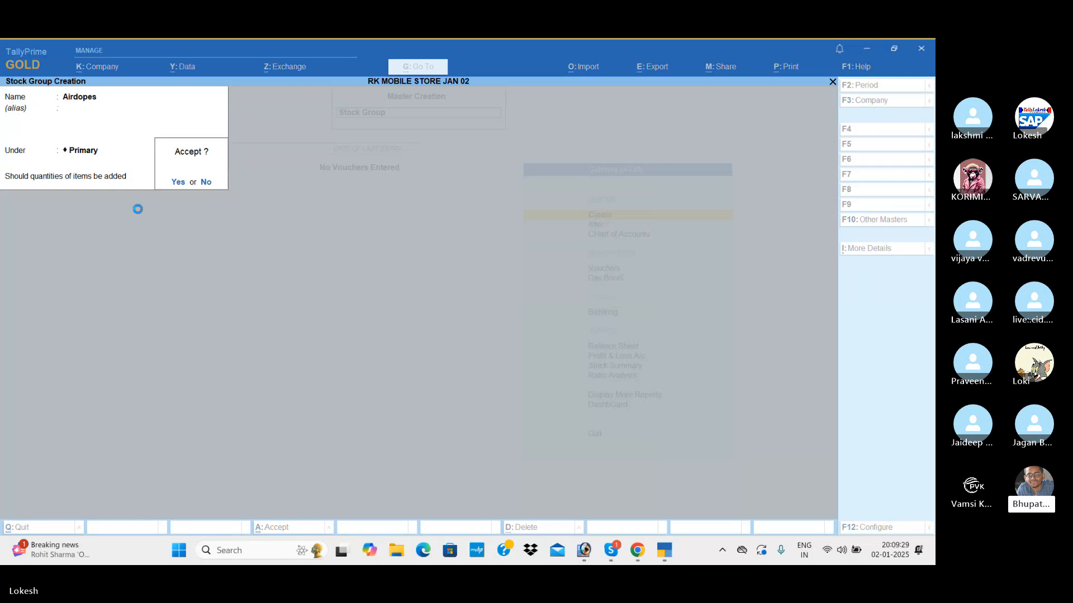
pyautogui.press('Return')
# Create a stock group named Pendrives under Primary and leave stock group creation.
pyautogui.write('Pendriv')
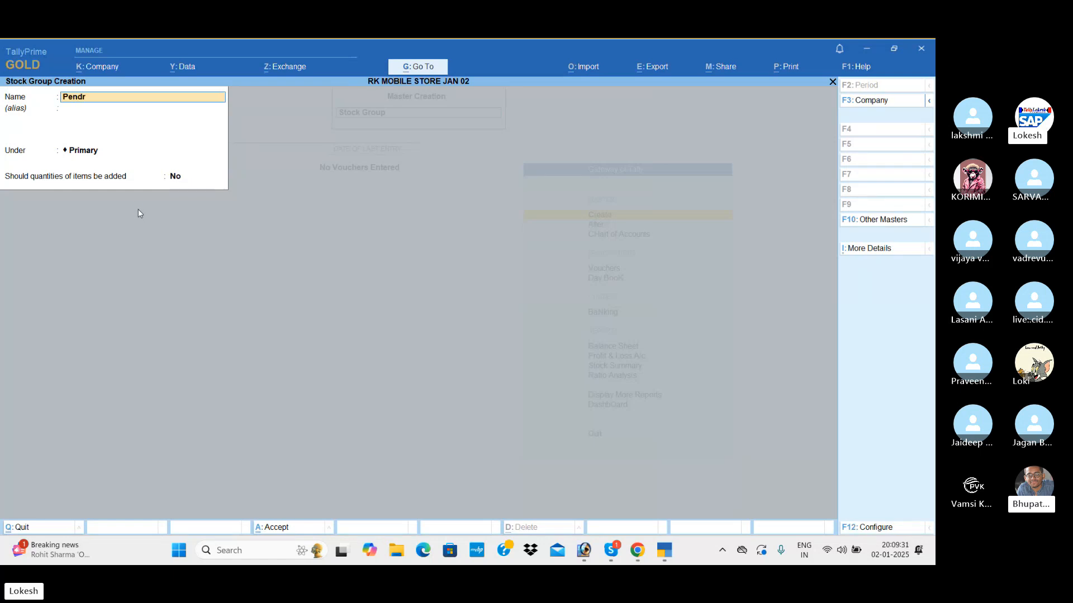
pyautogui.press('Return')
pyautogui.press('Return')
pyautogui.press('Return')
pyautogui.press('Return')
pyautogui.press('Return')
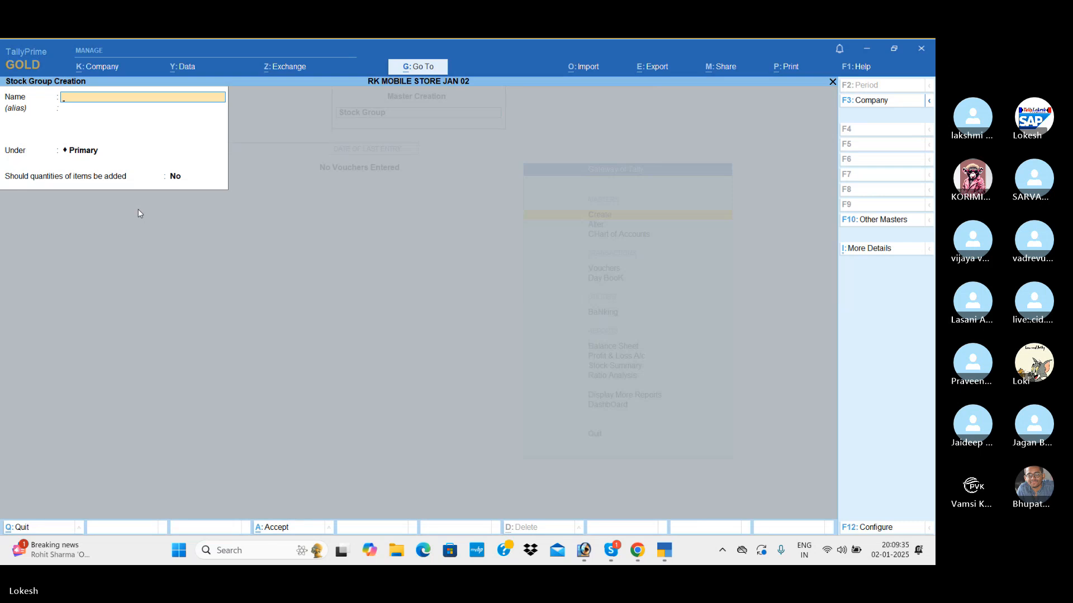
pyautogui.press('Escape')
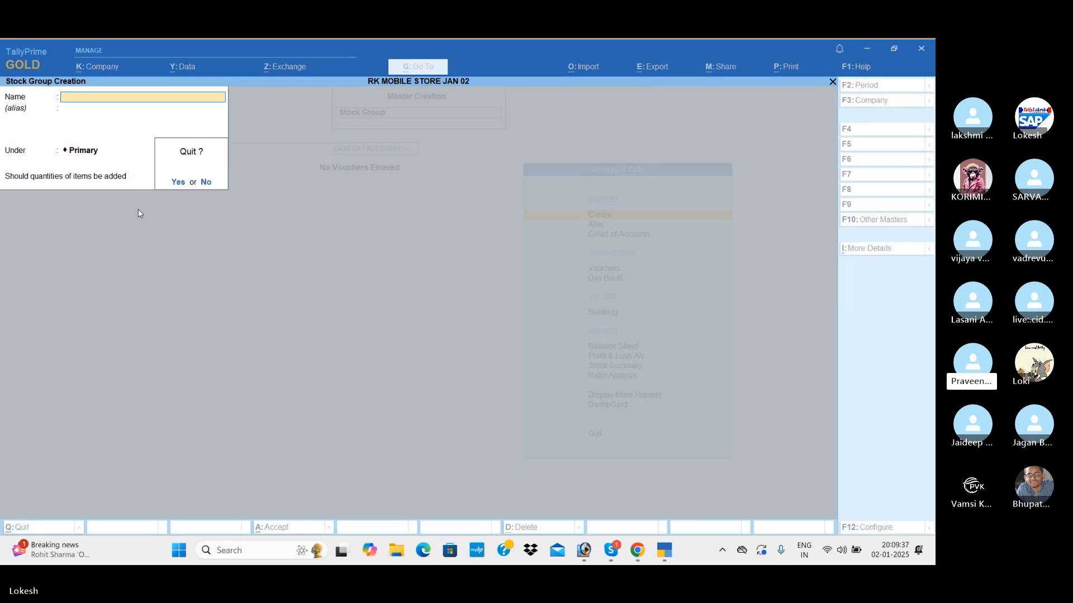
pyautogui.press('y')
# Start creating a stock item from the inventory masters and name it Vivo, without an alias.
pyautogui.press('Down')
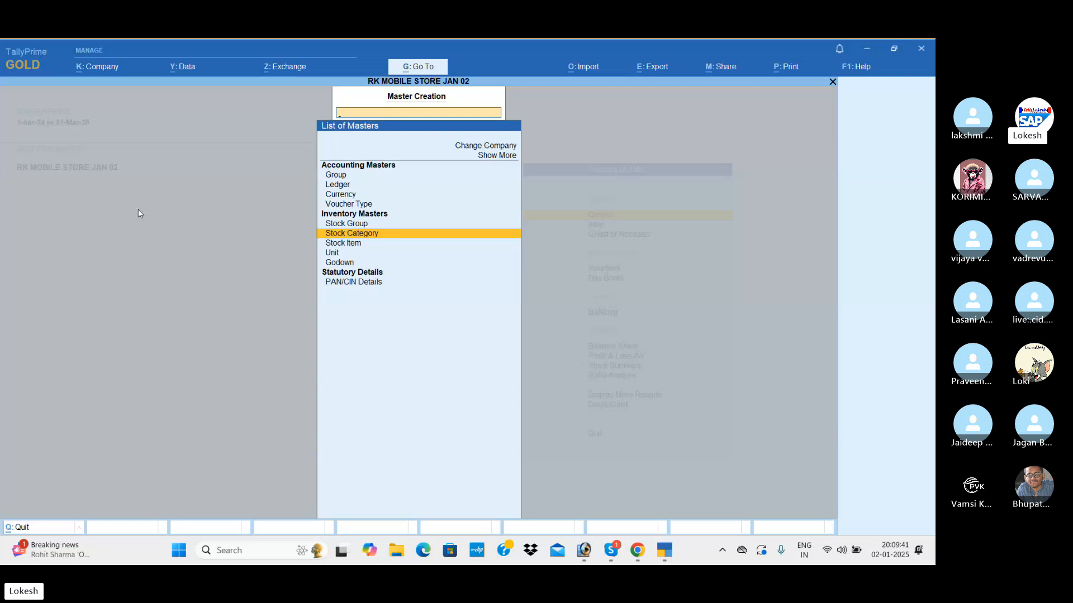
pyautogui.press('Down')
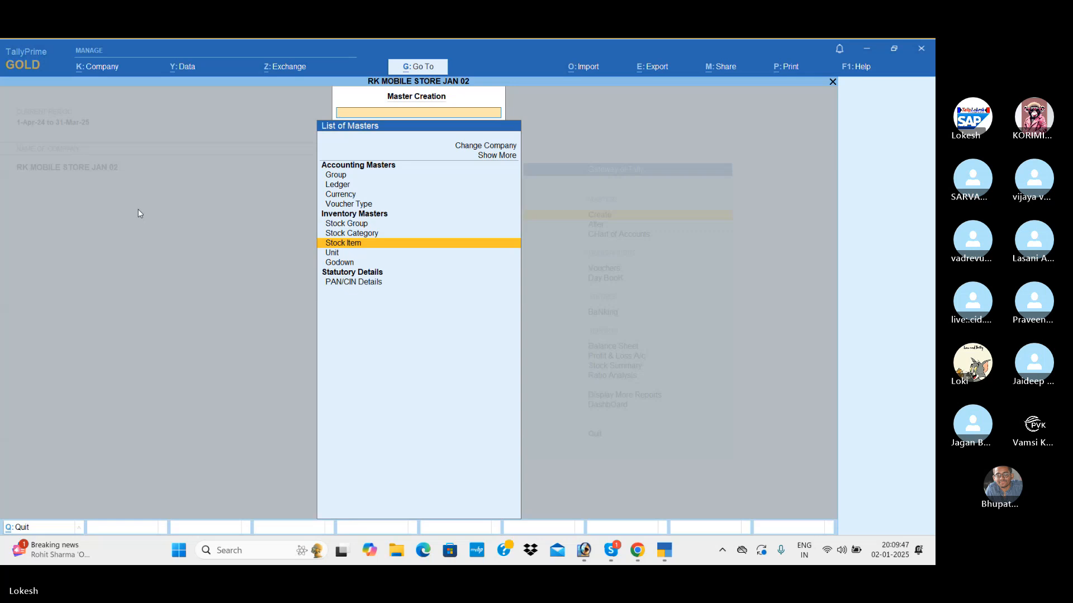
pyautogui.press('Return')
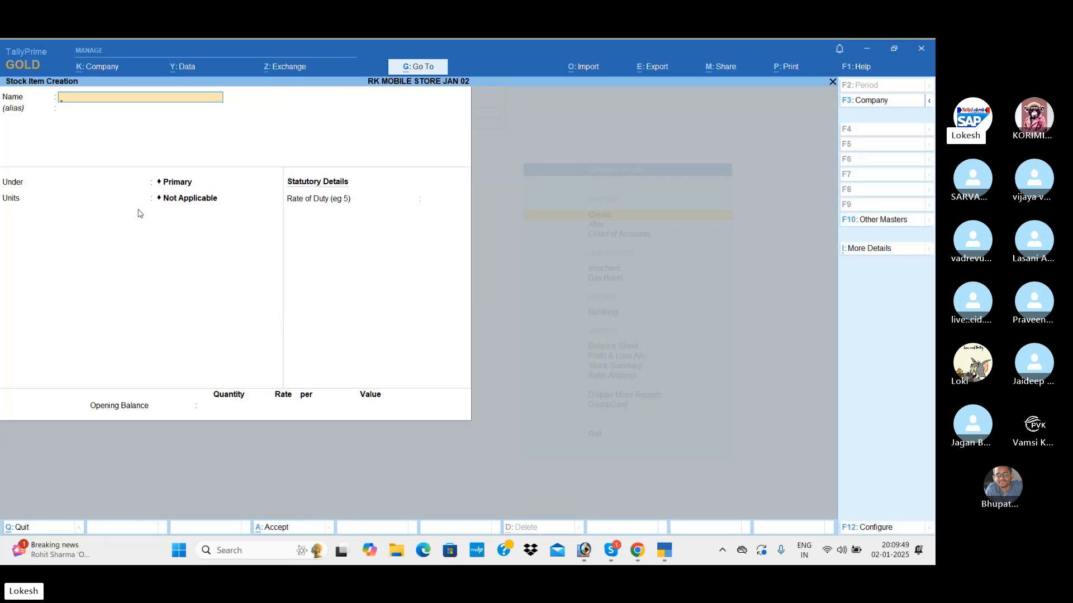
pyautogui.write('Vivo')
pyautogui.press('Return')
pyautogui.press('Return')
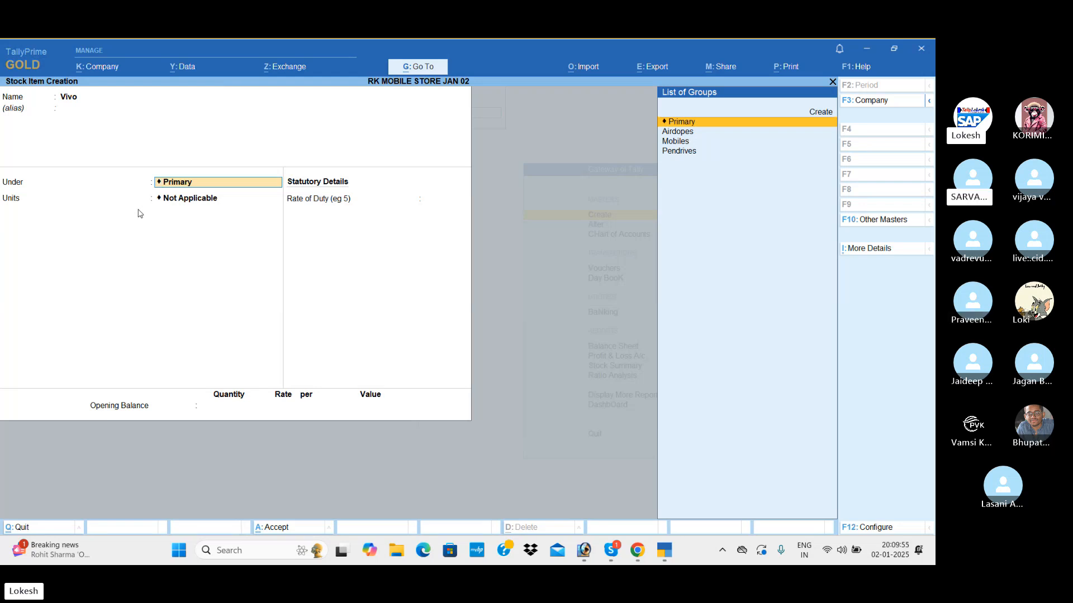
# Place the new Vivo stock item under the Mobiles stock group.
pyautogui.press('Down')
pyautogui.press('Down')
pyautogui.press('Down')
pyautogui.press('Up')
pyautogui.press('Up')
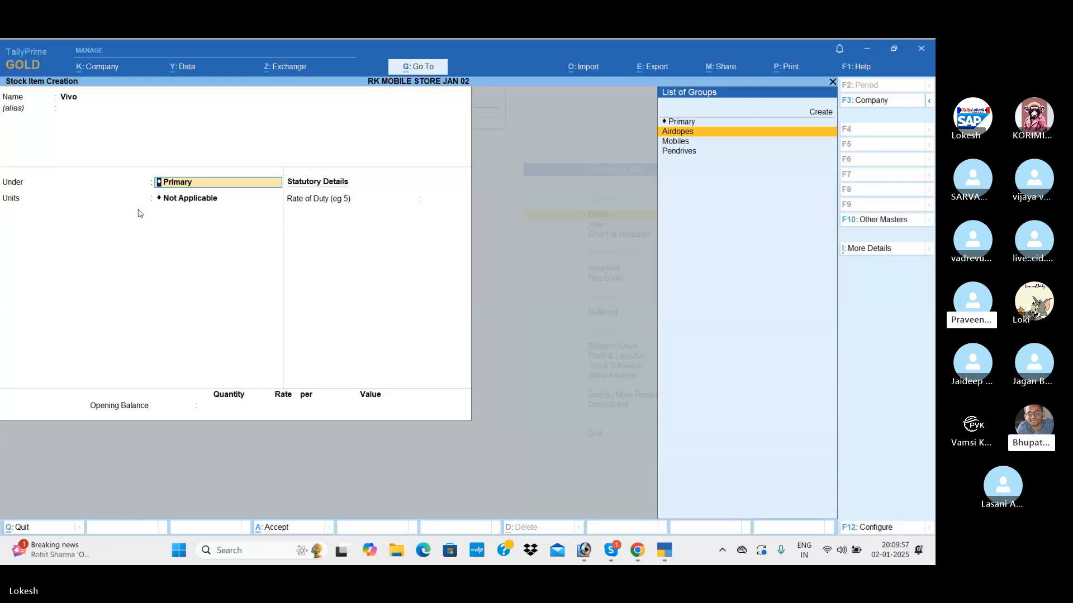
pyautogui.press('Down')
pyautogui.press('Return')
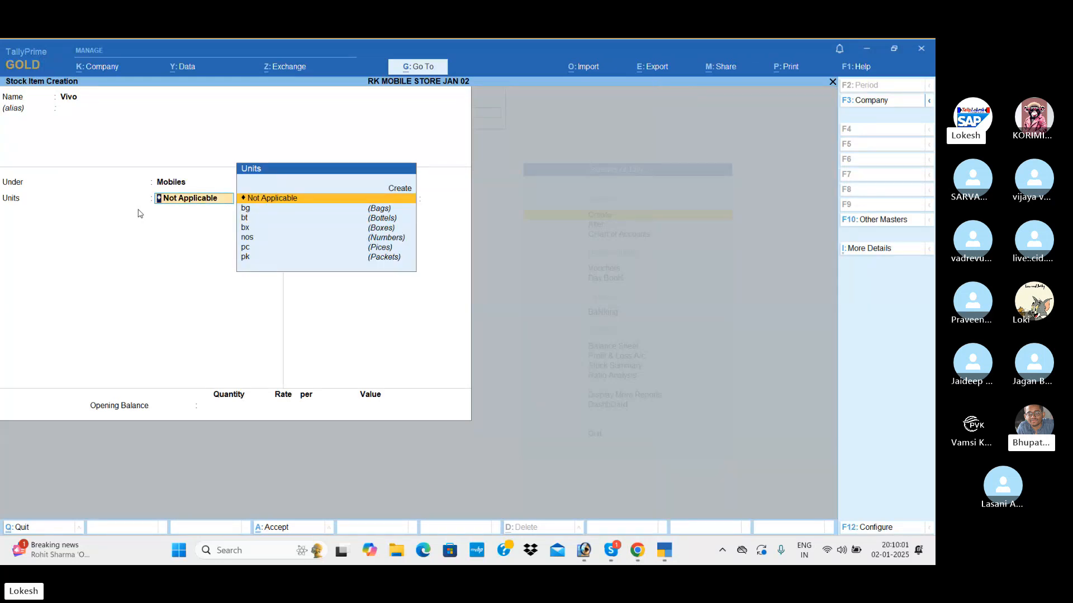
# Set the Vivo item's unit to nos and save it without a duty rate or opening balance.
pyautogui.press('Down')
pyautogui.press('Down')
pyautogui.press('Down')
pyautogui.press('Down')
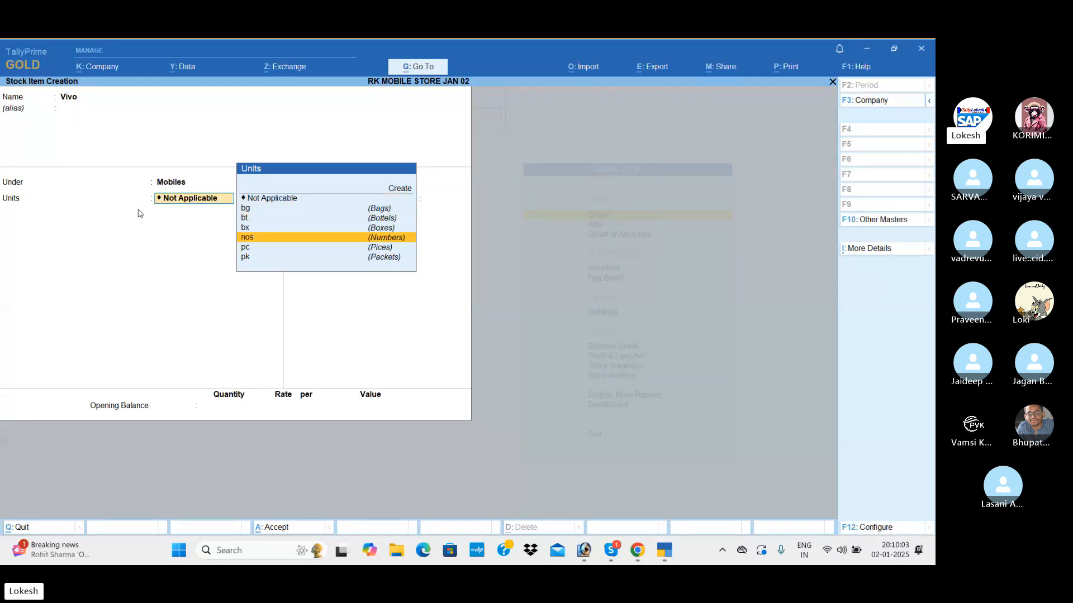
pyautogui.press('Return')
pyautogui.press('Return')
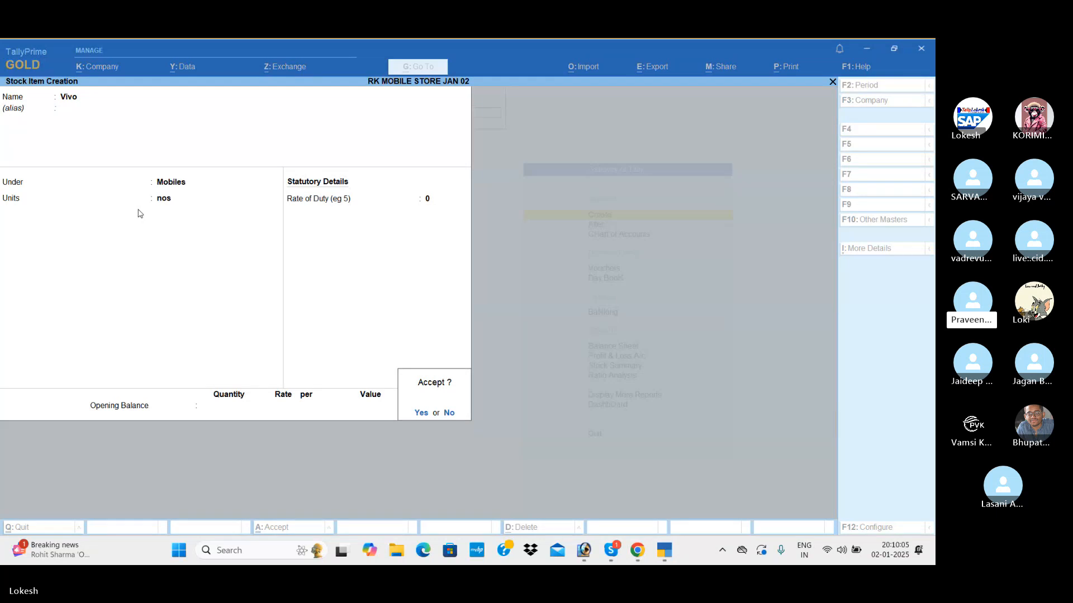
pyautogui.press('Return')
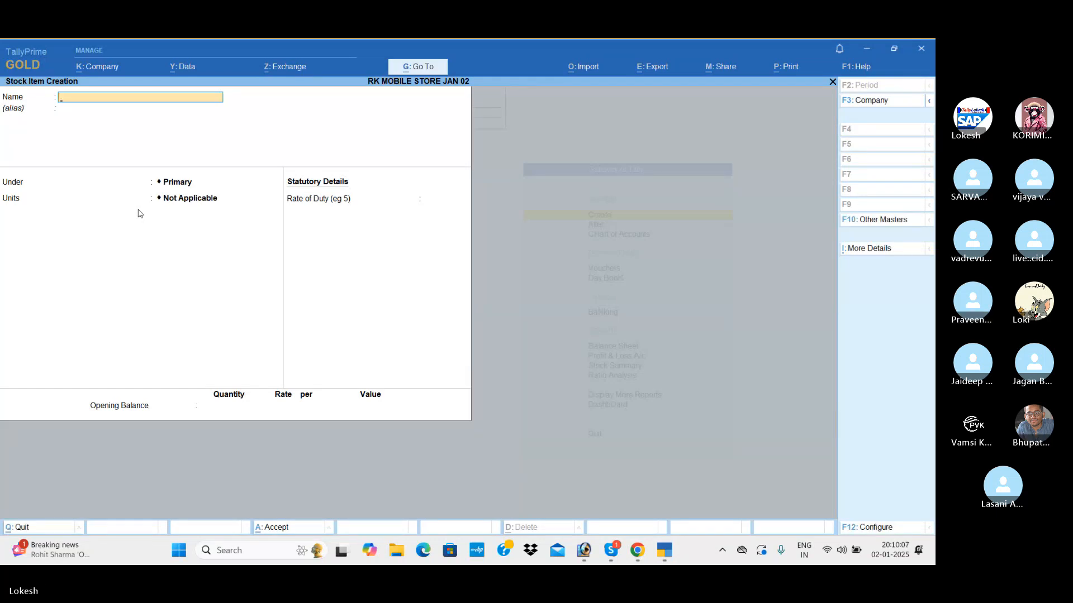
# Create a stock item named Nokia under Mobiles, with nos as its unit and no alias.
pyautogui.write('Noki')
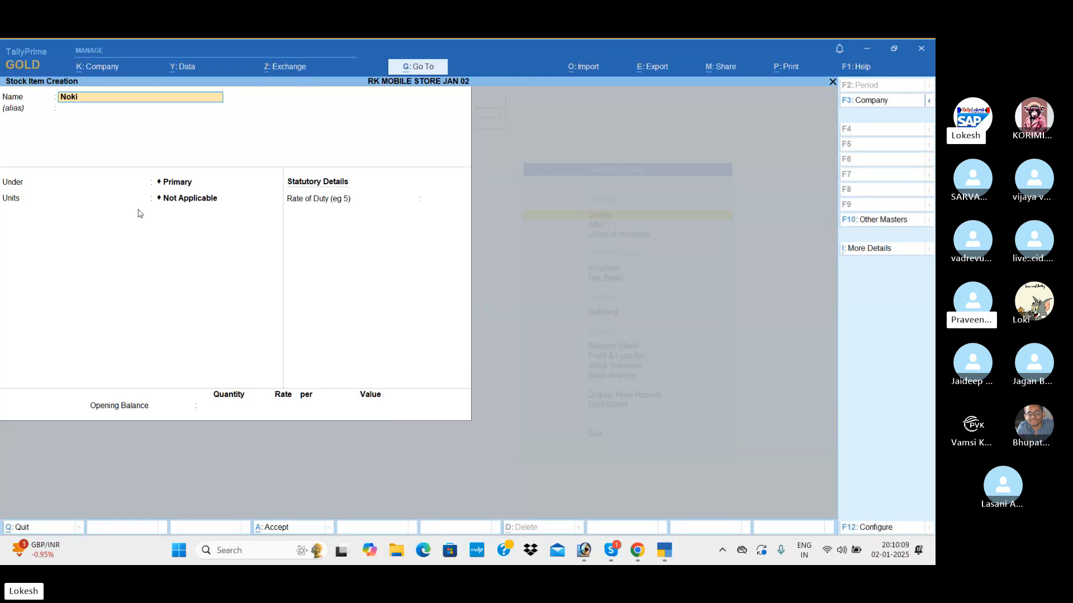
pyautogui.write('a')
pyautogui.press('Return')
pyautogui.press('Return')
pyautogui.press('Down')
pyautogui.press('Down')
pyautogui.press('Return')
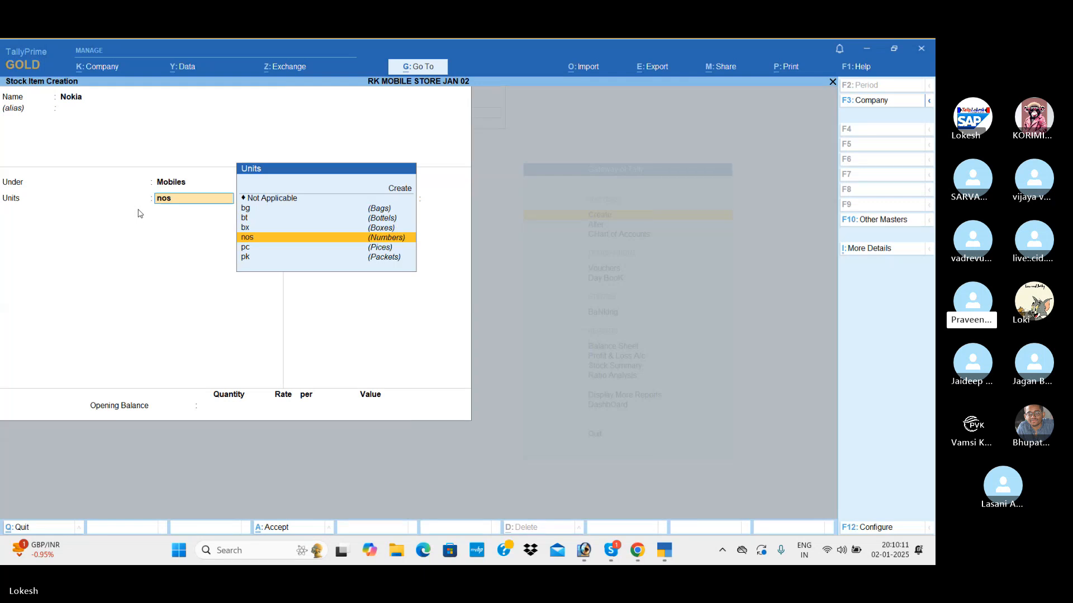
pyautogui.press('Return')
# Create a stock item named Oppo under Mobiles, with nos as its unit and no opening balance.
pyautogui.press('Return')
pyautogui.press('Return')
pyautogui.press('Return')
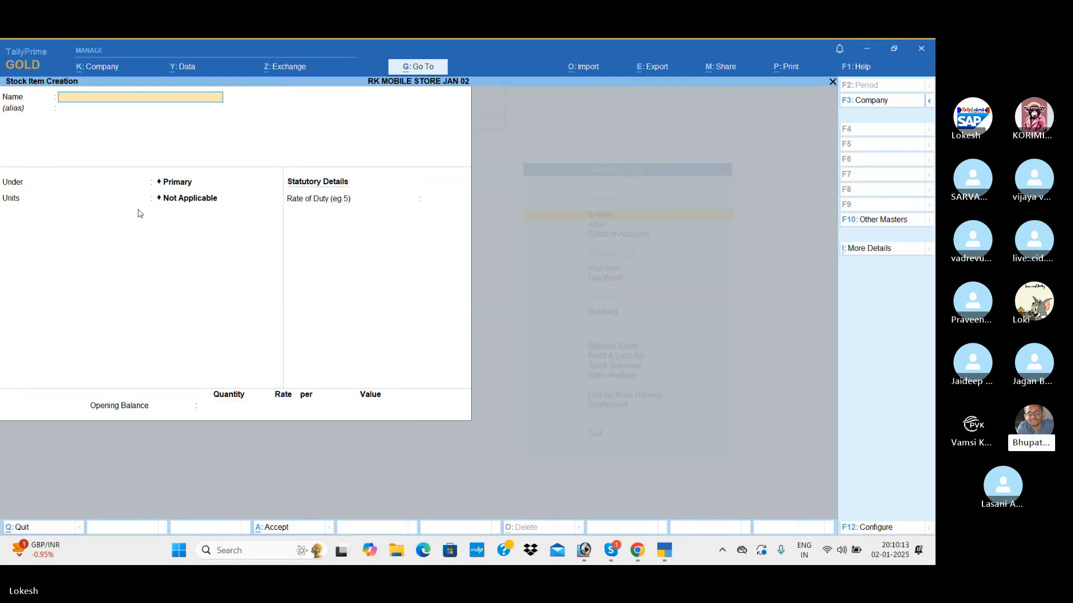
pyautogui.press('Return')
pyautogui.press('Return')
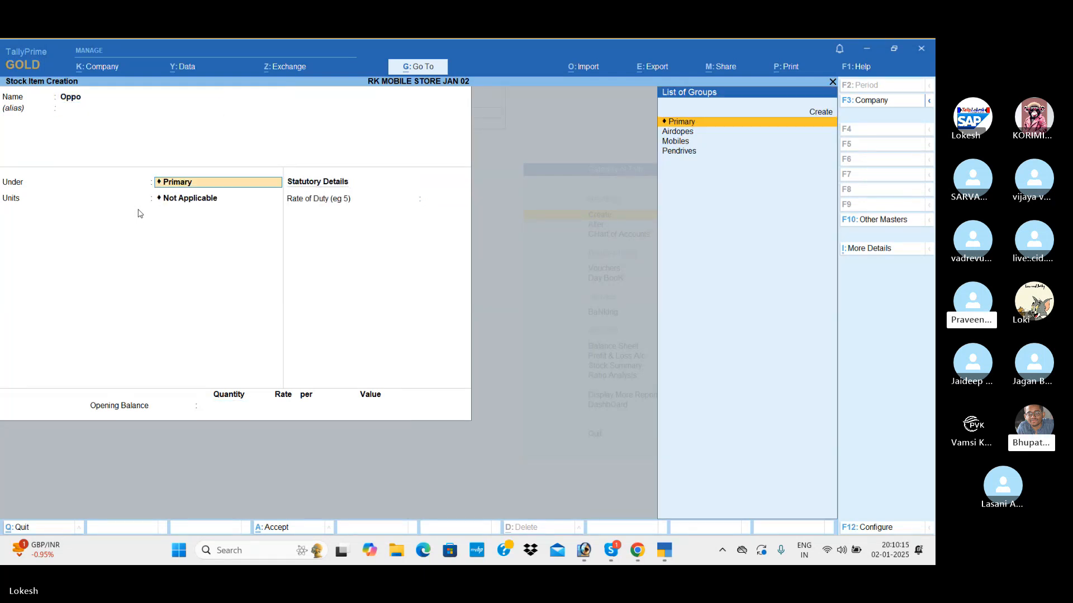
pyautogui.press('Down')
pyautogui.press('Down')
pyautogui.press('Return')
pyautogui.press('Return')
pyautogui.press('Return')
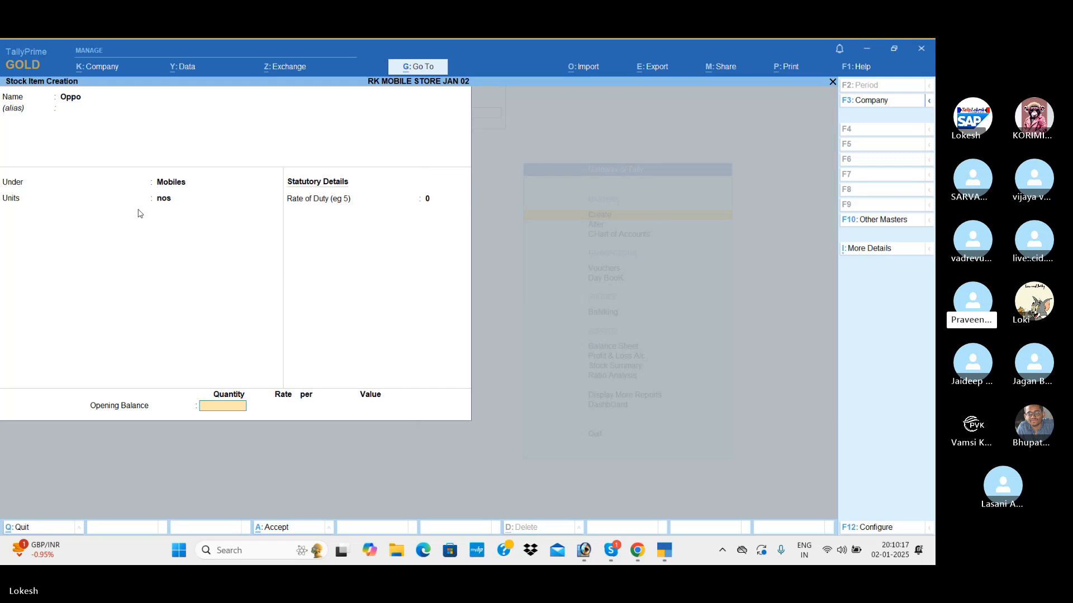
pyautogui.press('Return')
# Start a stock item named Boat without an alias and place it under the Airdopes stock group.
pyautogui.press('Return')
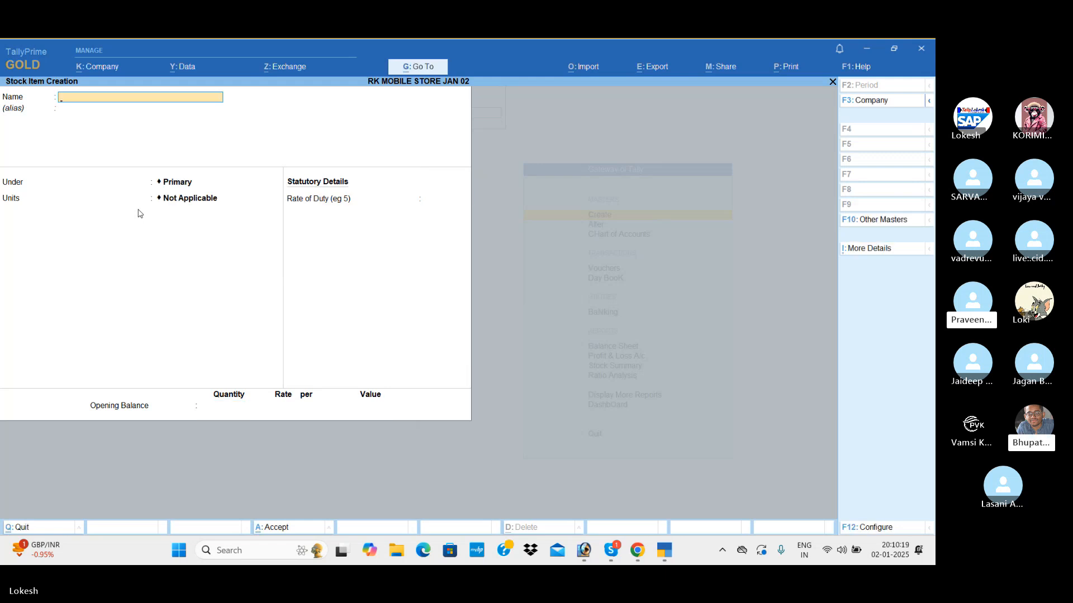
pyautogui.write('Boat')
pyautogui.press('Return')
pyautogui.press('Return')
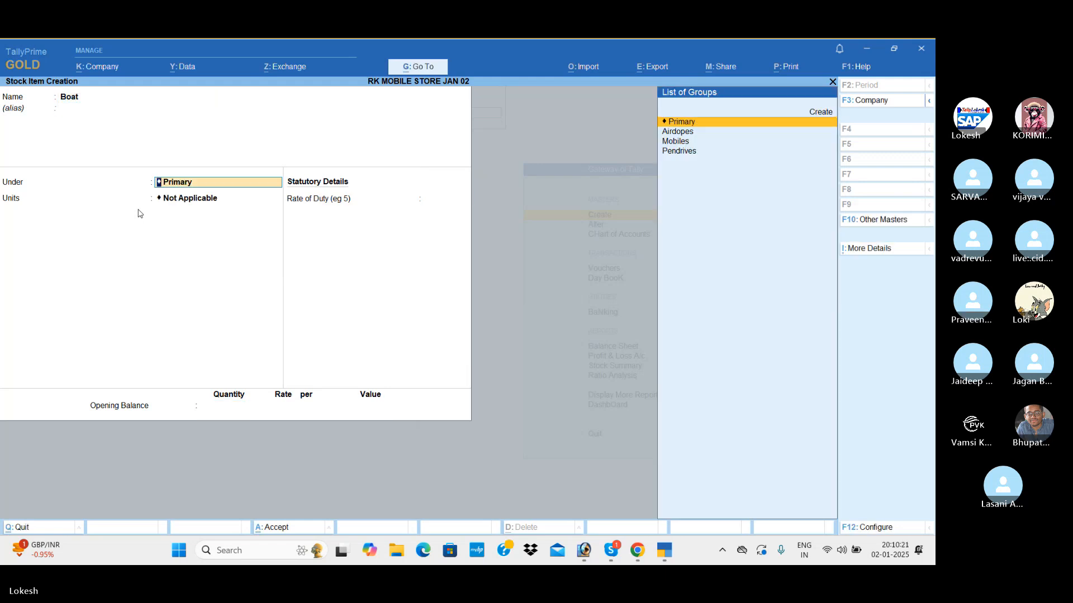
pyautogui.press('Down')
pyautogui.press('Down')
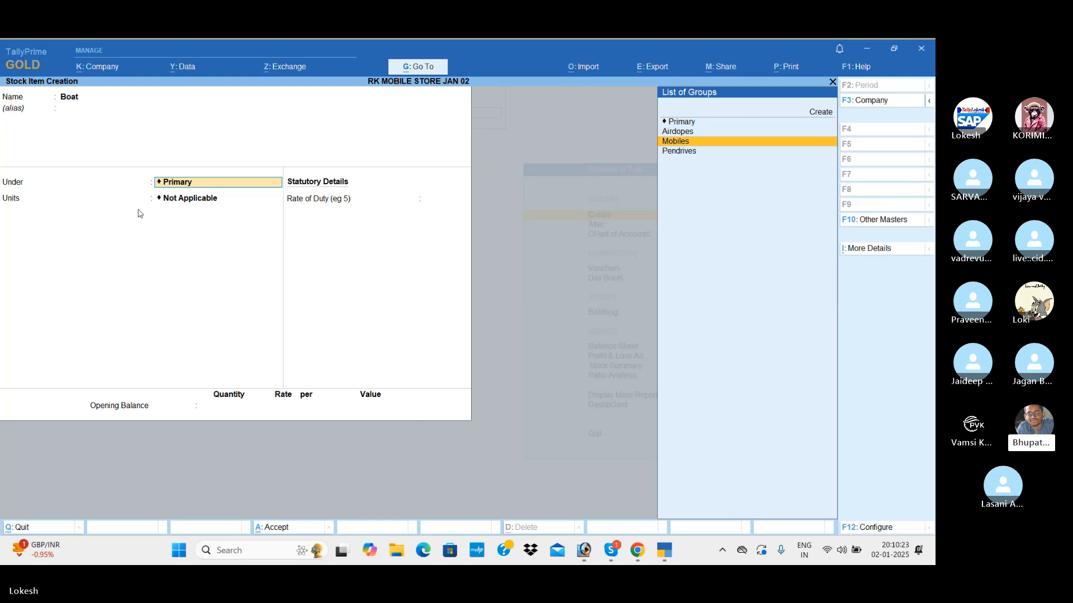
pyautogui.press('Up')
pyautogui.press('Return')
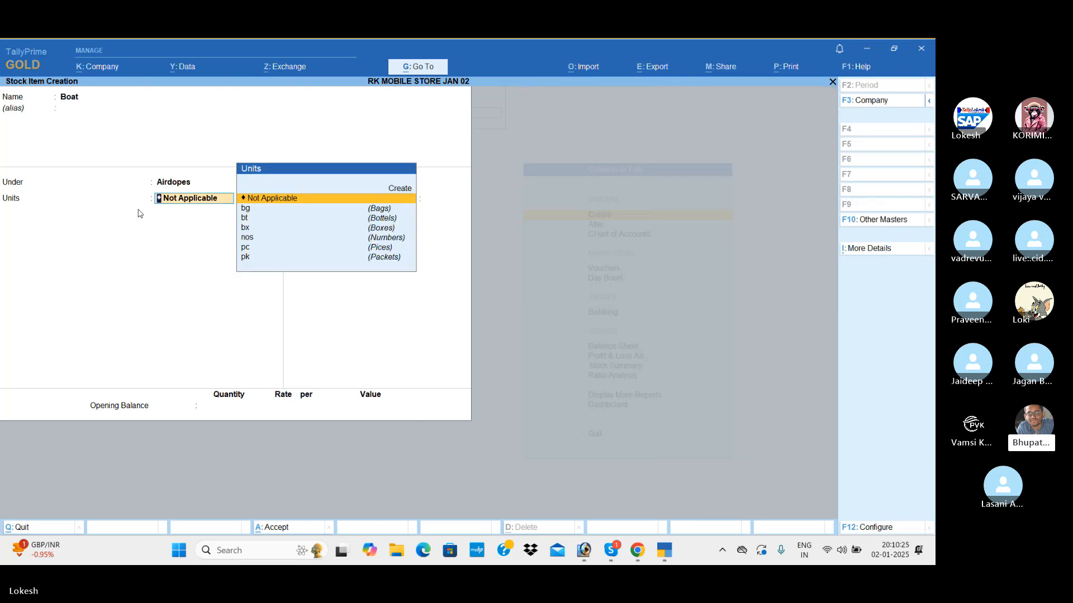
# Set Boat's unit to nos and save the item without an opening balance.
pyautogui.press('Down')
pyautogui.press('Down')
pyautogui.press('Down')
pyautogui.press('Down')
pyautogui.press('Return')
pyautogui.press('Return')
pyautogui.press('Return')
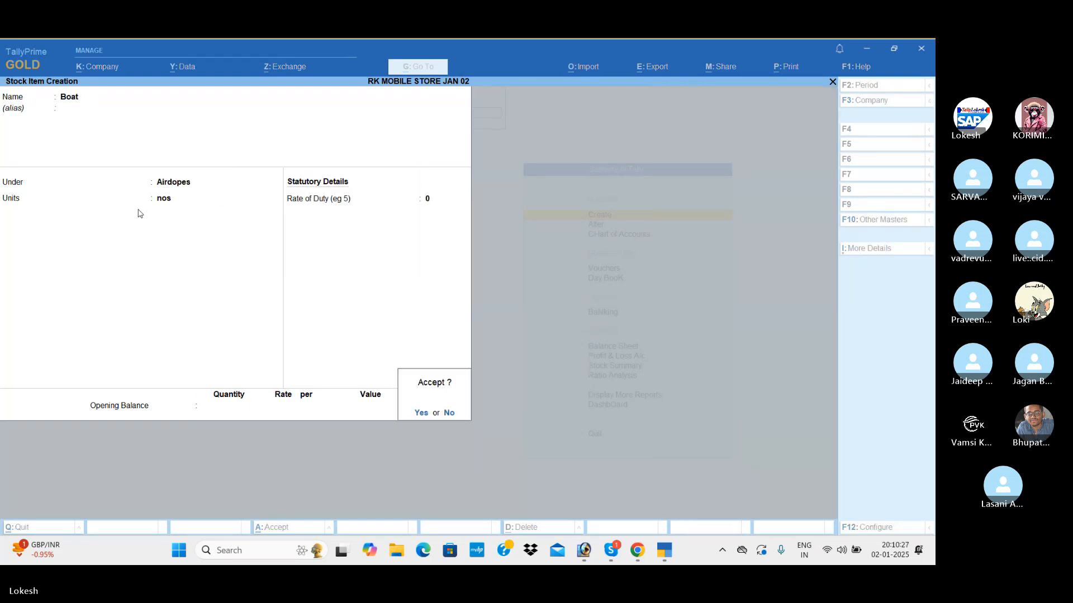
# Create a stock item named Jbl under Airdopes, with nos as its unit.
pyautogui.write('Jbl')
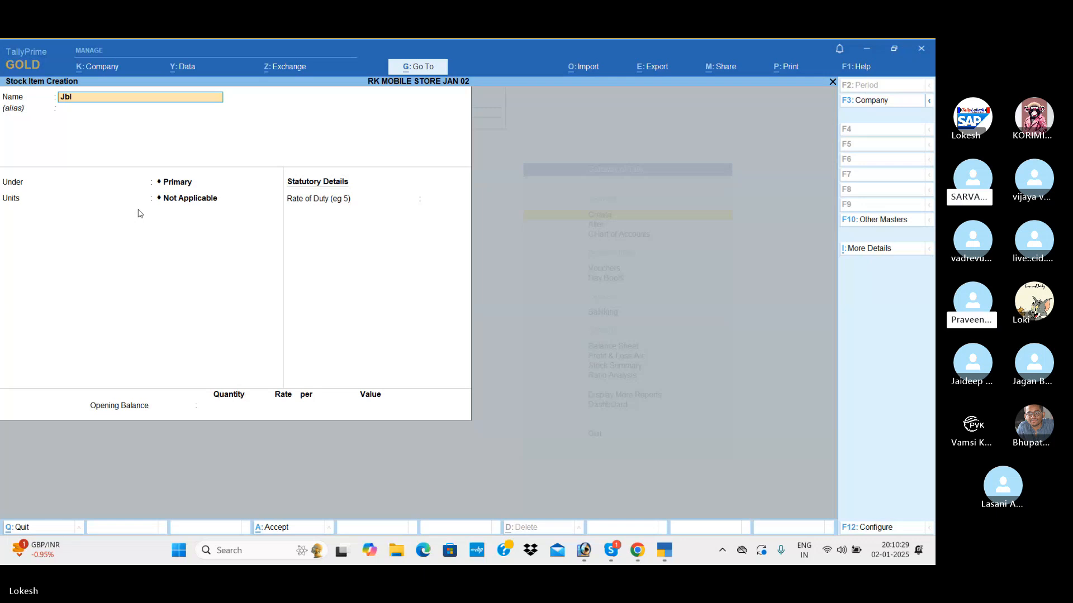
pyautogui.press('Return')
pyautogui.press('Down')
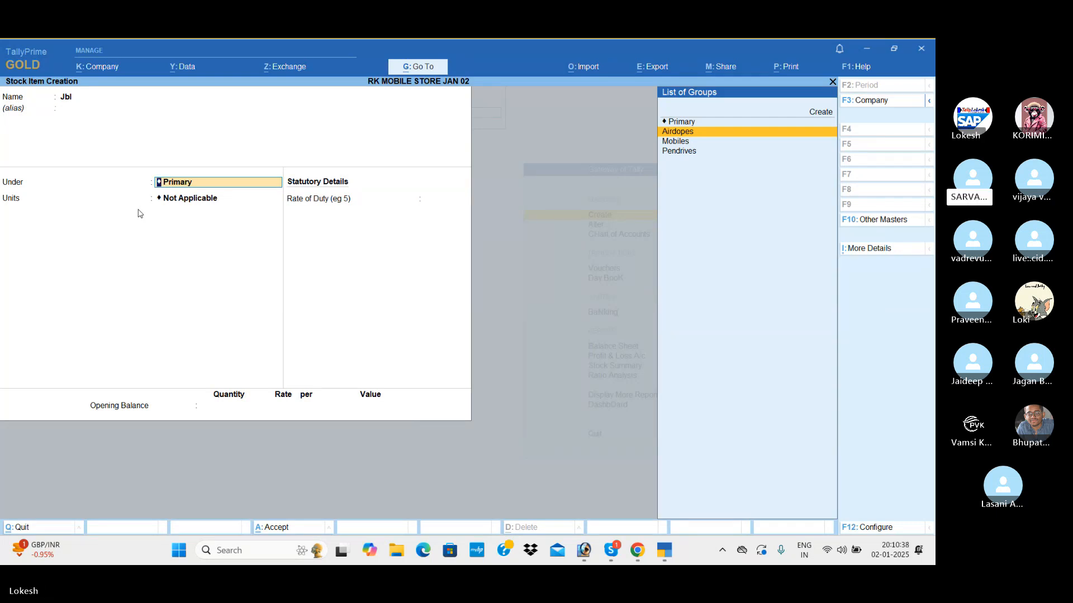
pyautogui.press('Return')
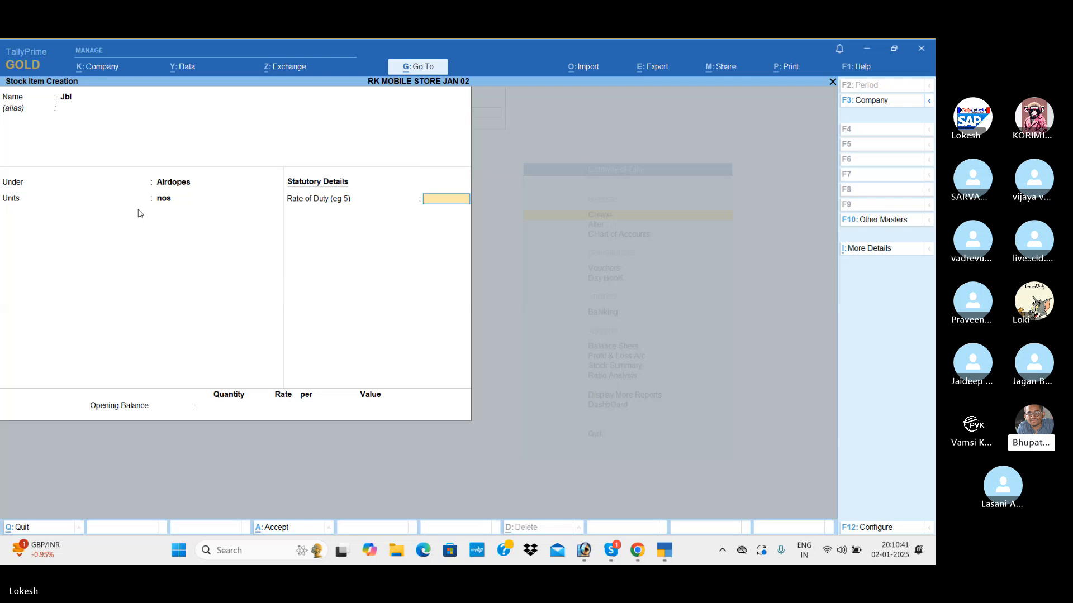
pyautogui.press('Return')
# Create a stock item named Noise under Airdopes, with nos as its unit and no opening balance.
pyautogui.press('Return')
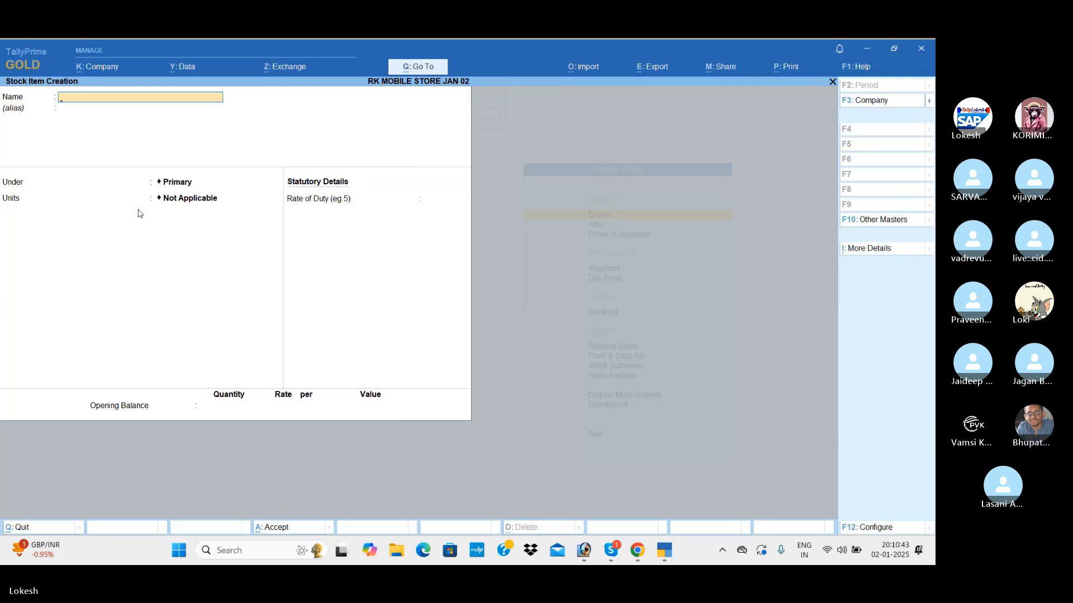
pyautogui.write('Noise')
pyautogui.press('Return')
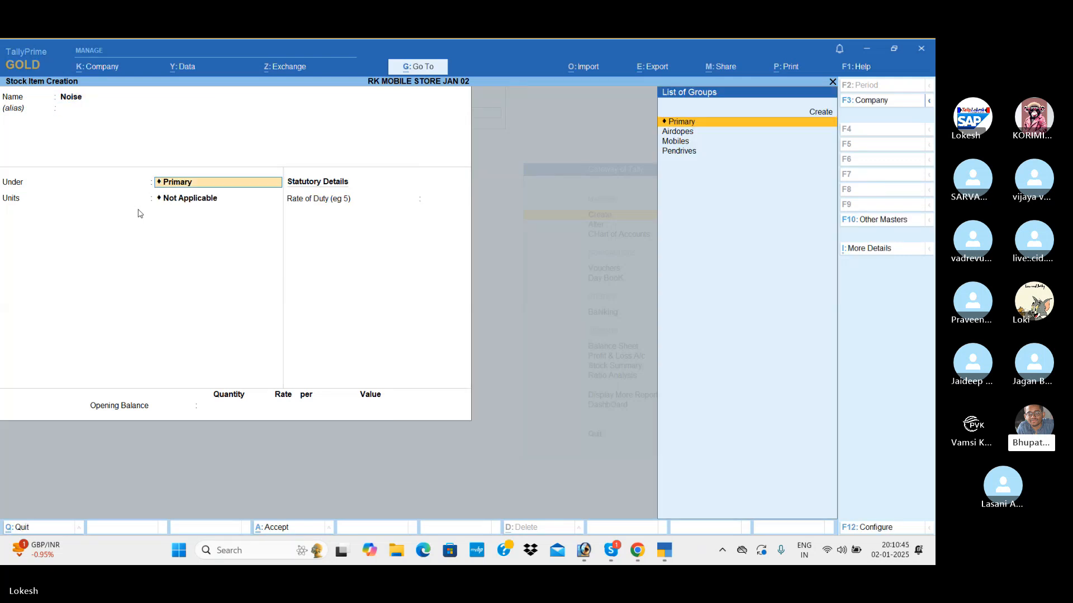
pyautogui.press('Down')
pyautogui.press('Return')
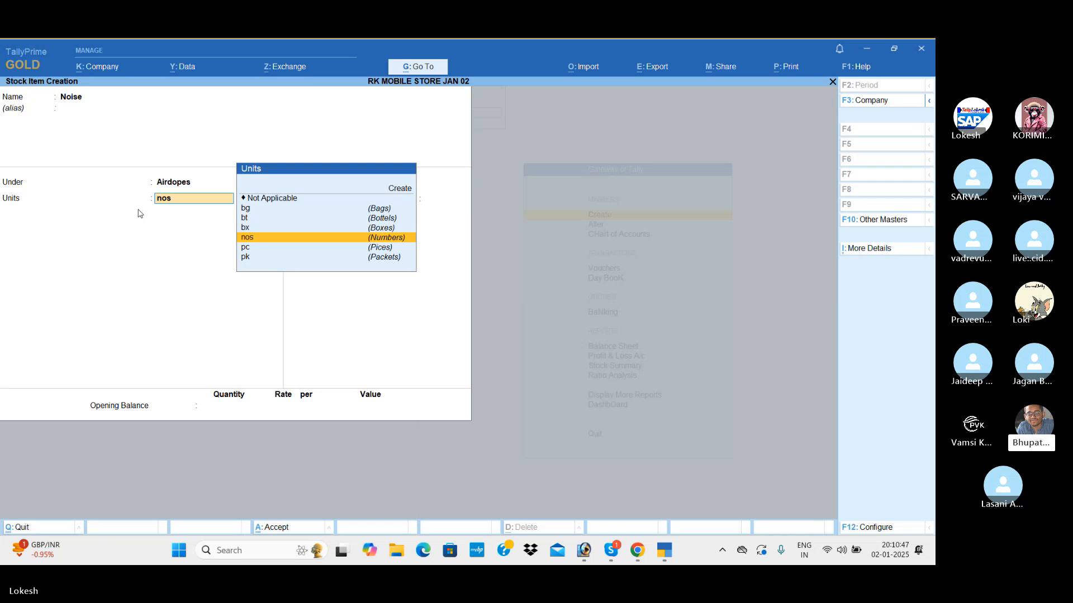
pyautogui.press('Return')
pyautogui.press('Return')
# Start a stock item named Hp without an alias and place it under the Pendrives stock group.
pyautogui.press('Return')
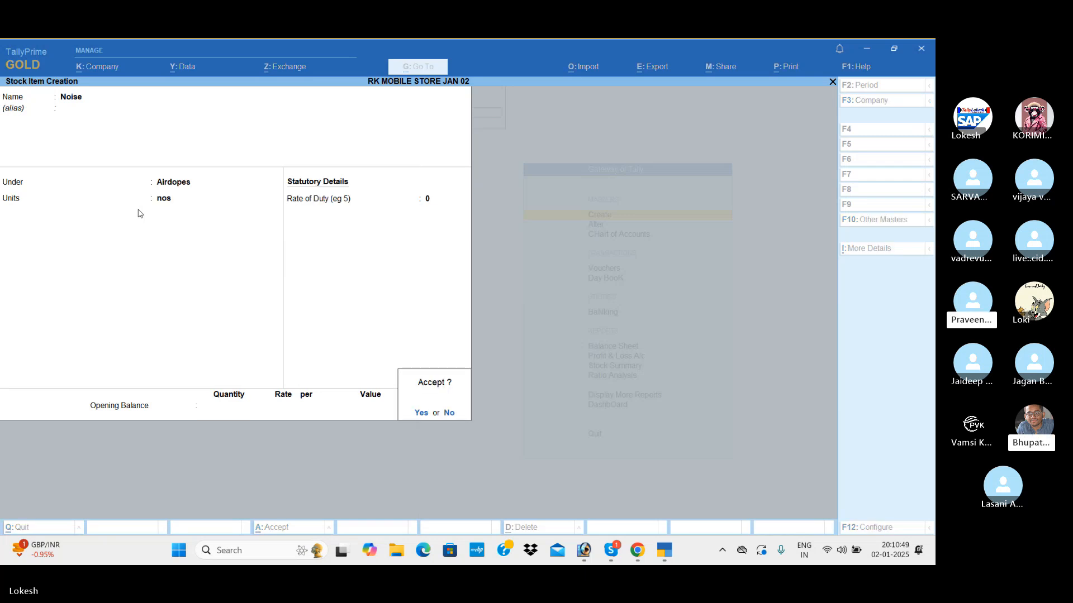
pyautogui.press('Return')
pyautogui.write('Hp')
pyautogui.press('Return')
pyautogui.press('Return')
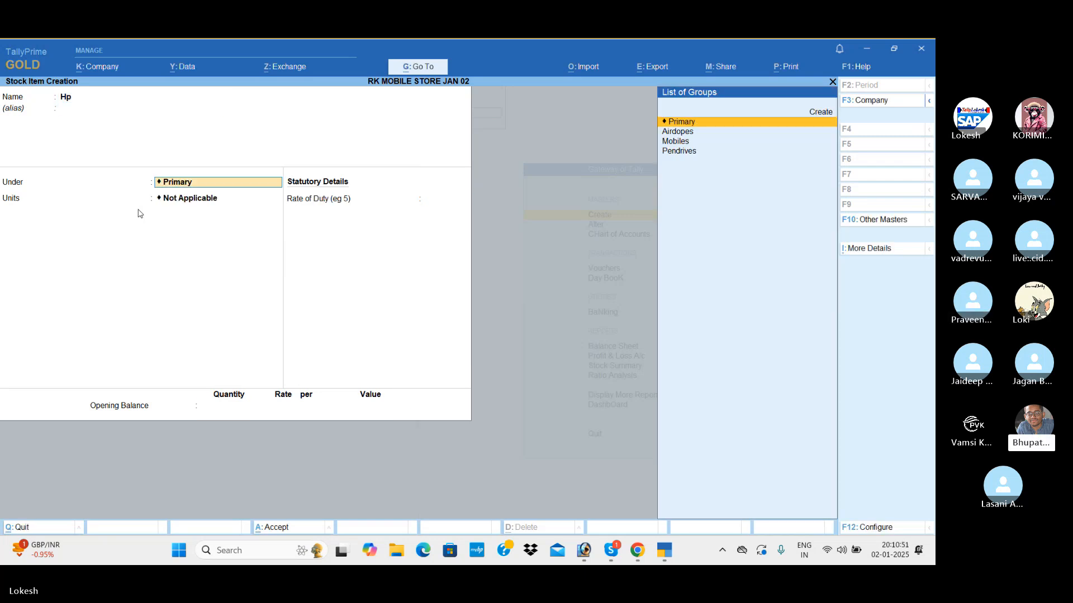
pyautogui.press('Down')
pyautogui.press('Down')
pyautogui.press('Down')
# Set Hp's unit to nos and save the item without an opening balance.
pyautogui.press('Return')
pyautogui.press('Down')
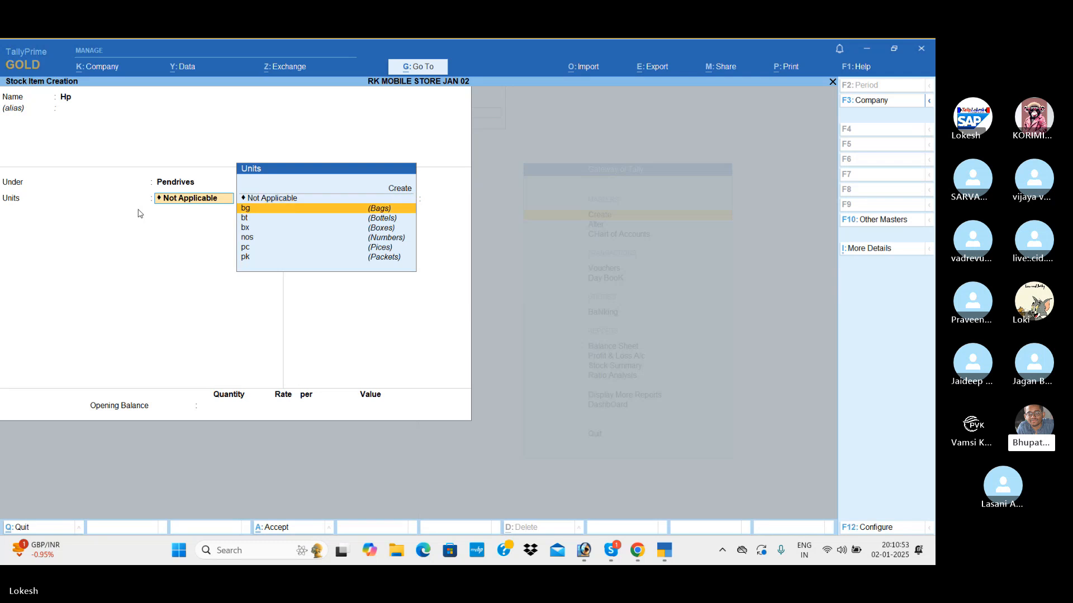
pyautogui.press('Down')
pyautogui.press('Down')
pyautogui.press('Down')
pyautogui.press('Return')
pyautogui.press('Return')
pyautogui.press('Return')
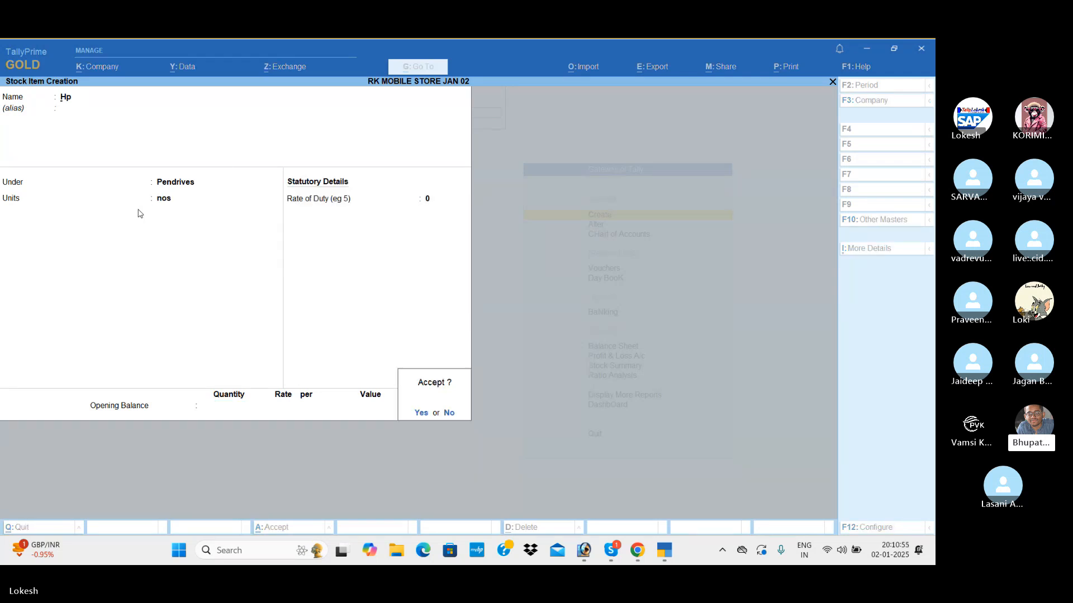
pyautogui.press('Return')
# Start a stock item named Sandisk without an alias and place it under the Pendrives stock group.
pyautogui.write('Sandisk')
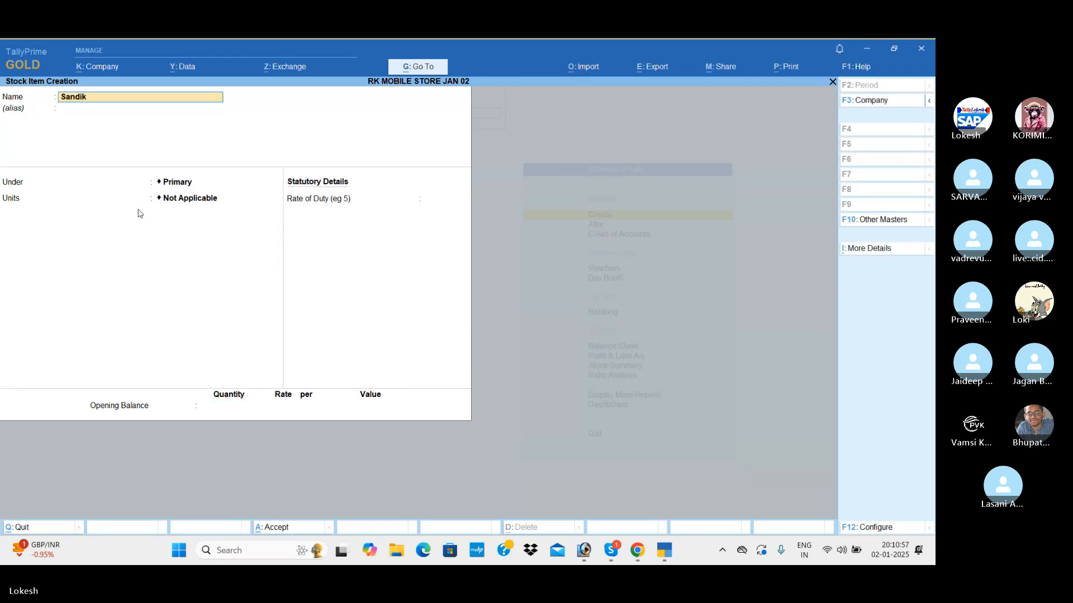
pyautogui.press('BackSpace')
pyautogui.write('sk')
pyautogui.press('Return')
pyautogui.press('Return')
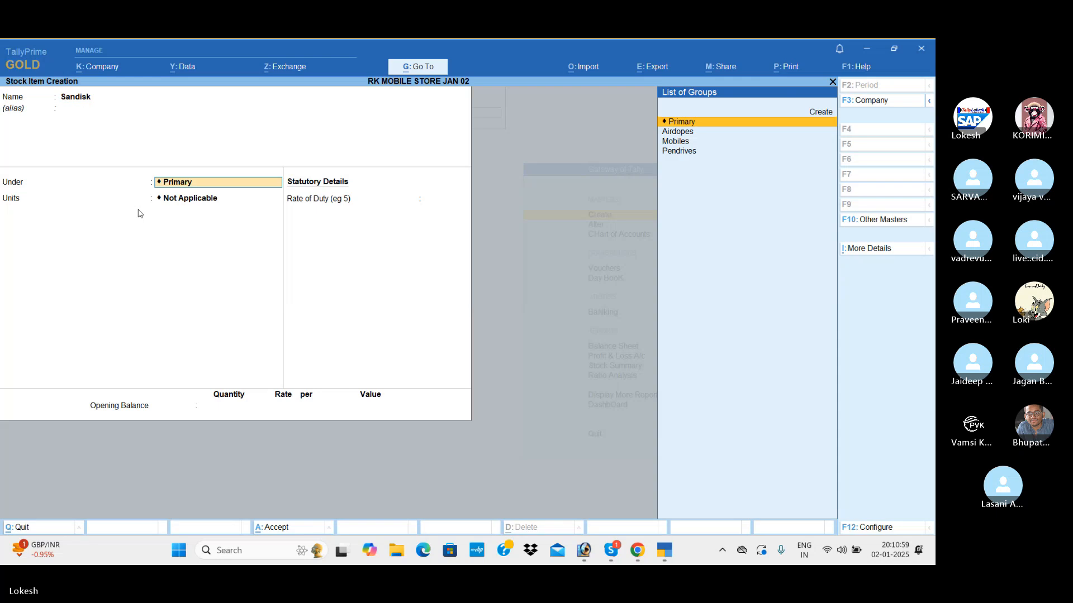
pyautogui.press('Down')
pyautogui.press('Down')
pyautogui.press('Down')
# Keep nos as Sandisk's unit and save the item without an opening balance.
pyautogui.press('Return')
pyautogui.press('Return')
pyautogui.press('Return')
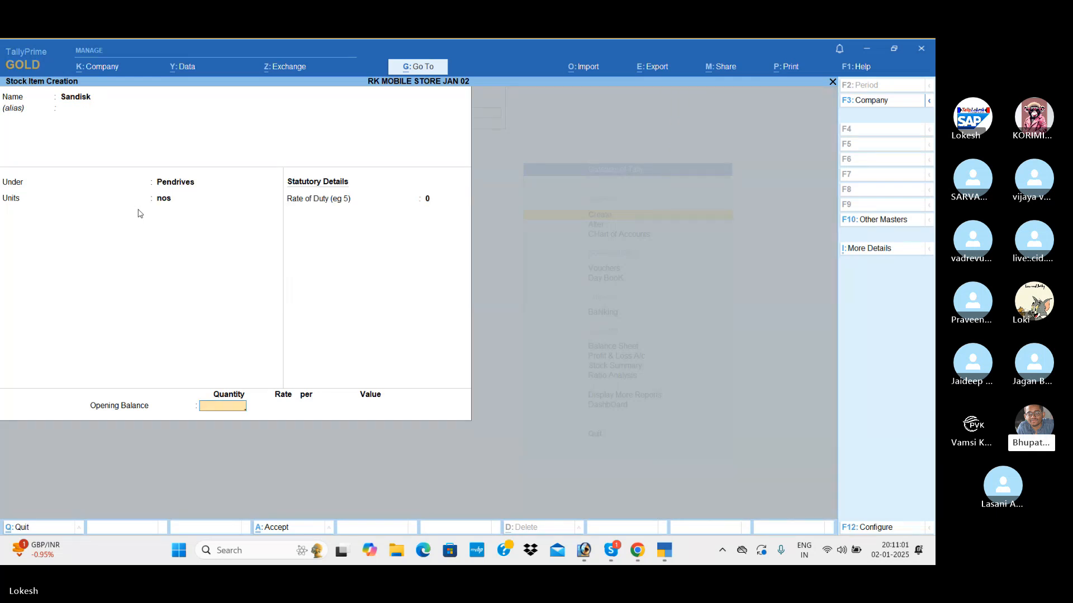
pyautogui.press('Return')
# Start a stock item named Samsung without an alias and place it under the Pendrives stock group.
pyautogui.press('Return')
pyautogui.write('Sa')
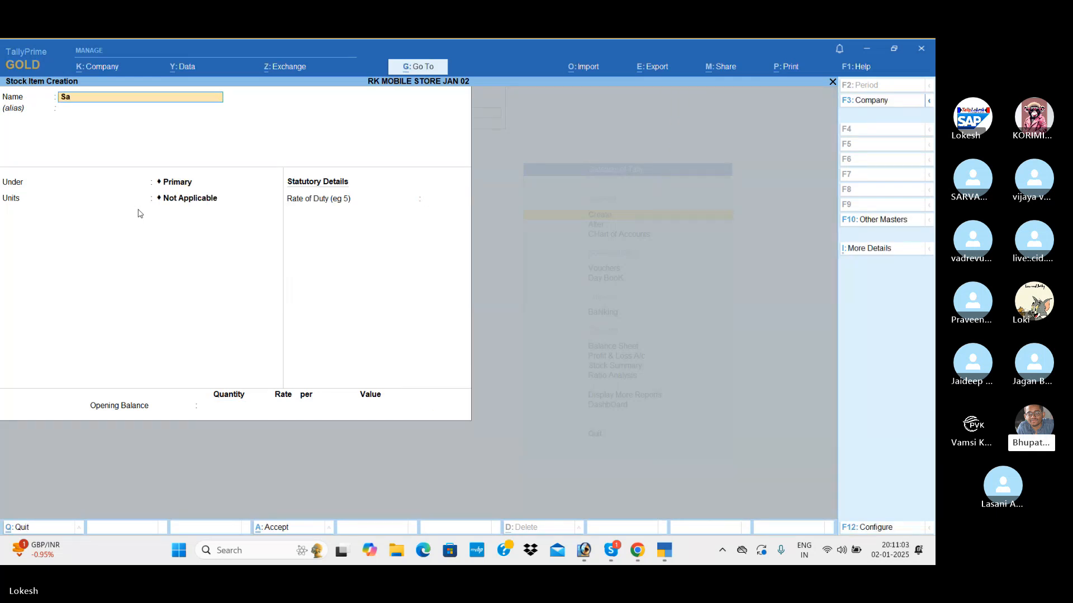
pyautogui.write('msung')
pyautogui.press('Return')
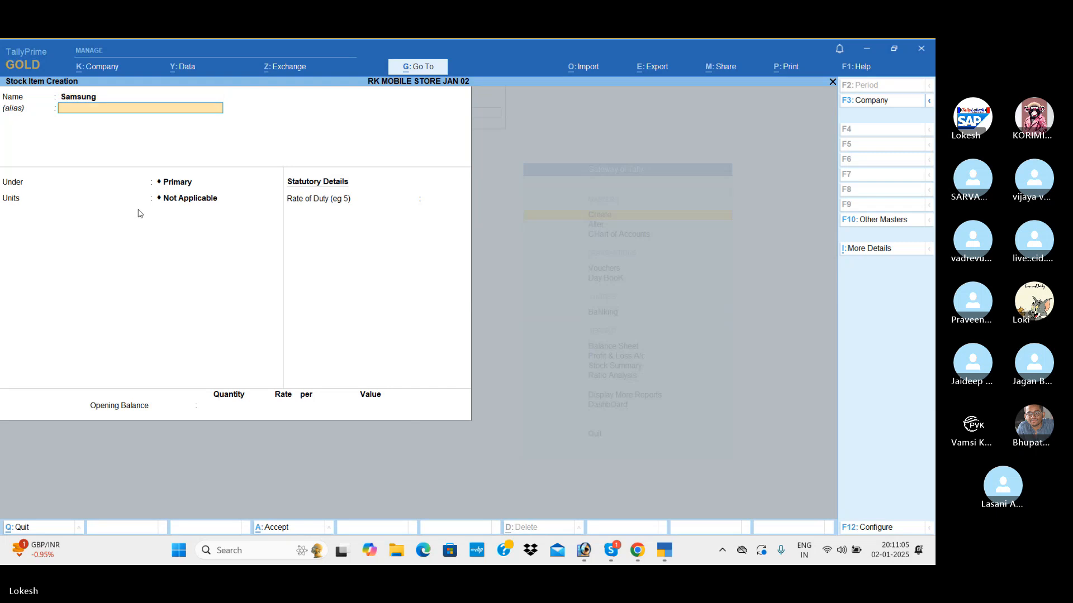
pyautogui.press('Return')
pyautogui.press('Down')
pyautogui.press('Down')
pyautogui.press('Down')
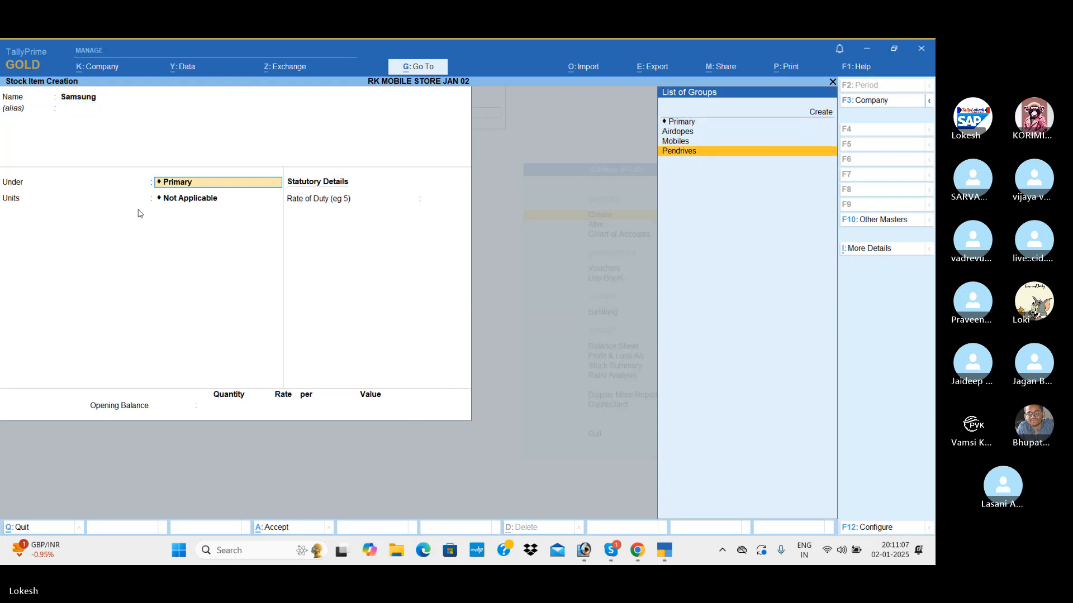
pyautogui.press('Return')
# Set Samsung's unit to nos and save the item without an opening balance.
pyautogui.press('Down')
pyautogui.press('Down')
pyautogui.press('Down')
pyautogui.press('Return')
pyautogui.press('Return')
pyautogui.press('Return')
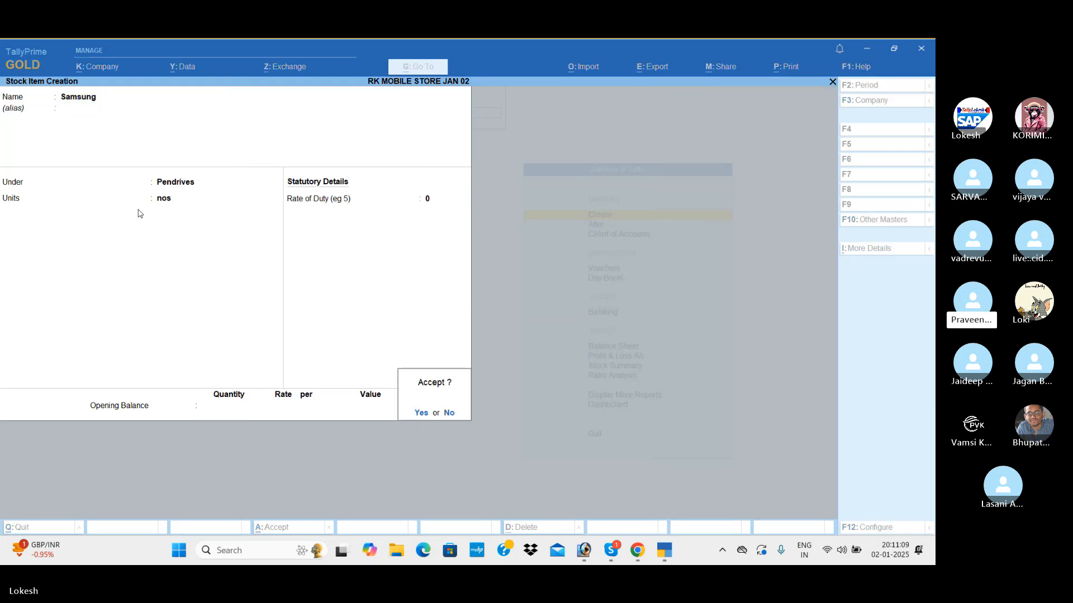
pyautogui.press('Return')
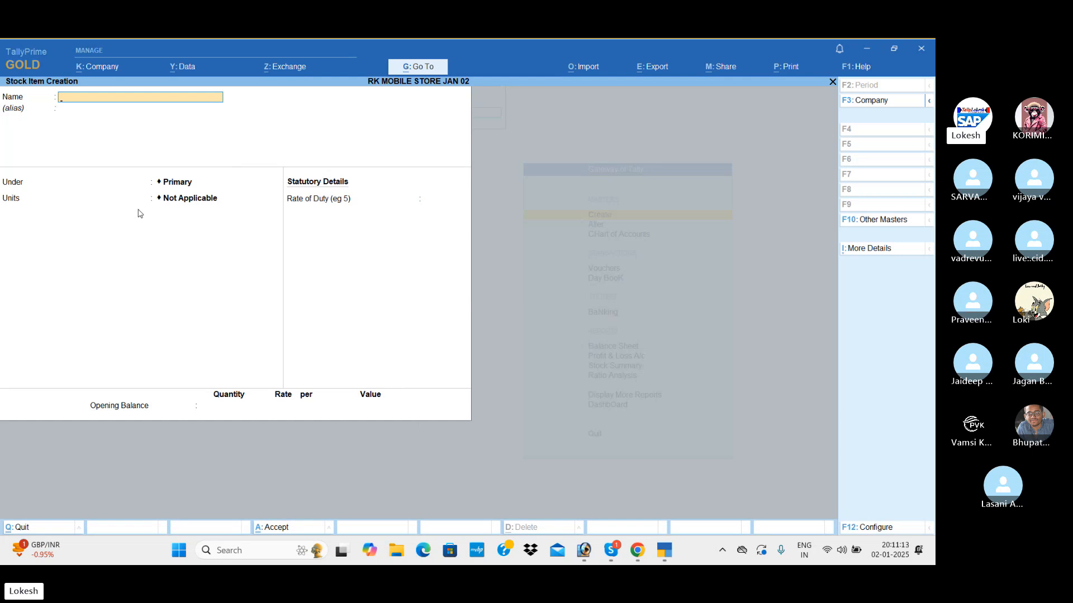
# Leave stock item creation, return to the Gateway of Tally and open voucher entry.
pyautogui.press('Escape')
pyautogui.press('y')
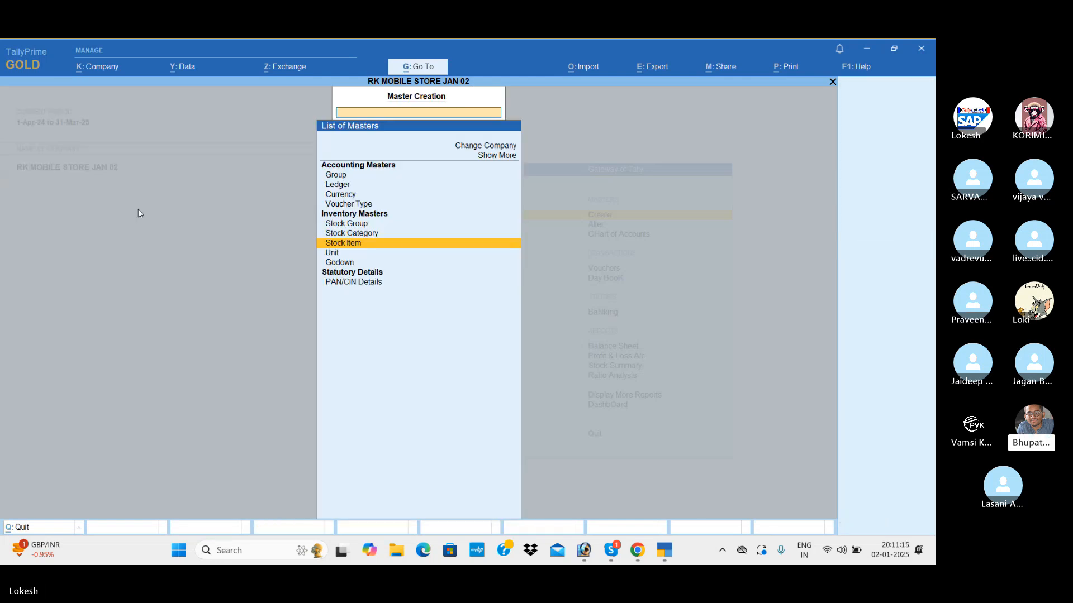
pyautogui.press('Escape')
pyautogui.press('Down')
pyautogui.press('Down')
pyautogui.press('Down')
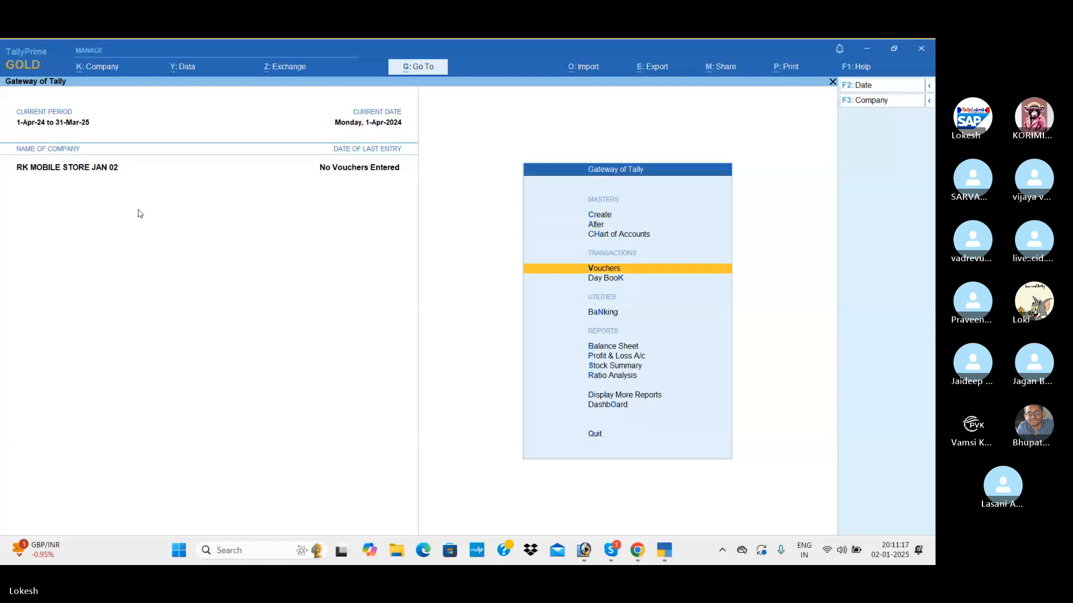
pyautogui.press('Return')
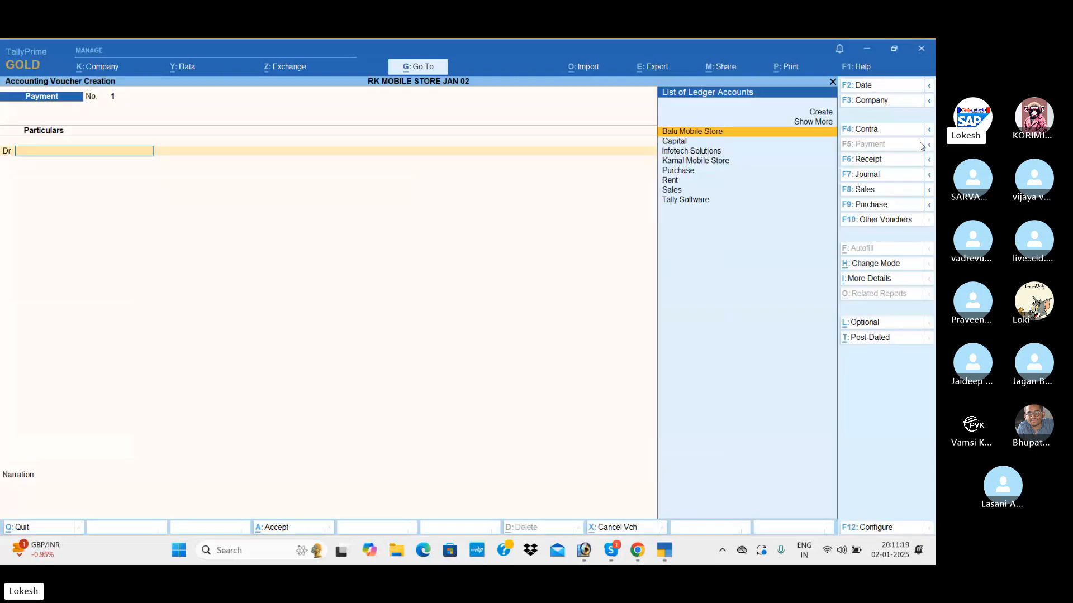
# Start a Receipt voucher and credit the Capital ledger with 15,00,000.
pyautogui.click(899, 161)
pyautogui.press('Down')
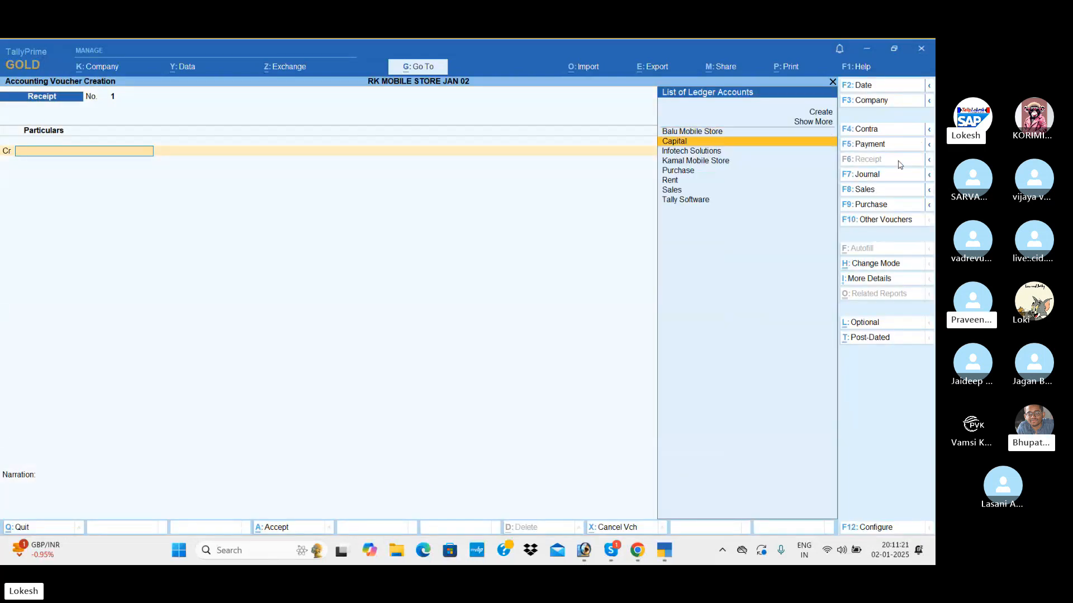
pyautogui.press('Return')
pyautogui.write('1500000')
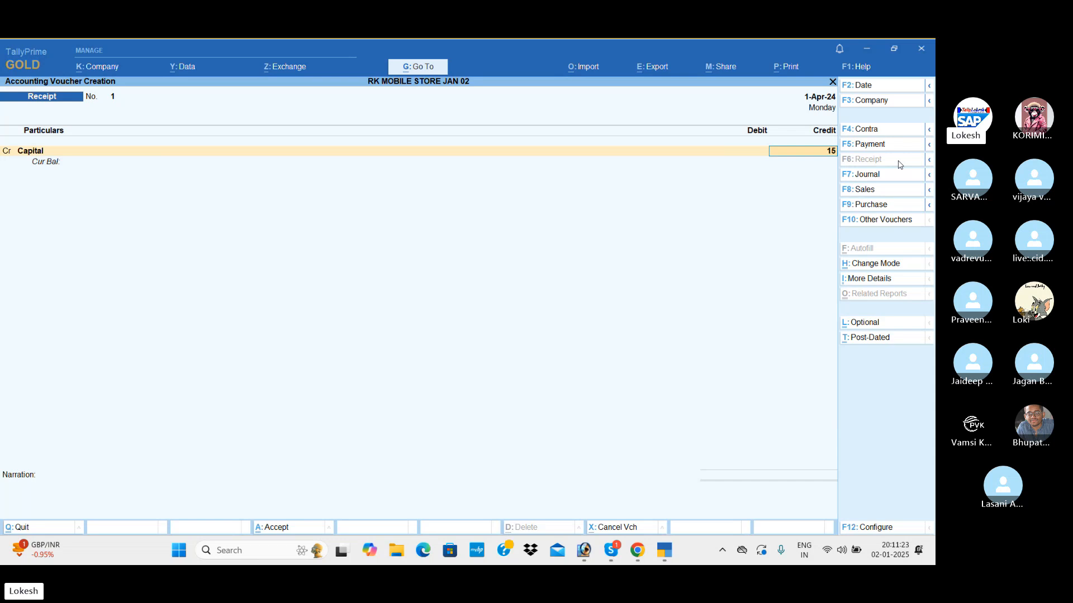
pyautogui.press('Return')
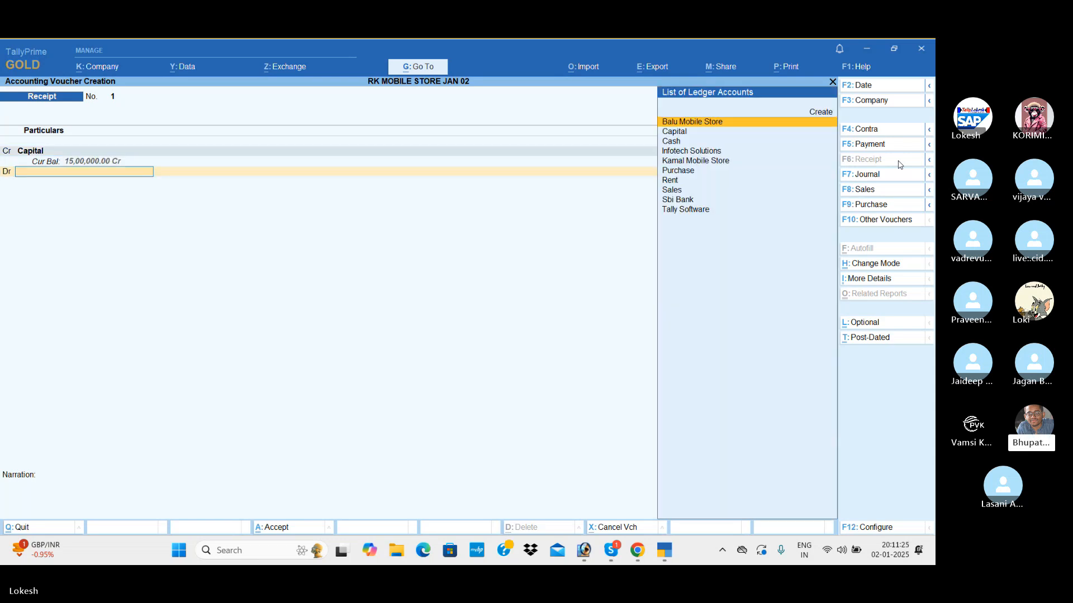
# Debit Cash for the full 15,00,000 and save the receipt voucher without a narration.
pyautogui.press('Down')
pyautogui.press('Down')
pyautogui.press('Return')
pyautogui.press('Return')
pyautogui.press('Return')
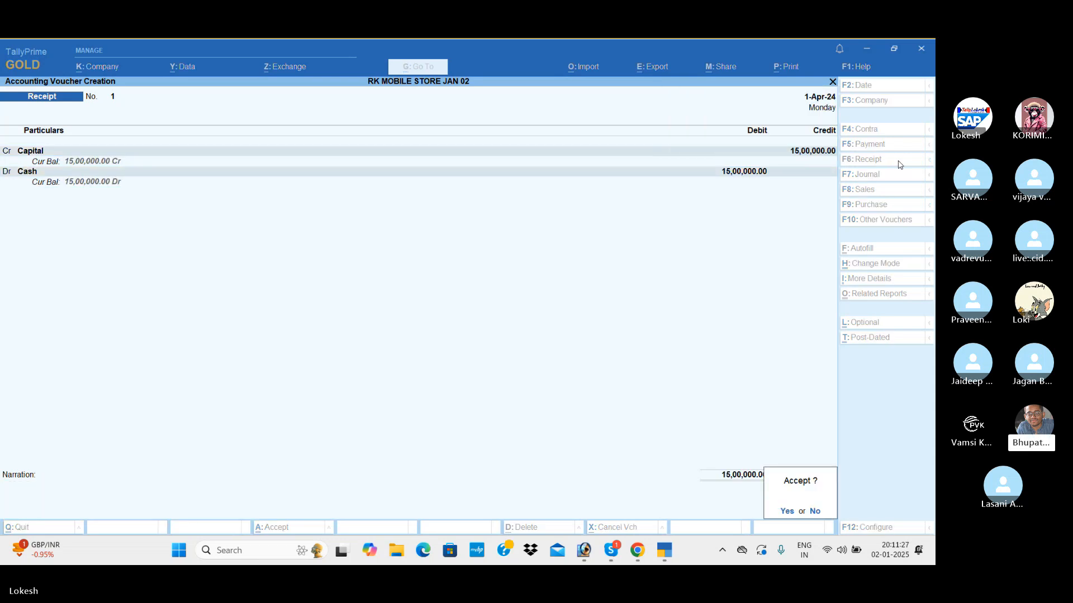
pyautogui.press('Return')
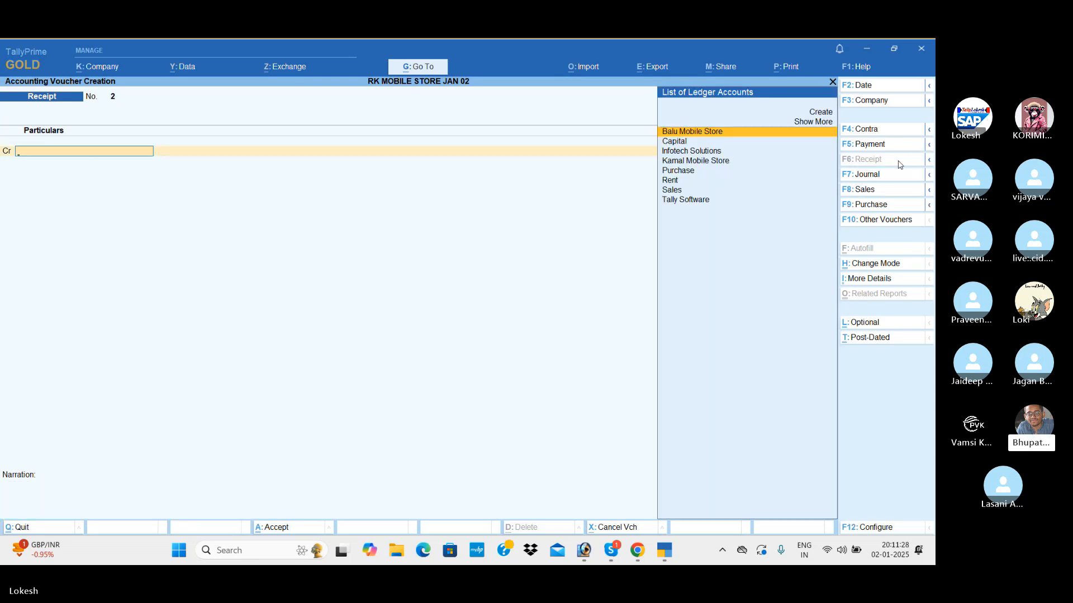
# Start a Contra voucher and credit Cash with 5,00,000.
pyautogui.click(885, 134)
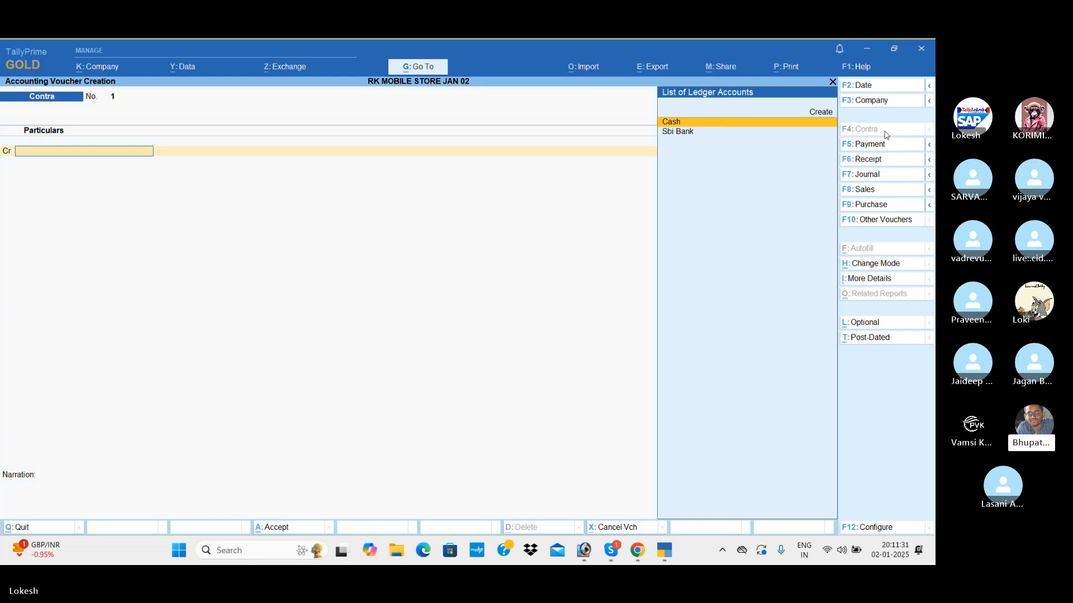
pyautogui.press('Return')
pyautogui.write('5,00,')
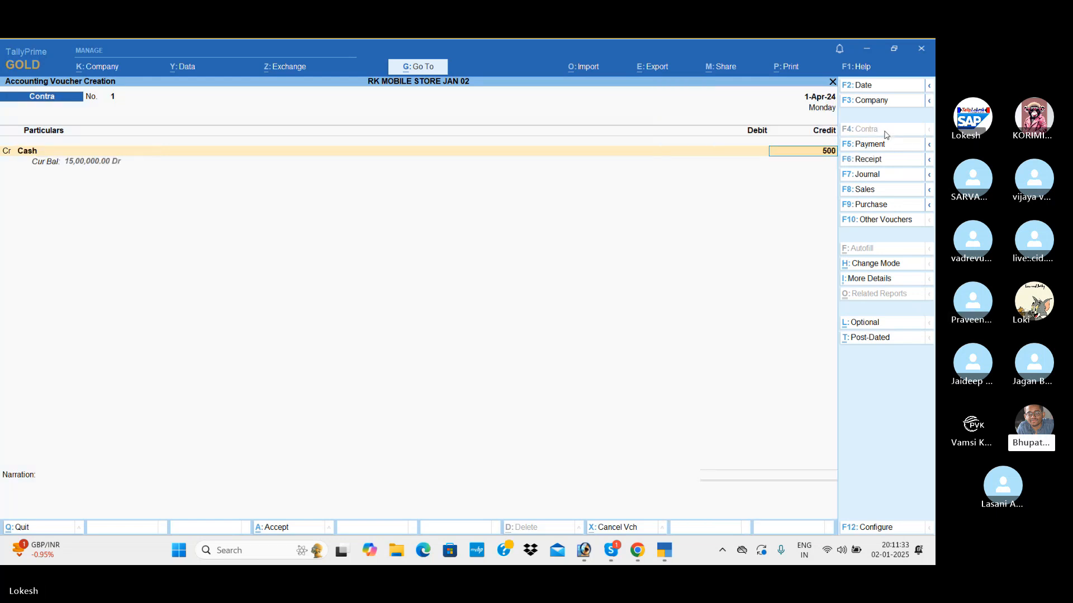
pyautogui.write('00000')
pyautogui.press('Return')
# Debit Sbi Bank for the 5,00,000 and save the contra voucher.
pyautogui.press('Down')
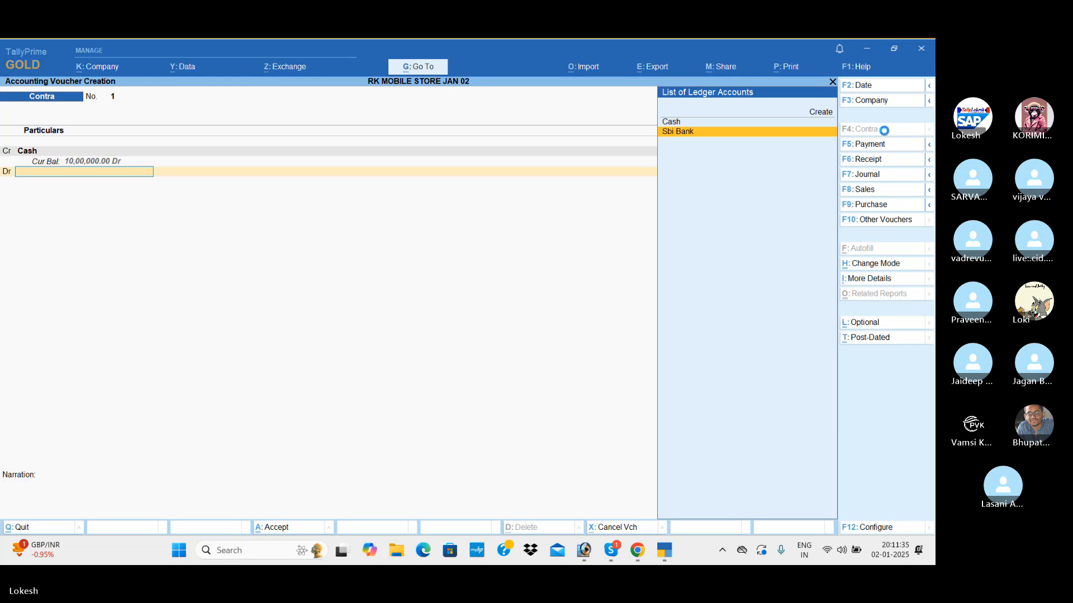
pyautogui.press('Return')
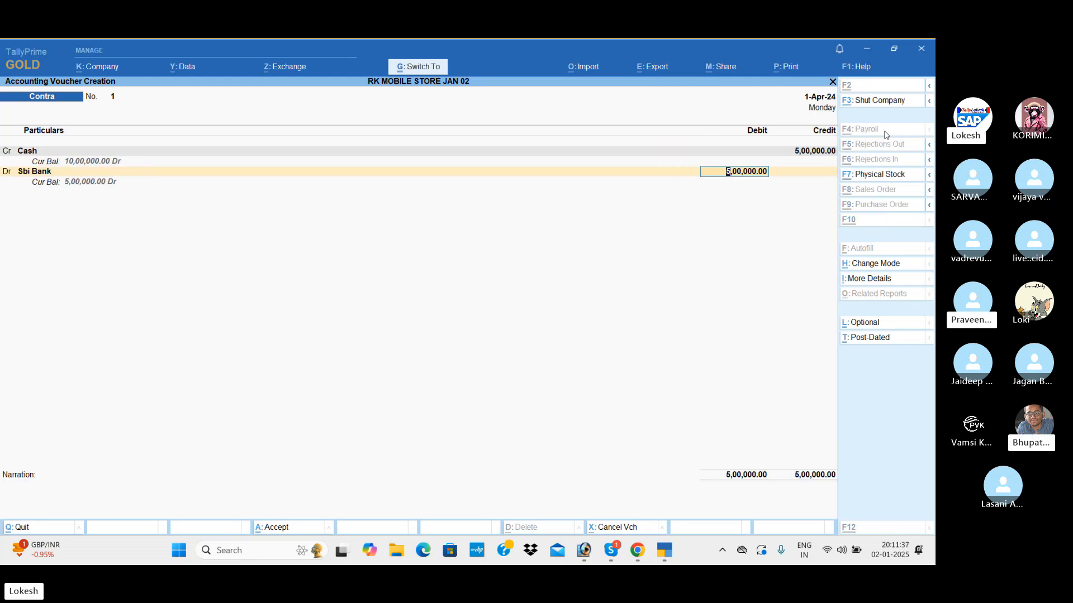
pyautogui.hotkey('ctrl', 'a')
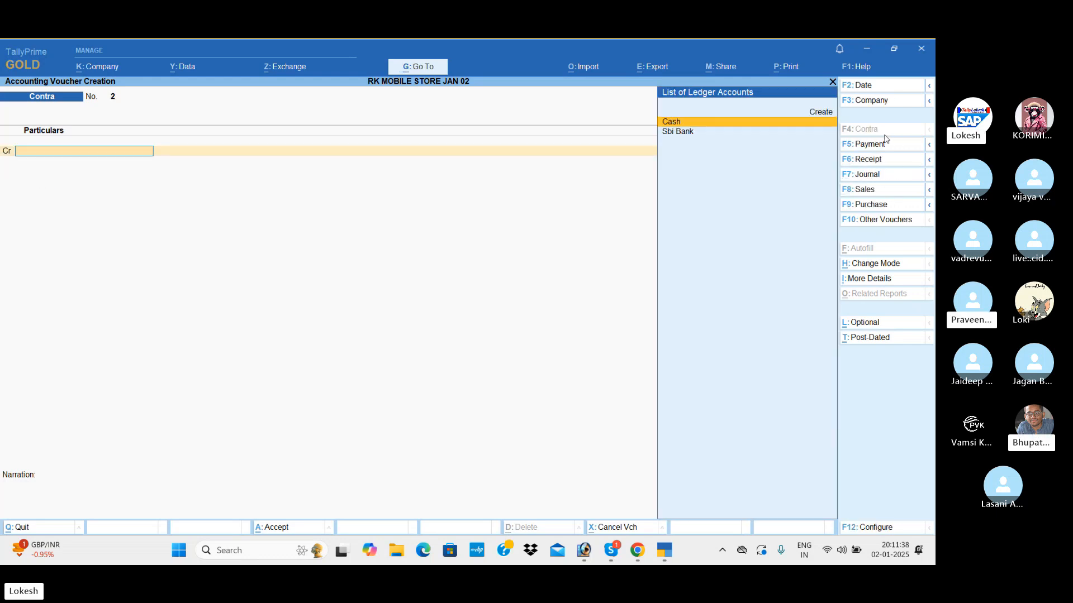
# Start a Purchase voucher for party Balu Mobile Store with the Purchase ledger, leaving the supplier invoice number and receipt details blank.
pyautogui.click(887, 207)
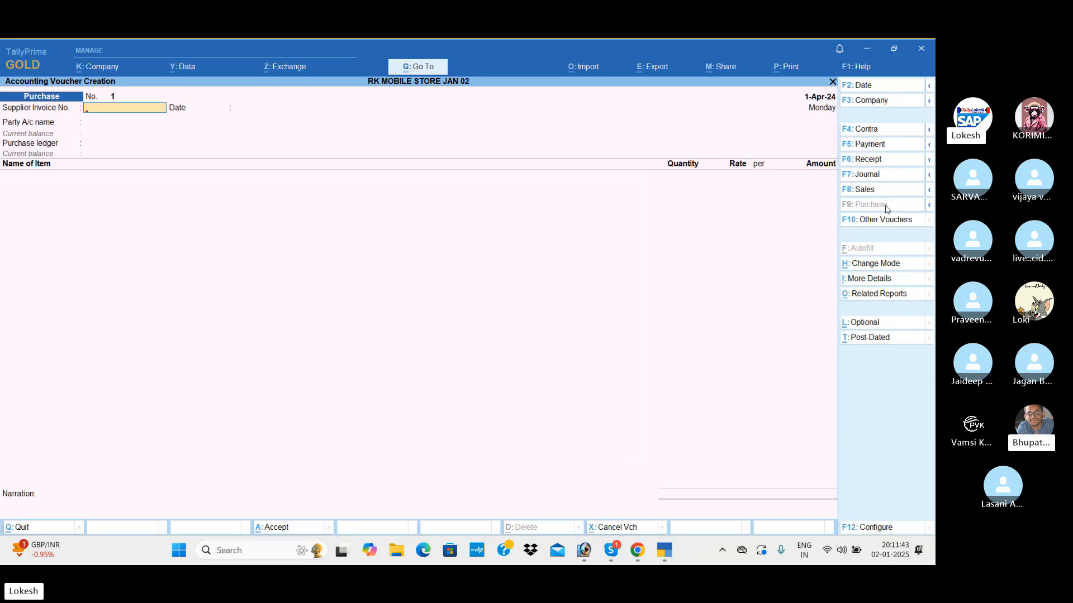
pyautogui.press('Return')
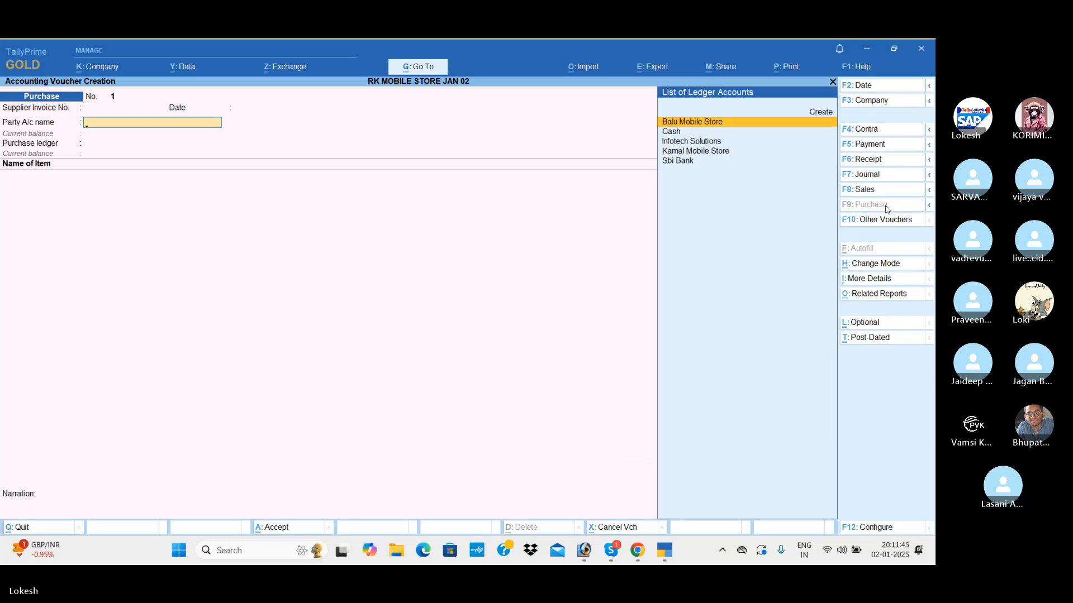
pyautogui.press('Return')
pyautogui.press('Return')
pyautogui.press('Return')
pyautogui.press('Return')
pyautogui.press('Return')
pyautogui.press('Return')
pyautogui.press('Return')
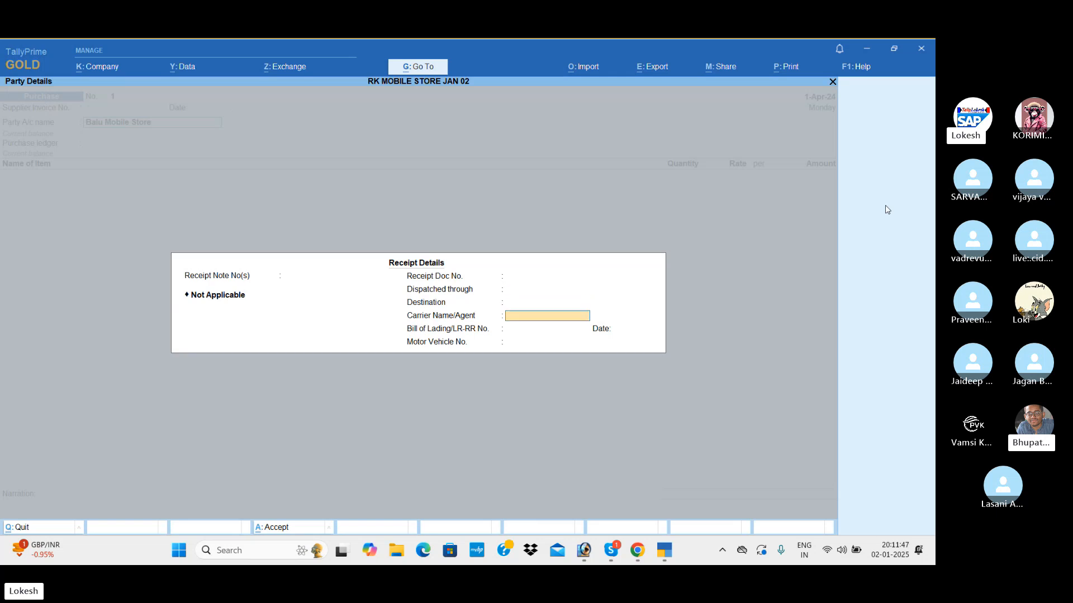
pyautogui.press('Return')
pyautogui.press('Return')
pyautogui.press('Return')
pyautogui.press('Return')
pyautogui.press('Return')
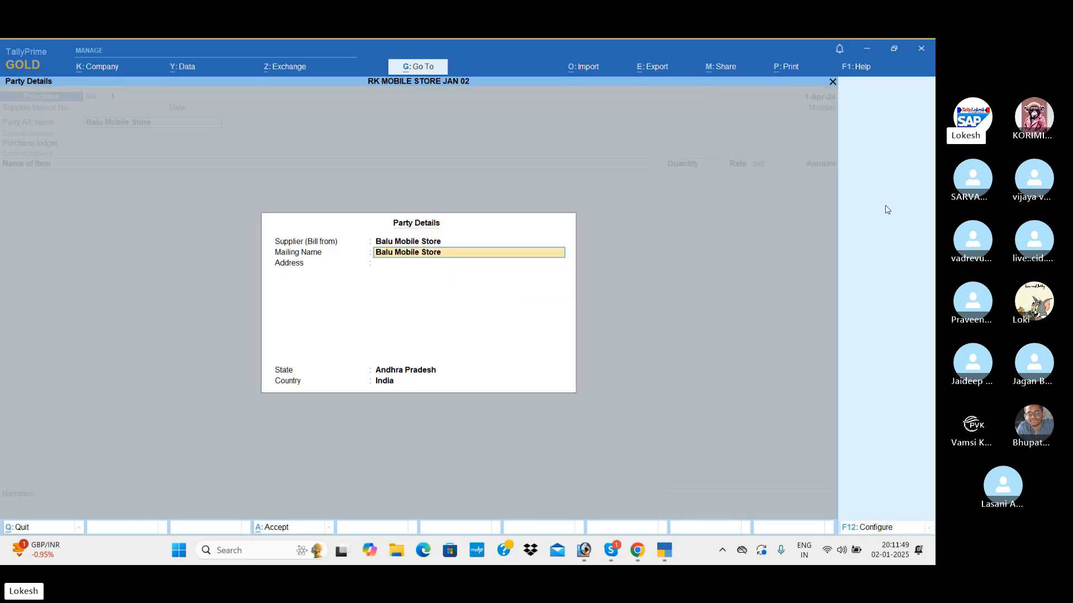
pyautogui.press('Return')
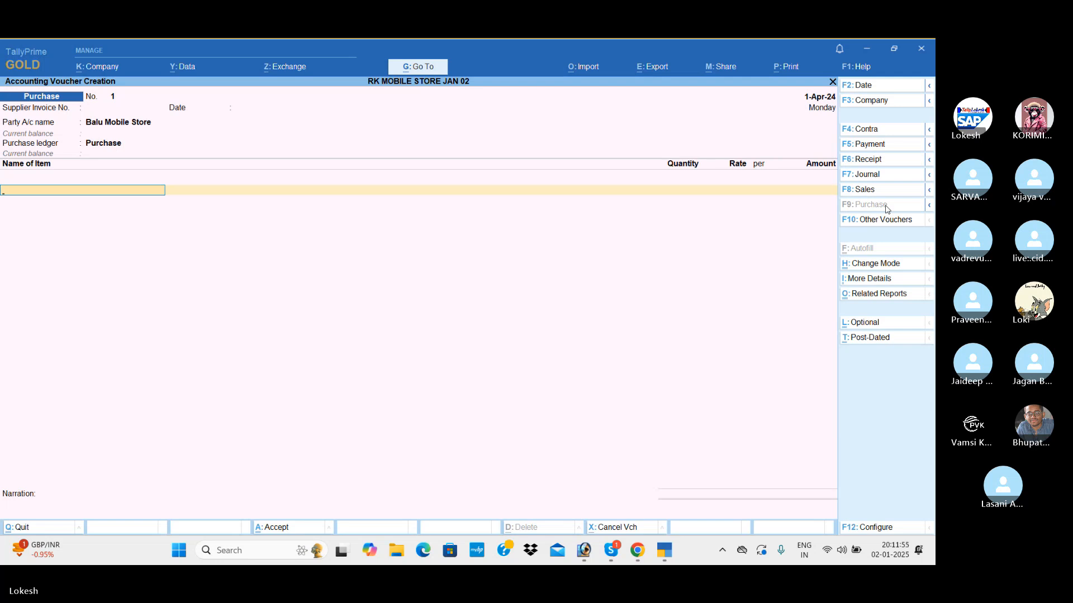
# Add the stock item Vivo to the purchase voucher with its tracking number set to Not Applicable.
pyautogui.press('space')
pyautogui.write('v')
pyautogui.press('Return')
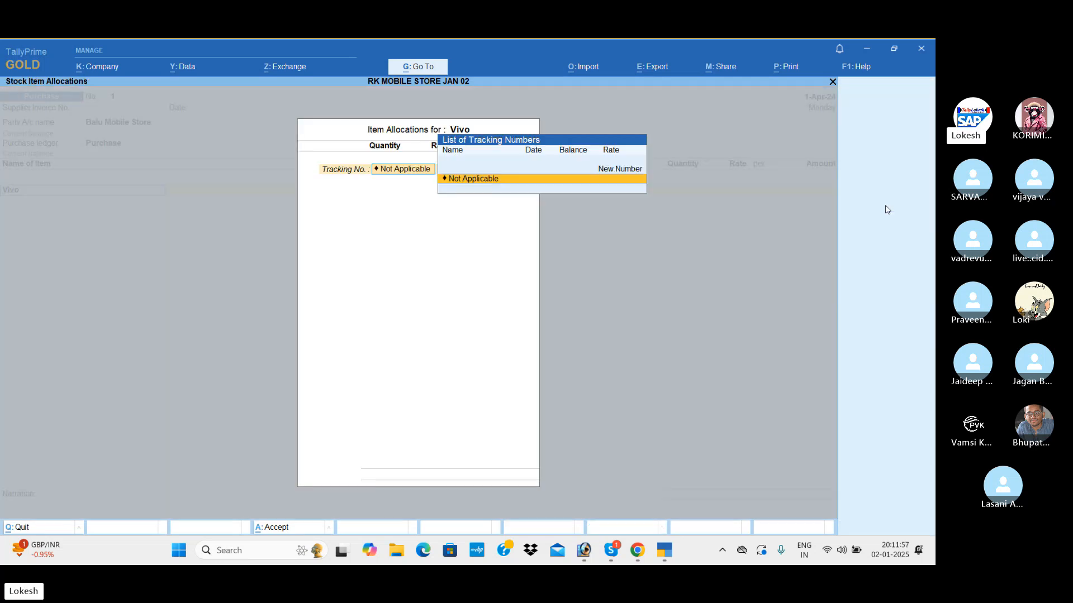
pyautogui.press('Return')
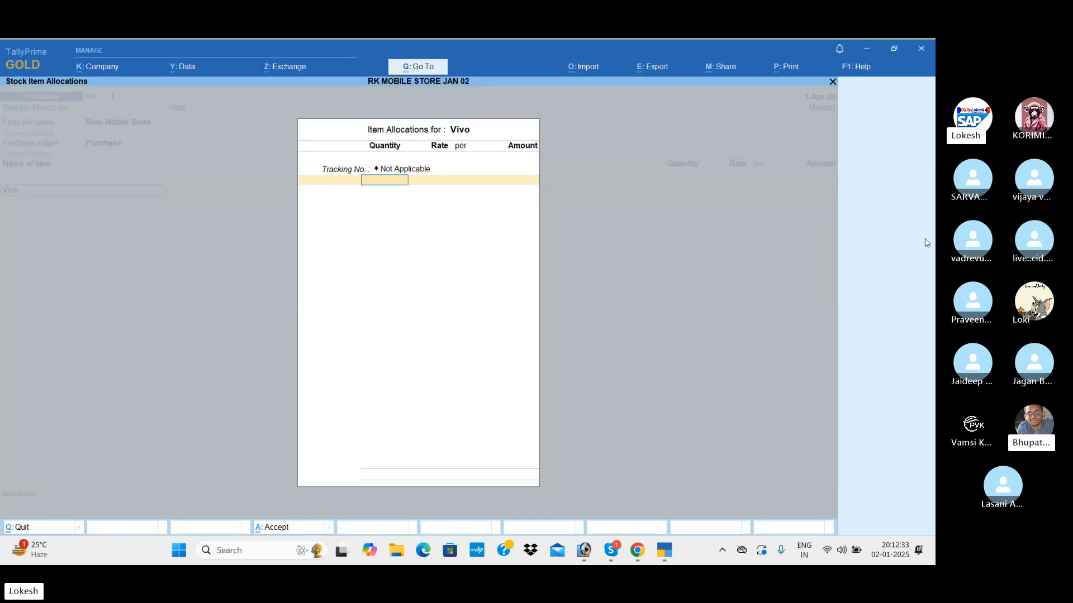
pyautogui.hotkey('alt', 'Tab')
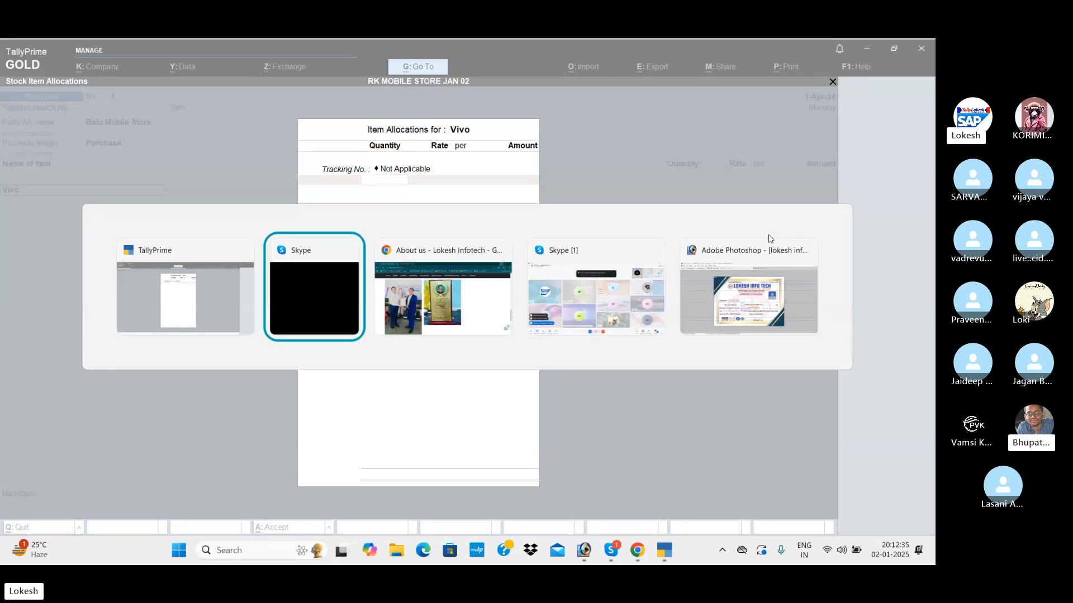
pyautogui.hotkey('alt', 'Tab')
pyautogui.hotkey('alt', 'Tab')
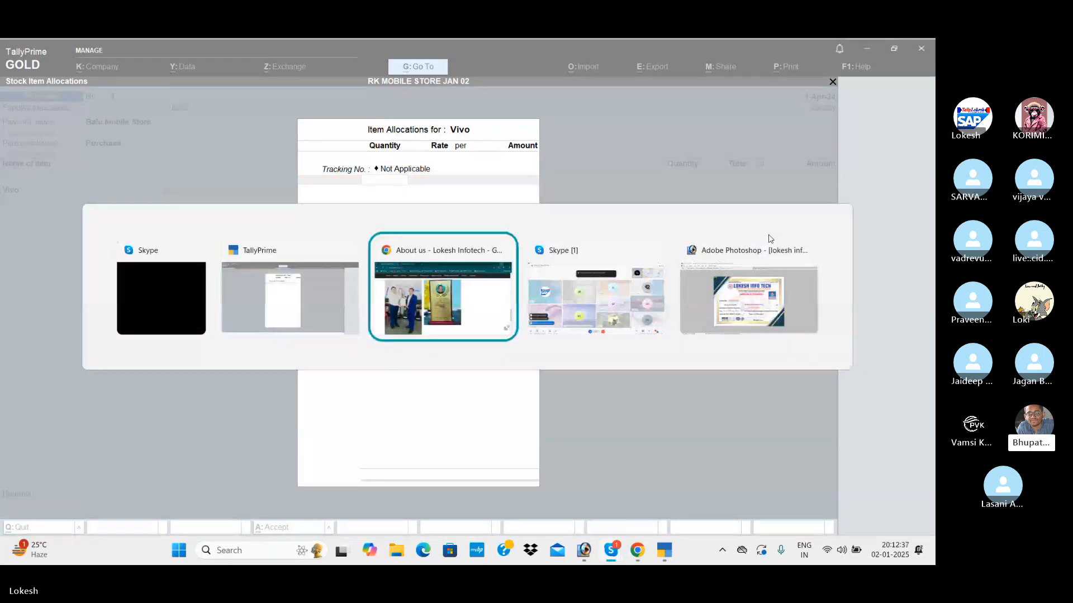
pyautogui.hotkey('alt', 'Tab')
pyautogui.hotkey('alt', 'Tab')
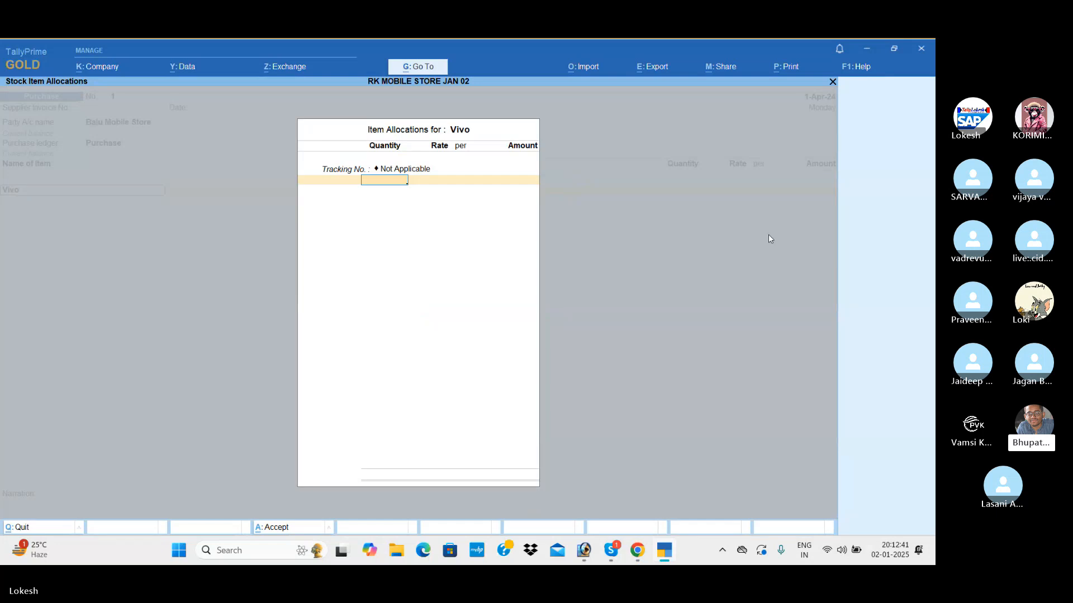
# Enter 50 nos of Vivo at a rate of 15,000 and finish the item's allocation.
pyautogui.write('50')
pyautogui.press('Return')
pyautogui.write('15,000')
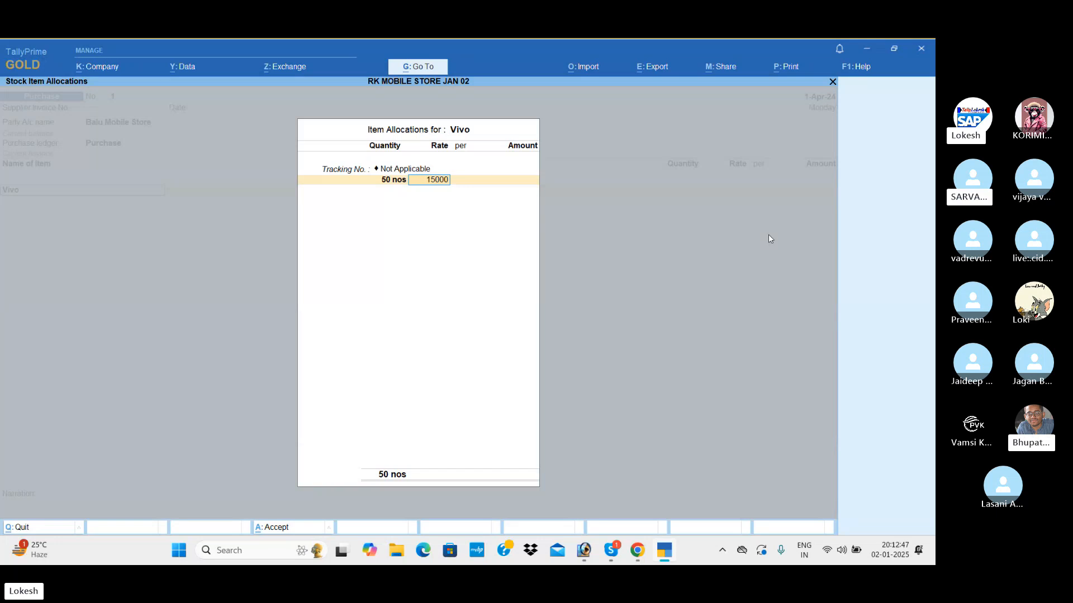
pyautogui.press('Return')
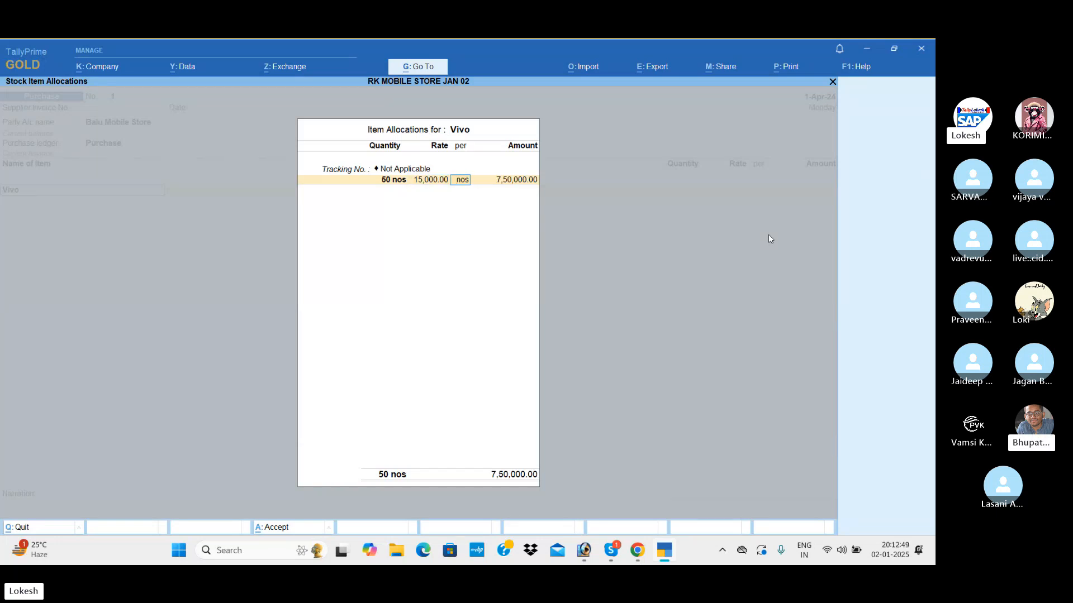
pyautogui.press('Return')
pyautogui.press('Return')
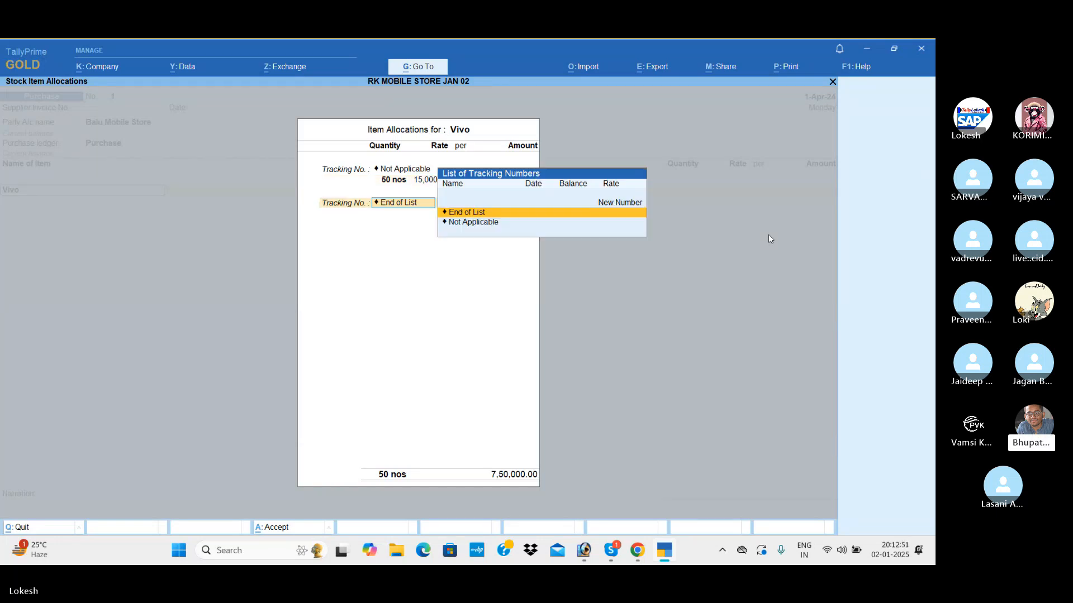
pyautogui.press('Return')
pyautogui.press('Return')
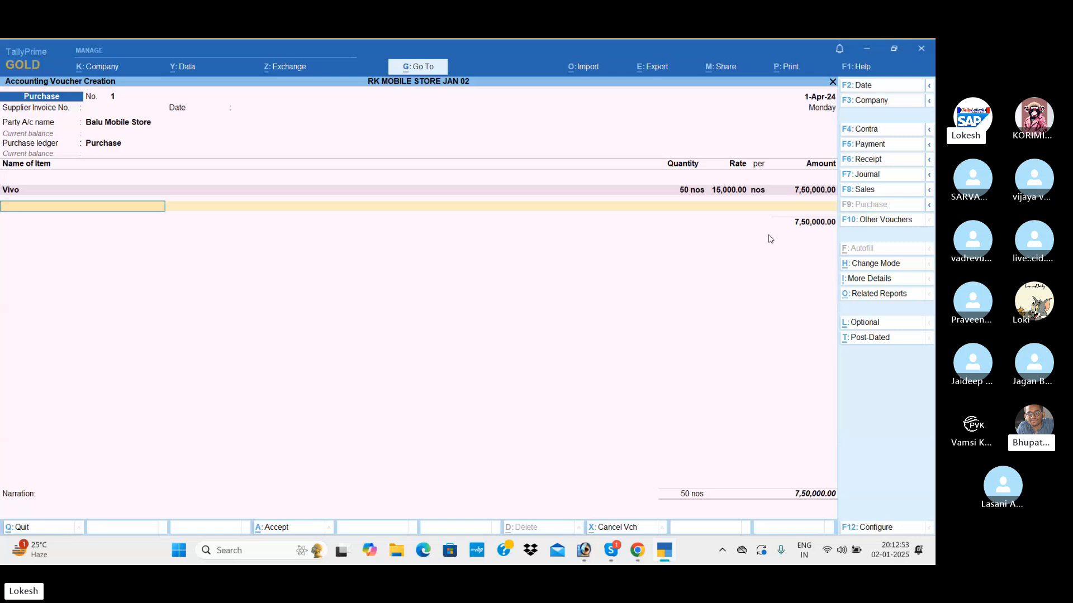
# Add Nokia to the purchase voucher with 50 nos at a rate of 20,000 and no tracking number.
pyautogui.write('No')
pyautogui.press('Down')
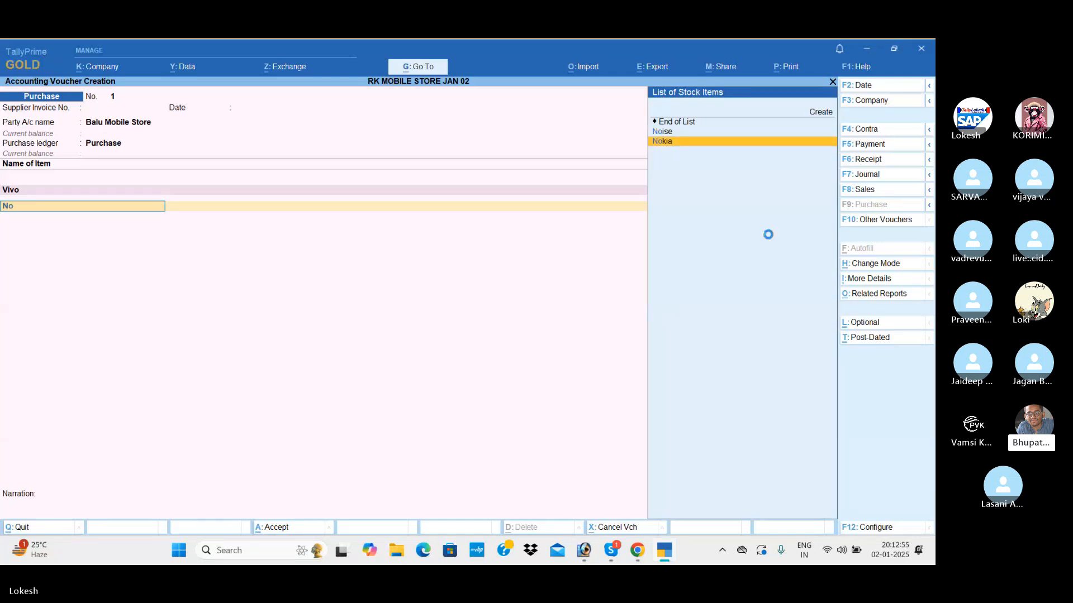
pyautogui.press('Return')
pyautogui.write('20000')
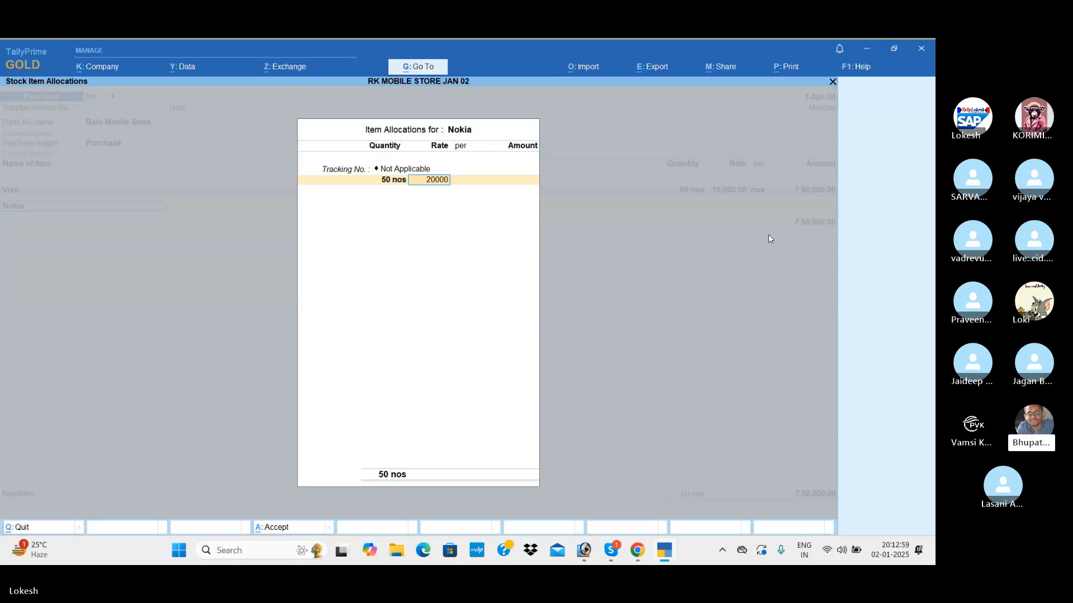
pyautogui.press('Return')
# Add Oppo to the purchase voucher with 50 nos at a rate of 25,000 and no tracking number.
pyautogui.press('Return')
pyautogui.press('Return')
pyautogui.press('Return')
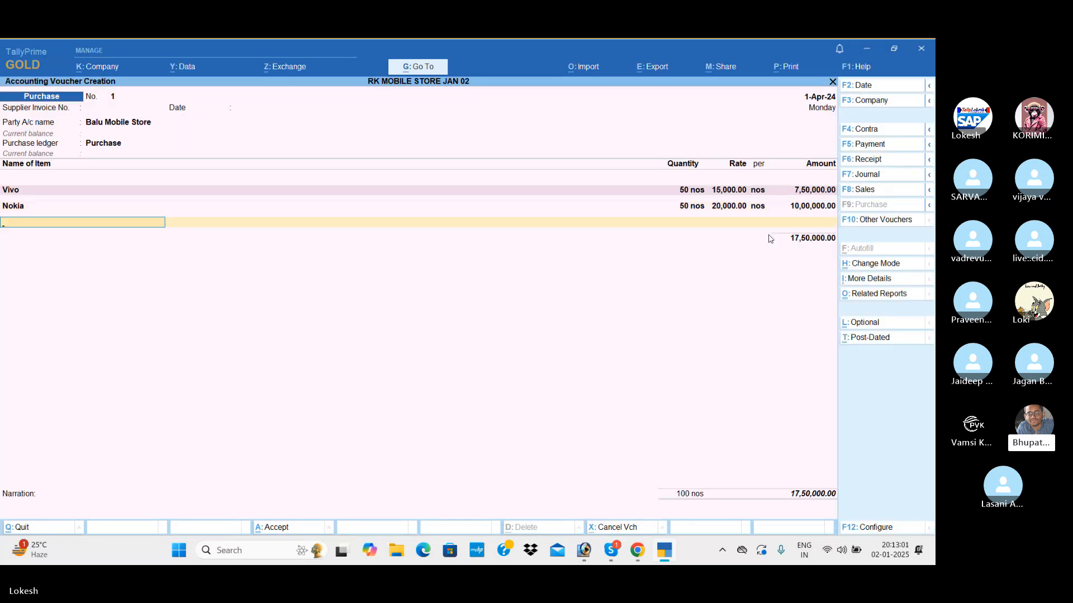
pyautogui.write('Oppo')
pyautogui.press('Return')
pyautogui.press('Return')
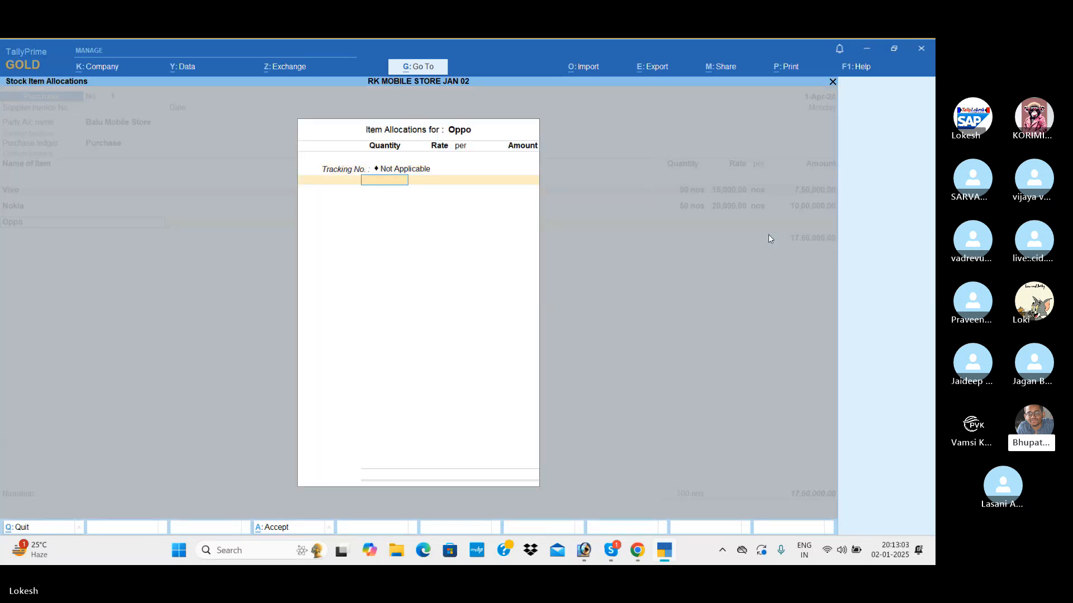
pyautogui.write('50')
pyautogui.press('Return')
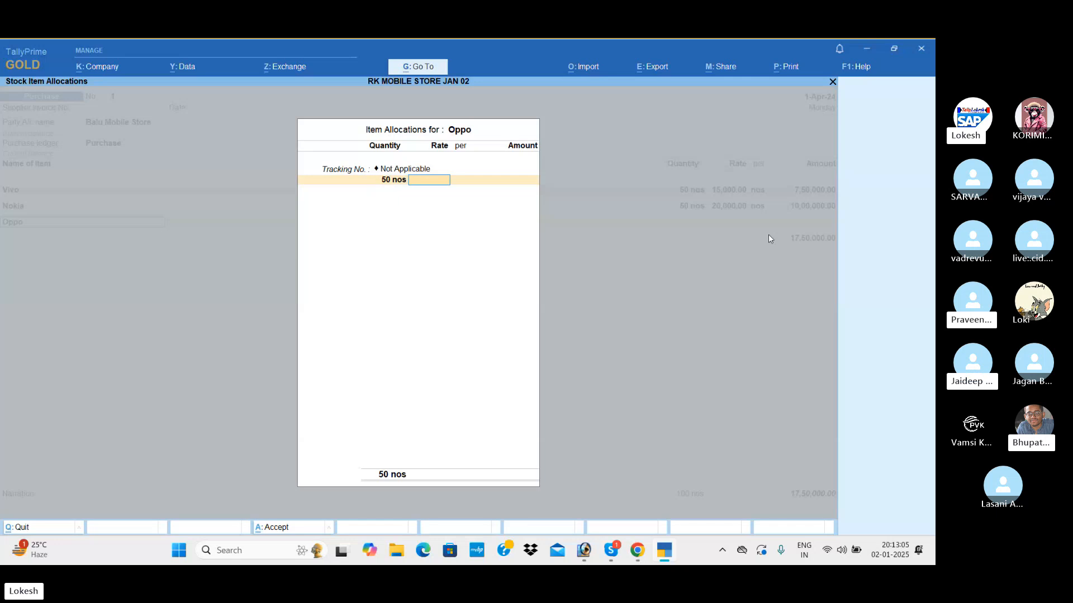
pyautogui.write('25000')
pyautogui.press('Return')
pyautogui.press('Return')
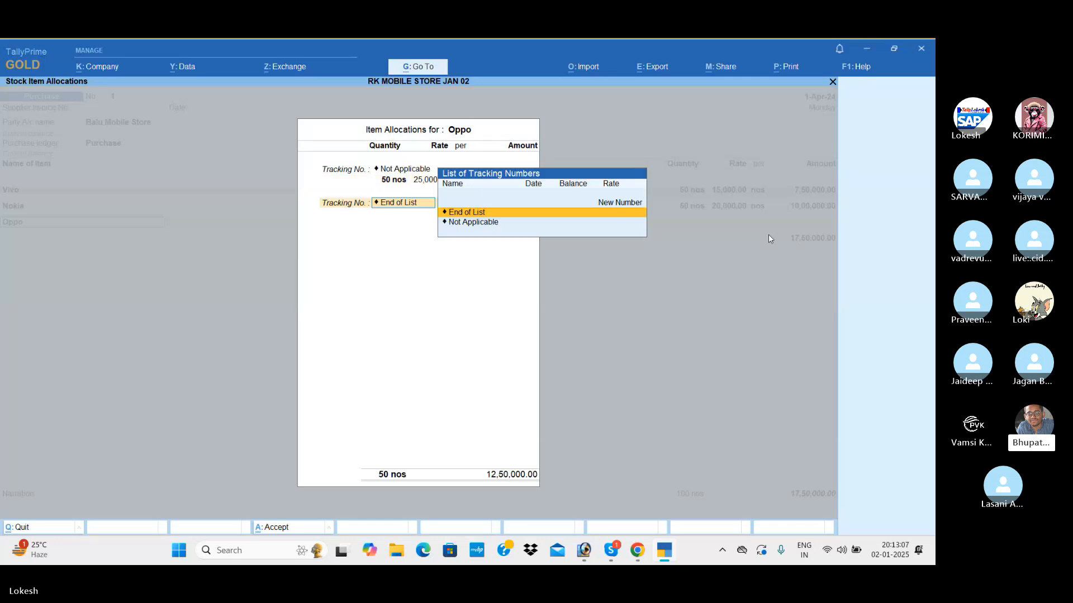
pyautogui.press('Return')
pyautogui.press('Return')
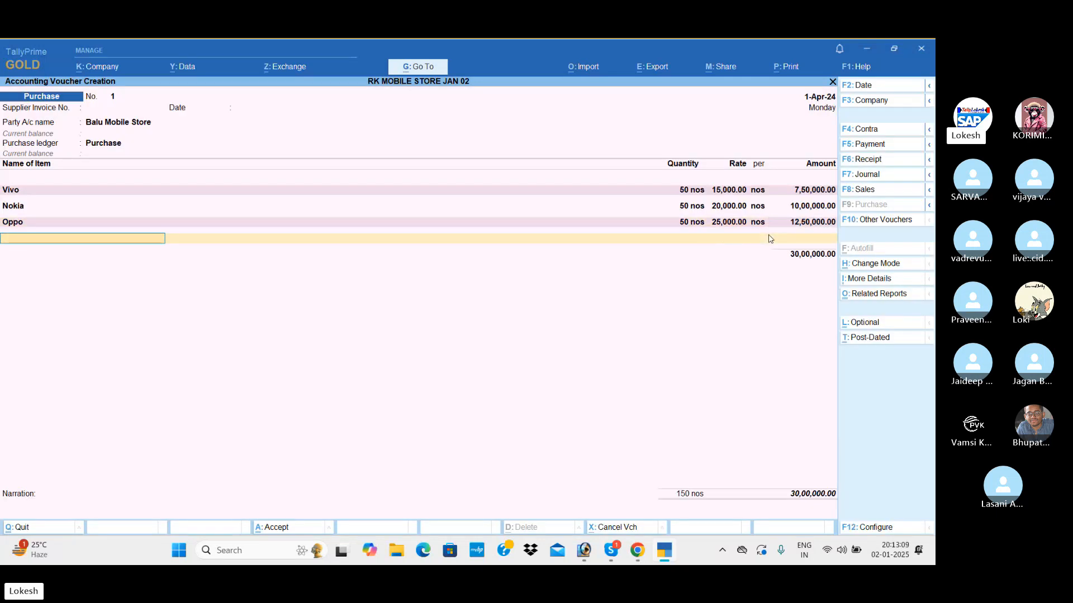
# Add Boat to the purchase voucher with 30 nos at a rate of 1,500 and no tracking number.
pyautogui.write('Bo')
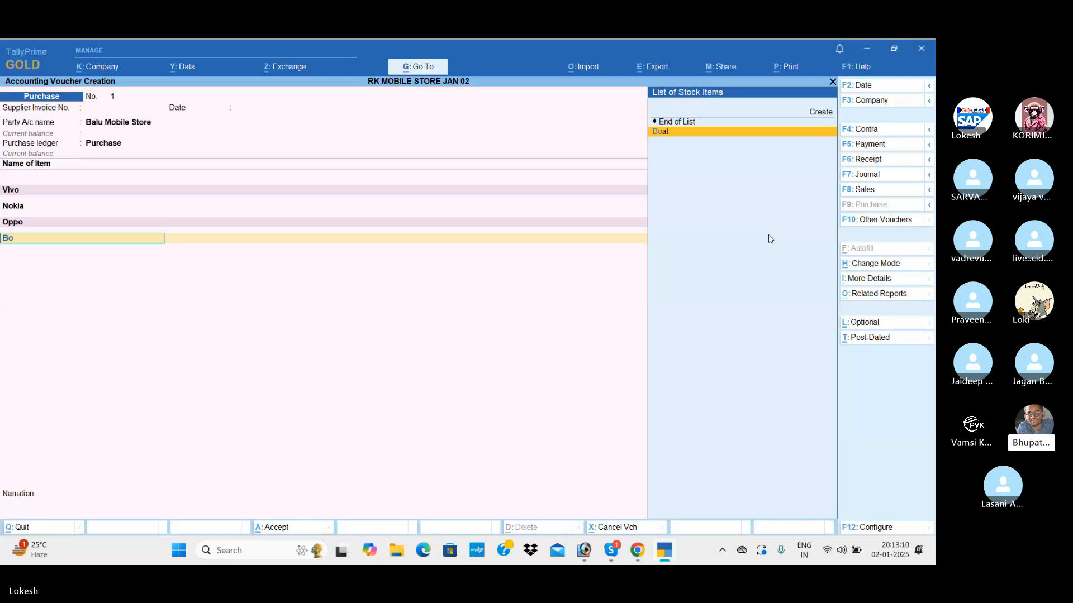
pyautogui.press('Return')
pyautogui.write('30')
pyautogui.press('Return')
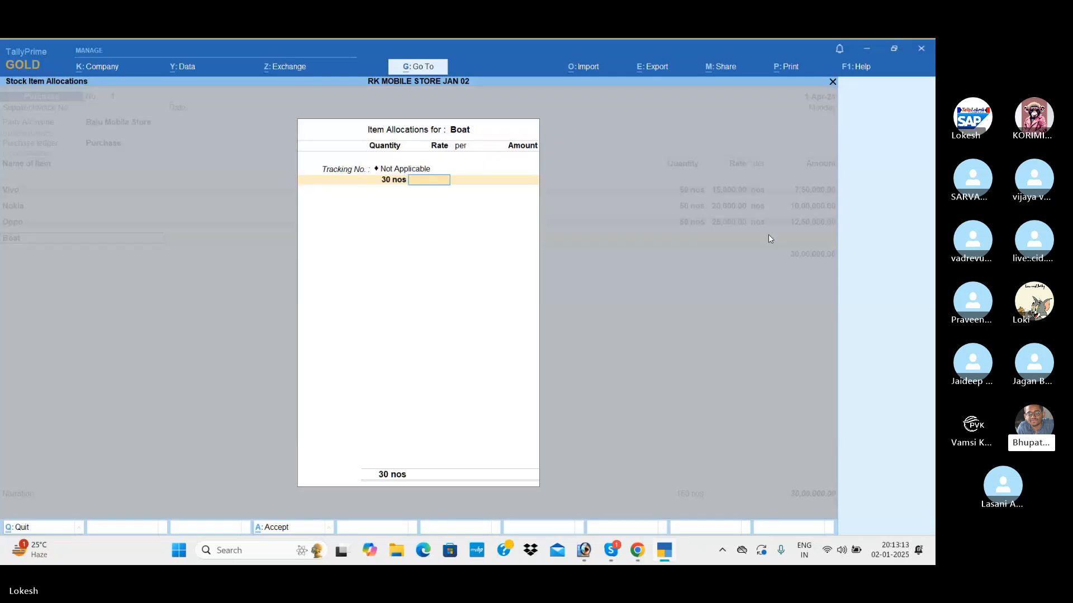
pyautogui.write('1500')
pyautogui.press('Return')
pyautogui.press('Return')
pyautogui.press('Return')
pyautogui.press('Return')
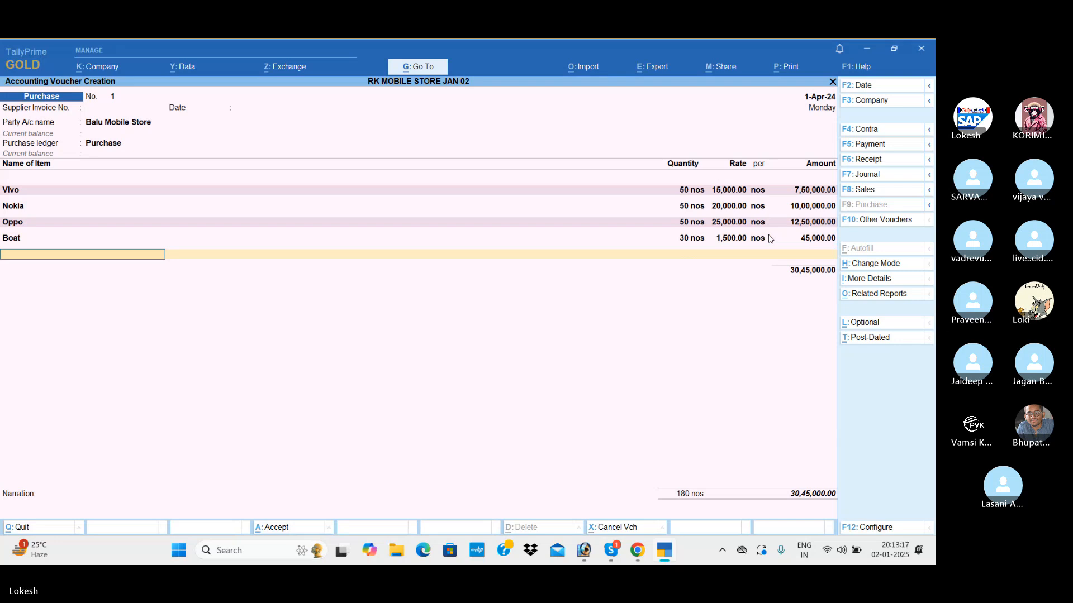
# Add Jbl to the purchase voucher with 40 nos at a rate of 500 and no tracking number.
pyautogui.write('Jb')
pyautogui.press('Return')
pyautogui.press('Return')
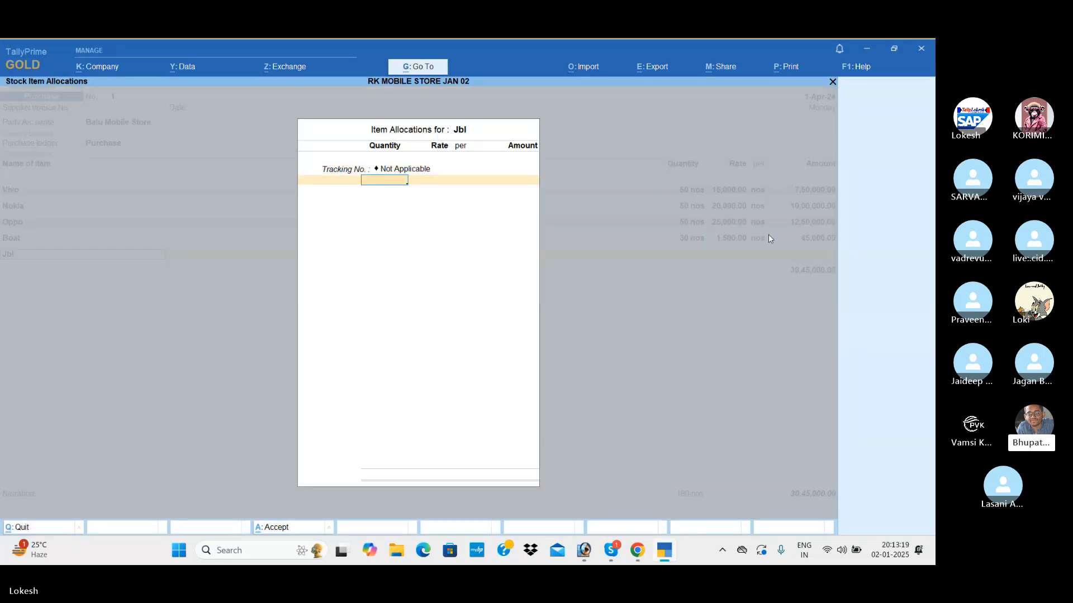
pyautogui.write('40')
pyautogui.press('Return')
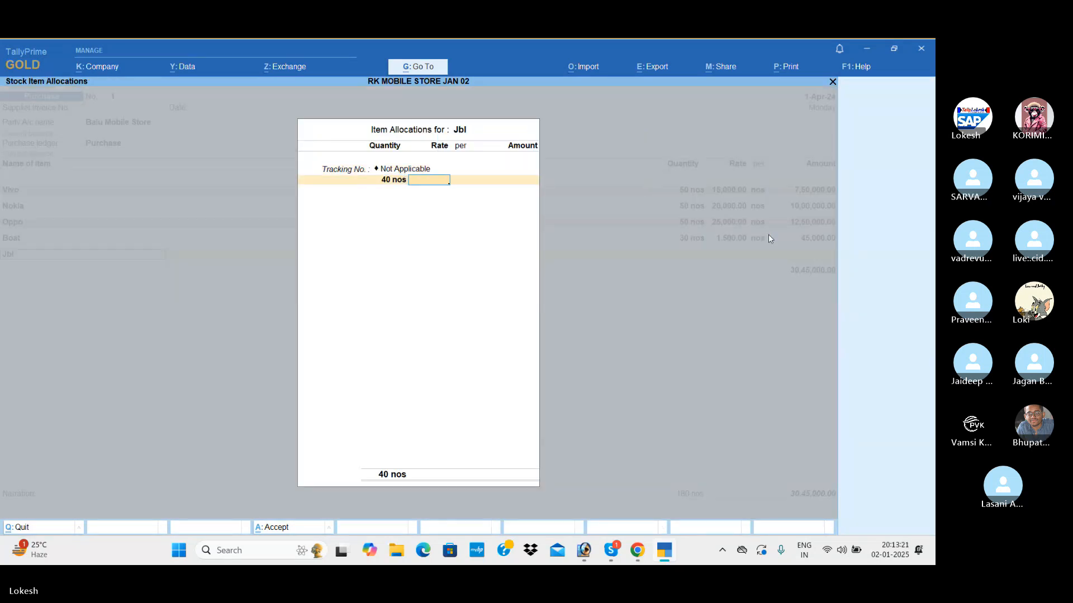
pyautogui.write('500')
pyautogui.press('Return')
pyautogui.press('Return')
pyautogui.press('Return')
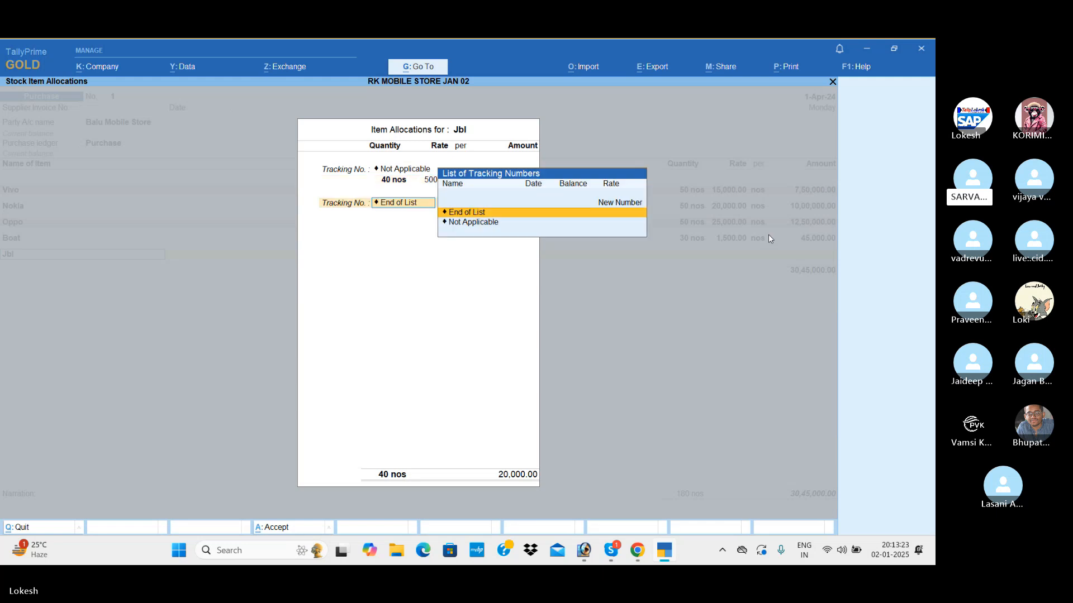
pyautogui.press('Return')
# Add Noise to the purchase voucher with 50 nos at a rate of 1,000 and no tracking number.
pyautogui.press('Return')
pyautogui.write('No')
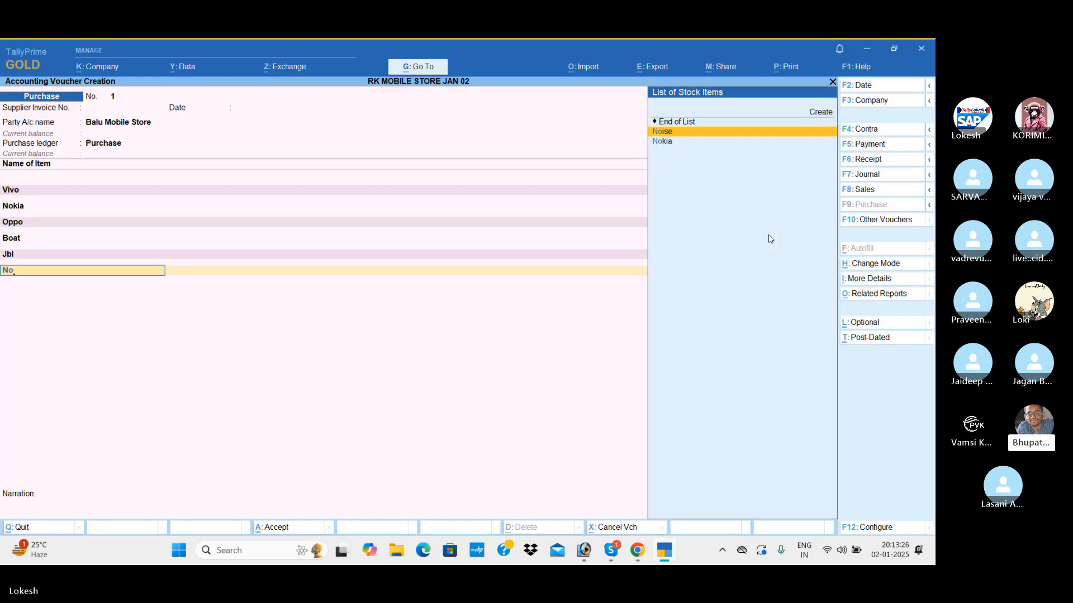
pyautogui.press('Return')
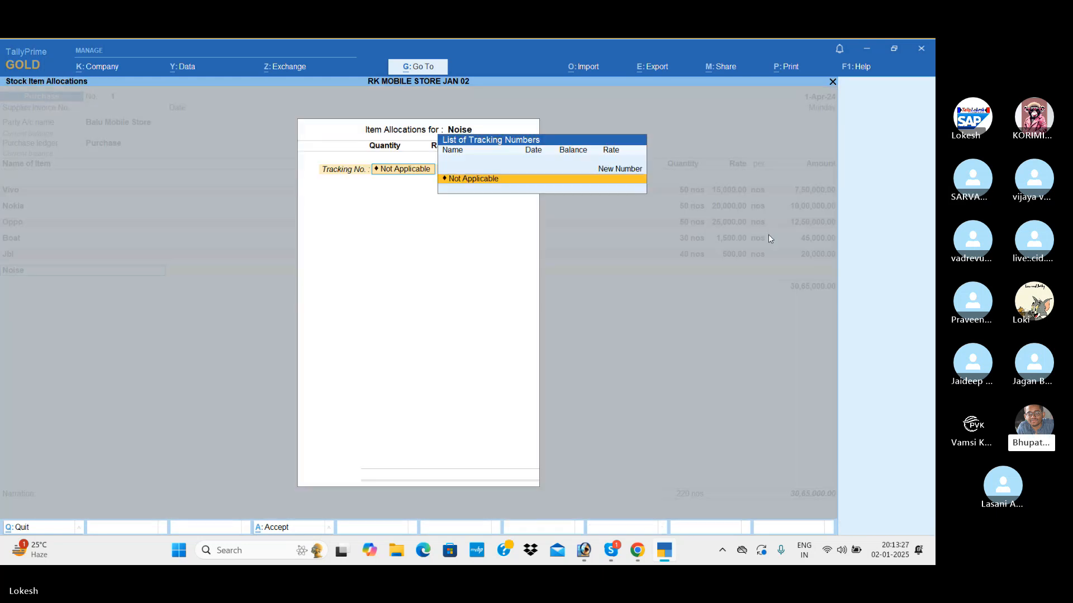
pyautogui.press('Return')
pyautogui.write('50')
pyautogui.press('Return')
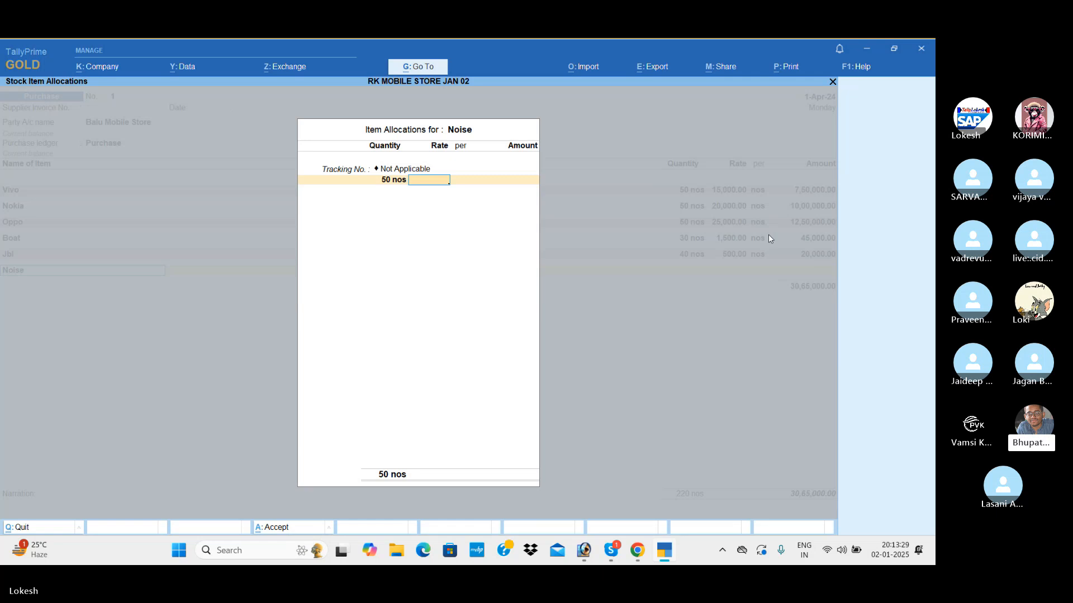
pyautogui.write('1,000')
pyautogui.press('Return')
pyautogui.press('Return')
pyautogui.press('Return')
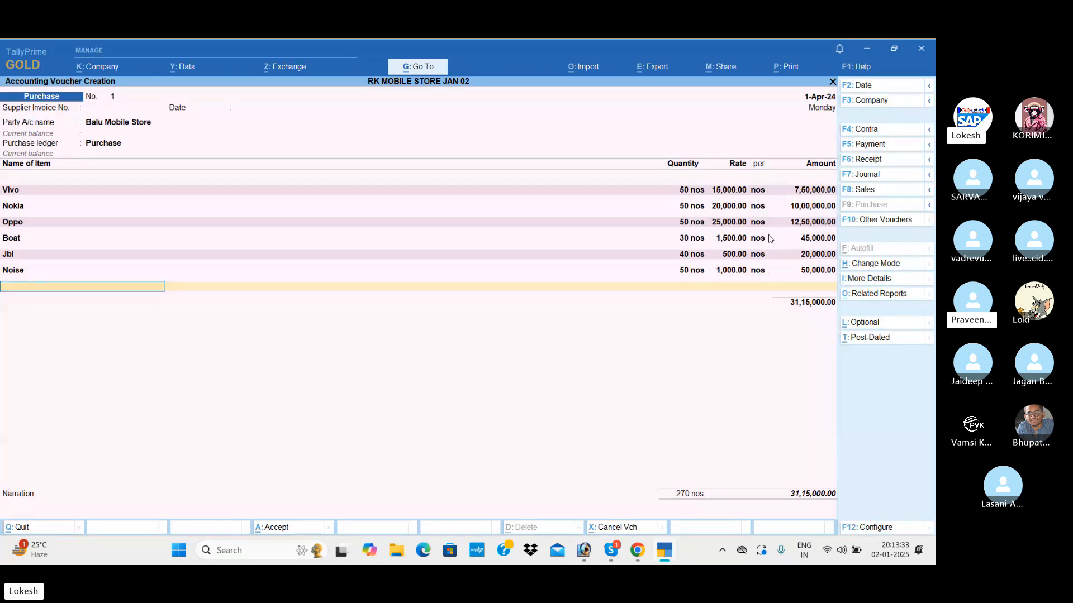
# Add Hp to the purchase voucher with 60 nos at a rate of 500 and no tracking number.
pyautogui.write('Hp')
pyautogui.press('Return')
pyautogui.press('Return')
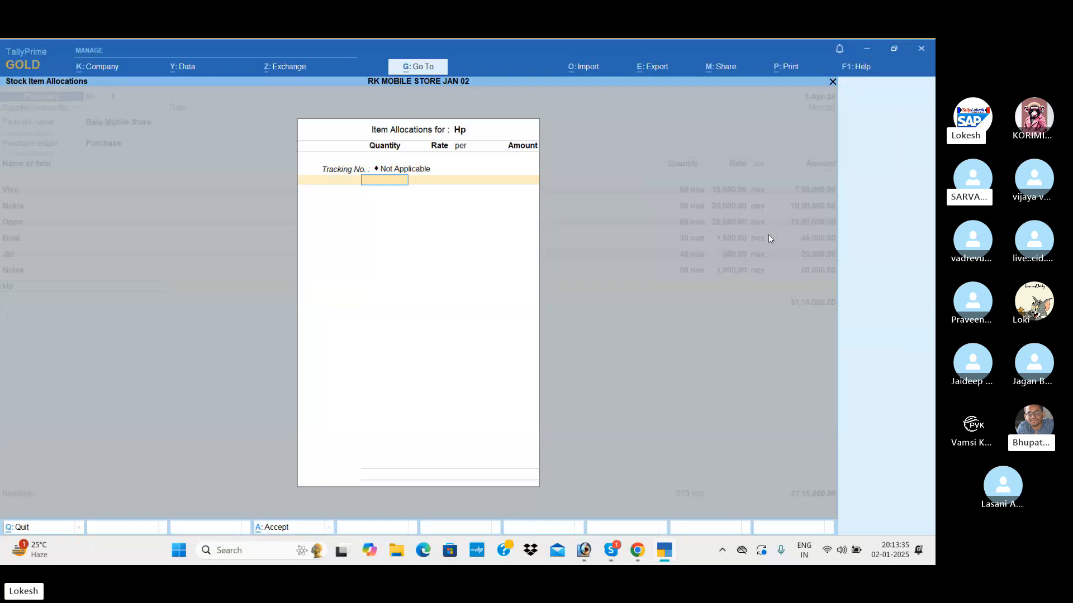
pyautogui.write('60')
pyautogui.press('Return')
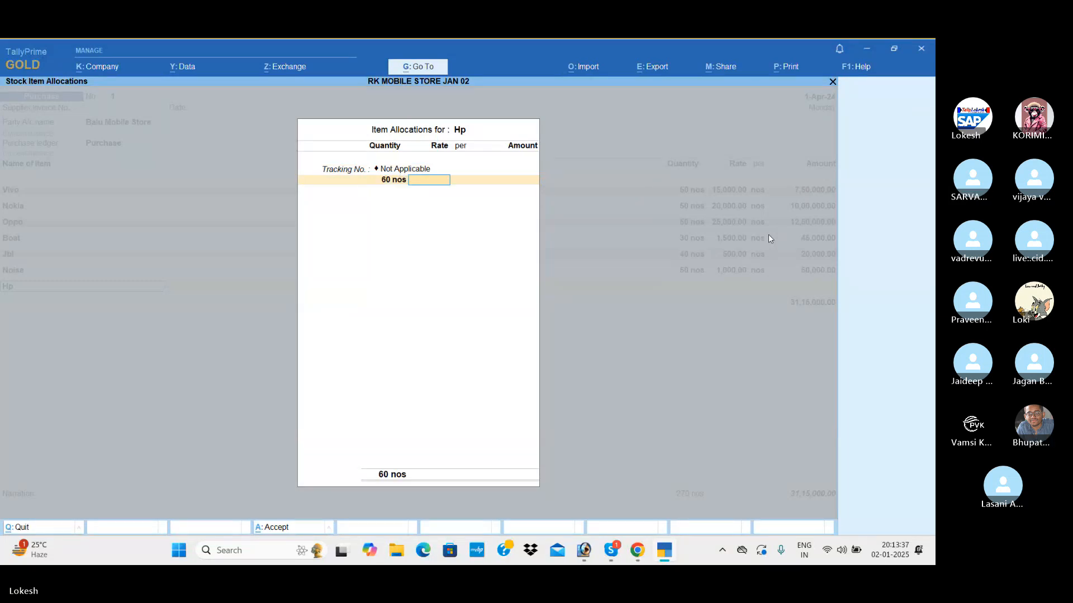
pyautogui.write('500')
pyautogui.press('Return')
pyautogui.press('Return')
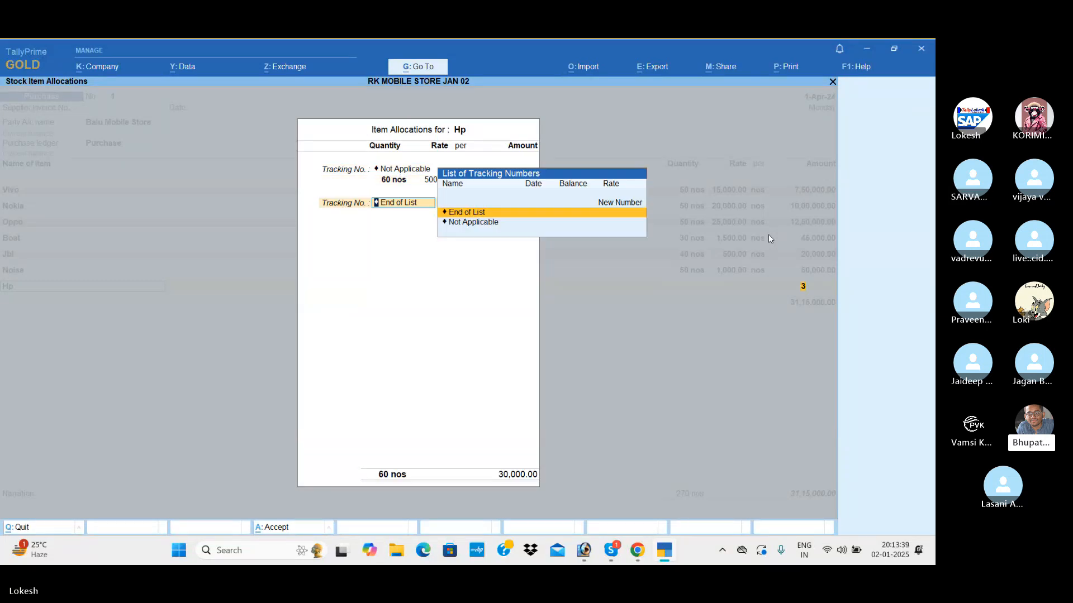
pyautogui.press('Return')
# Add Sandisk to the purchase voucher with 70 nos at a rate of 600 and no tracking number.
pyautogui.write('Sa')
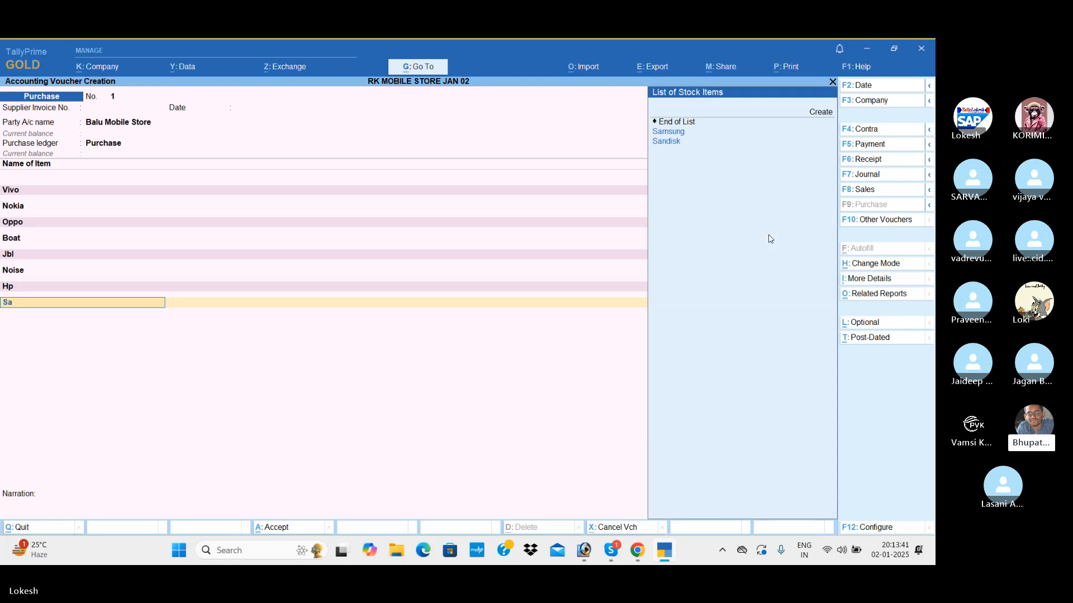
pyautogui.press('Down')
pyautogui.press('Down')
pyautogui.press('Return')
pyautogui.press('Return')
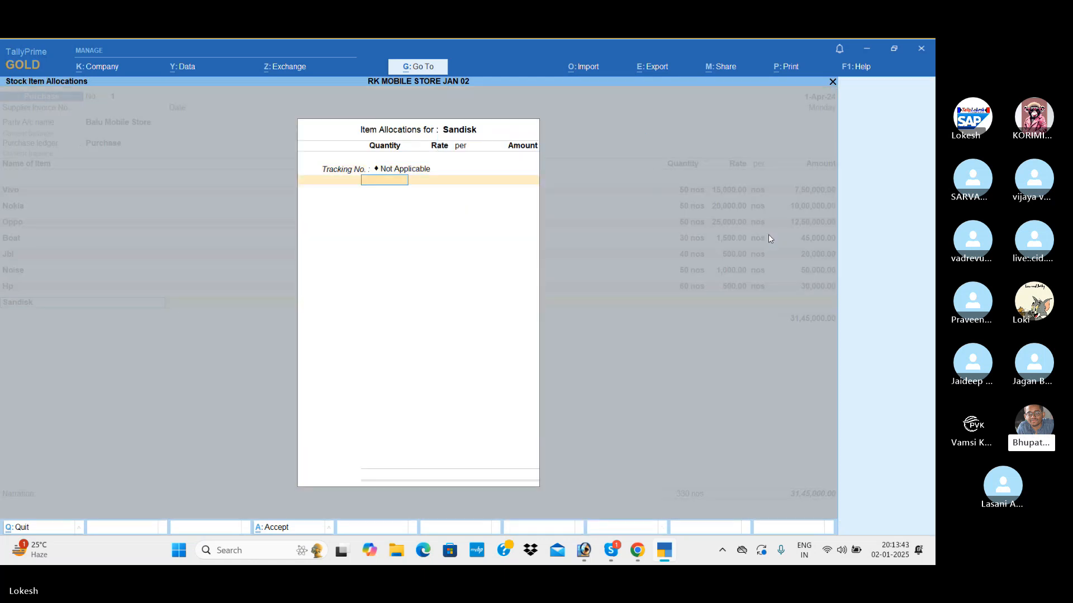
pyautogui.write('70')
pyautogui.press('Return')
pyautogui.write('600')
pyautogui.press('Return')
pyautogui.press('Return')
pyautogui.press('Return')
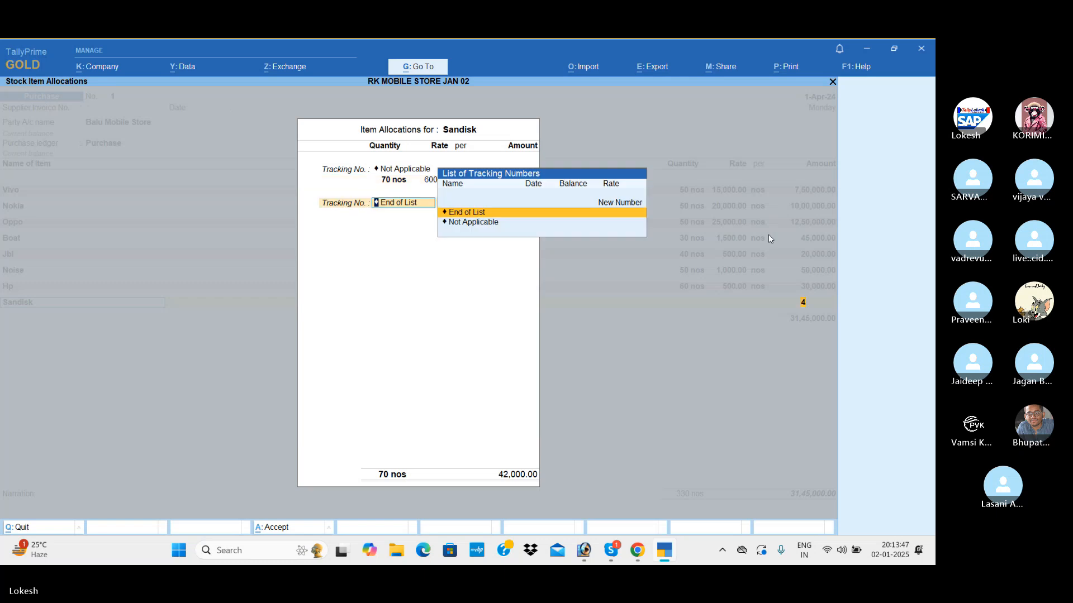
pyautogui.press('Return')
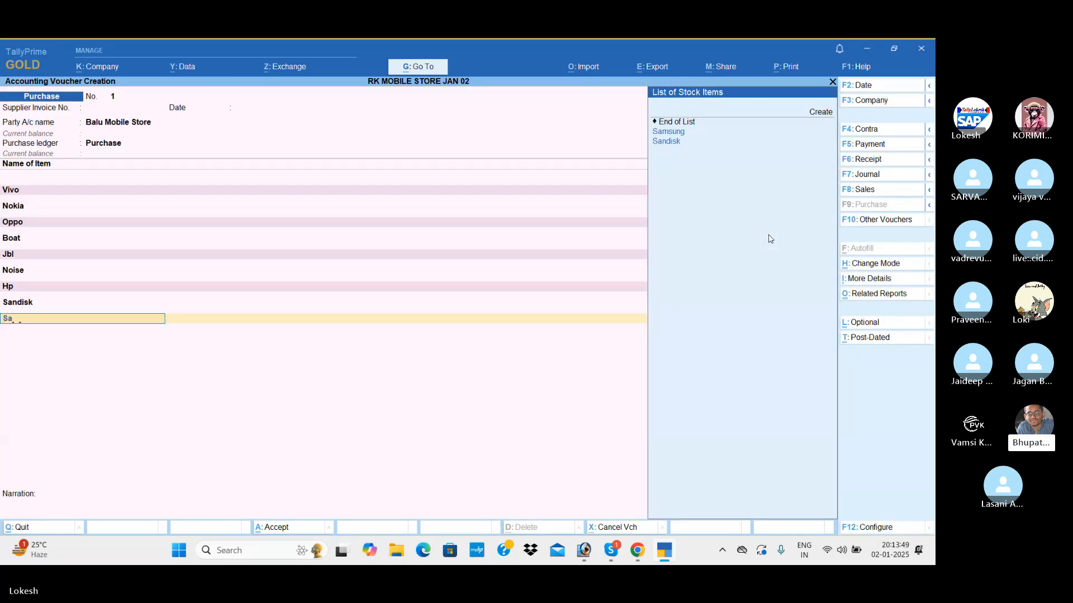
# Add Samsung to the purchase voucher with 80 nos at a rate of 800 and no tracking number, and end the item list.
pyautogui.write('sam')
pyautogui.press('Return')
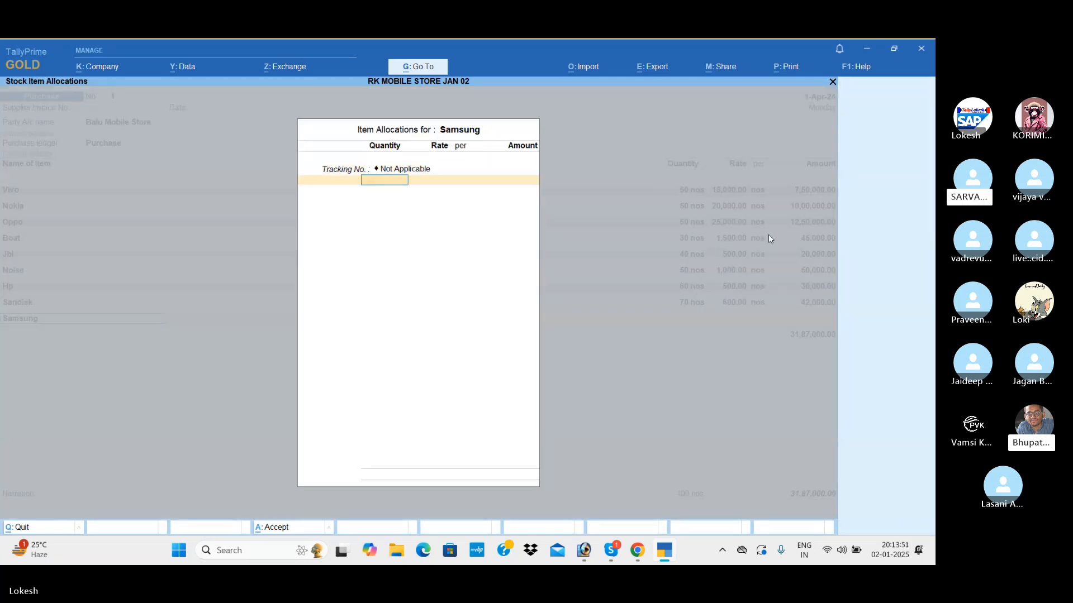
pyautogui.write('80')
pyautogui.press('Return')
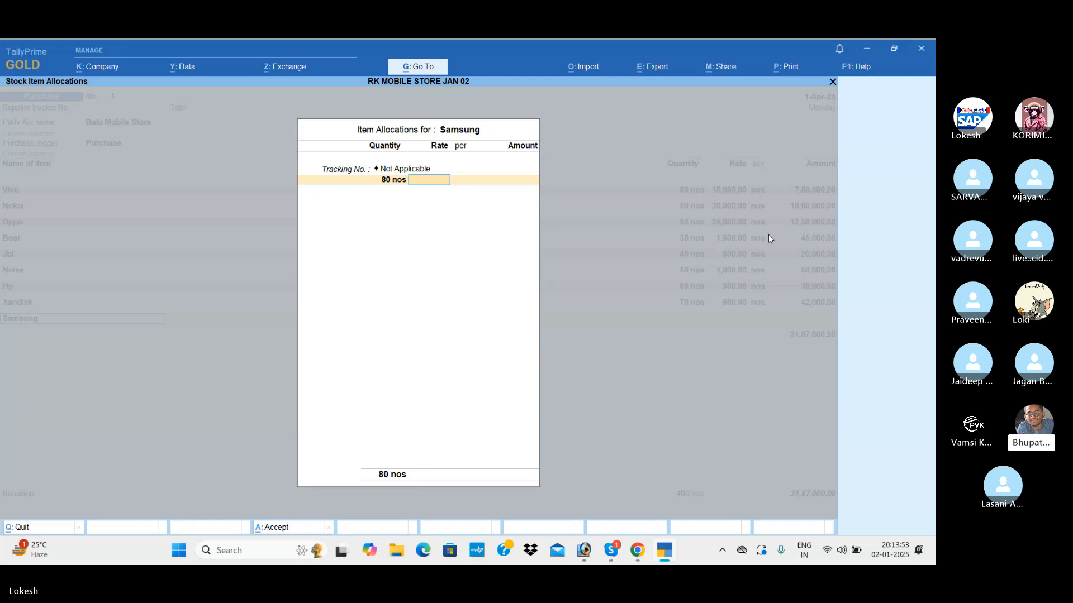
pyautogui.write('800')
pyautogui.press('Return')
pyautogui.press('Return')
pyautogui.press('Return')
pyautogui.press('Return')
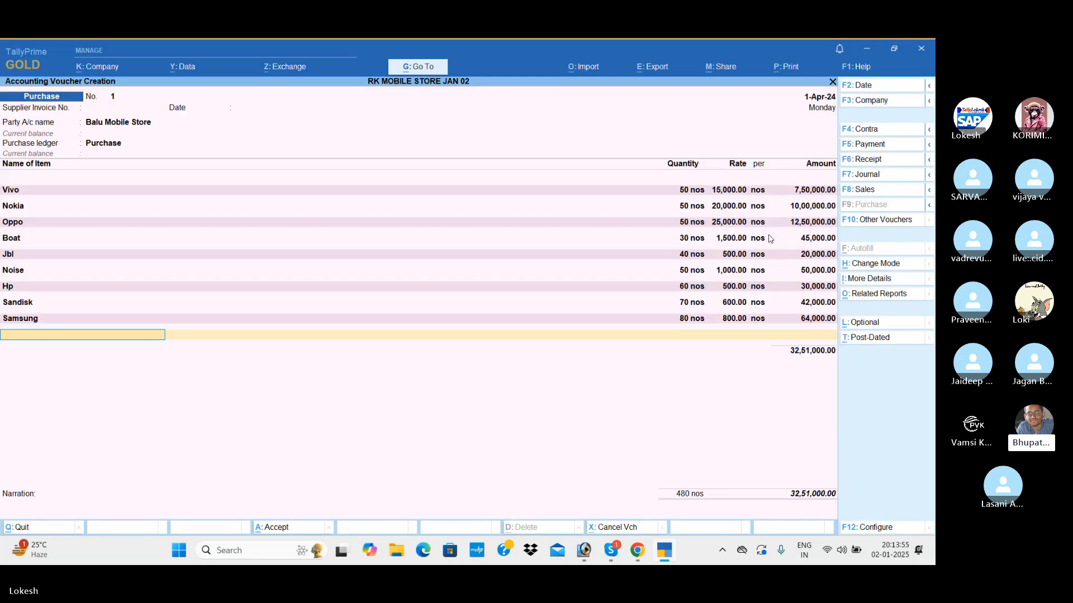
pyautogui.press('Return')
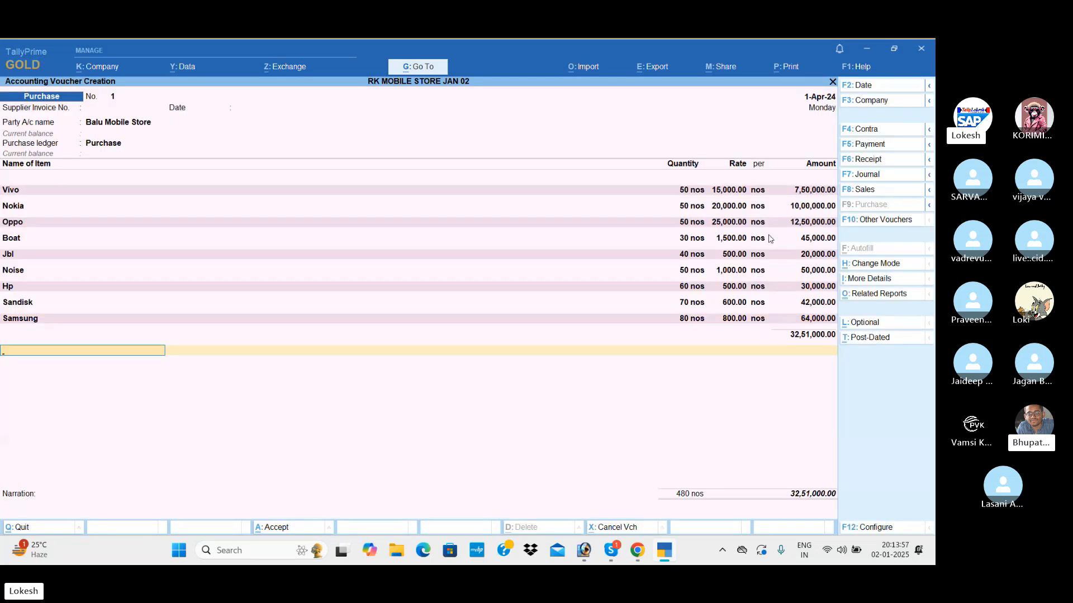
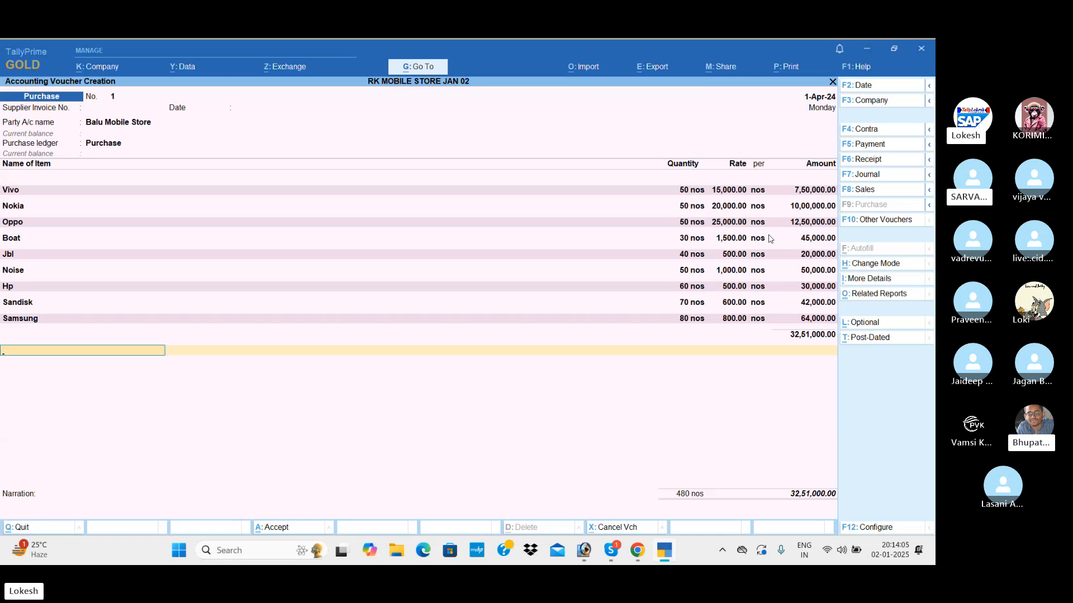
# Finish the purchase voucher for Balu Mobile Store with no narration and save it.
pyautogui.press('Return')
pyautogui.press('Return')
pyautogui.press('Return')
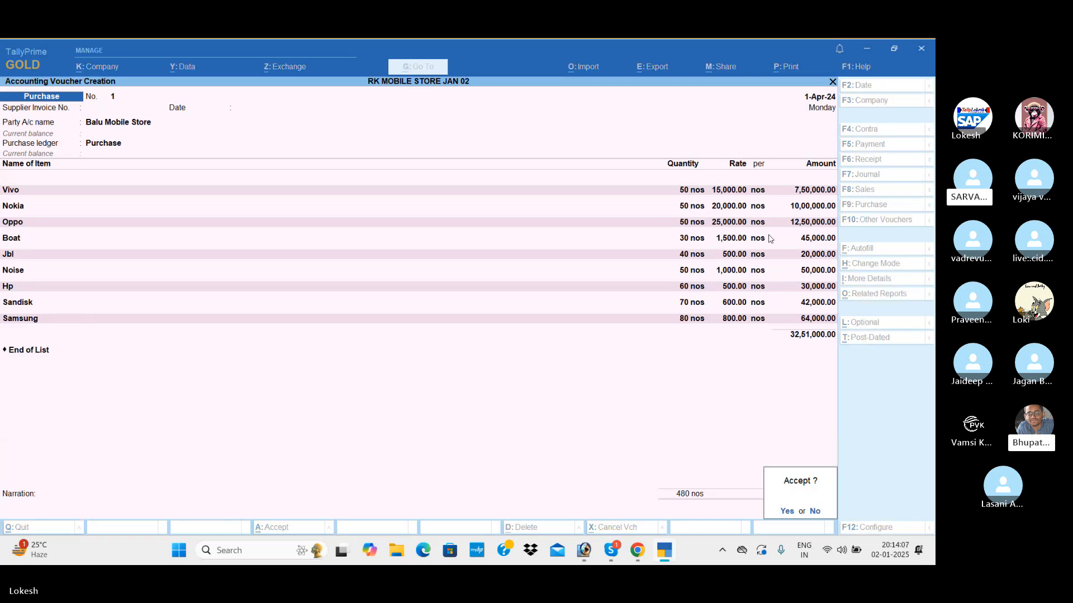
pyautogui.press('Return')
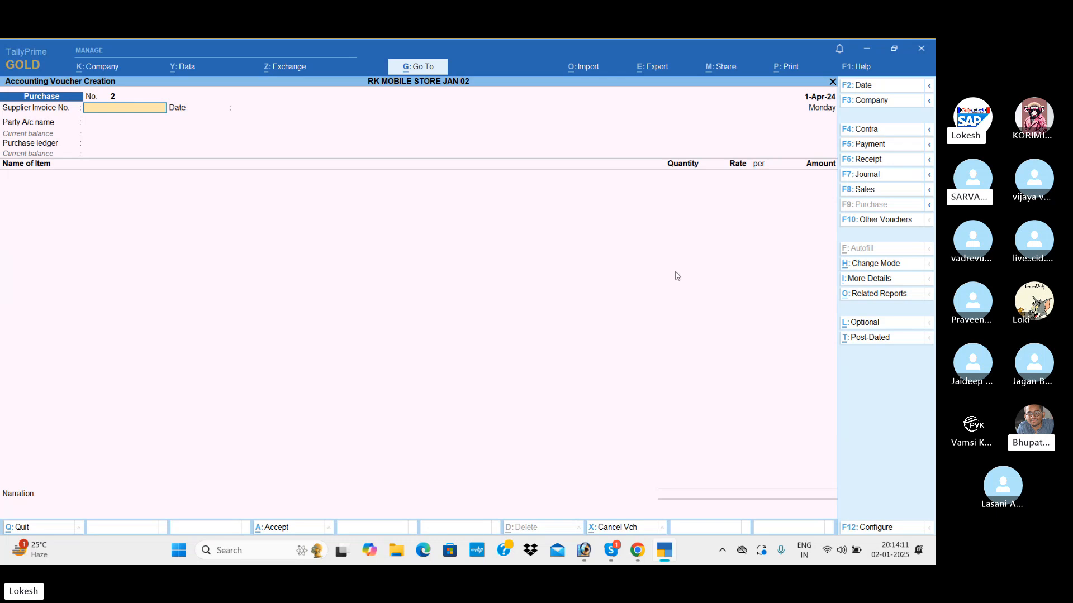
# Start a sales voucher with Kamal Mobile Store as party and Sales as sales ledger, leaving the dispatch and party details at their defaults.
pyautogui.click(889, 192)
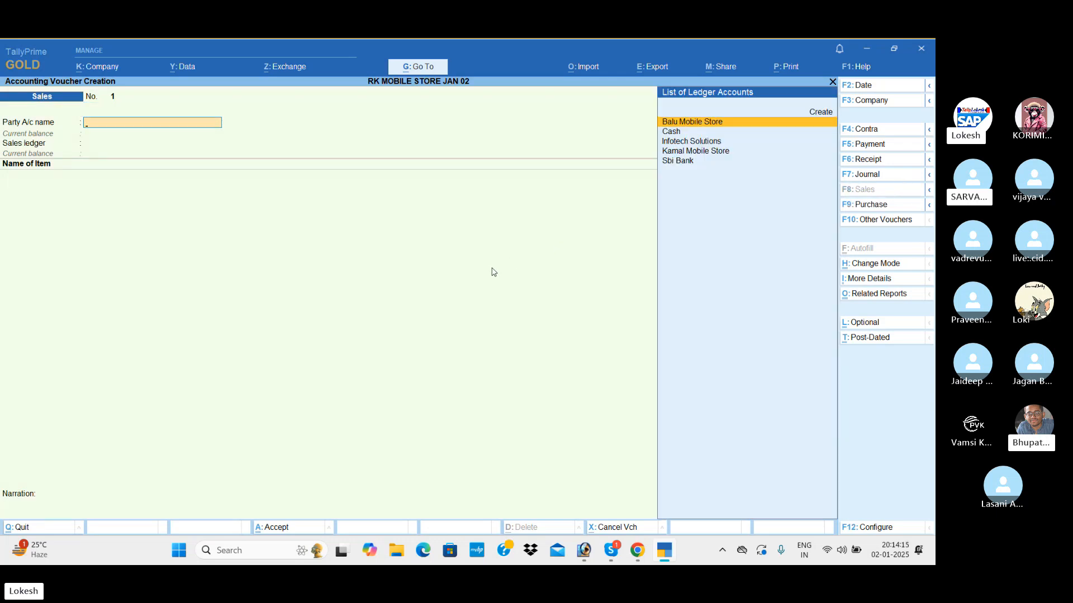
pyautogui.write('ka')
pyautogui.press('Return')
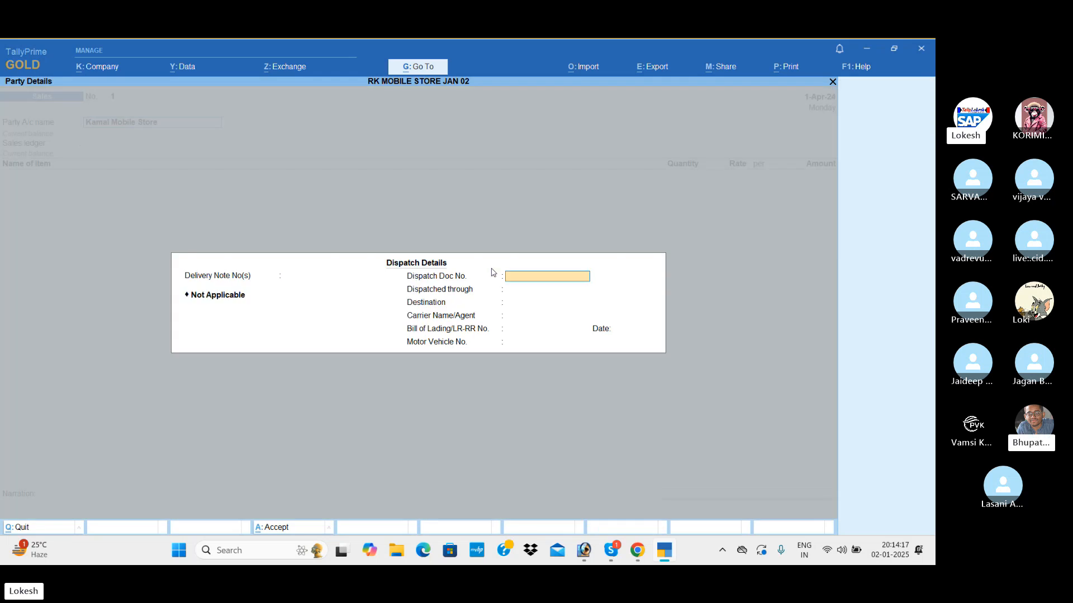
pyautogui.press('Return')
pyautogui.press('Return')
pyautogui.press('Return')
pyautogui.press('Return')
pyautogui.press('Return')
pyautogui.press('Return')
pyautogui.press('Return')
pyautogui.press('Return')
pyautogui.press('Return')
pyautogui.press('Return')
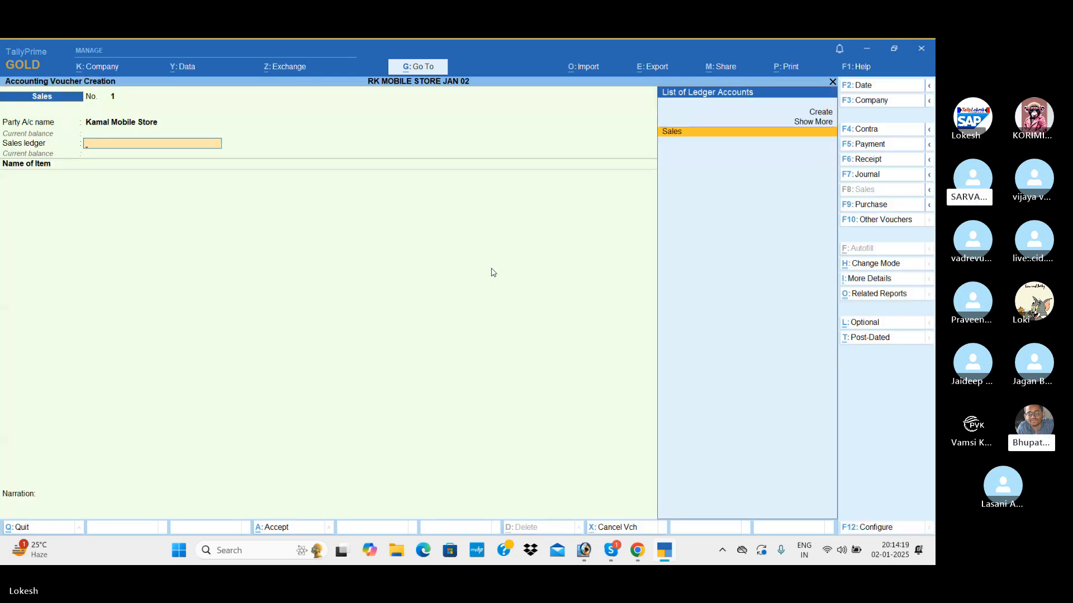
pyautogui.press('Return')
# Add Vivo to the sales voucher with 30 nos at a rate of 20,000 and no tracking number.
pyautogui.write('V')
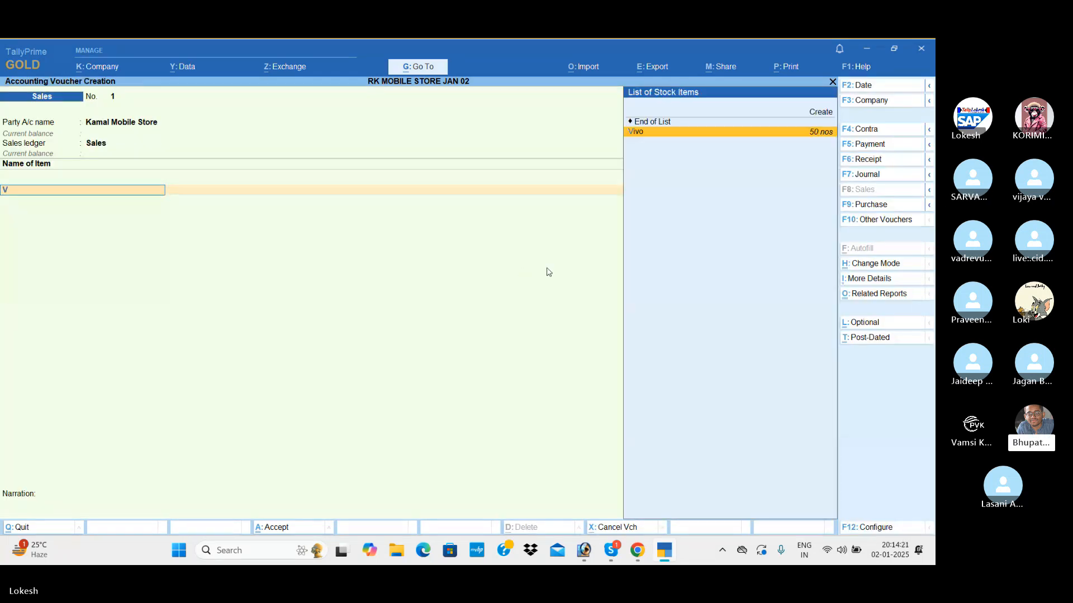
pyautogui.press('Return')
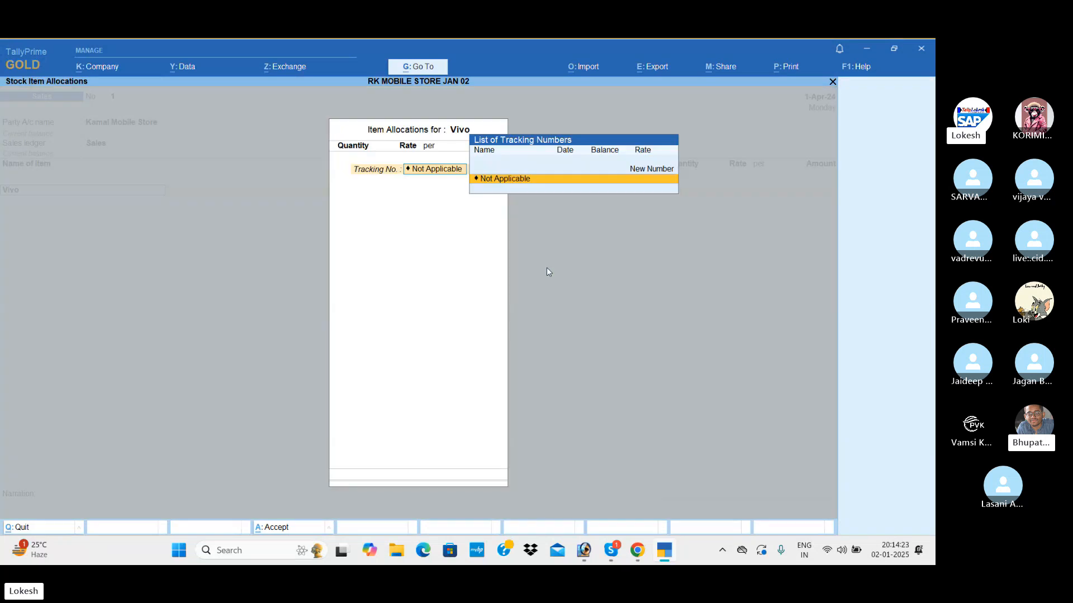
pyautogui.press('Return')
pyautogui.write('30')
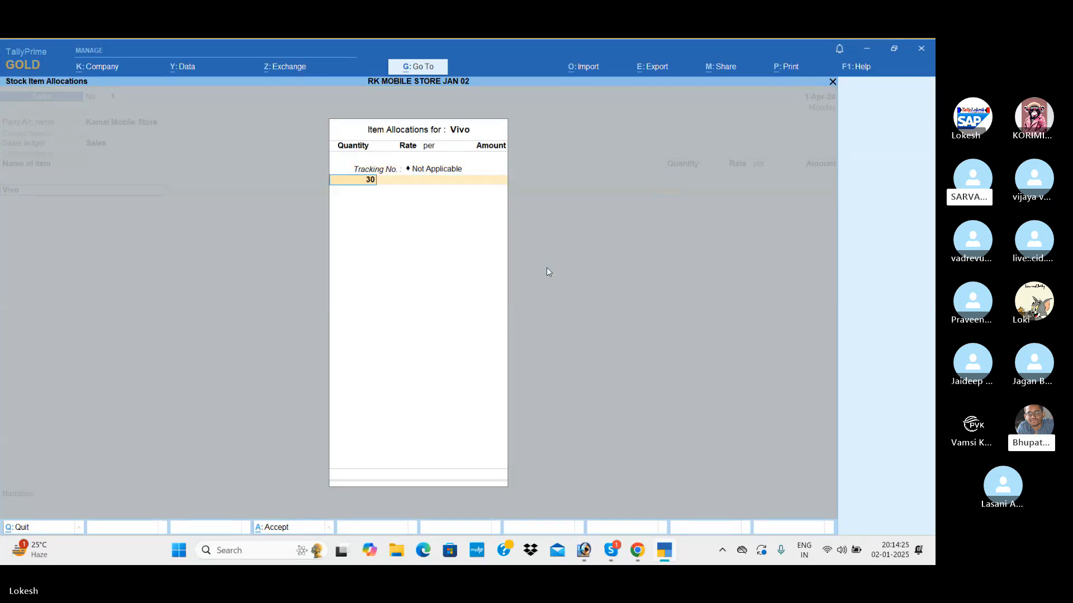
pyautogui.press('Return')
pyautogui.write('20,000')
pyautogui.press('Return')
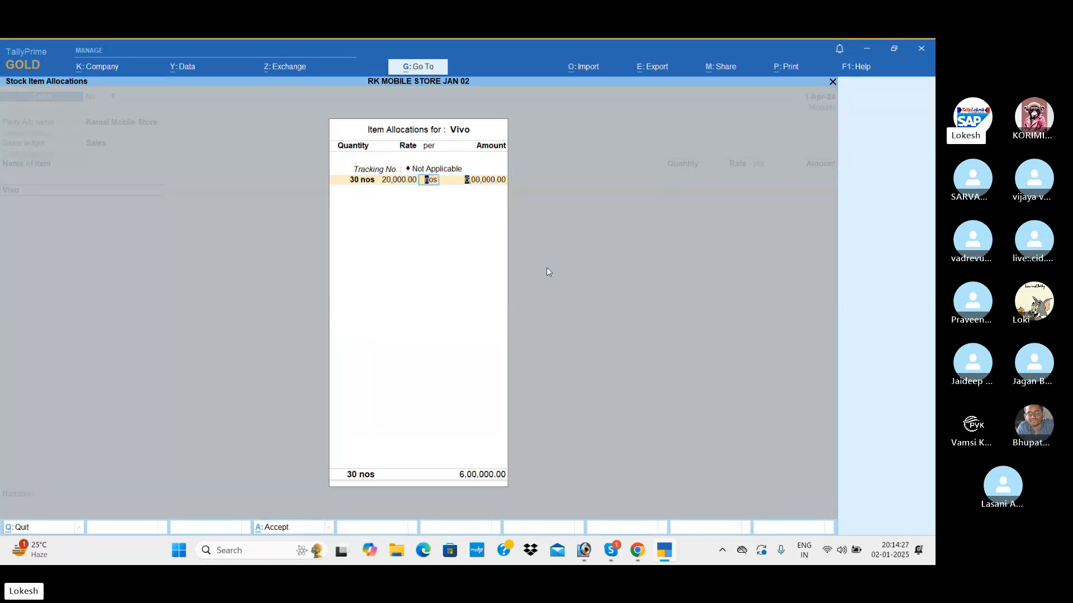
pyautogui.press('Return')
pyautogui.press('Return')
pyautogui.press('Return')
pyautogui.press('Return')
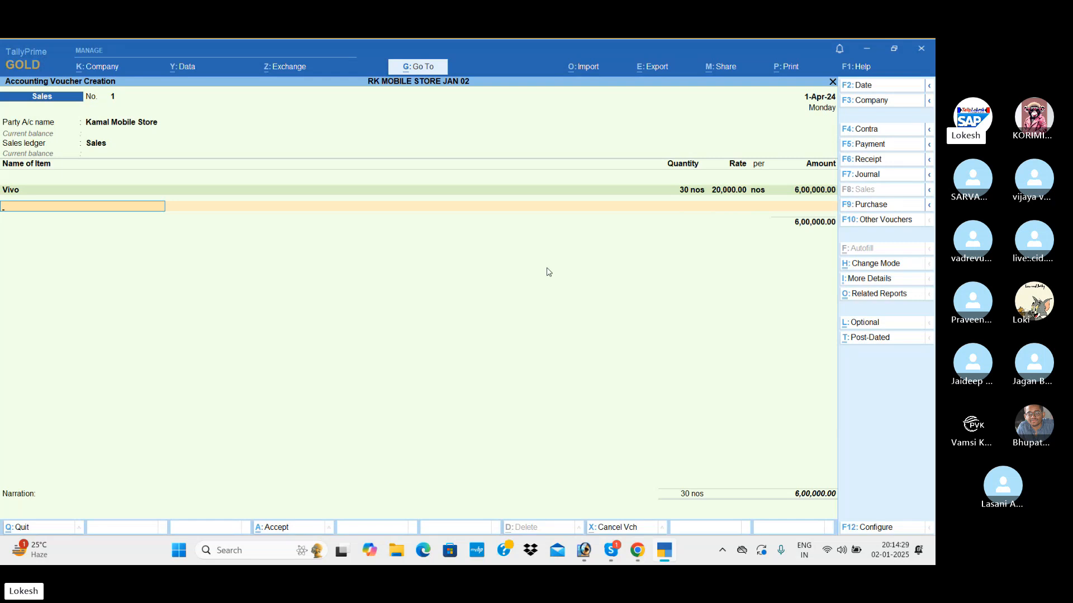
# Add Nokia to the sales voucher with 20 nos at a rate of 25,000 and no tracking number.
pyautogui.write('No')
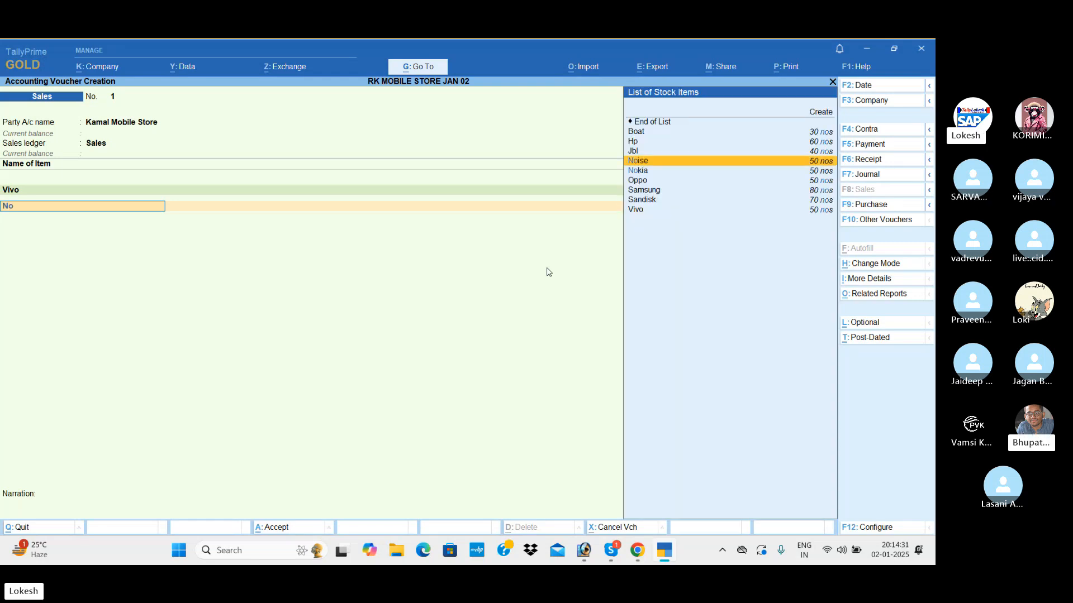
pyautogui.press('Down')
pyautogui.press('Return')
pyautogui.press('Return')
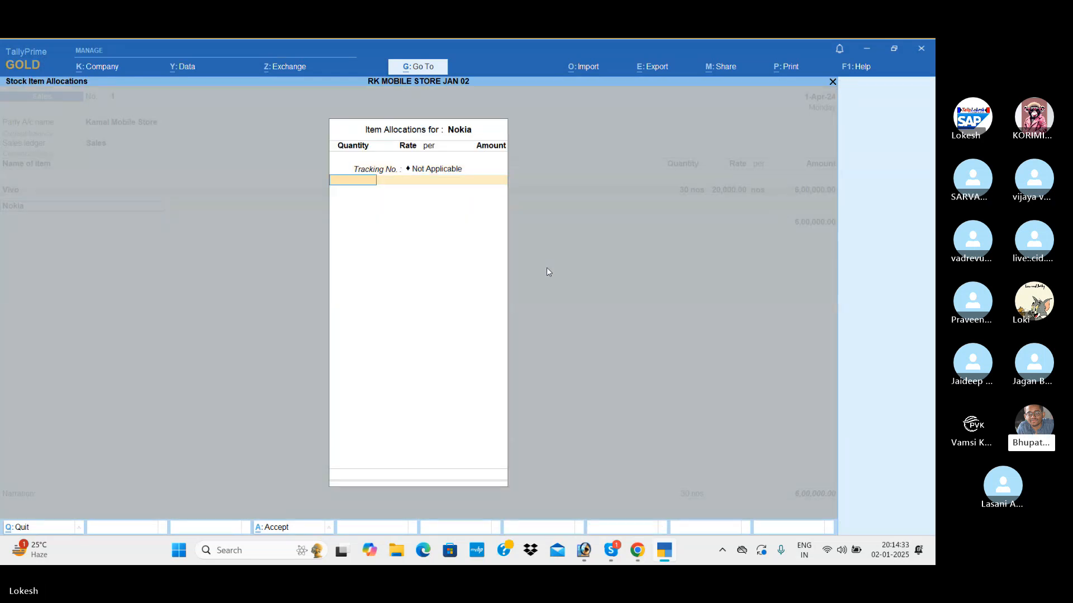
pyautogui.write('20')
pyautogui.press('Return')
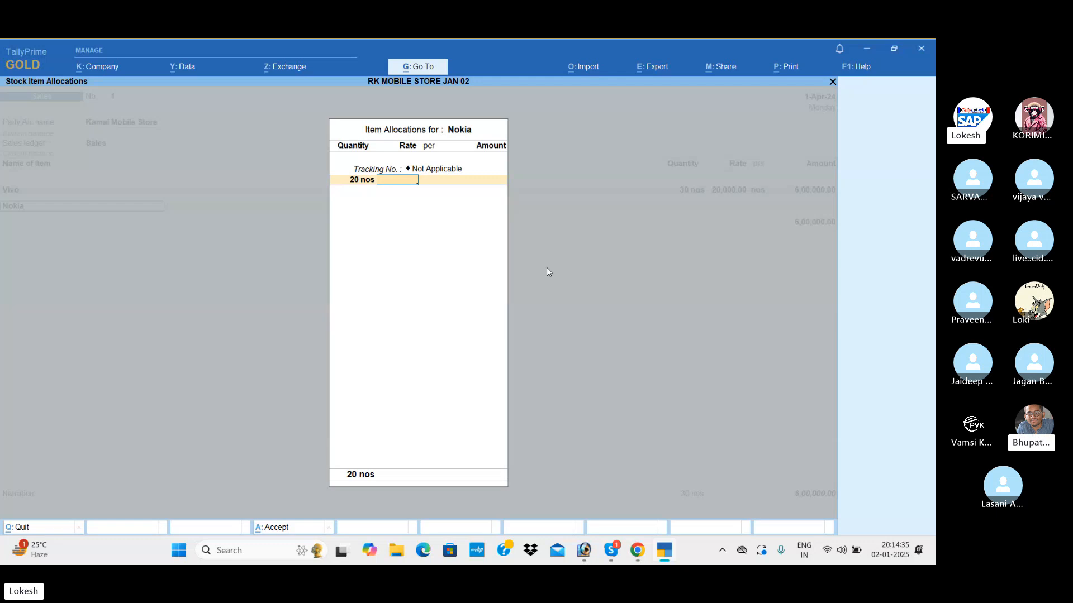
pyautogui.write('25000')
pyautogui.press('Return')
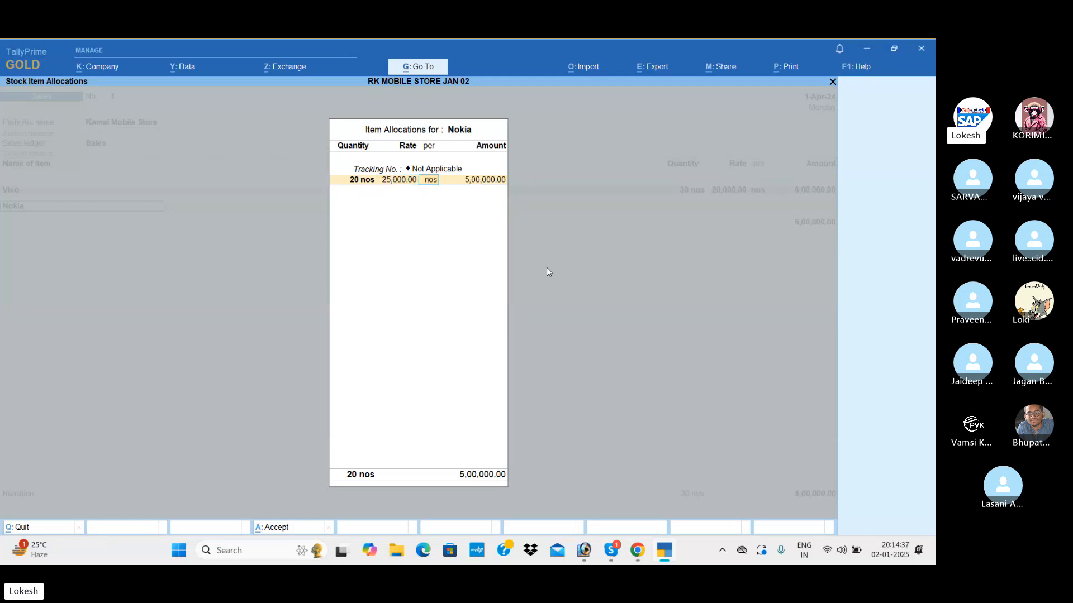
pyautogui.press('Return')
pyautogui.press('Return')
pyautogui.press('Return')
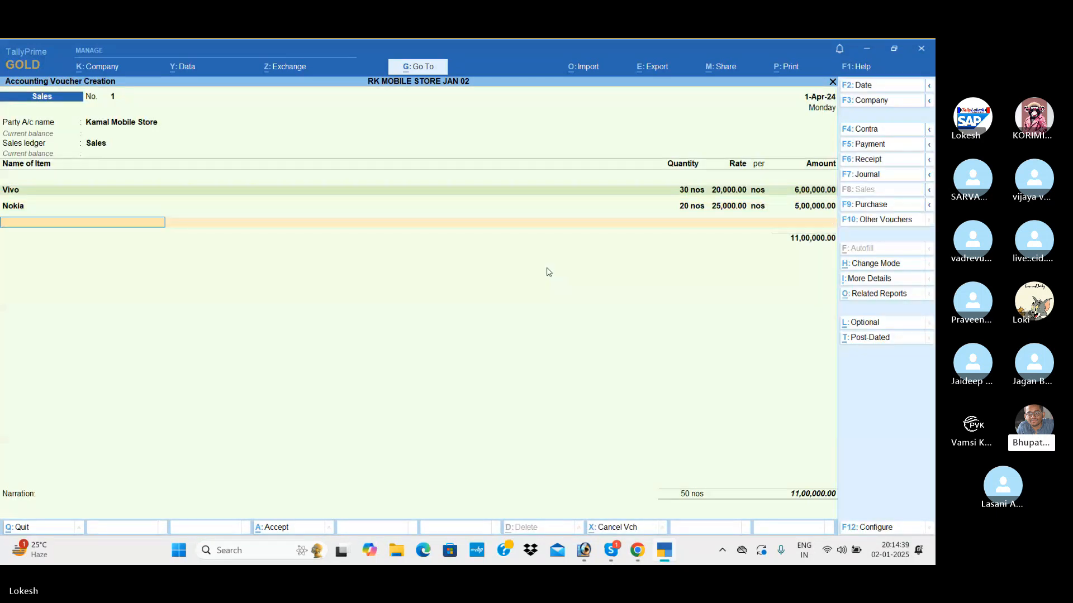
# Add Sandisk to the sales voucher with 40 nos at a rate of 1,000 and no tracking number.
pyautogui.write('Sa')
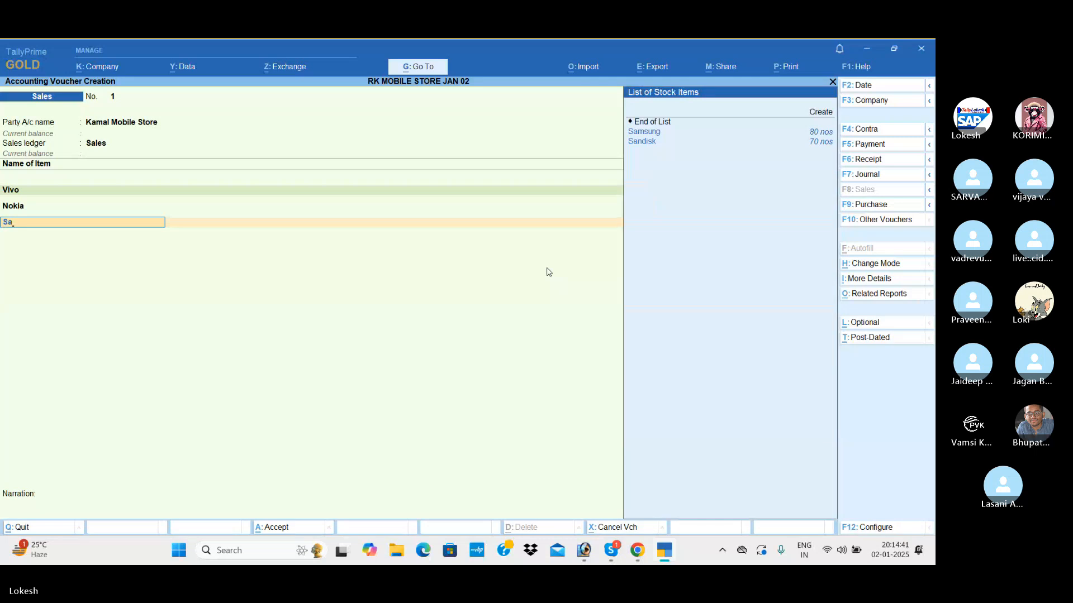
pyautogui.press('Down')
pyautogui.press('Return')
pyautogui.press('Return')
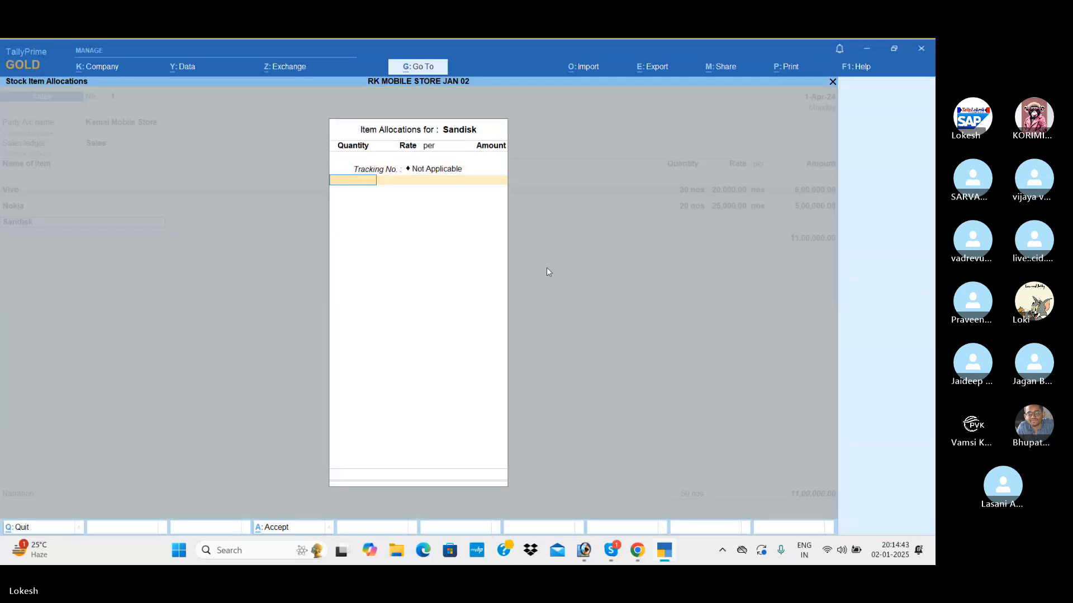
pyautogui.write('40')
pyautogui.press('Return')
pyautogui.write('1,')
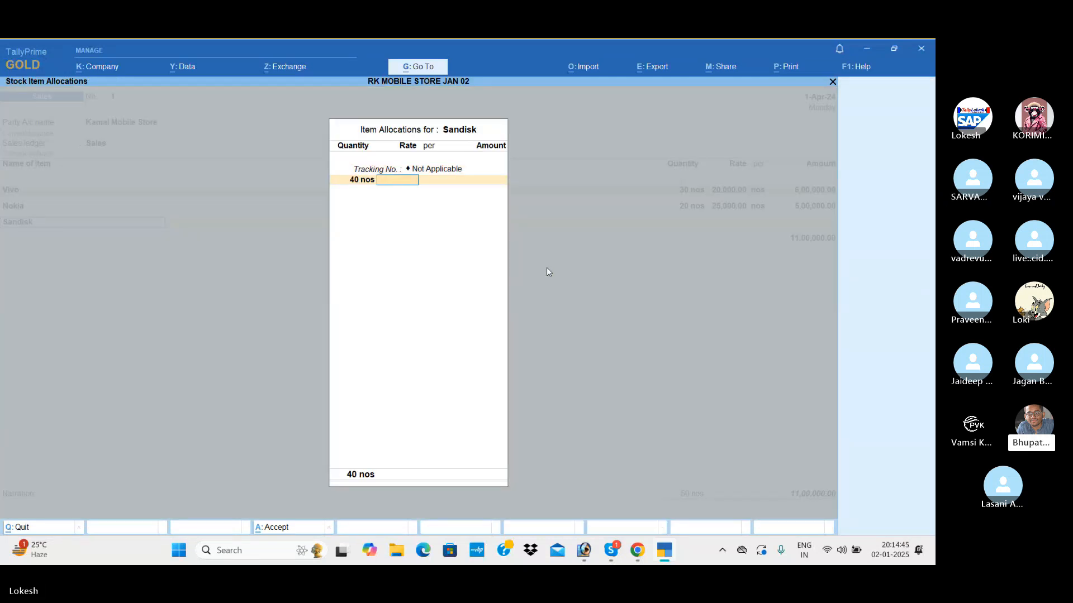
pyautogui.write('000')
pyautogui.press('Return')
pyautogui.press('Return')
pyautogui.press('Return')
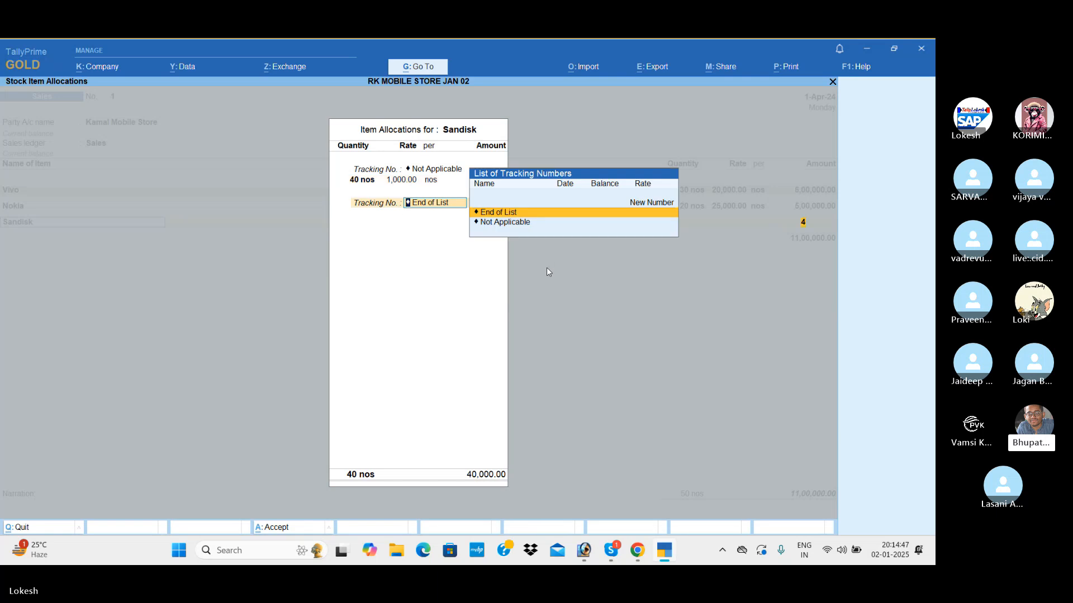
pyautogui.press('Return')
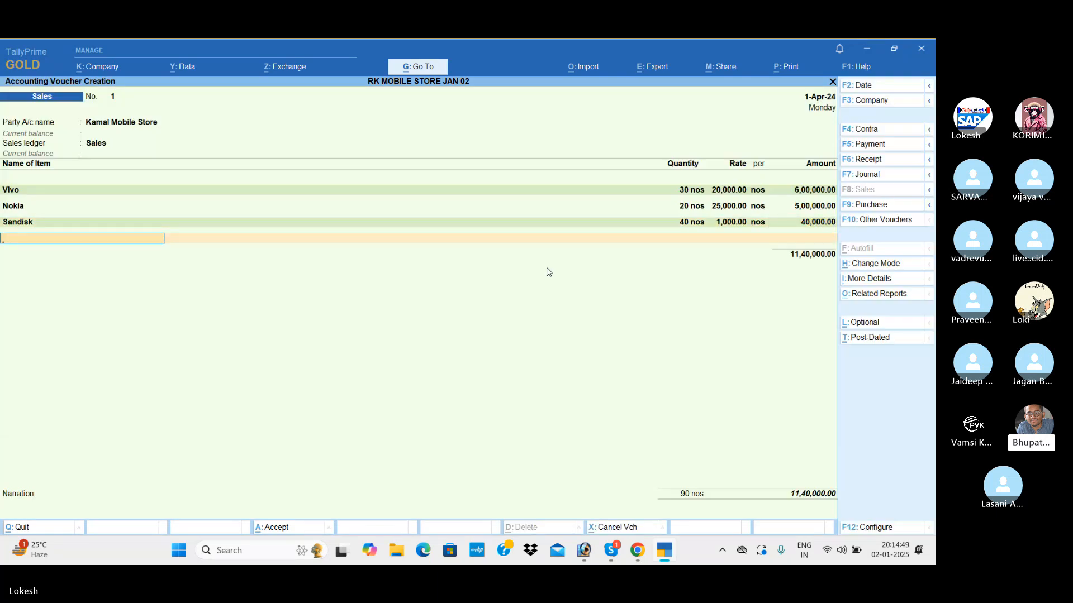
# Add Boat to the sales voucher with 30 nos at a rate of 2,000 and no tracking number.
pyautogui.write('Bo')
pyautogui.press('Return')
pyautogui.press('Return')
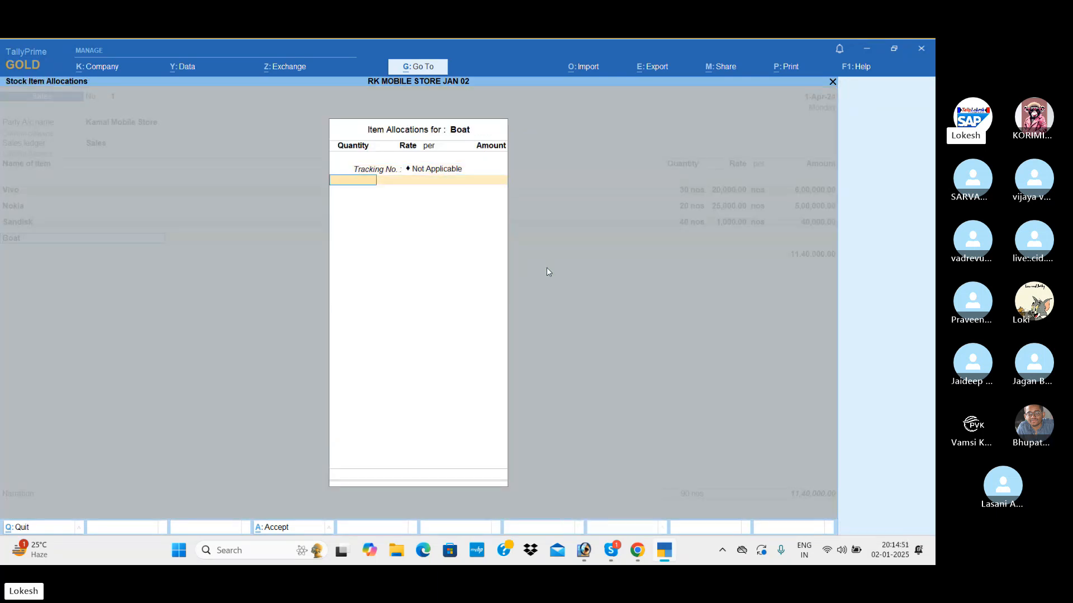
pyautogui.write('30')
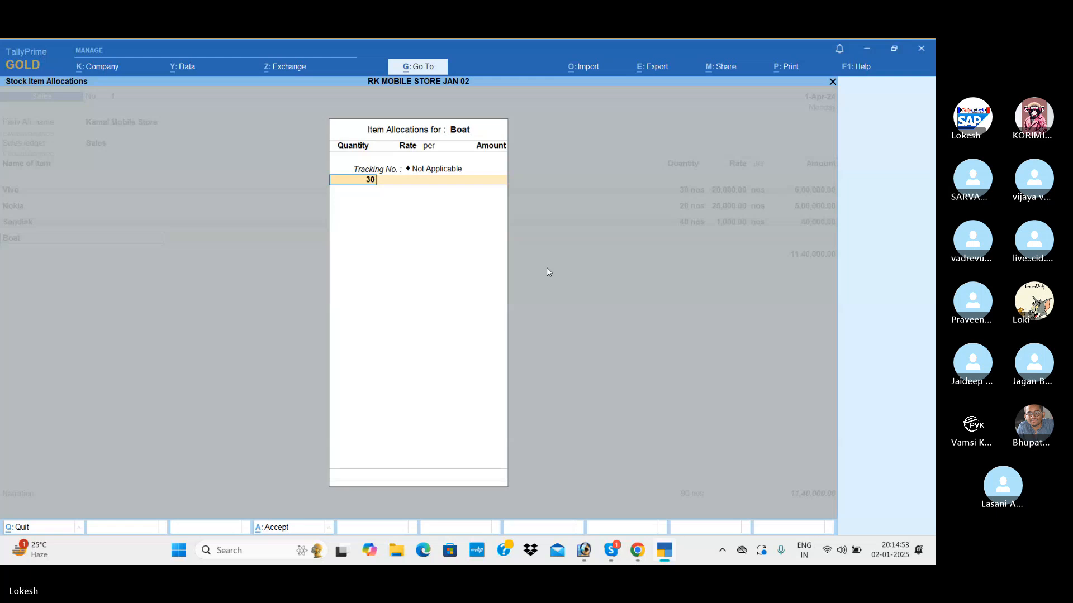
pyautogui.press('Return')
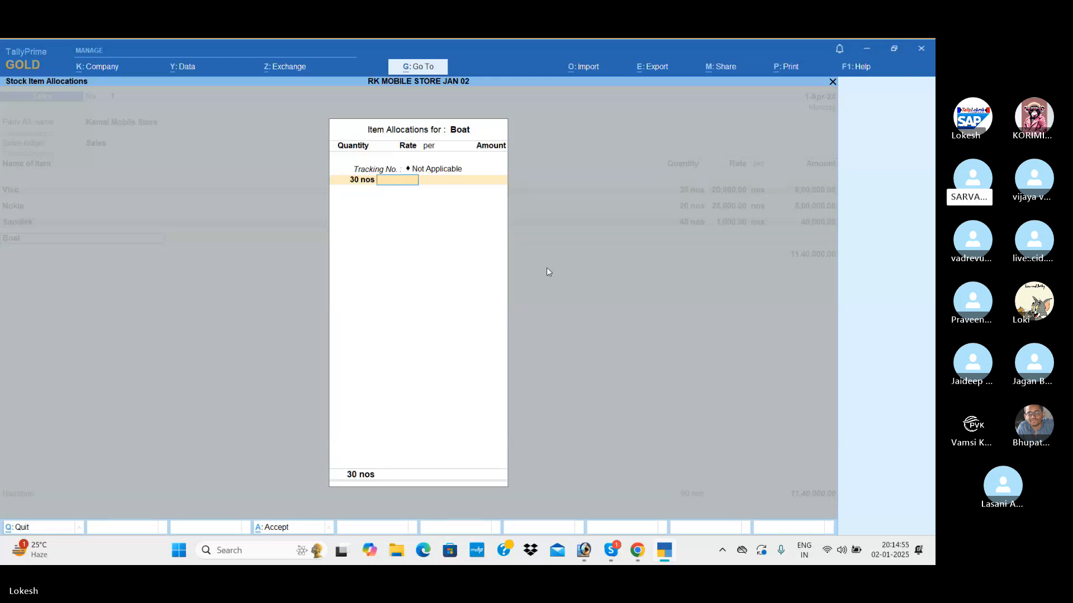
pyautogui.write('2000')
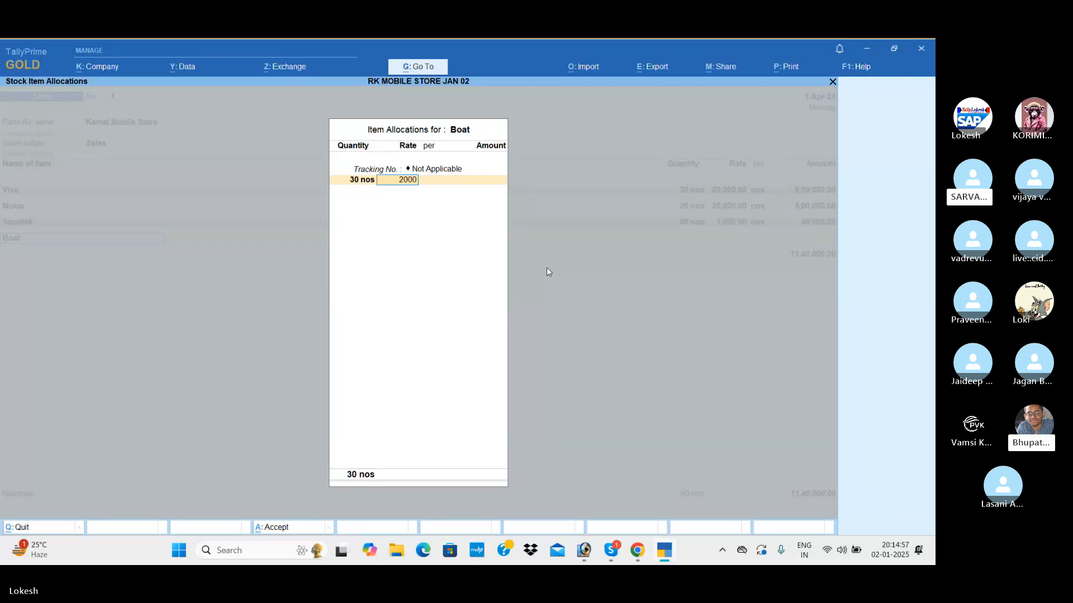
pyautogui.press('Return')
pyautogui.press('Return')
pyautogui.press('Return')
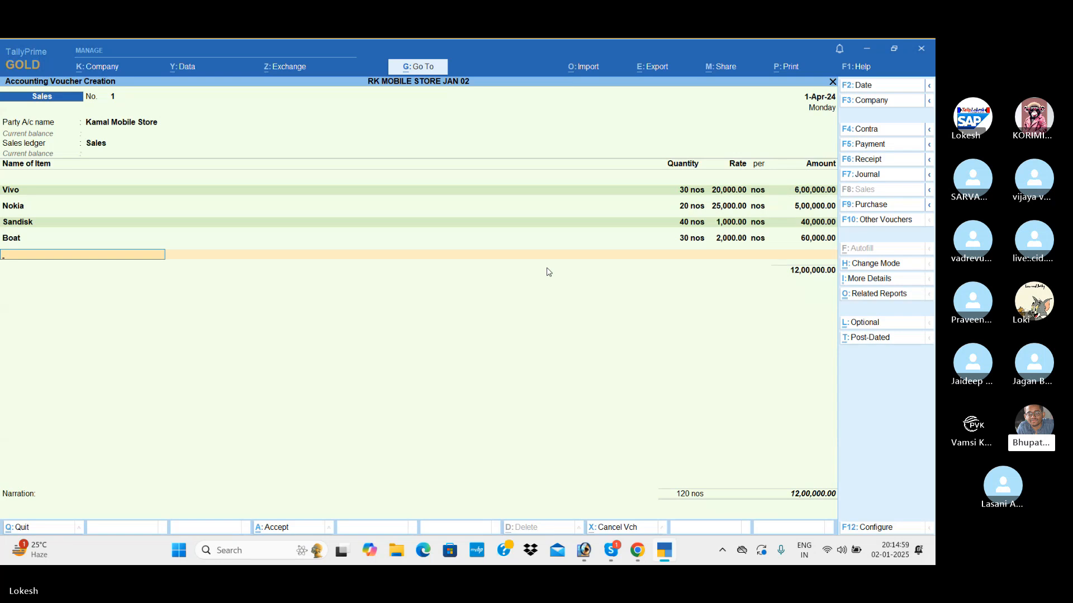
# Add Jbl to the sales voucher with 20 nos at a rate of 1,000 and no tracking number.
pyautogui.write('jbl')
pyautogui.press('Return')
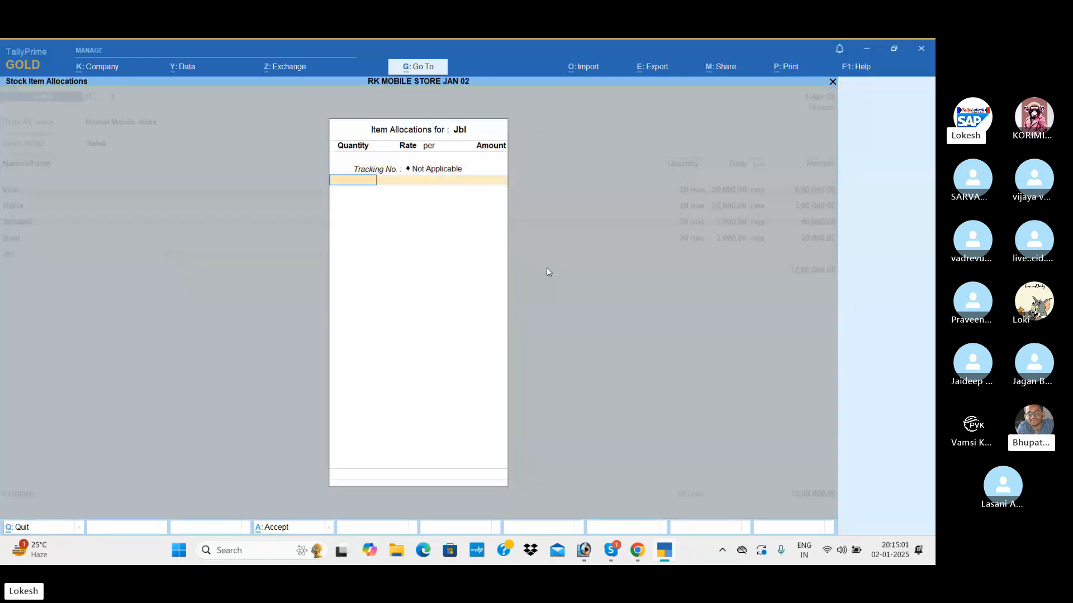
pyautogui.write('20')
pyautogui.press('Return')
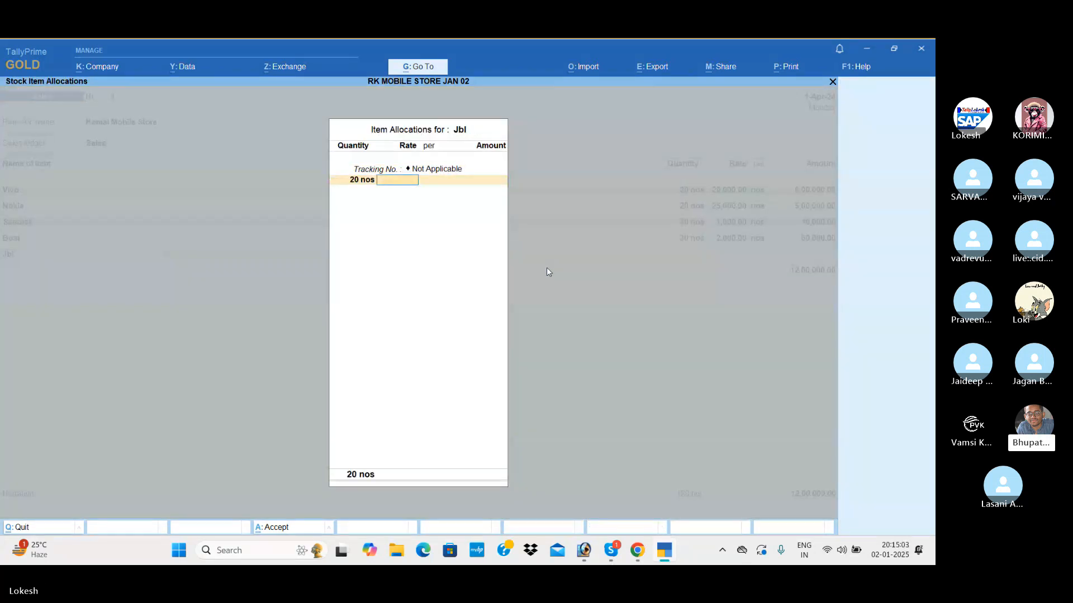
pyautogui.write('1000')
pyautogui.press('Return')
pyautogui.press('Return')
pyautogui.press('Return')
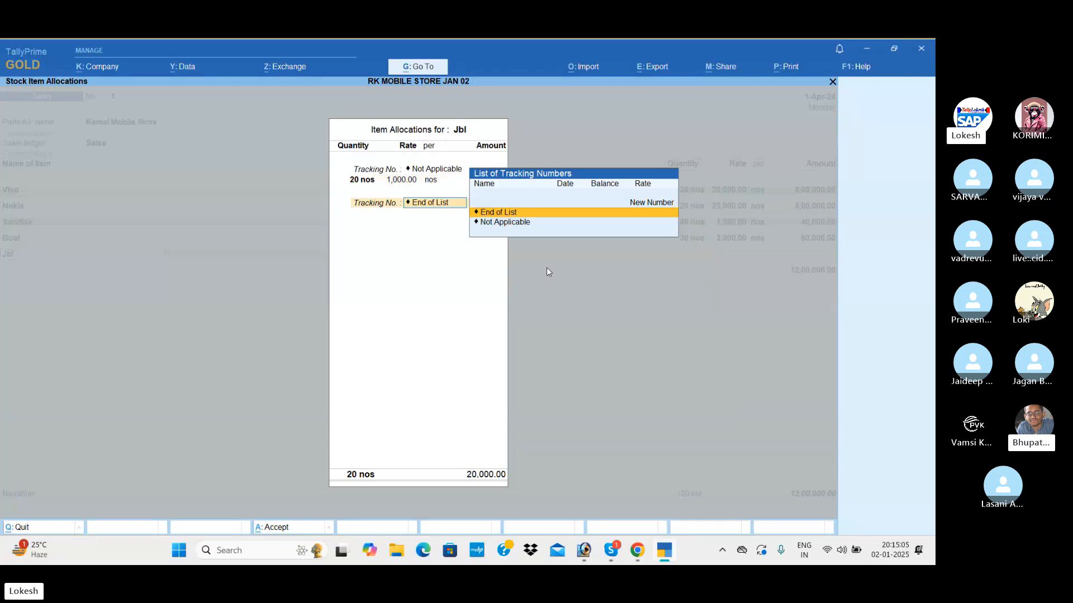
pyautogui.press('Return')
# Add Noise to the sales voucher with 25 nos at a rate of 1,200 and no tracking number.
pyautogui.press('Return')
pyautogui.write('No')
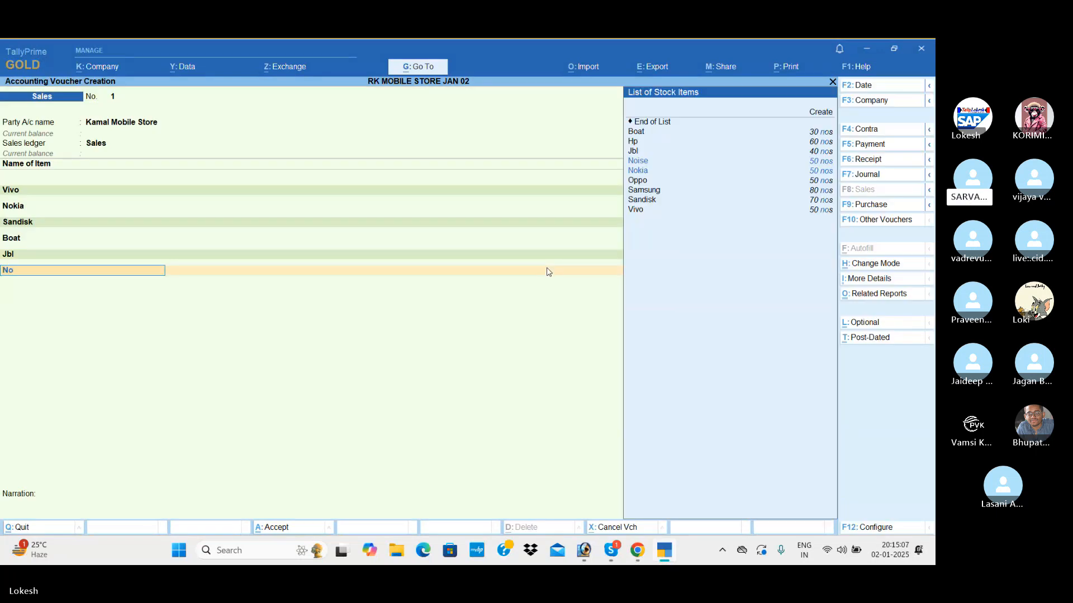
pyautogui.press('Return')
pyautogui.press('Return')
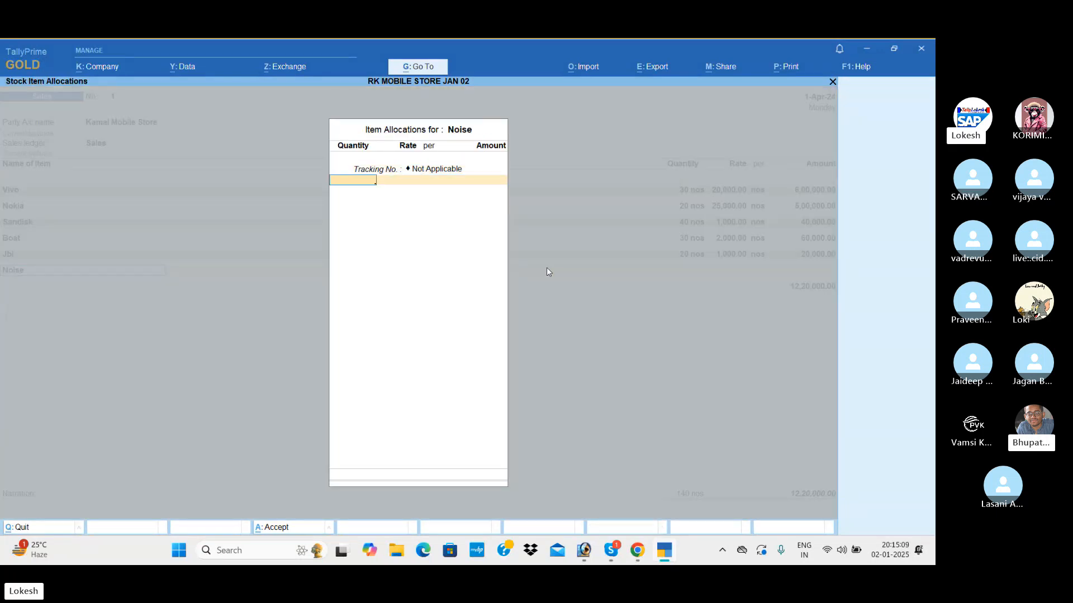
pyautogui.write('25')
pyautogui.press('Return')
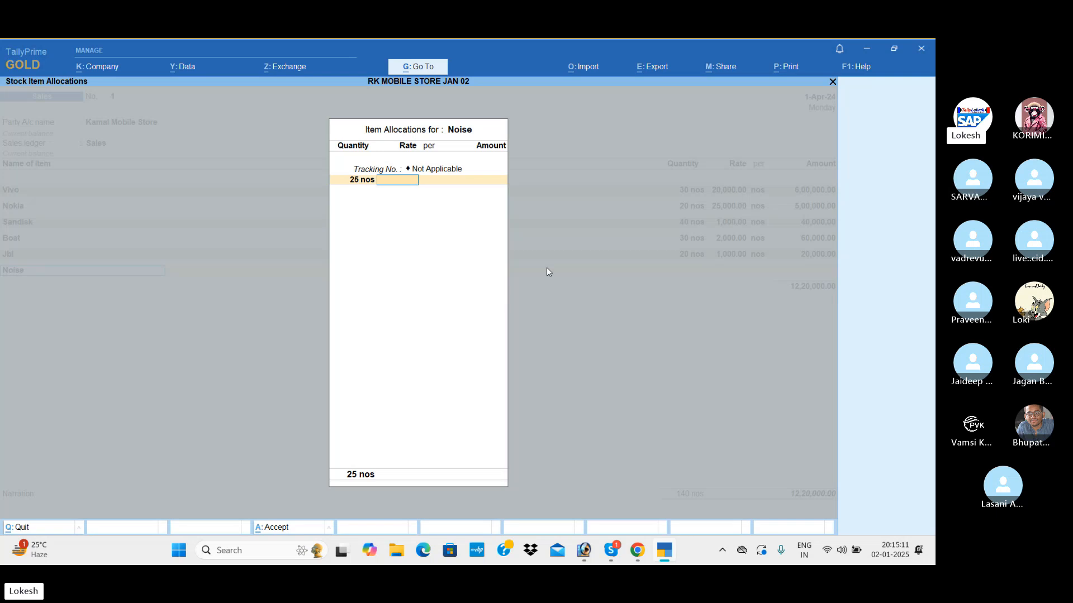
pyautogui.write('1200')
pyautogui.press('Return')
pyautogui.press('Return')
pyautogui.press('Return')
pyautogui.press('Return')
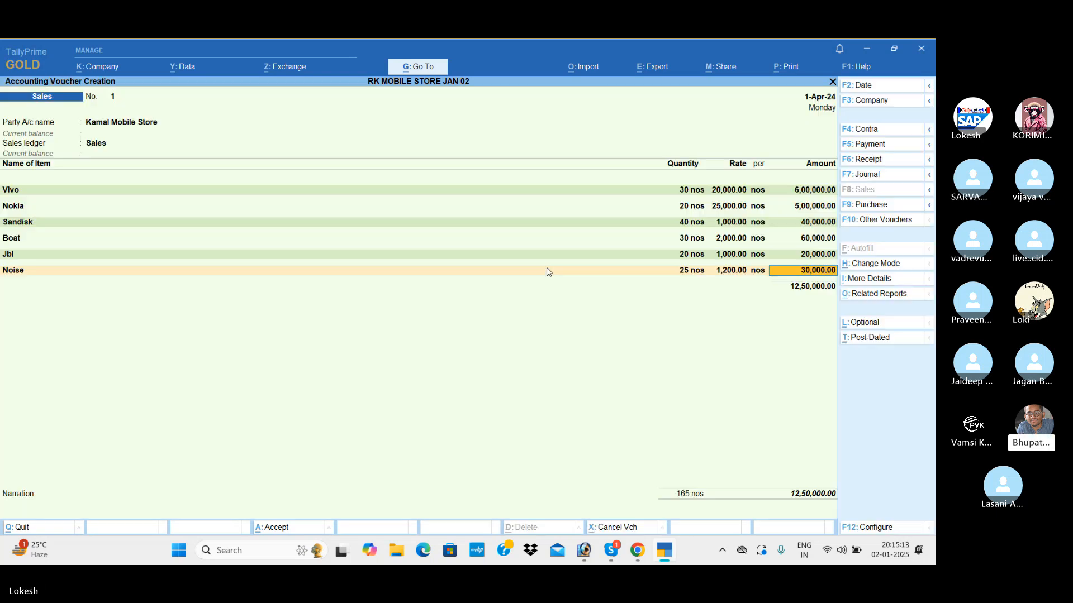
pyautogui.press('Return')
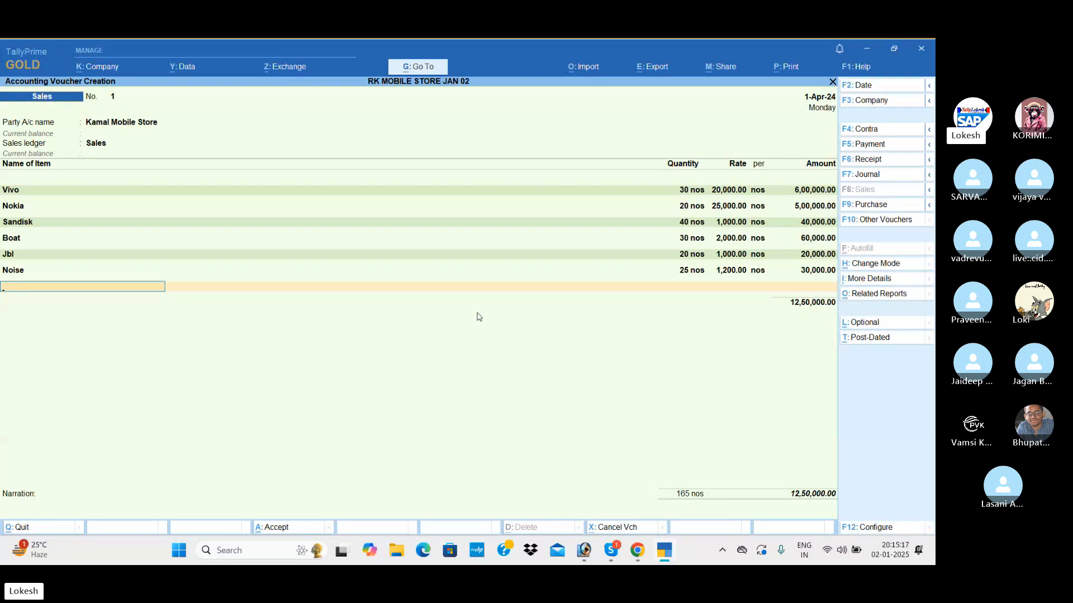
# End the sales voucher's item list, leave the narration blank and save the voucher.
pyautogui.press('Return')
pyautogui.press('Return')
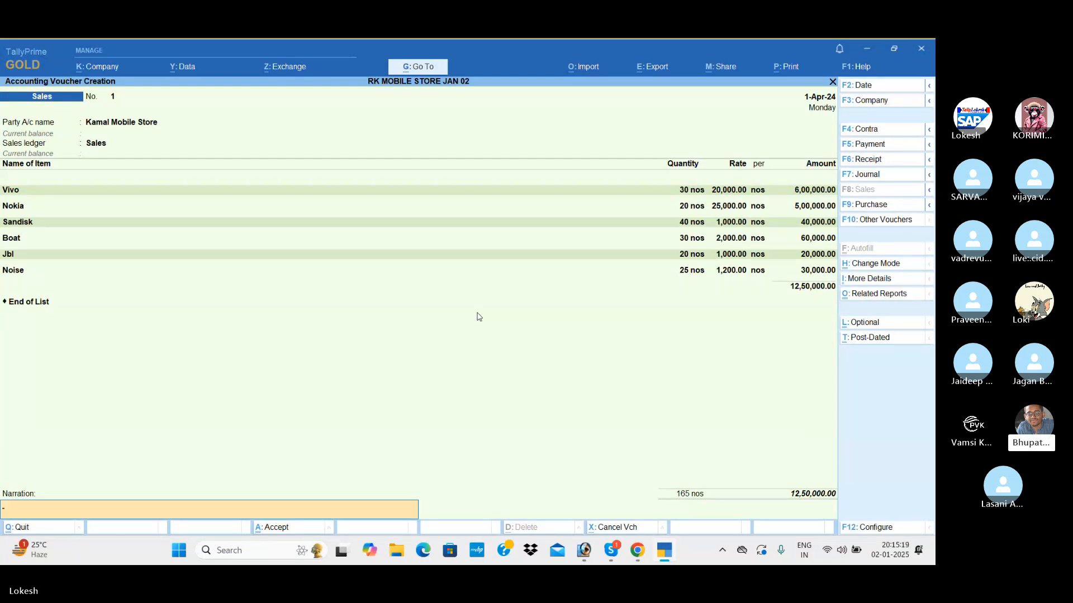
pyautogui.press('Return')
pyautogui.press('Return')
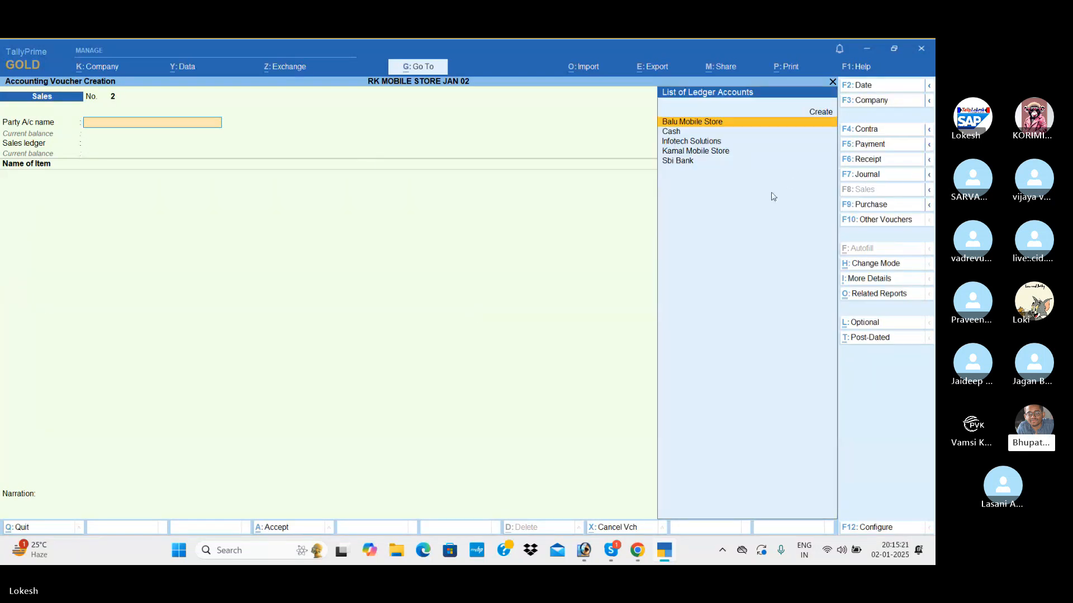
# Start a journal voucher and debit the Tally Software ledger with 22,000.
pyautogui.click(875, 175)
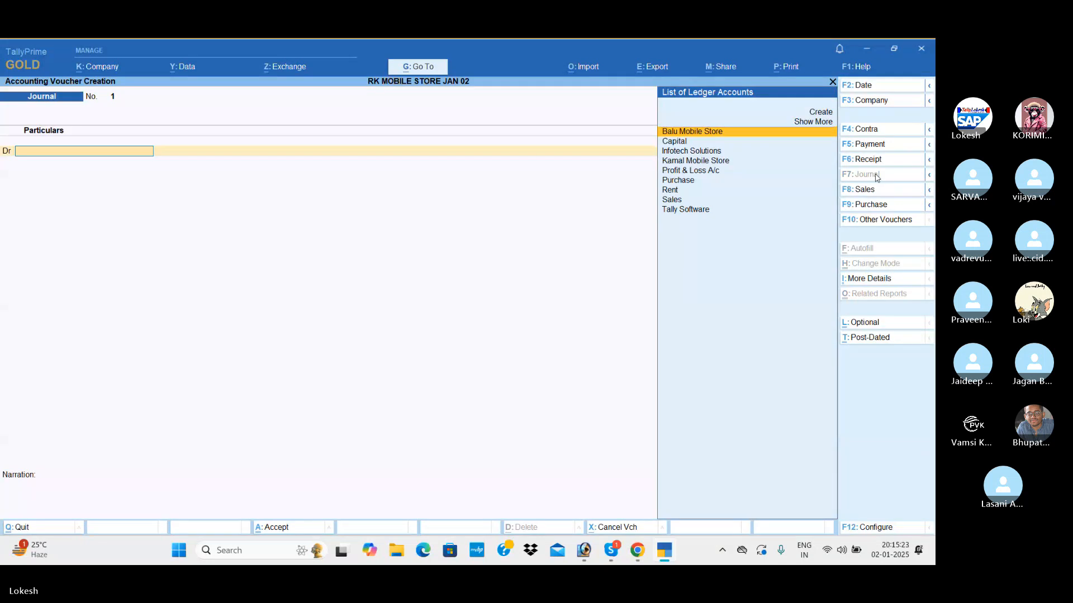
pyautogui.press('Down')
pyautogui.press('Down')
pyautogui.press('Down')
pyautogui.press('Down')
pyautogui.press('Down')
pyautogui.press('Down')
pyautogui.press('Down')
pyautogui.press('Down')
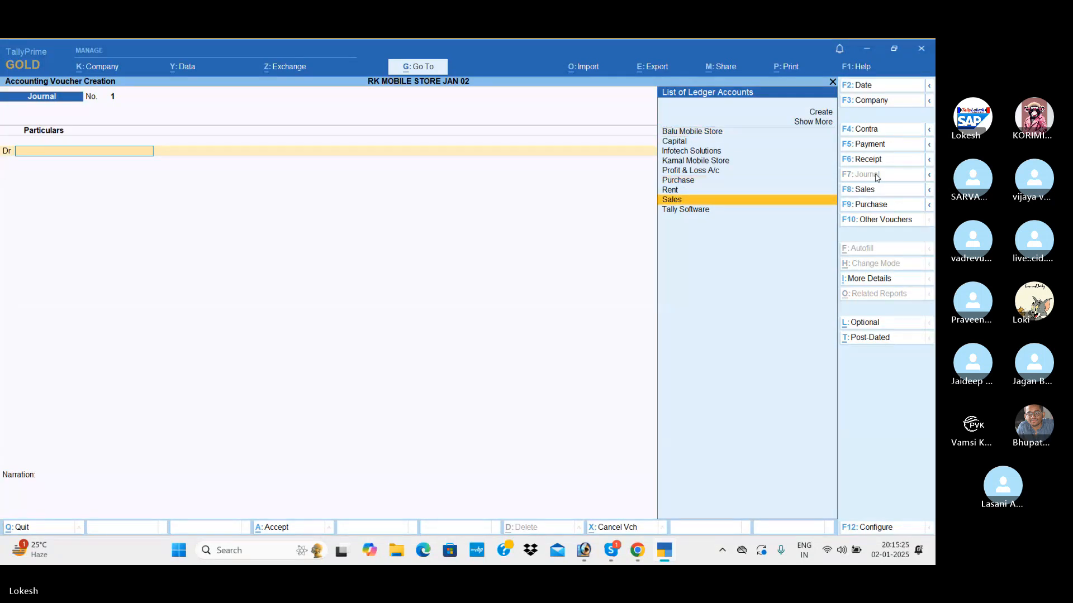
pyautogui.press('Return')
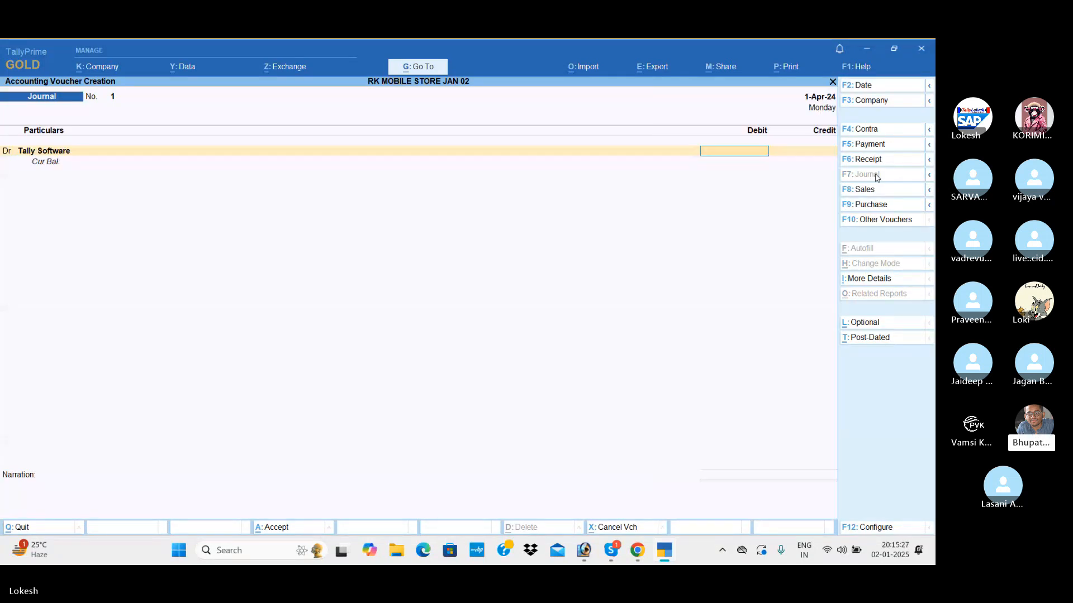
pyautogui.write('22000')
pyautogui.press('Return')
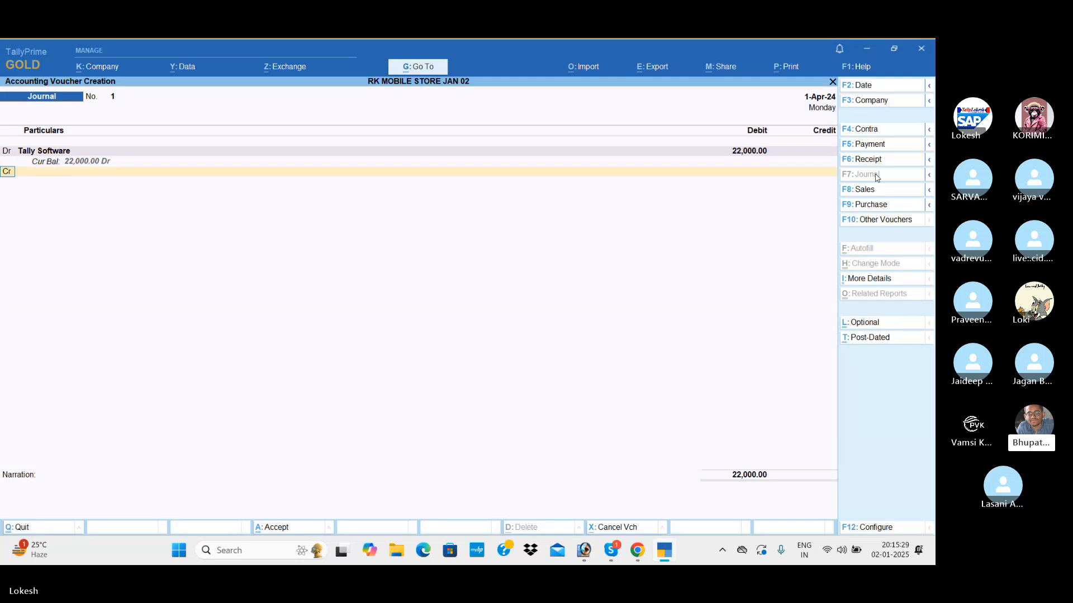
# Credit Infotech Solutions with 22,000, leave the narration blank and save the journal voucher.
pyautogui.write('inf')
pyautogui.press('Return')
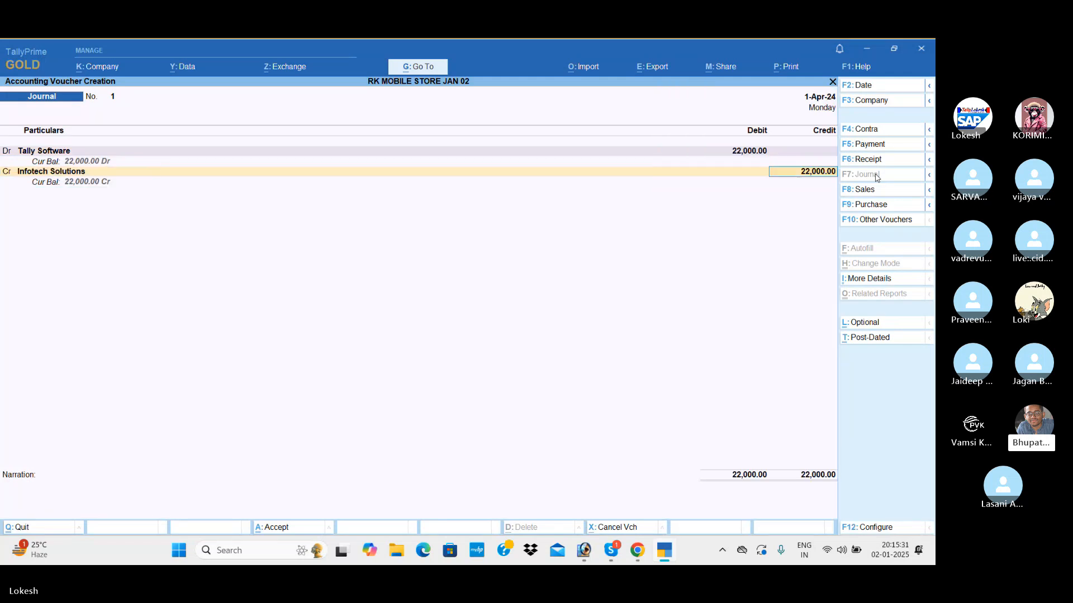
pyautogui.press('Return')
pyautogui.press('Return')
pyautogui.press('Return')
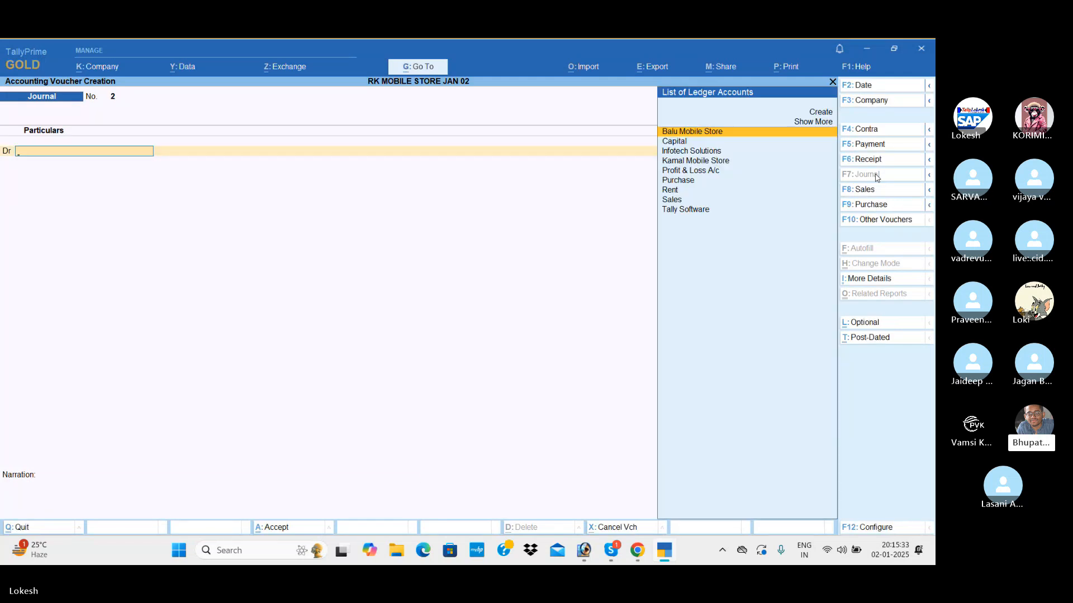
# Start a payment voucher and debit Balu Mobile Store with 2,00,000.
pyautogui.click(888, 147)
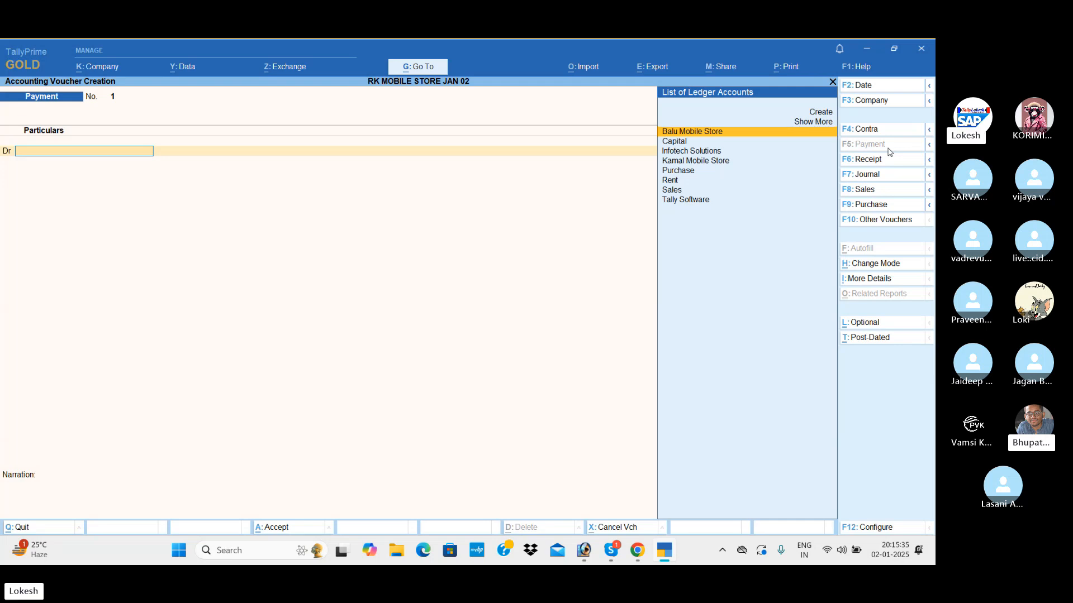
pyautogui.press('Return')
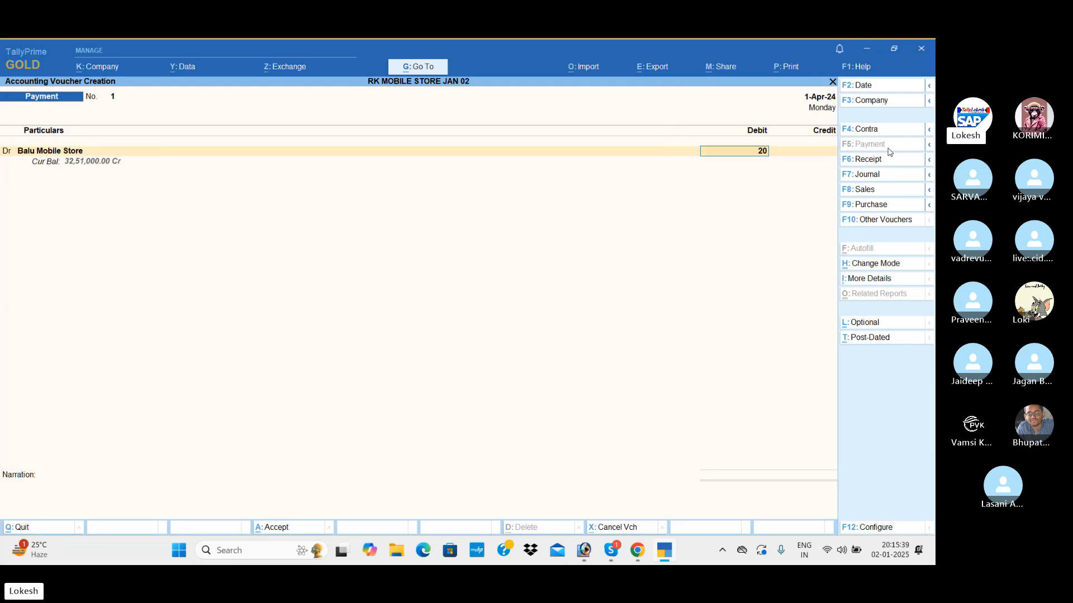
pyautogui.write('200000')
pyautogui.press('Return')
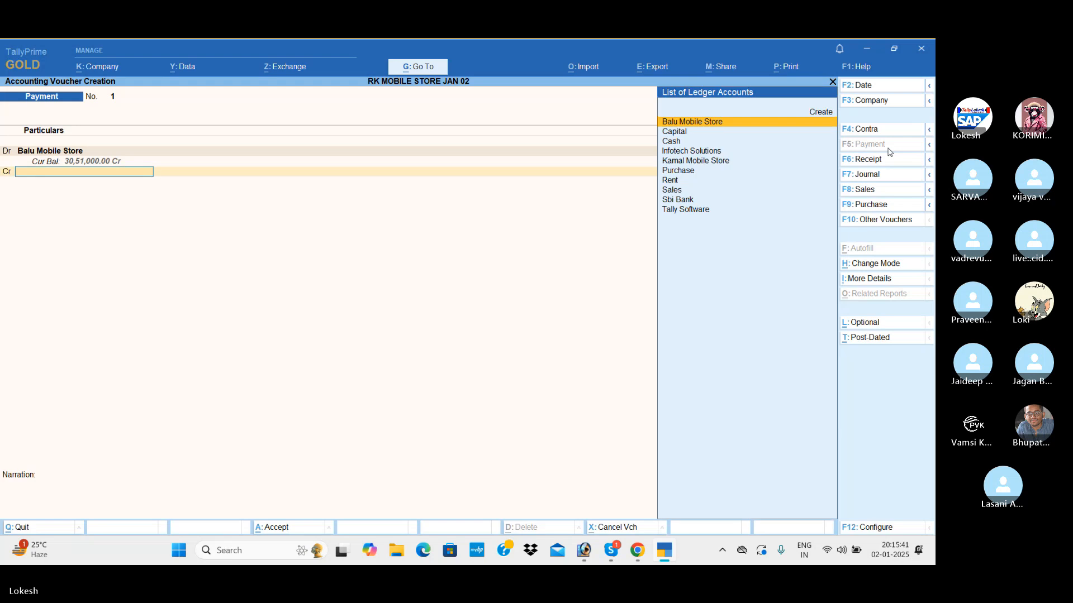
# Credit Cash with 2,00,000, leave the narration blank and save the payment voucher for Balu Mobile Store.
pyautogui.press('Down')
pyautogui.press('Down')
pyautogui.press('Return')
pyautogui.press('Return')
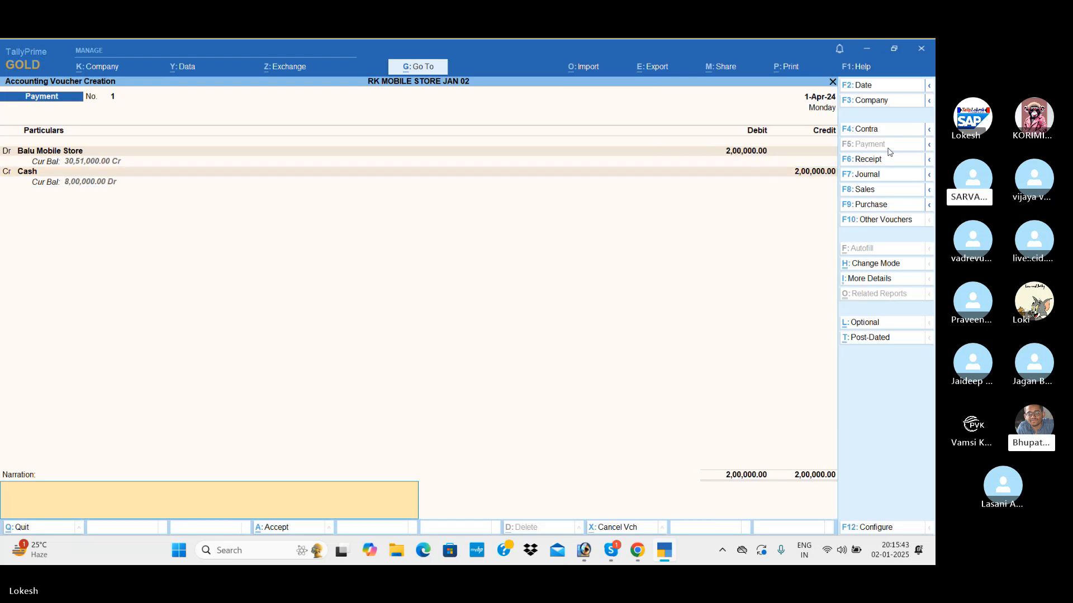
pyautogui.press('Return')
pyautogui.press('Return')
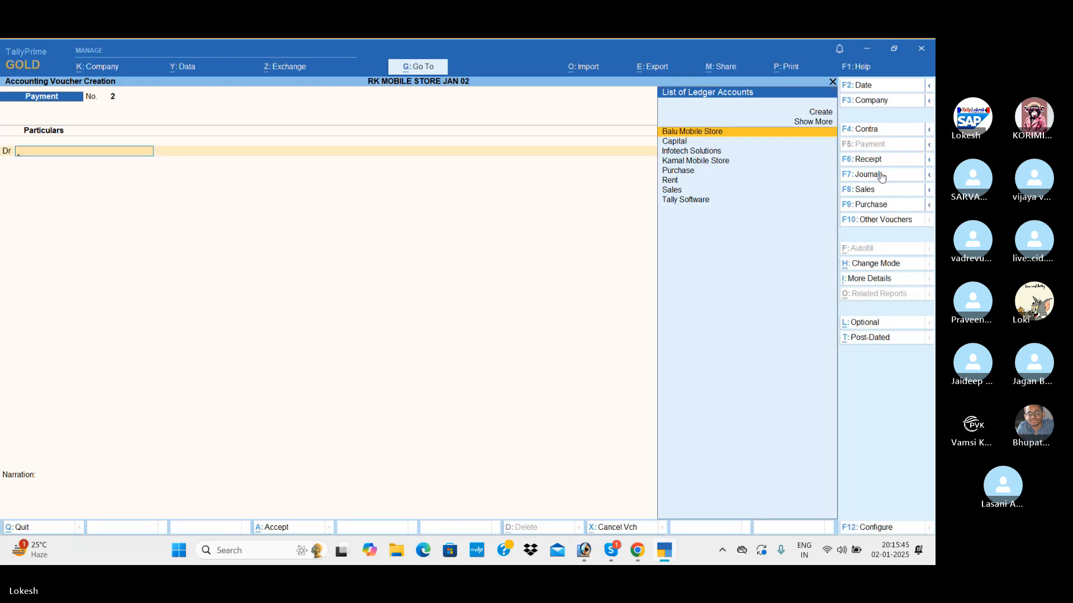
# Start a receipt voucher and credit Kamal Mobile Store with 1,00,000.
pyautogui.click(869, 162)
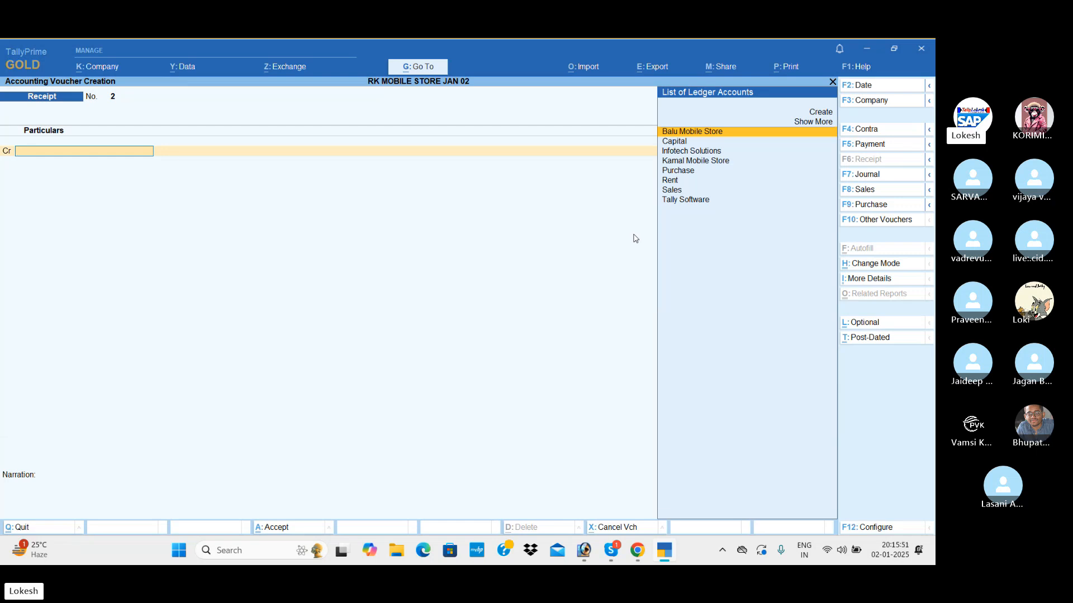
pyautogui.write('k')
pyautogui.press('Return')
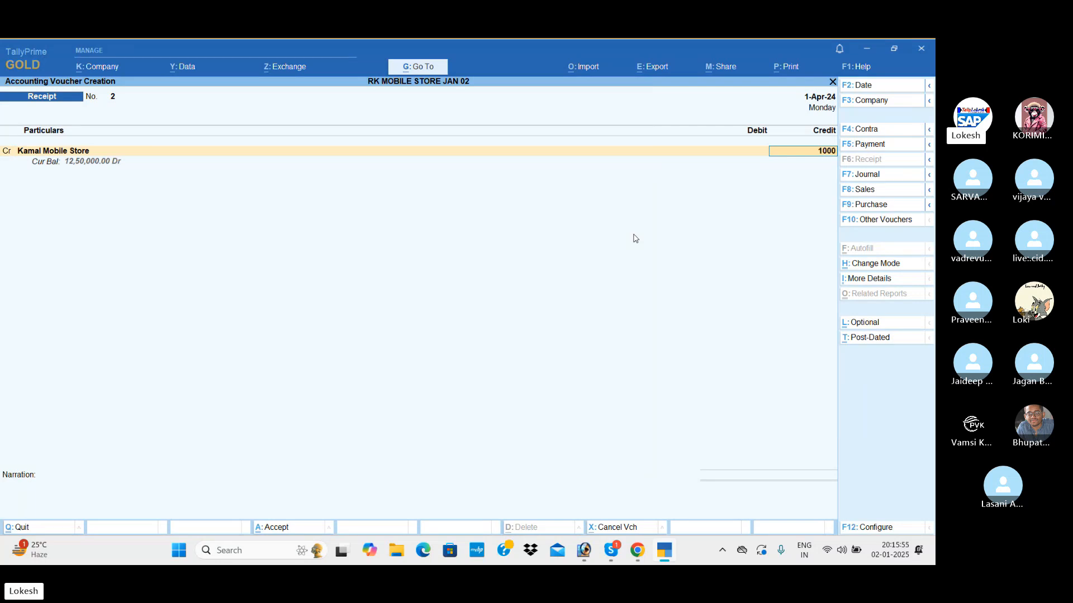
pyautogui.write('100000')
pyautogui.press('Return')
# Debit Cash with 1,00,000, leave the narration blank and save the receipt voucher.
pyautogui.press('Down')
pyautogui.press('Down')
pyautogui.press('Return')
pyautogui.press('Return')
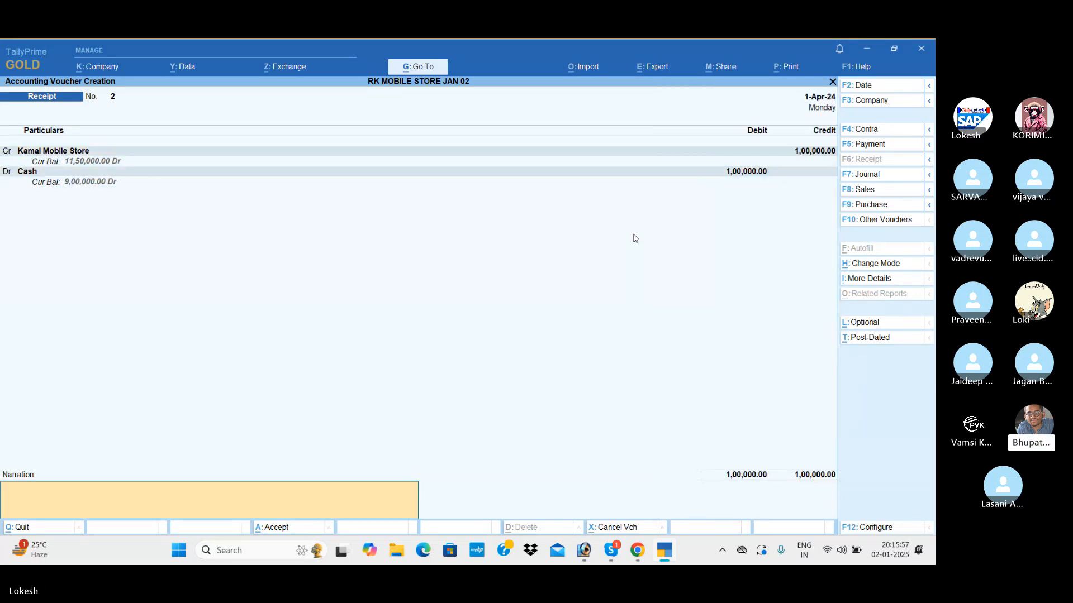
pyautogui.press('Return')
pyautogui.press('Return')
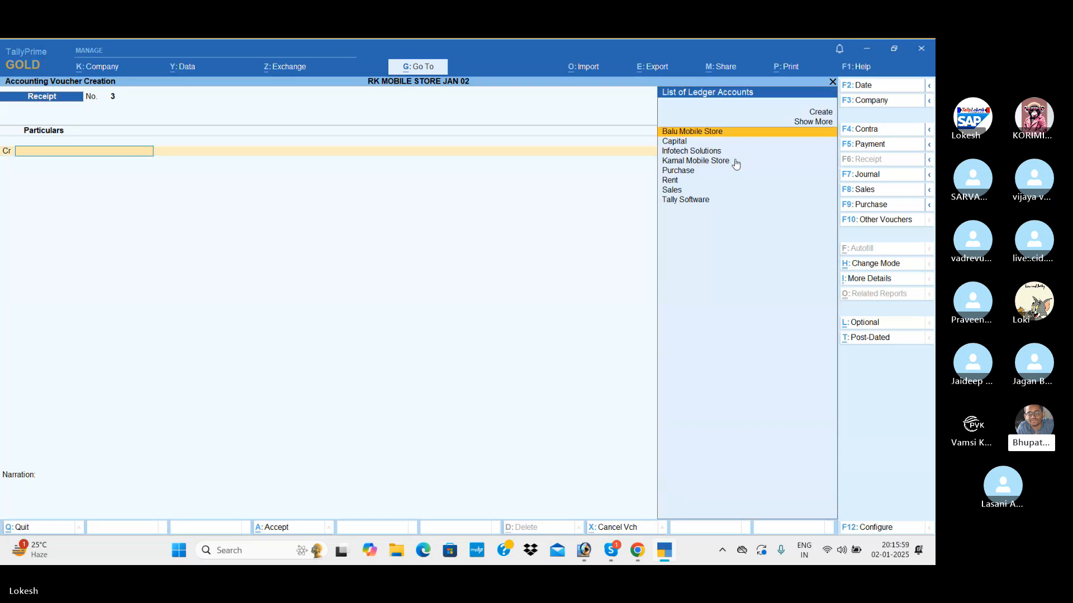
# Start another payment voucher and debit the Rent ledger with 26,000.
pyautogui.click(883, 146)
pyautogui.write('Re')
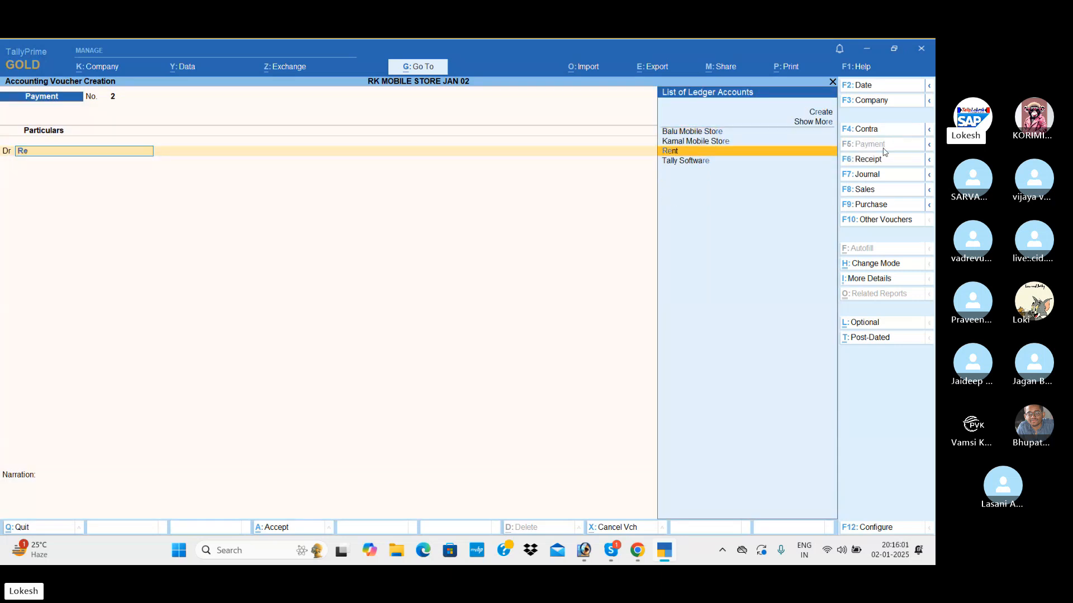
pyautogui.press('Return')
pyautogui.write('26,0')
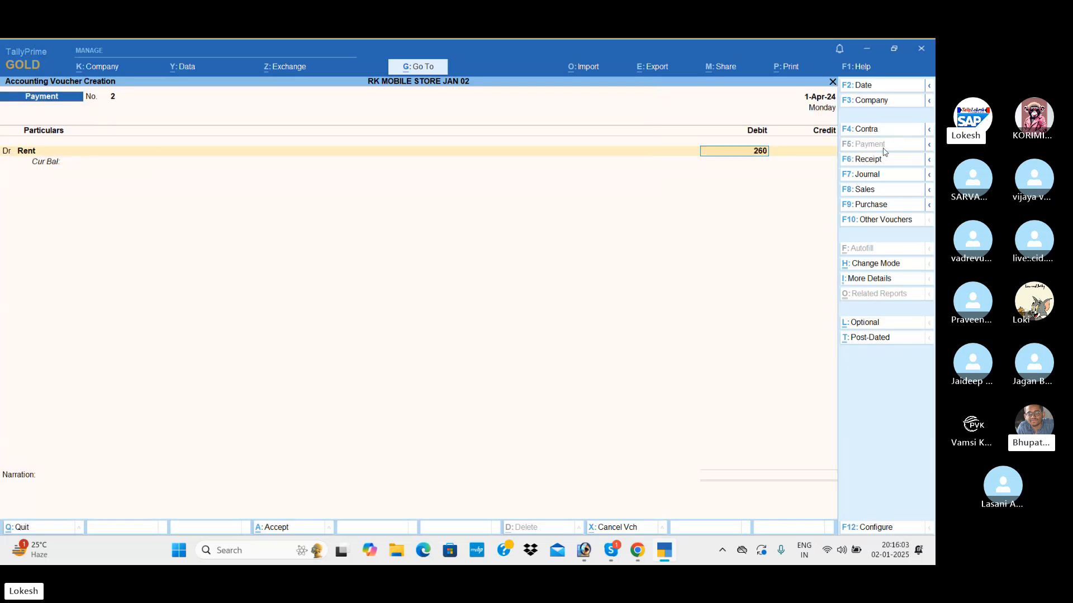
pyautogui.write('00')
pyautogui.press('Return')
pyautogui.press('Return')
# Credit Cash with 26,000, leave the narration blank and save the rent payment voucher.
pyautogui.press('Down')
pyautogui.press('Down')
pyautogui.press('Return')
pyautogui.press('Return')
pyautogui.press('Return')
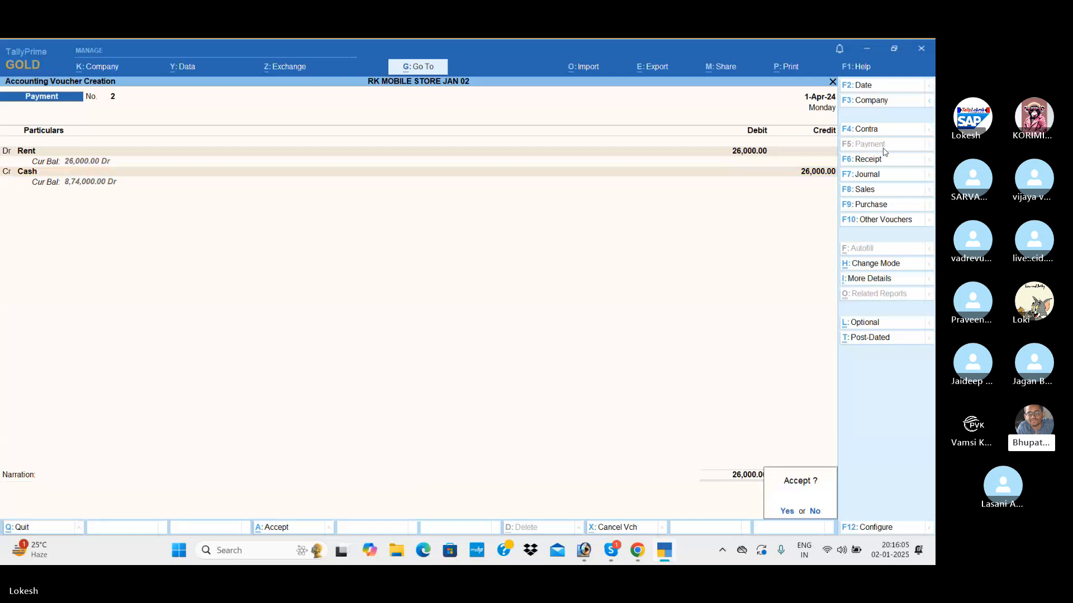
pyautogui.press('Return')
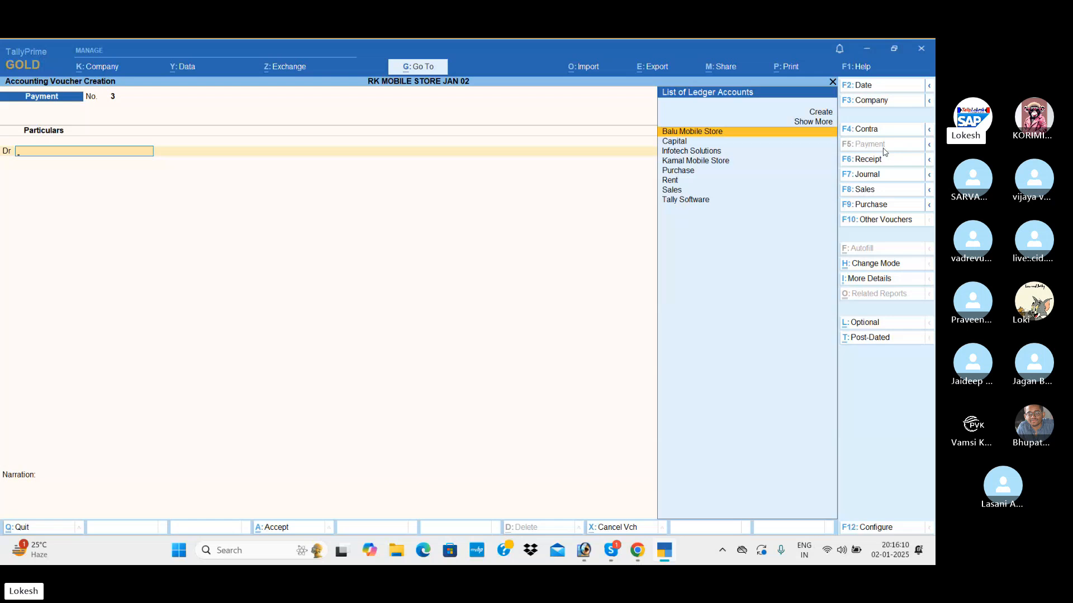
# Leave voucher entry and review the recorded vouchers in the Day Book.
pyautogui.press('Escape')
pyautogui.press('Return')
pyautogui.press('Down')
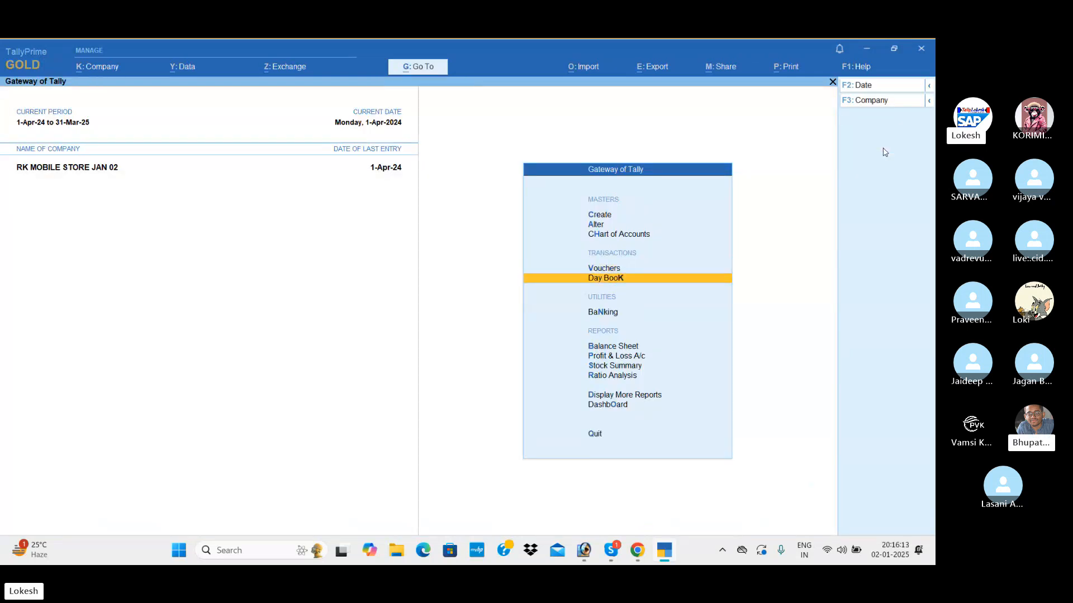
pyautogui.press('Return')
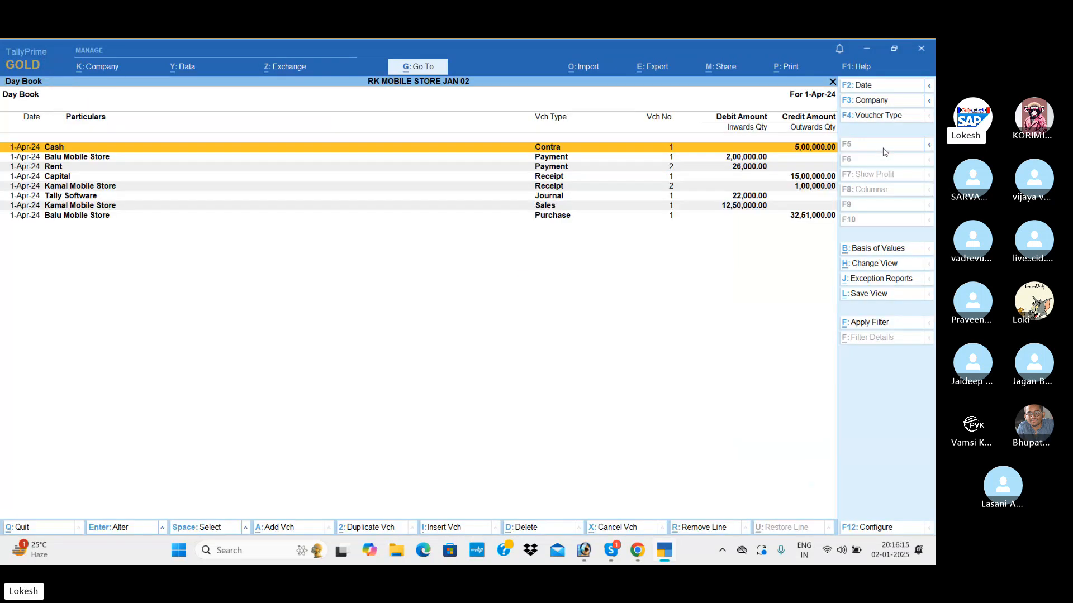
pyautogui.press('Down')
pyautogui.press('Down')
pyautogui.press('Down')
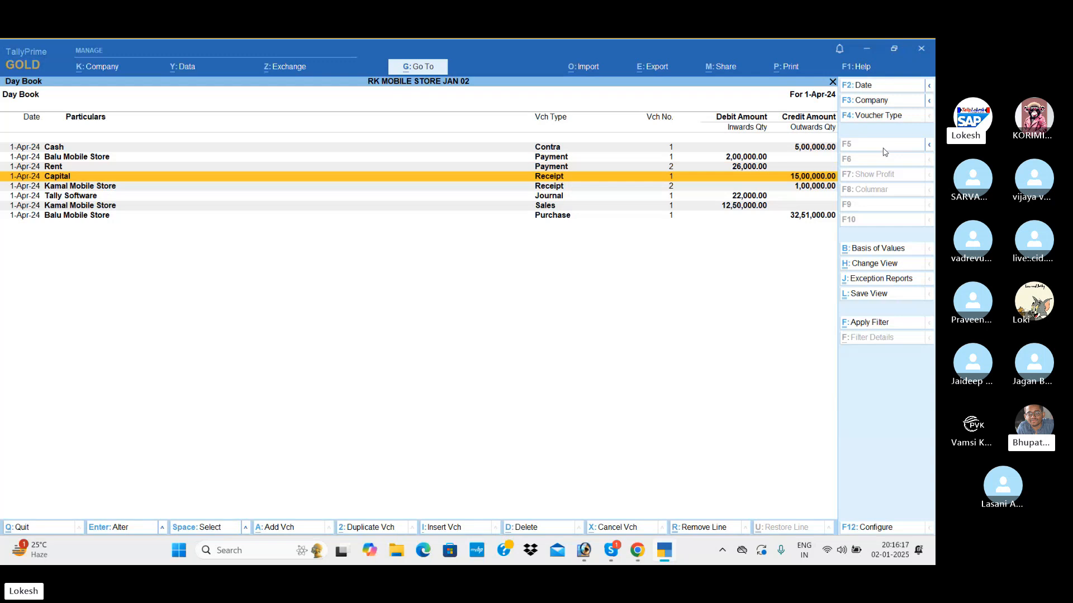
pyautogui.press('Escape')
# View the Profit & Loss account in detailed format down to the net profit line.
pyautogui.press('Down')
pyautogui.press('Down')
pyautogui.press('Down')
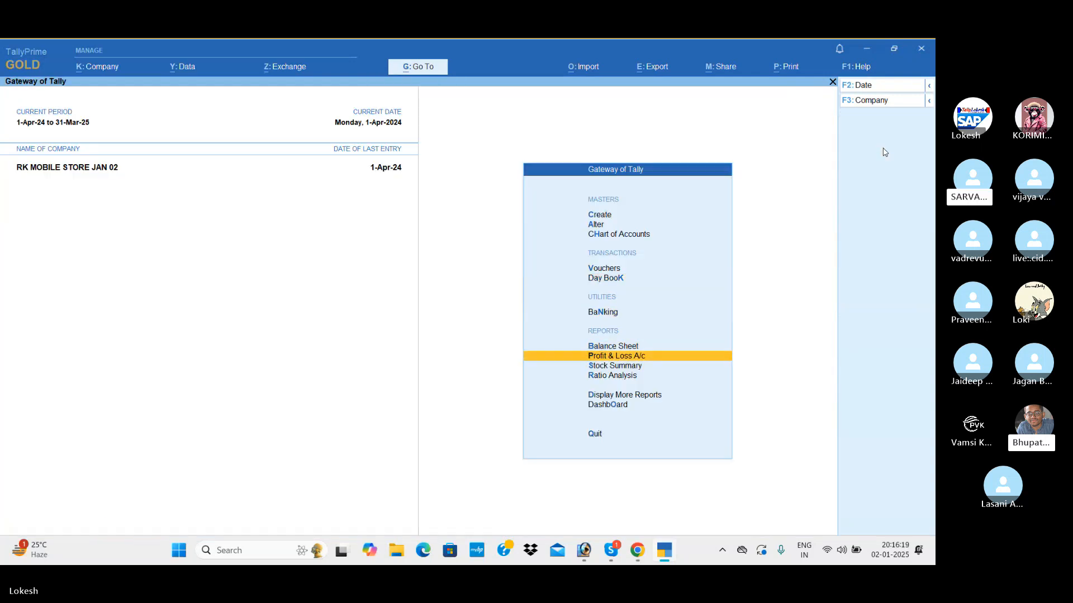
pyautogui.press('Return')
pyautogui.hotkey('alt', 'F5')
pyautogui.press('Down')
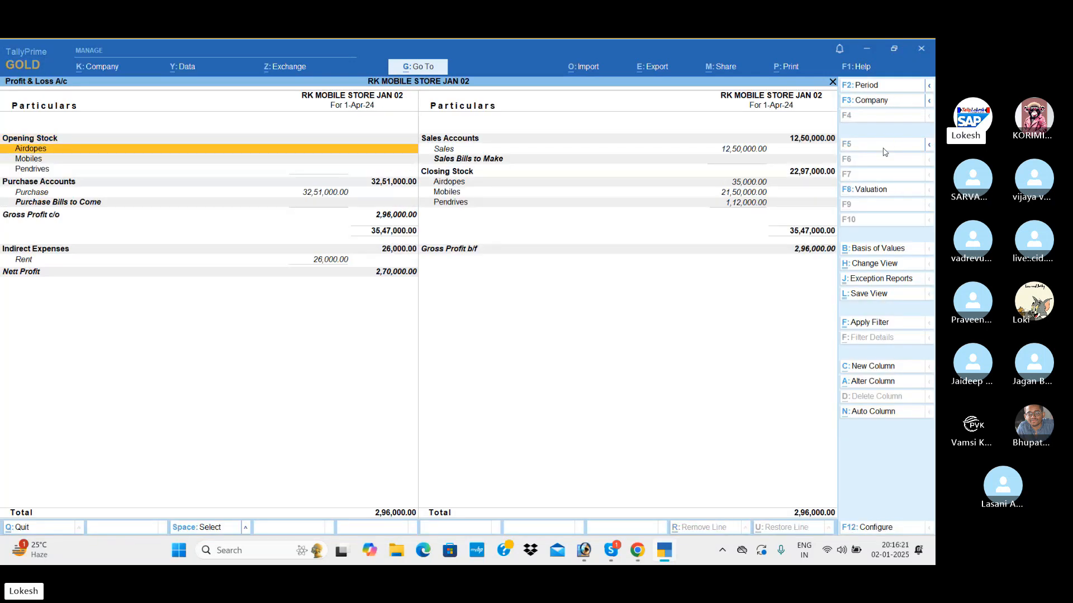
pyautogui.press('End')
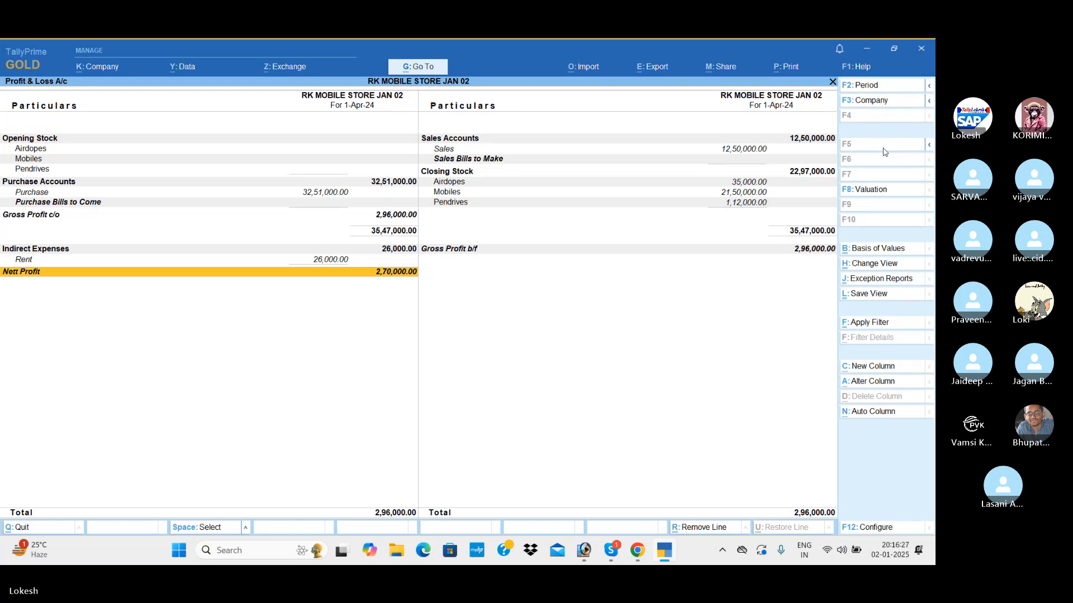
pyautogui.press('Escape')
# View the Balance Sheet in detailed format to examine its liabilities and assets.
pyautogui.press('Up')
pyautogui.press('Return')
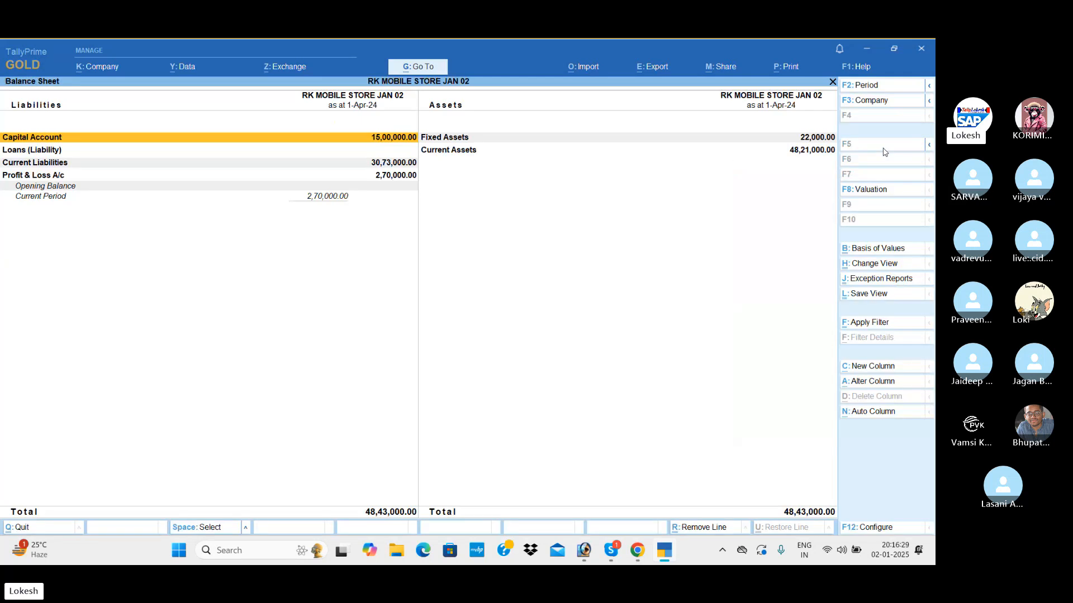
pyautogui.click(883, 148)
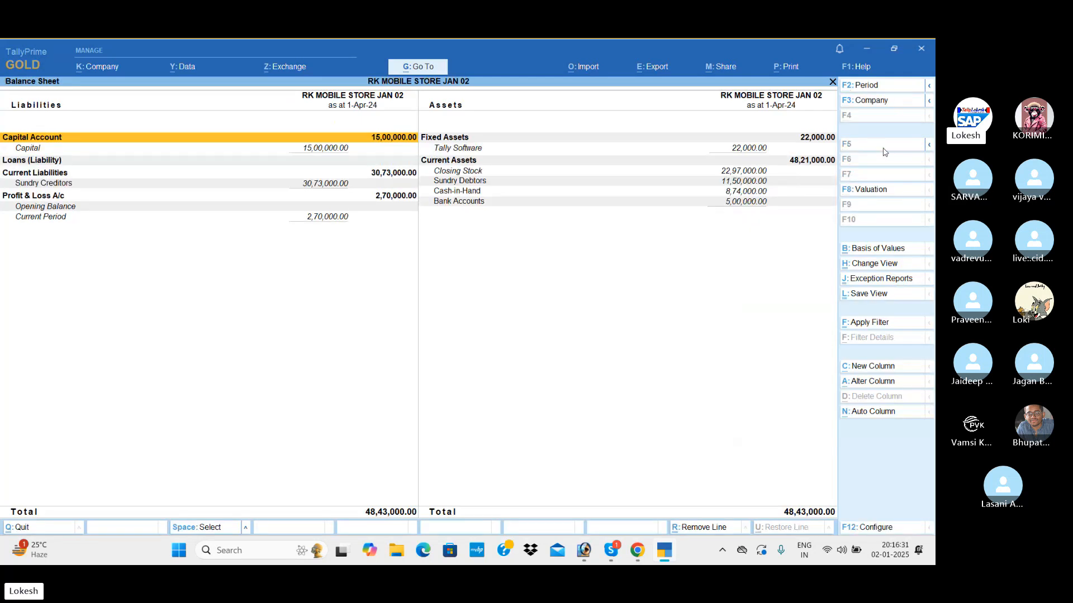
pyautogui.press('Escape')
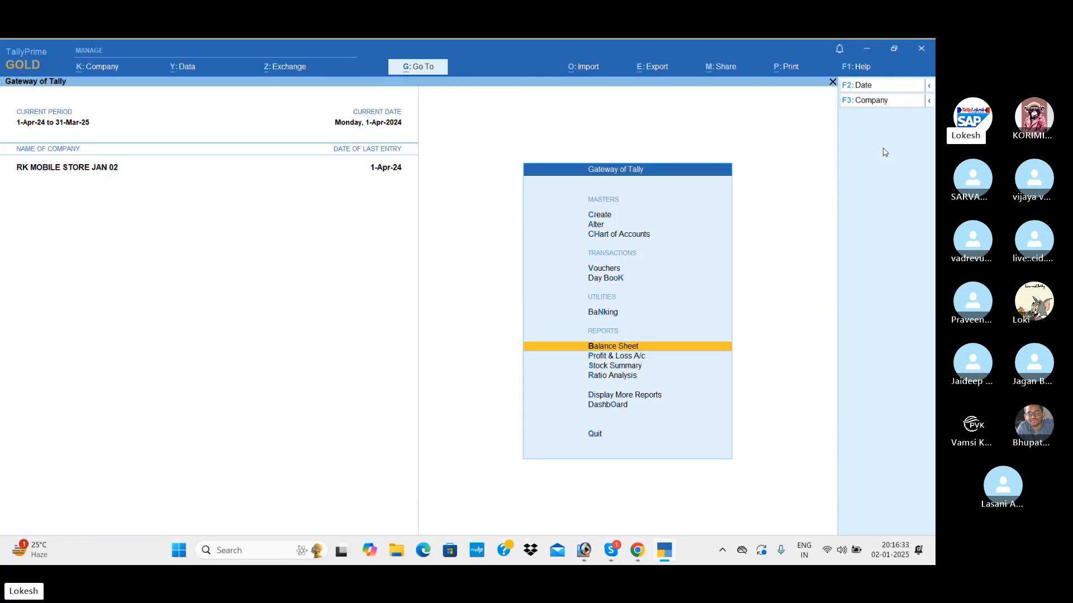
# View the Stock Summary in detailed format with the individual items under each stock group.
pyautogui.press('Down')
pyautogui.press('Down')
pyautogui.press('Return')
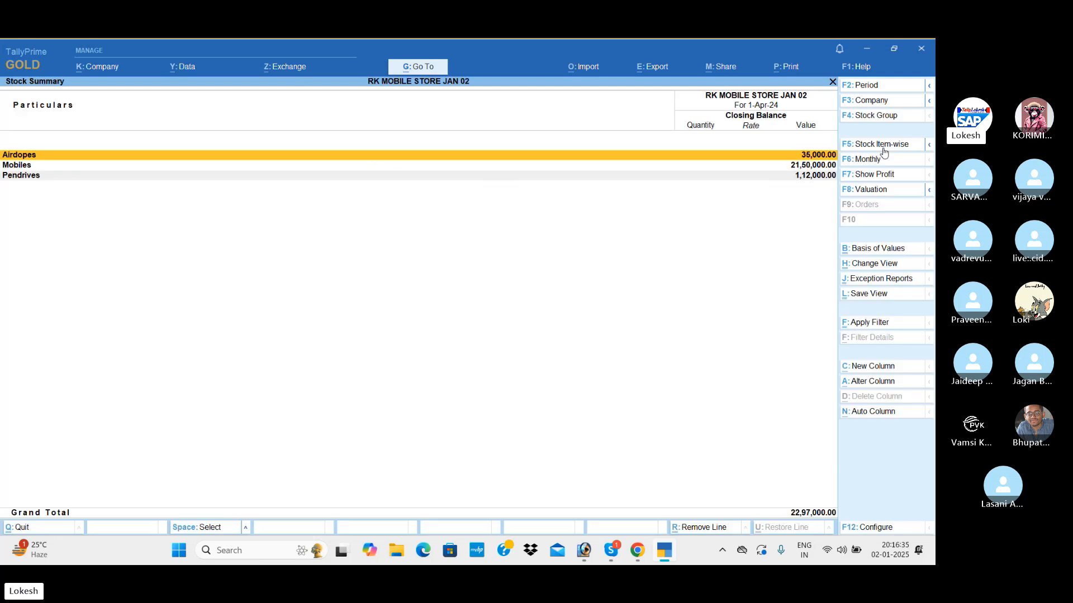
pyautogui.press('alt')
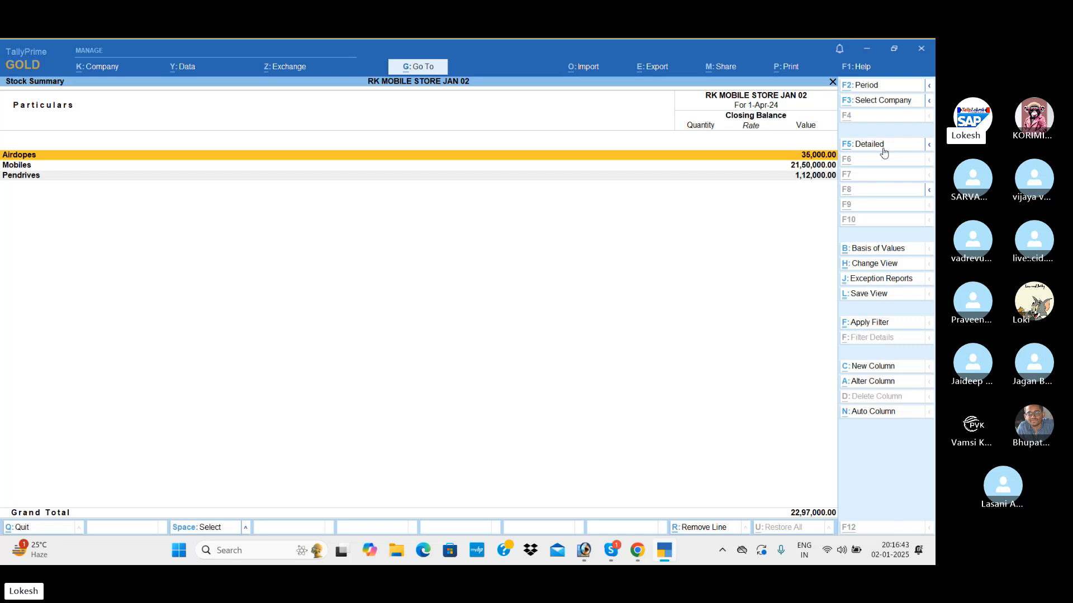
pyautogui.click(883, 148)
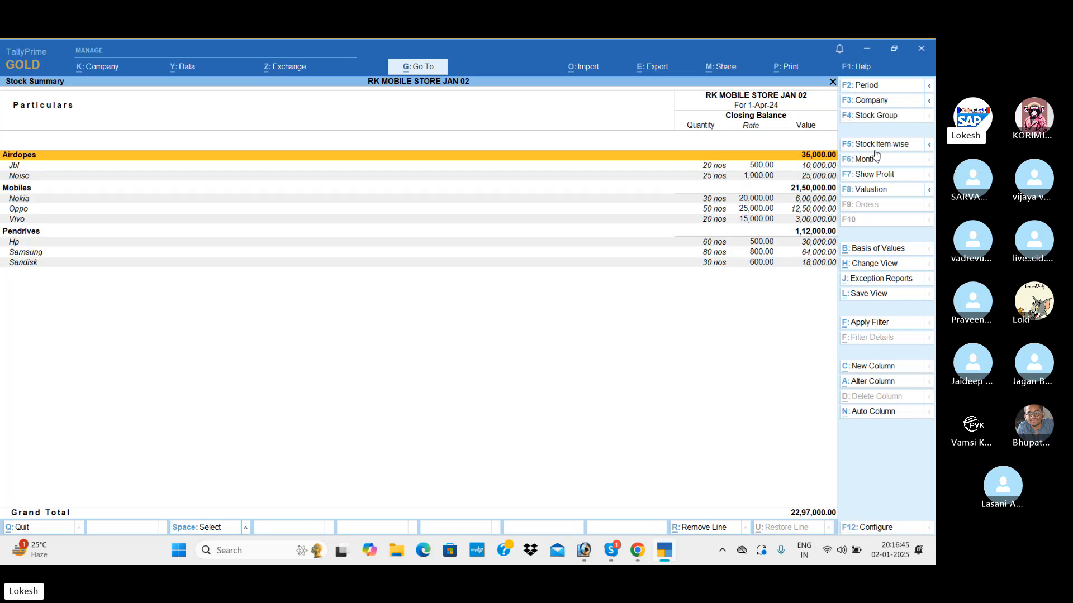
# Configure the Stock Summary to show goods inwards and goods outwards alongside the closing balance.
pyautogui.click(883, 529)
pyautogui.press('Down')
pyautogui.press('Down')
pyautogui.press('Down')
pyautogui.press('Down')
pyautogui.press('Down')
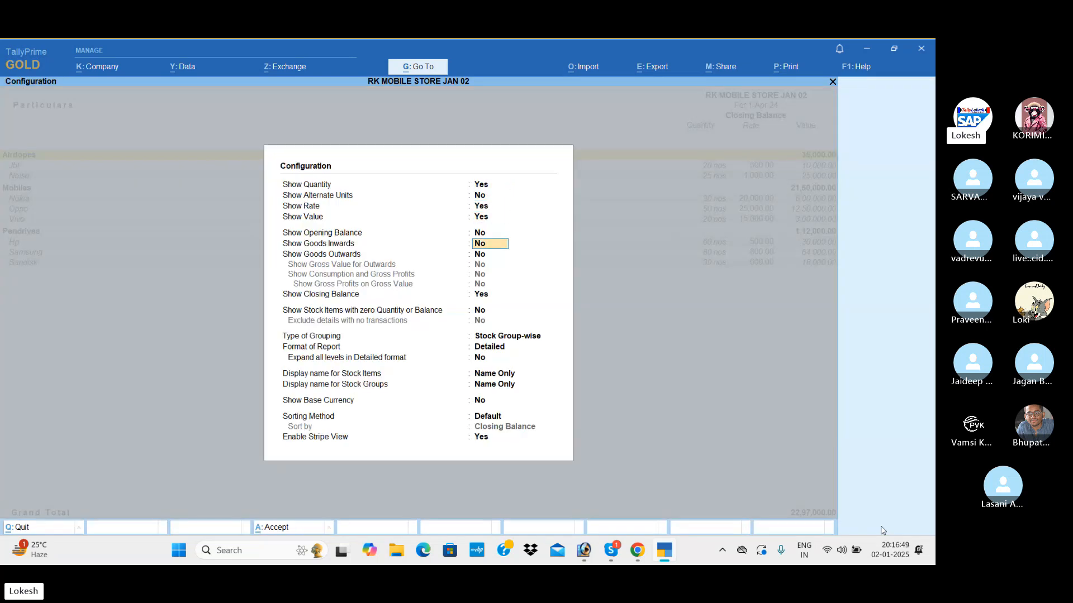
pyautogui.write('y')
pyautogui.press('Return')
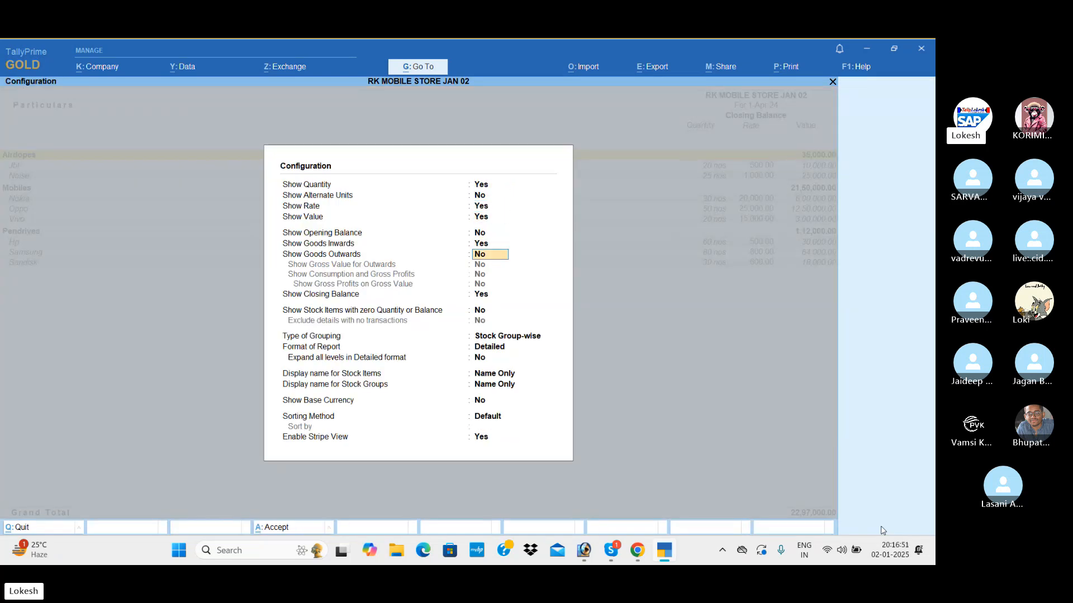
pyautogui.write('y')
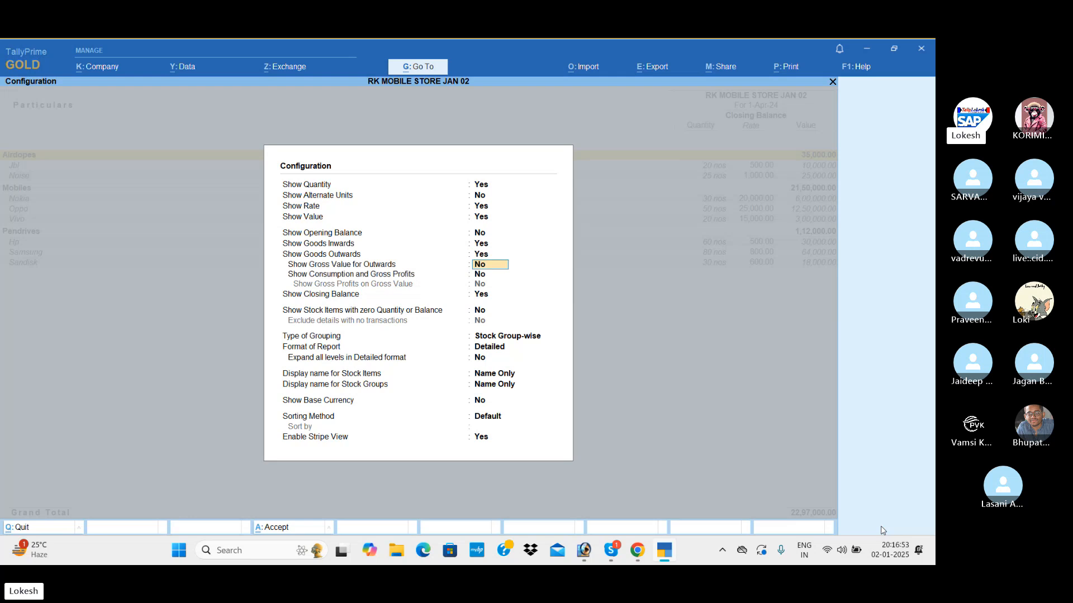
pyautogui.press('Down')
pyautogui.press('Down')
pyautogui.press('Down')
pyautogui.press('Down')
pyautogui.press('Down')
pyautogui.press('Down')
pyautogui.press('Down')
pyautogui.press('Down')
pyautogui.press('Down')
pyautogui.press('Down')
pyautogui.press('Down')
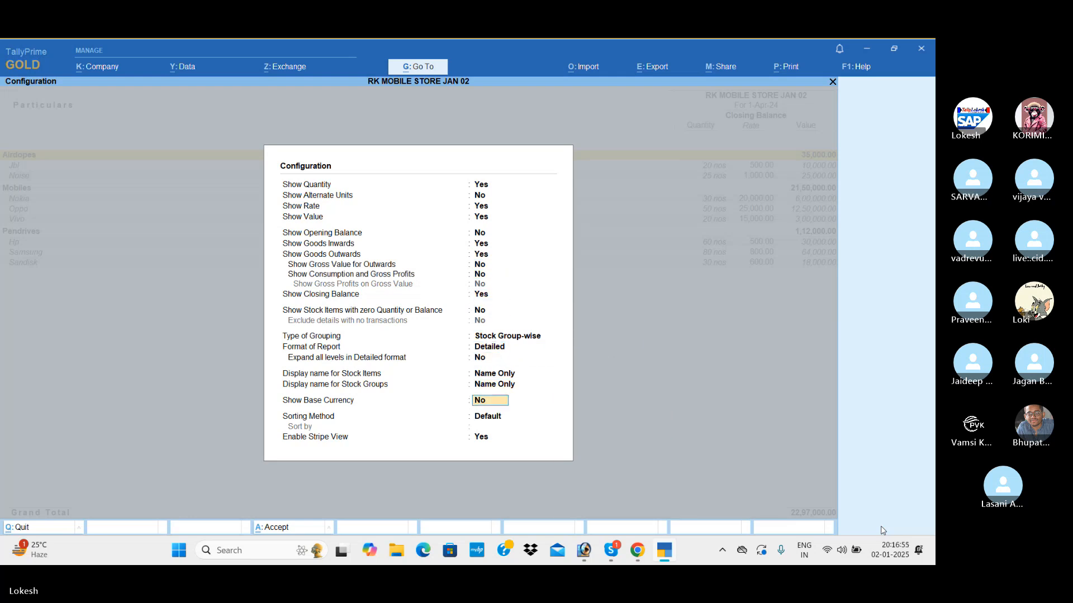
pyautogui.press('Return')
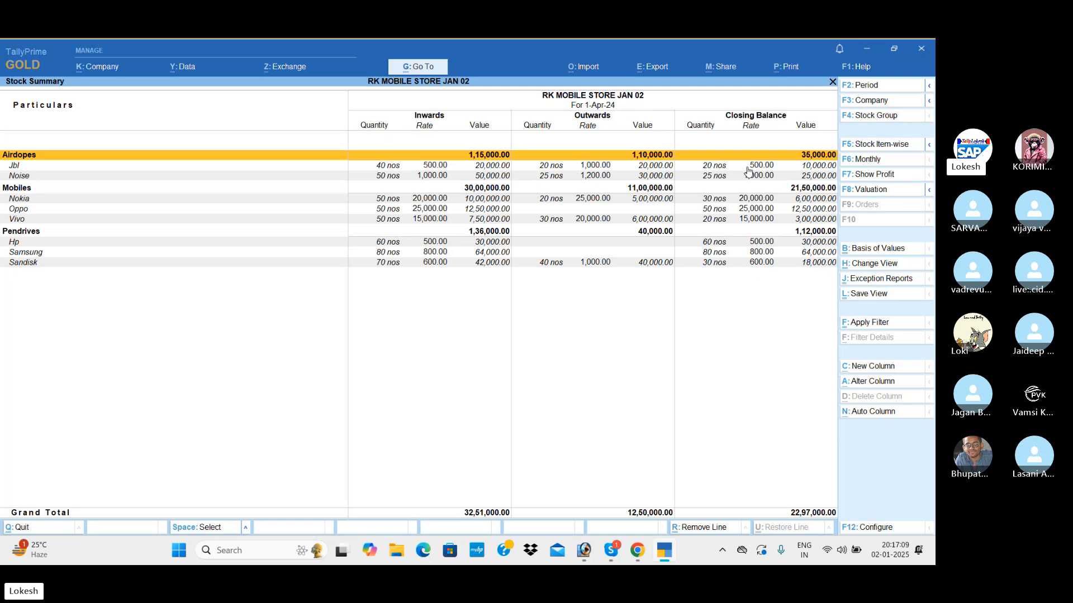
# Examine the inward, outward and closing figures for Jbl, Noise, Nokia and Oppo, and close the Stock Summary.
pyautogui.click(381, 166)
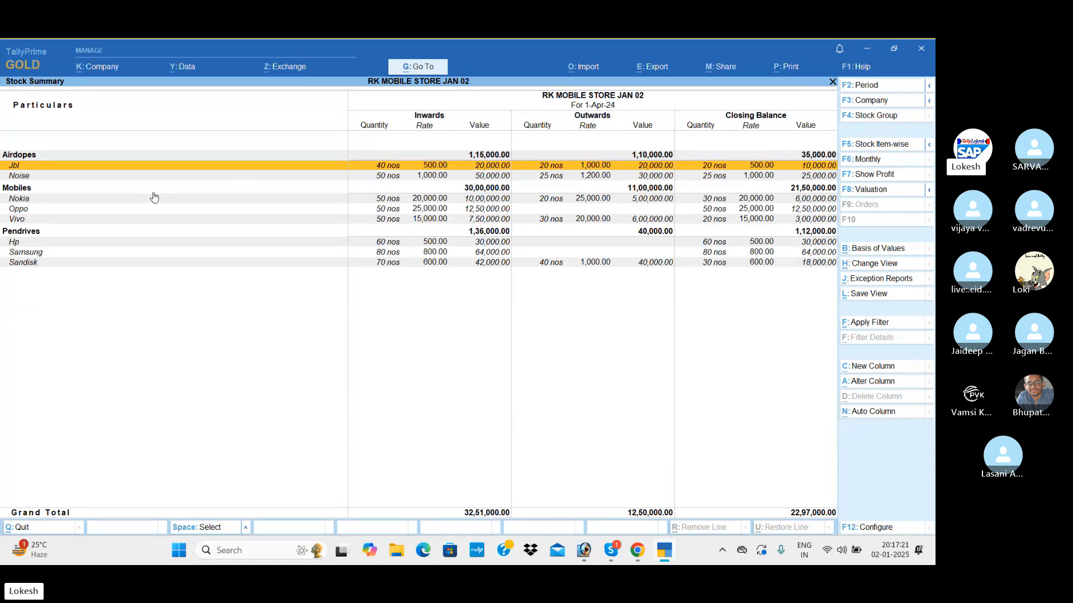
pyautogui.click(390, 179)
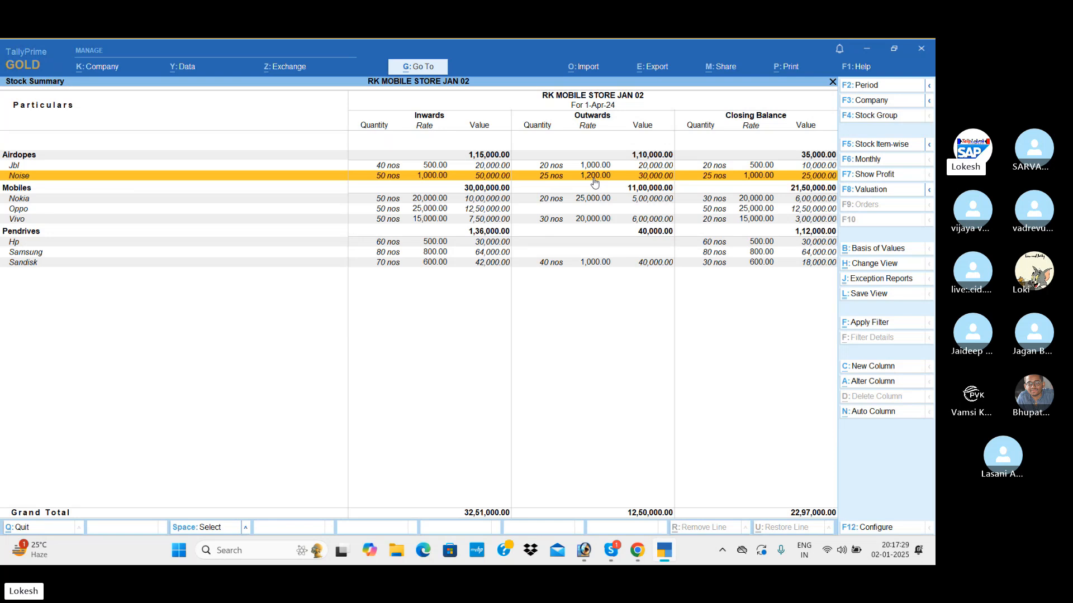
pyautogui.click(386, 200)
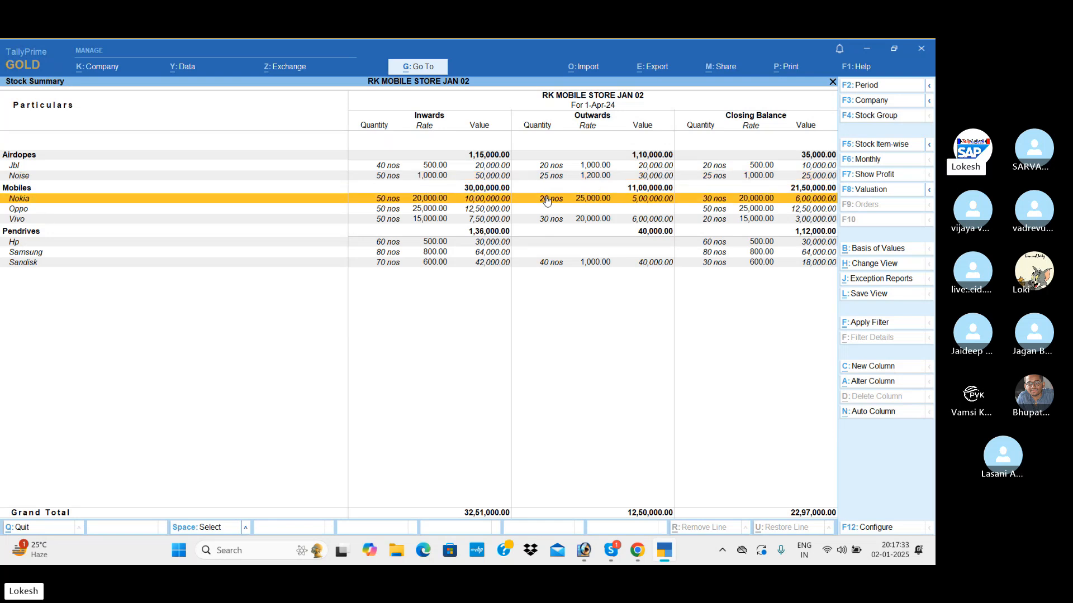
pyautogui.click(716, 210)
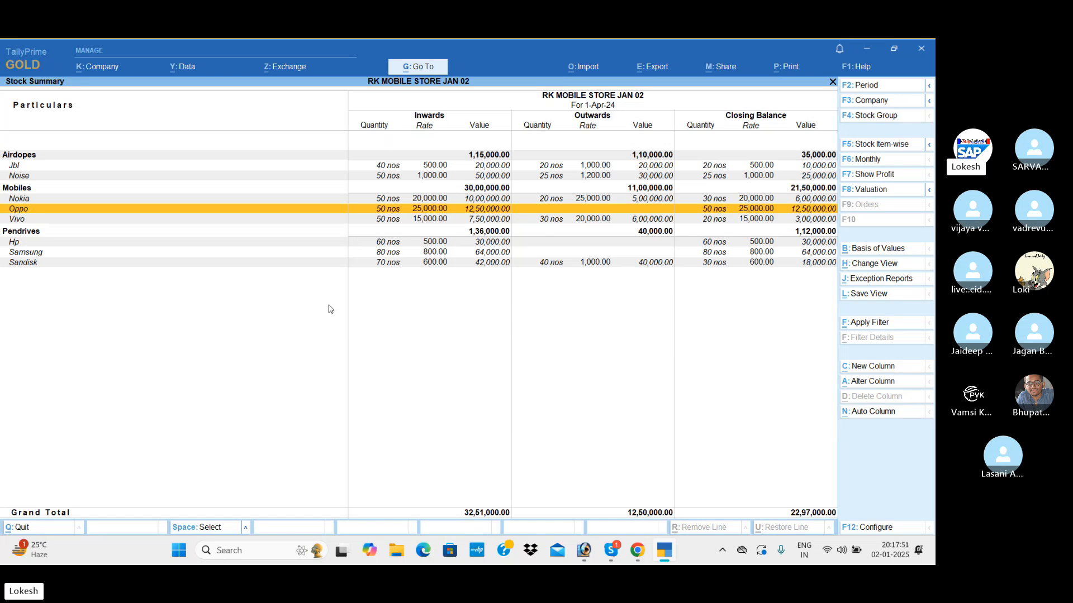
pyautogui.press('Escape')
# View the company Dashboard with its sales, purchase, cash flow and ratio tiles, and close it.
pyautogui.press('Down')
pyautogui.press('Down')
pyautogui.press('Down')
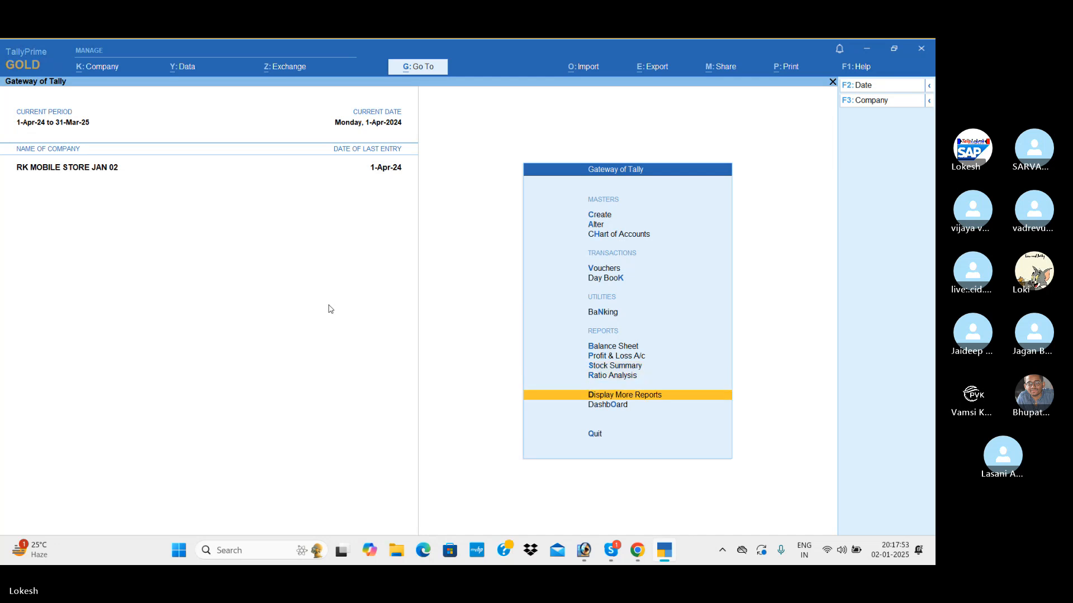
pyautogui.press('Return')
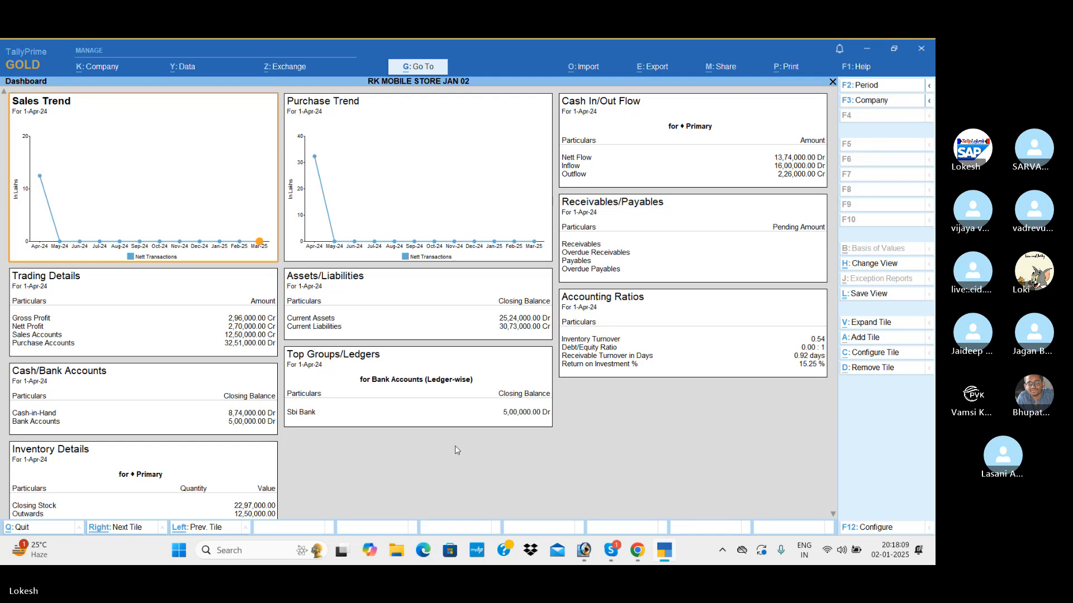
pyautogui.press('Escape')
# View the Trial Balance in detailed format with the accounts under each group, and close it.
pyautogui.press('Up')
pyautogui.press('Return')
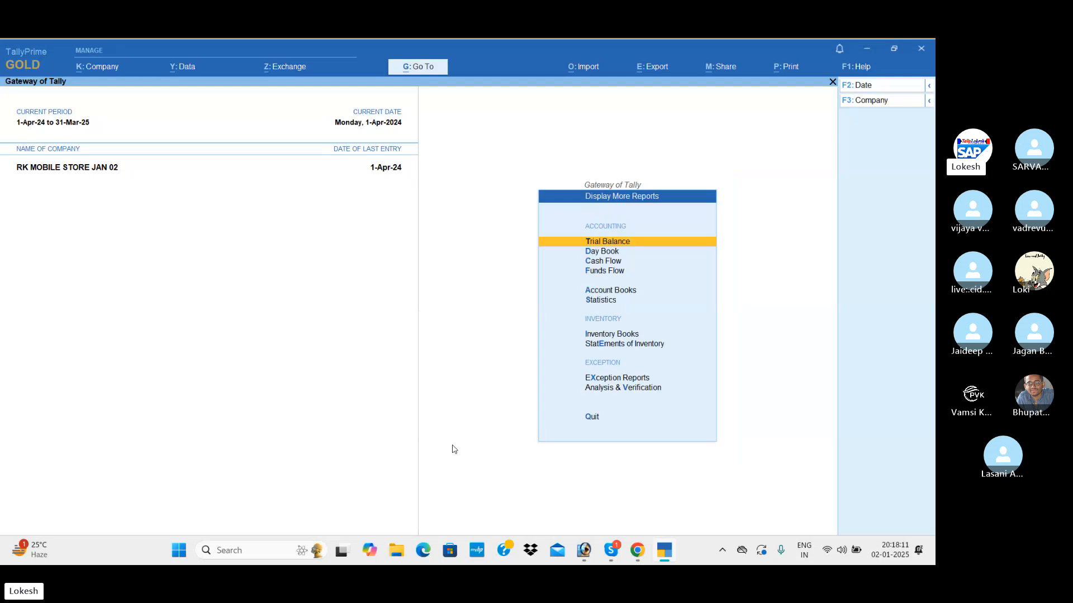
pyautogui.press('Return')
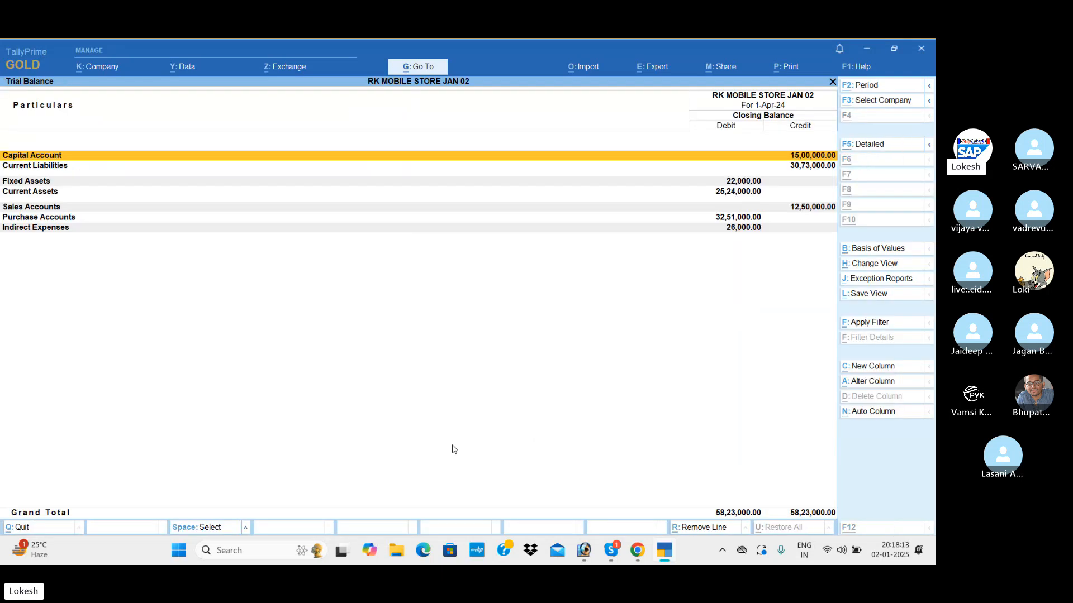
pyautogui.hotkey('alt', 'F5')
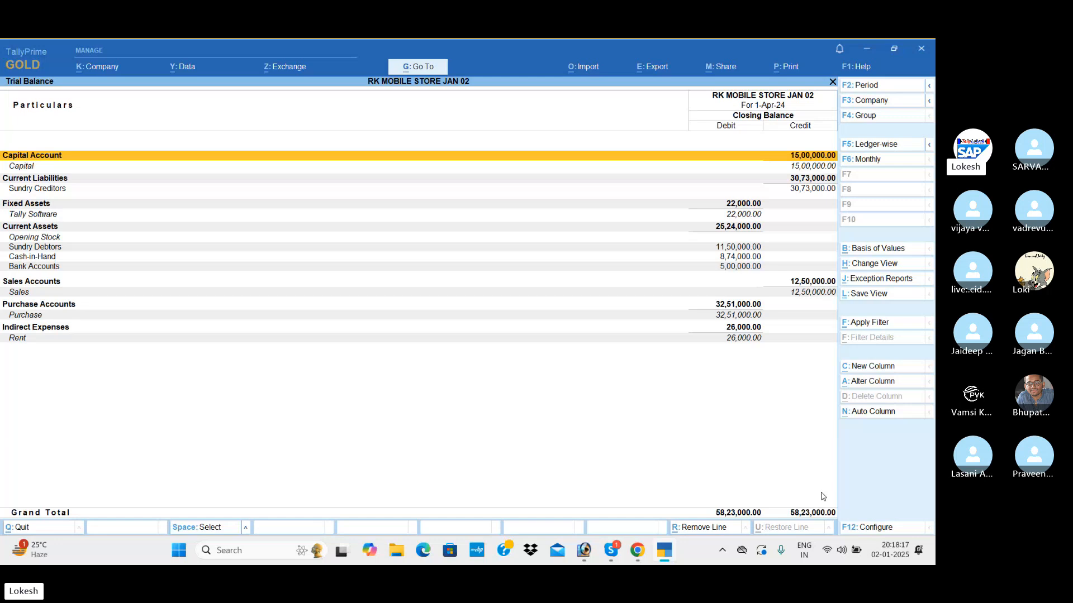
pyautogui.press('Escape')
# View the Cash/Bank Books summary from the Account Books to check the cash and bank balances.
pyautogui.press('Down')
pyautogui.press('Down')
pyautogui.press('Down')
pyautogui.press('Down')
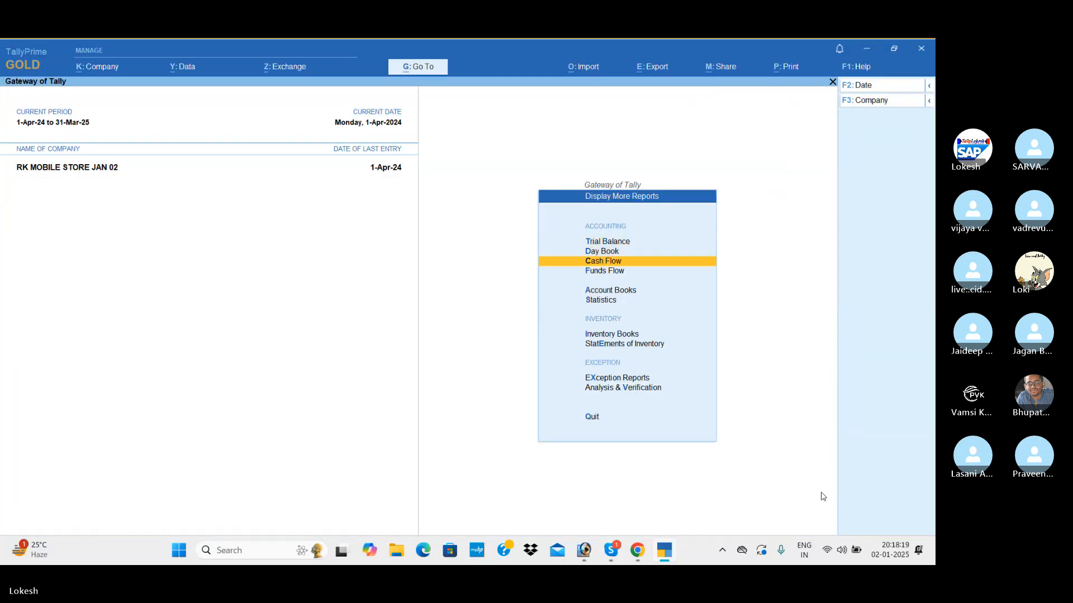
pyautogui.press('Return')
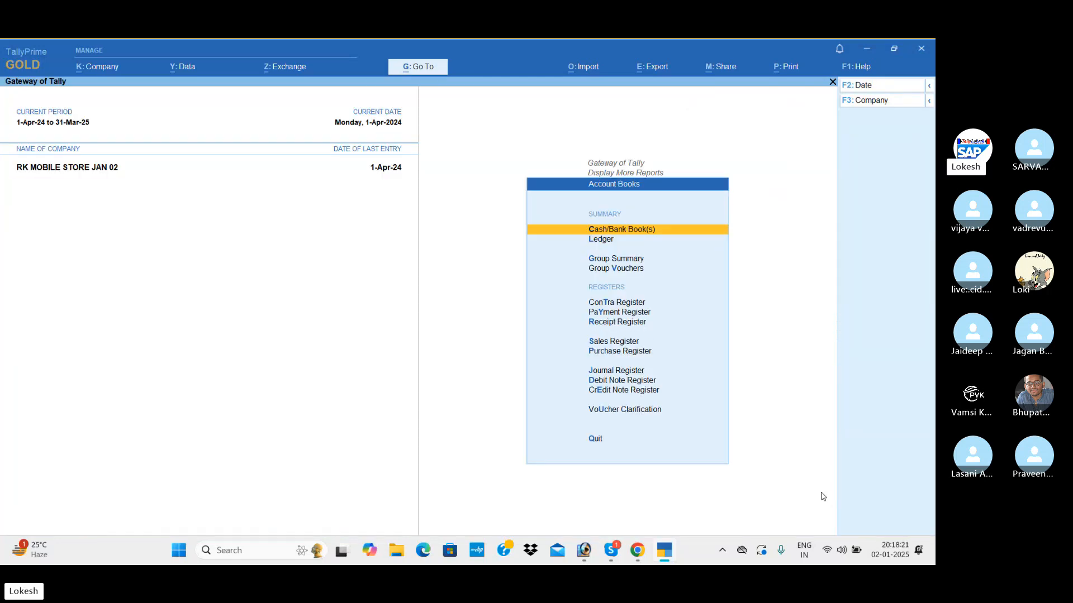
pyautogui.press('Return')
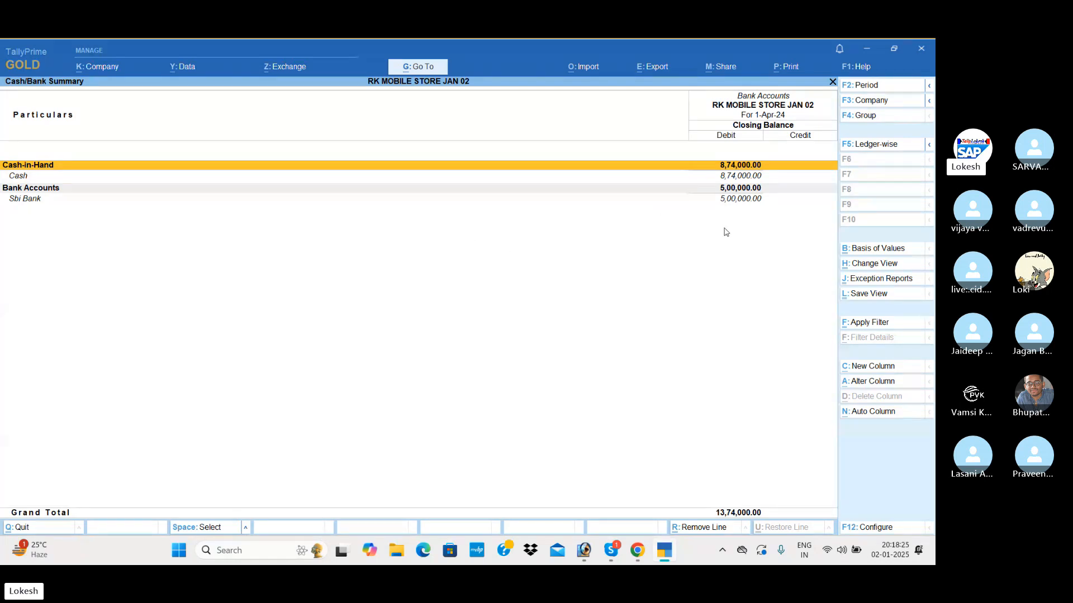
pyautogui.press('Escape')
# View the Purchase Register with its month-wise purchase totals, and return to the Account Books.
pyautogui.press('Down')
pyautogui.press('Down')
pyautogui.press('Down')
pyautogui.press('Down')
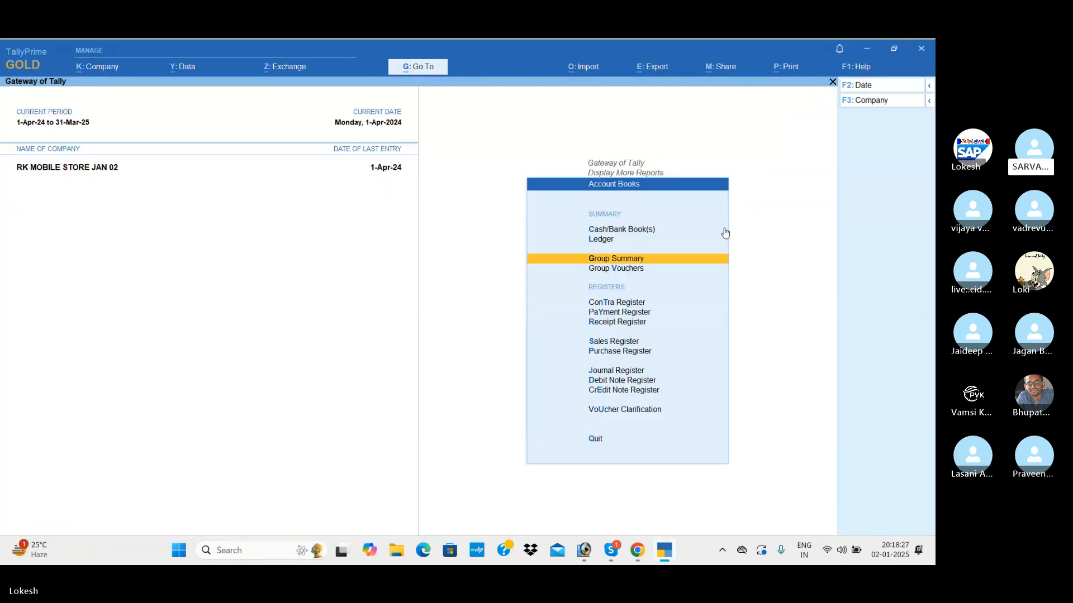
pyautogui.press('Down')
pyautogui.press('Down')
pyautogui.press('Down')
pyautogui.press('Down')
pyautogui.press('Return')
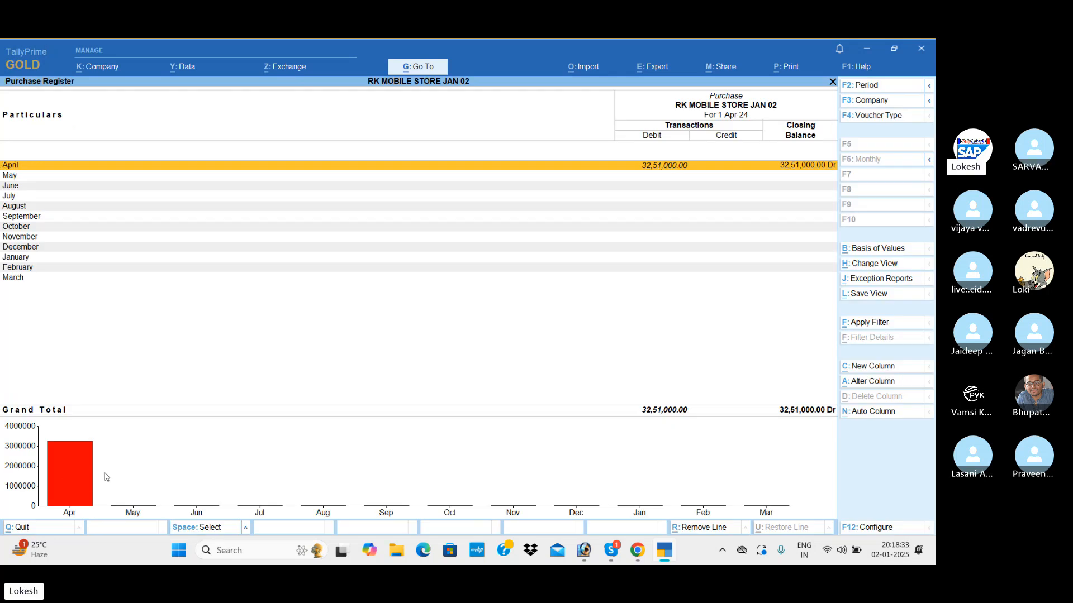
pyautogui.press('Escape')
# View the Sales Register with its month-wise sales totals, and return to the Account Books.
pyautogui.press('Up')
pyautogui.press('Return')
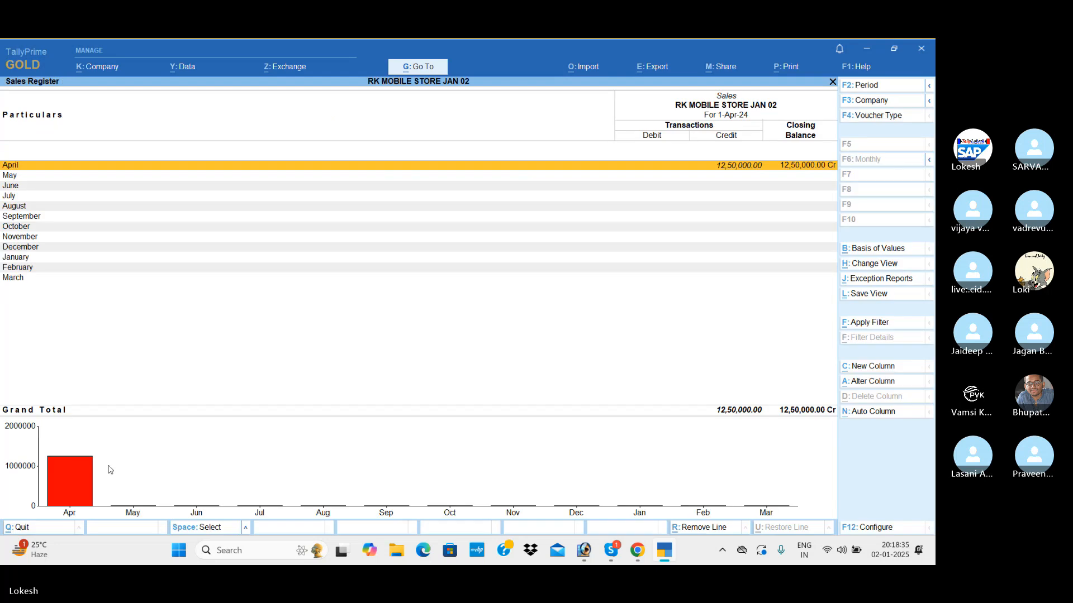
pyautogui.press('Escape')
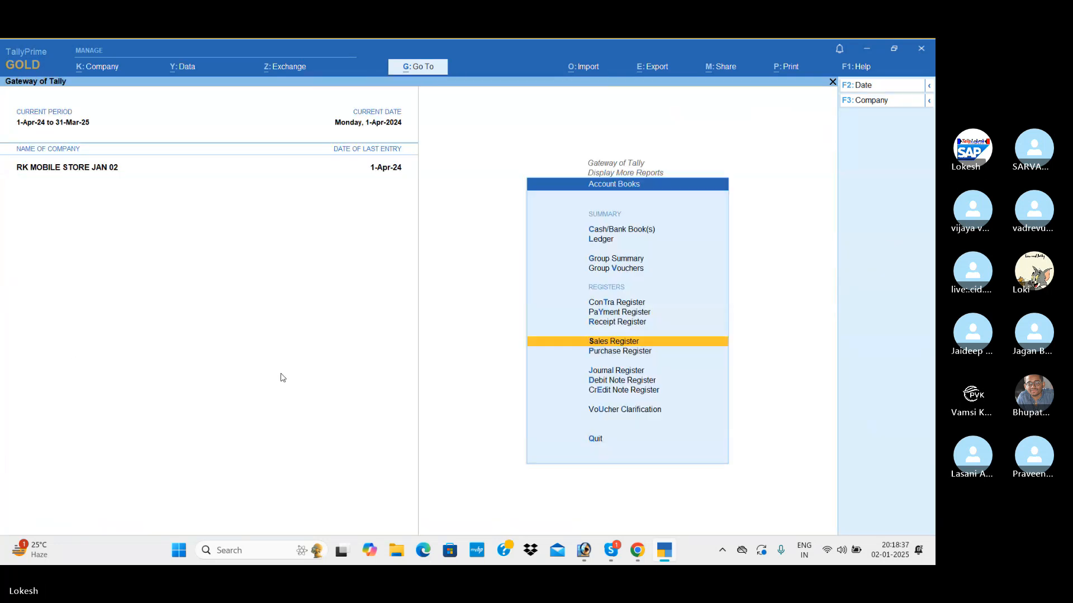
# View the list of April receipt vouchers from the Receipt Register, and return to the Account Books.
pyautogui.press('Up')
pyautogui.press('Return')
pyautogui.press('Return')
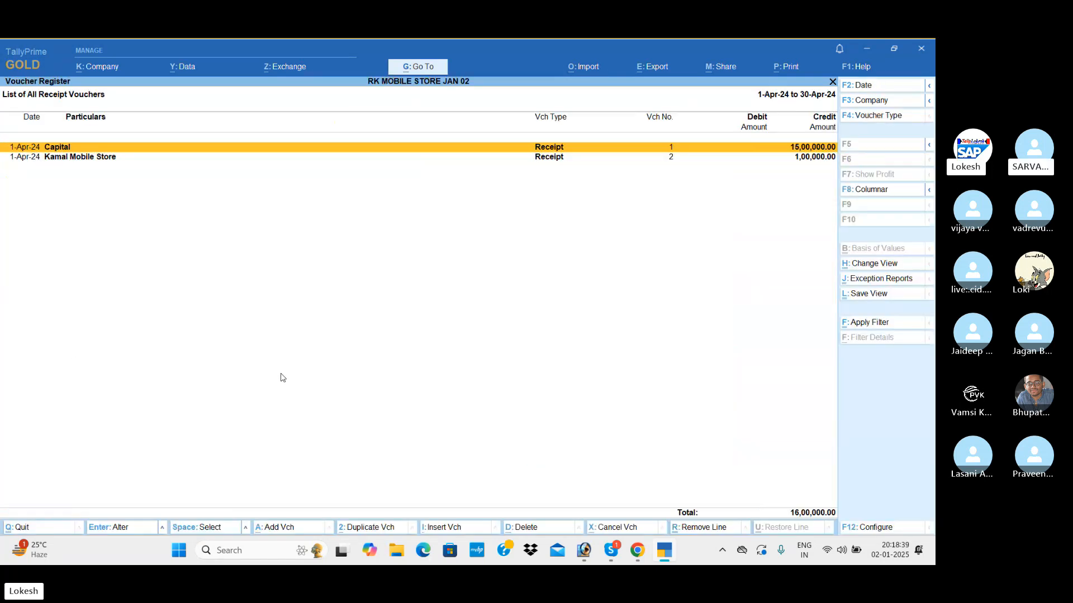
pyautogui.press('Escape')
# View the April payment vouchers from the Payment Register, and return to the Account Books.
pyautogui.press('Escape')
pyautogui.press('Up')
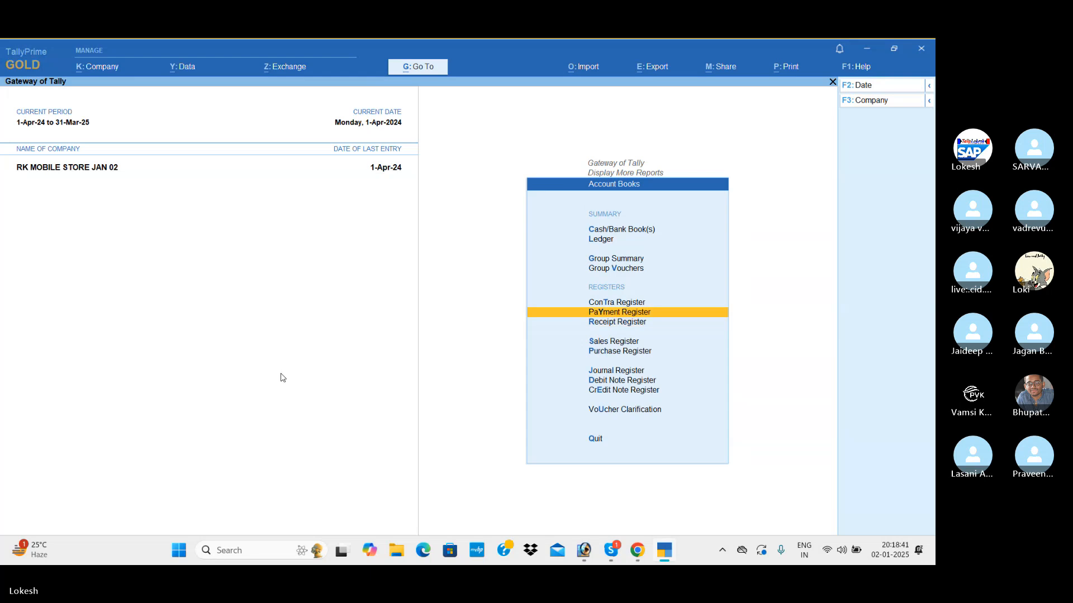
pyautogui.press('Return')
# View the April contra vouchers from the Contra Register, and return to the Gateway of Tally.
pyautogui.press('Return')
pyautogui.press('Escape')
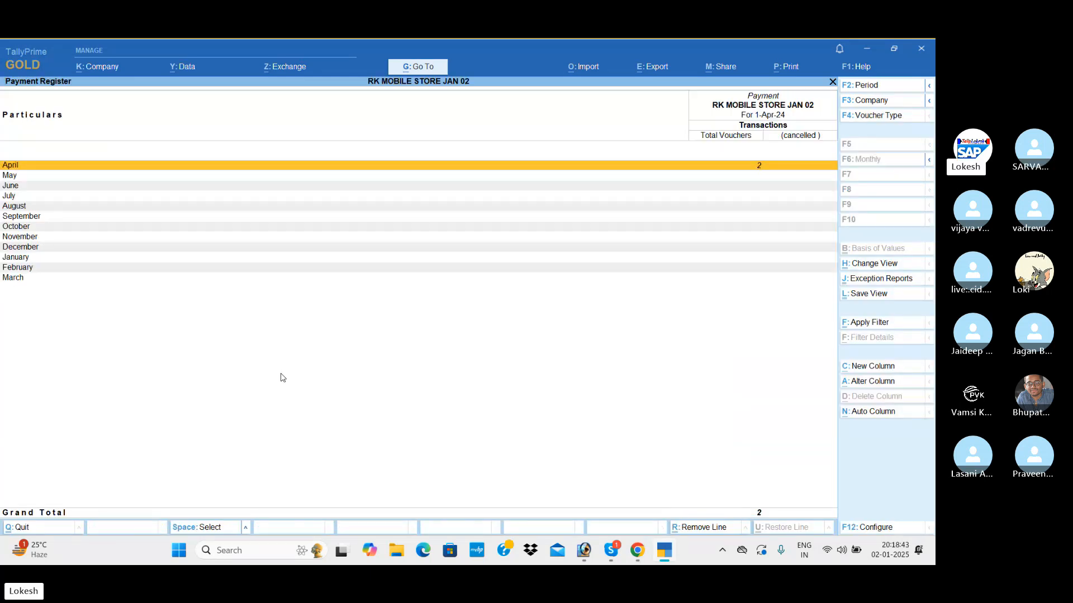
pyautogui.press('Escape')
pyautogui.press('Up')
pyautogui.press('Return')
pyautogui.press('Return')
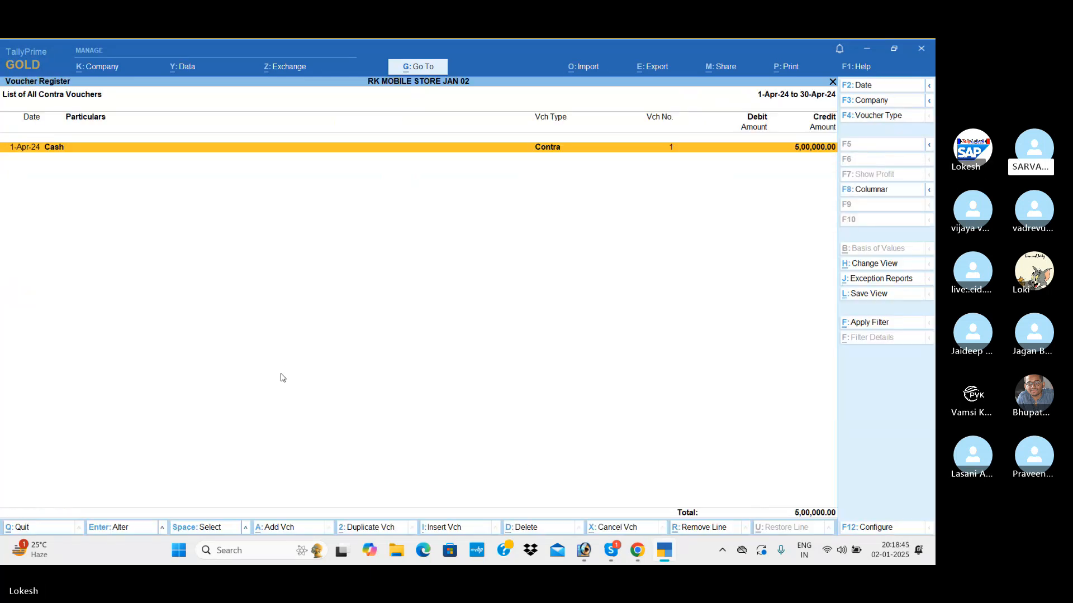
pyautogui.press('Escape')
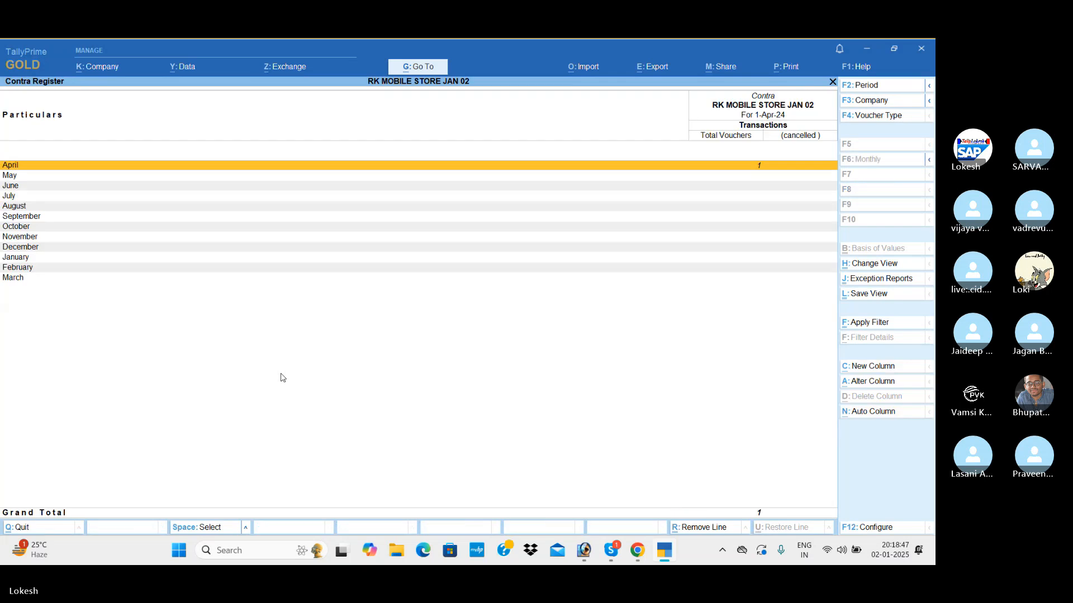
pyautogui.press('Escape')
pyautogui.press('Escape')
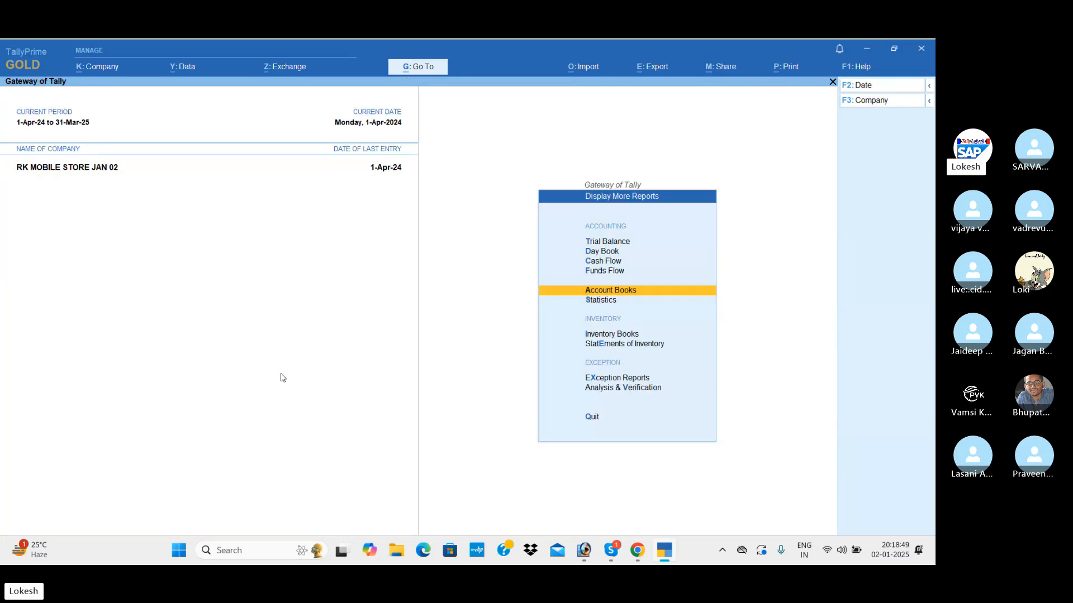
pyautogui.press('Escape')
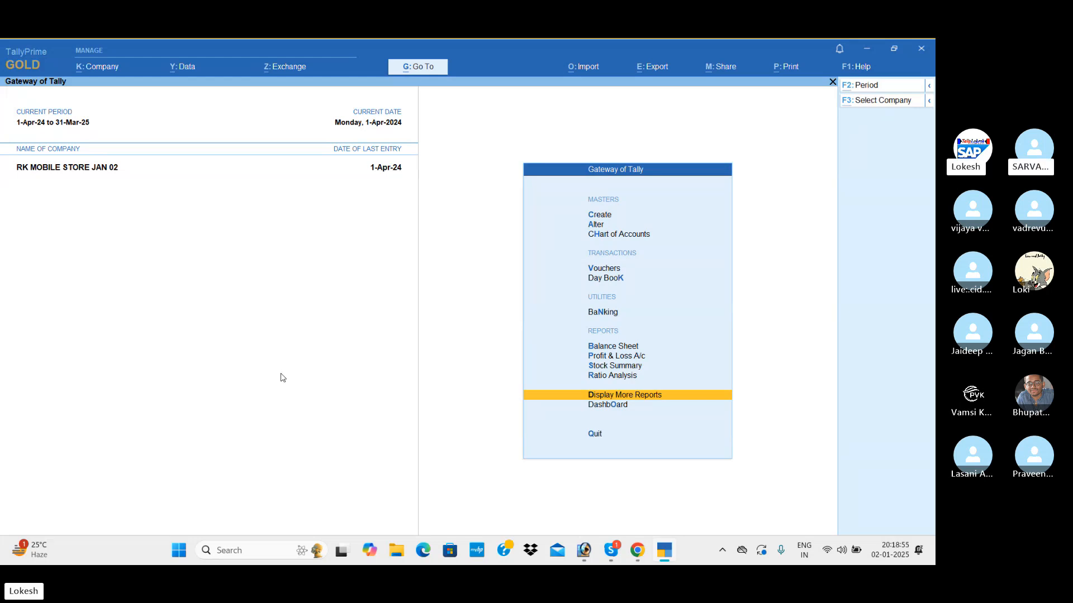
# Switch to the Chrome browser and look through the training institute's About us page.
pyautogui.hotkey('alt', 'Tab')
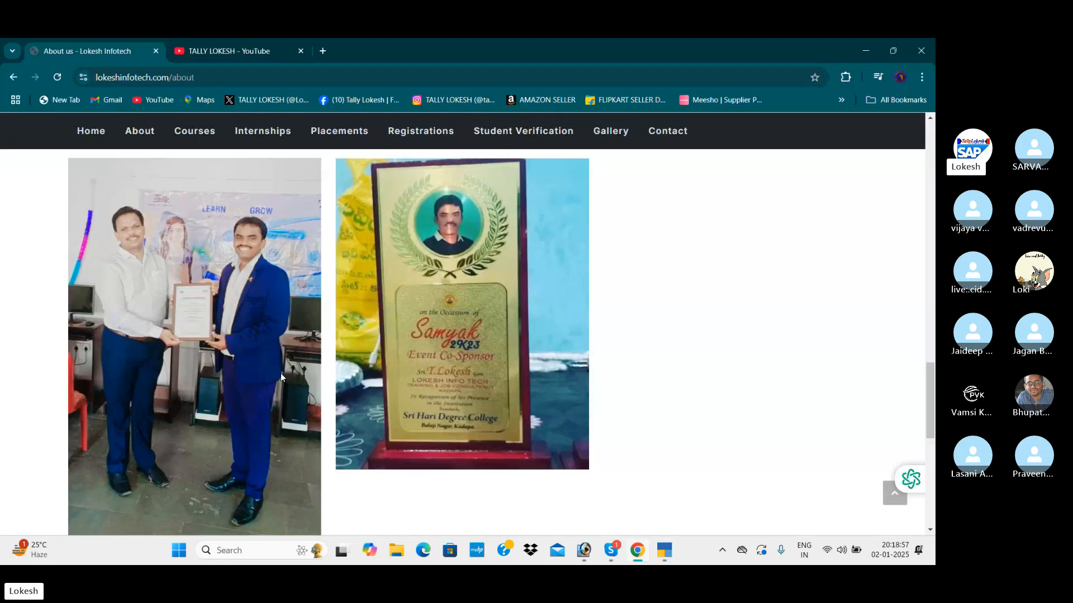
pyautogui.scroll(6, 282, 378)
pyautogui.scroll(4, 282, 378)
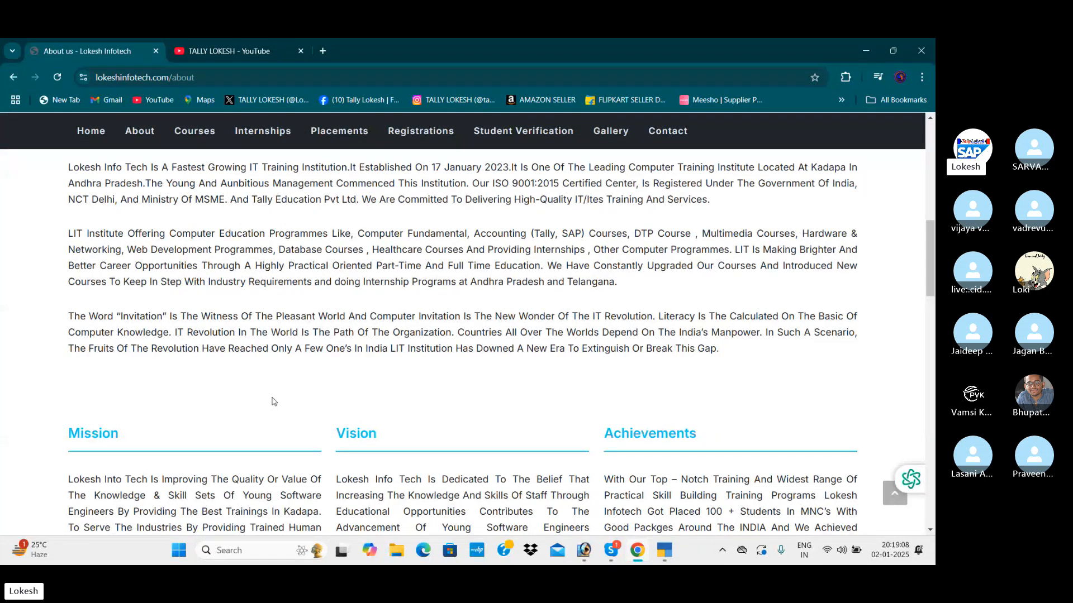
pyautogui.scroll(6, 272, 401)
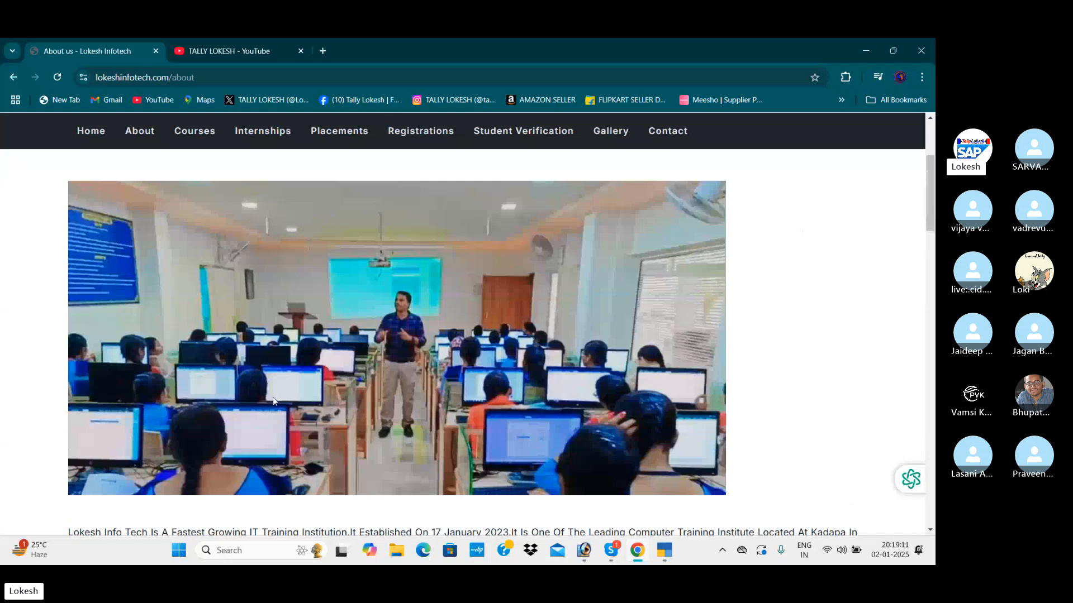
# Switch back to TallyPrime and open the list of masters that can be created for the company.
pyautogui.moveTo(573, 535)
pyautogui.click(664, 551)
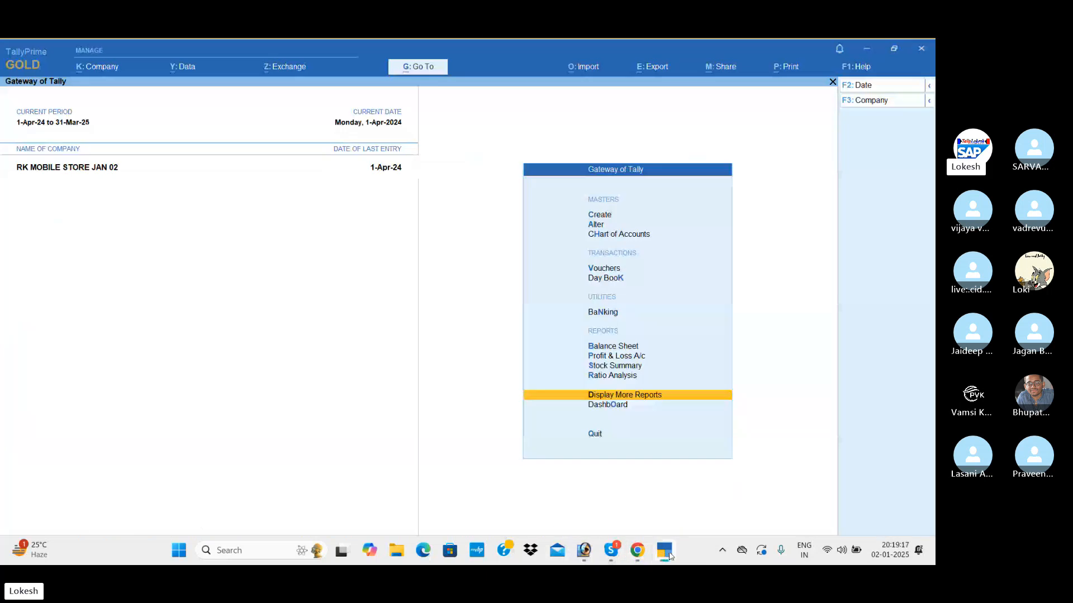
pyautogui.press('Up')
pyautogui.press('Up')
pyautogui.press('Up')
pyautogui.press('Up')
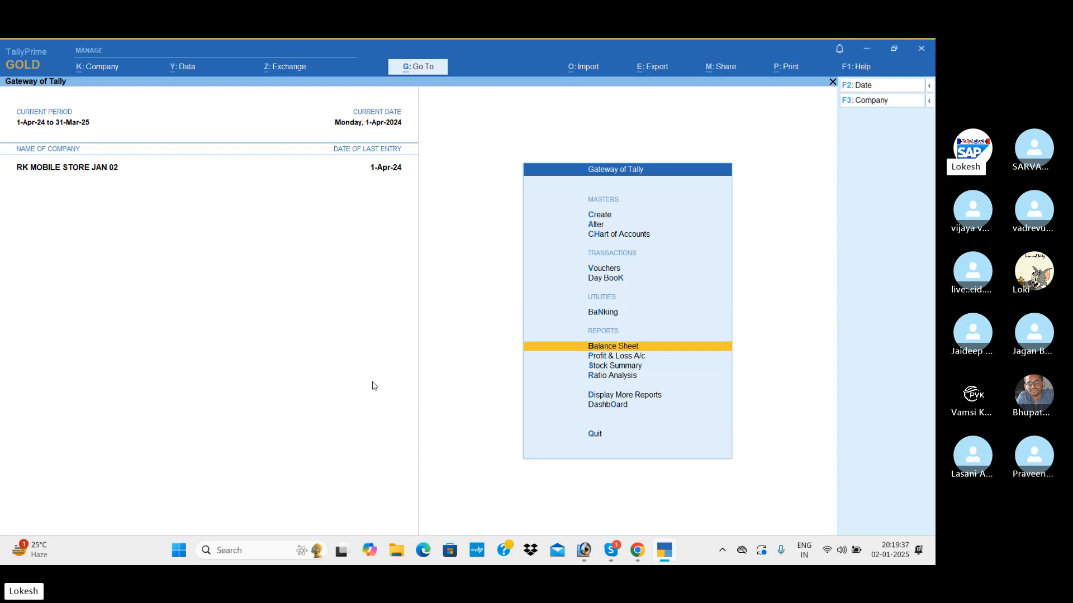
pyautogui.press('Up')
pyautogui.press('Up')
pyautogui.press('Up')
pyautogui.press('Up')
pyautogui.press('Up')
pyautogui.press('Up')
pyautogui.press('Return')
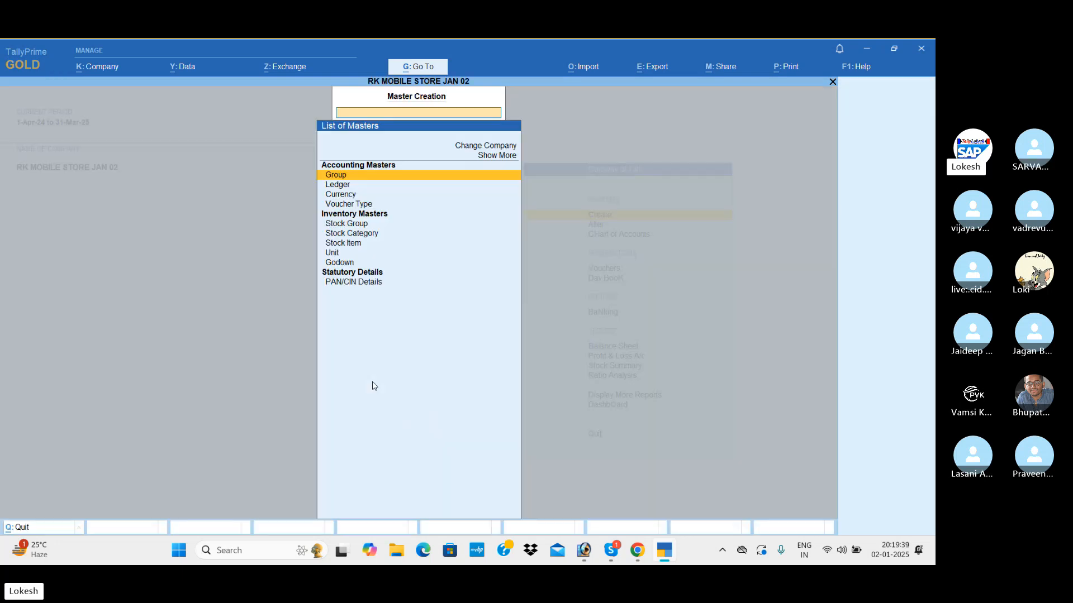
# Create a stock group named Medicines under Primary, without adding item quantities.
pyautogui.press('Down')
pyautogui.press('Down')
pyautogui.press('Down')
pyautogui.press('Down')
pyautogui.press('Return')
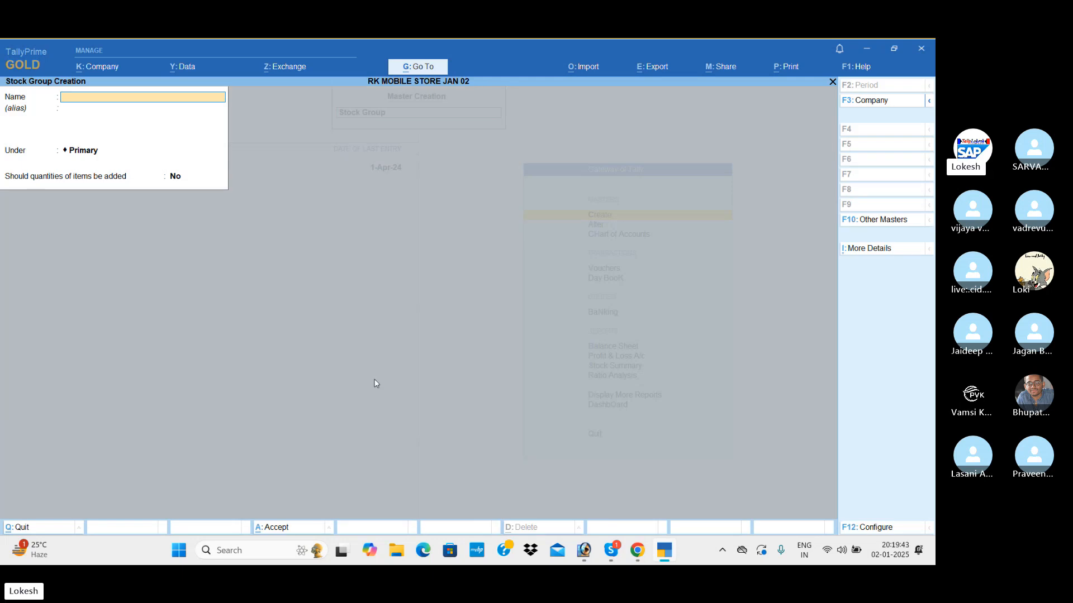
pyautogui.write('Medicines')
pyautogui.press('Return')
pyautogui.press('Return')
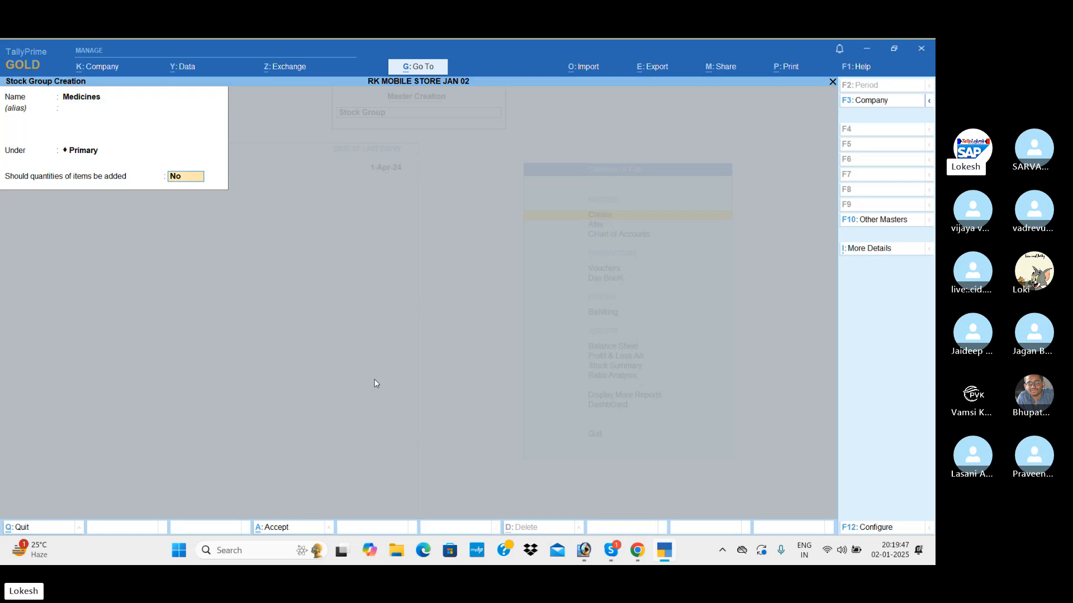
pyautogui.press('Return')
# Create a stock group named General Items under Primary and leave stock group creation.
pyautogui.press('Return')
pyautogui.write('Ge')
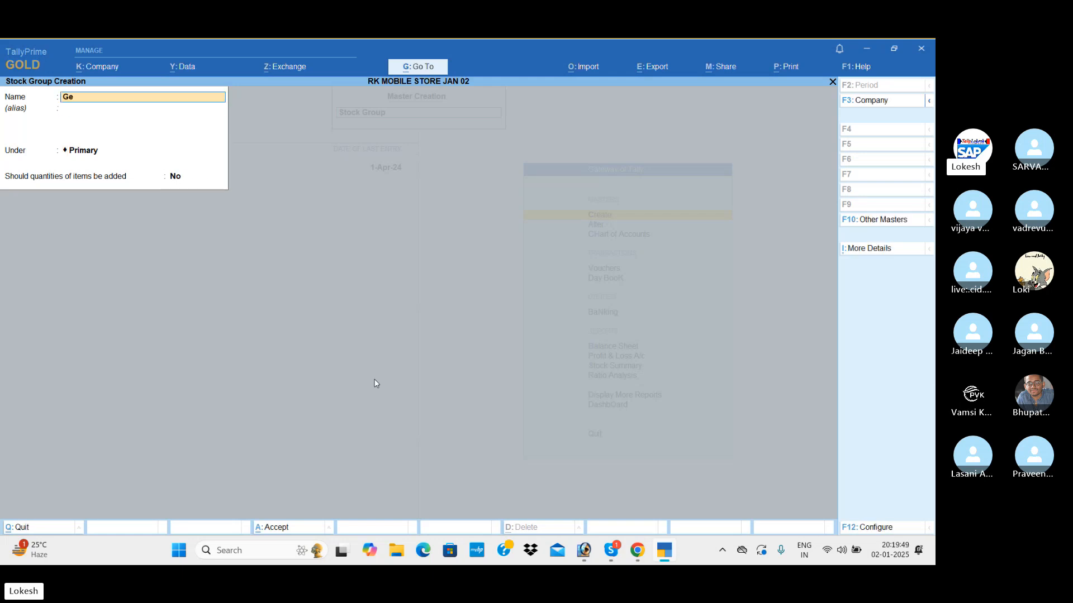
pyautogui.write('neral Items')
pyautogui.press('Return')
pyautogui.press('Return')
pyautogui.press('Return')
pyautogui.press('Return')
pyautogui.press('Return')
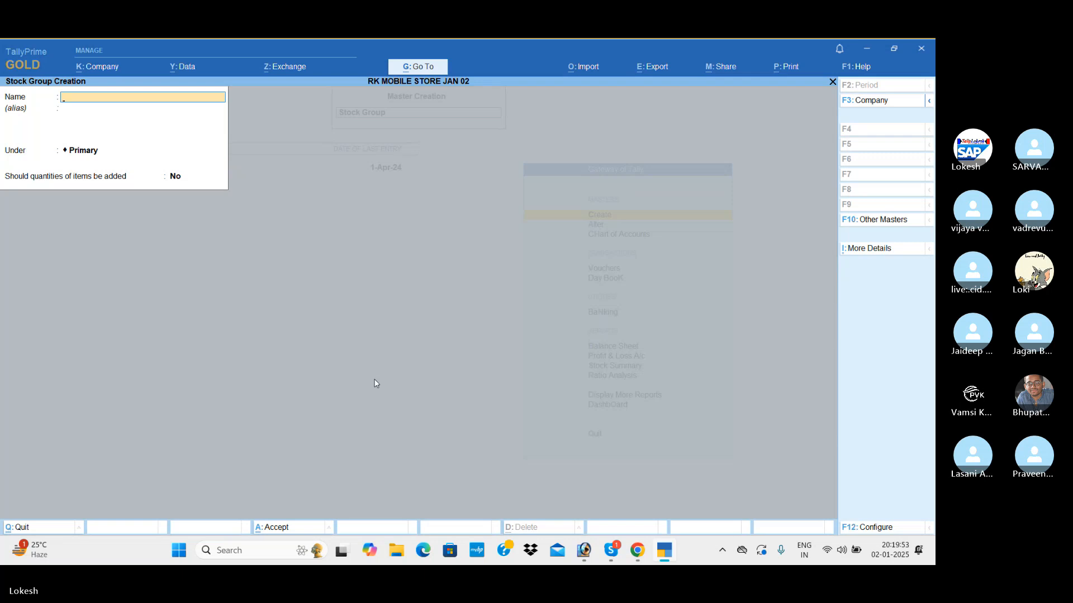
pyautogui.press('Escape')
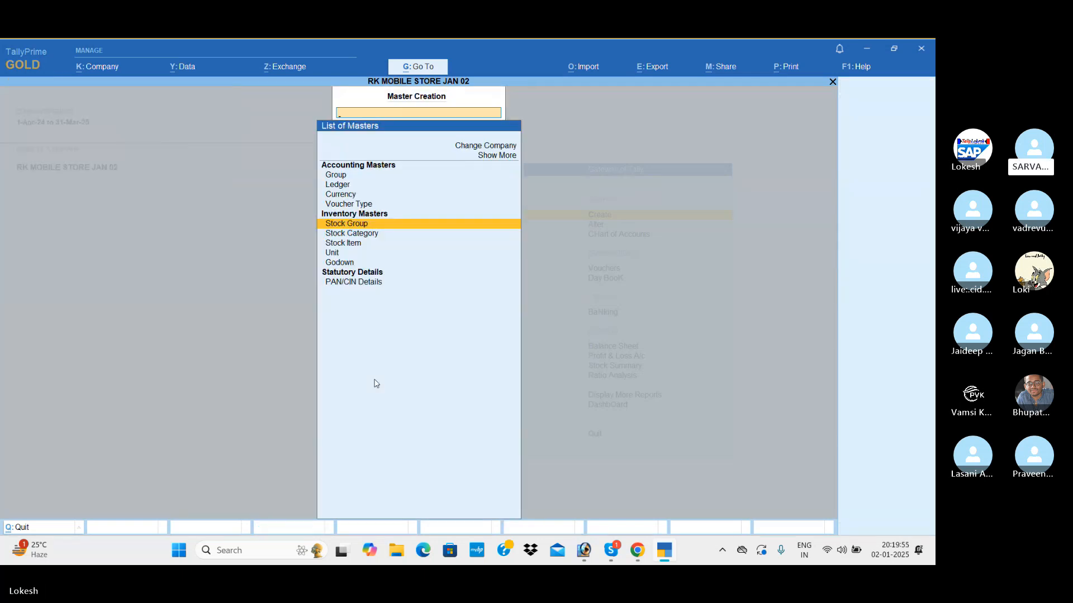
# Create a stock category named Painkillers under Primary.
pyautogui.press('Down')
pyautogui.press('Return')
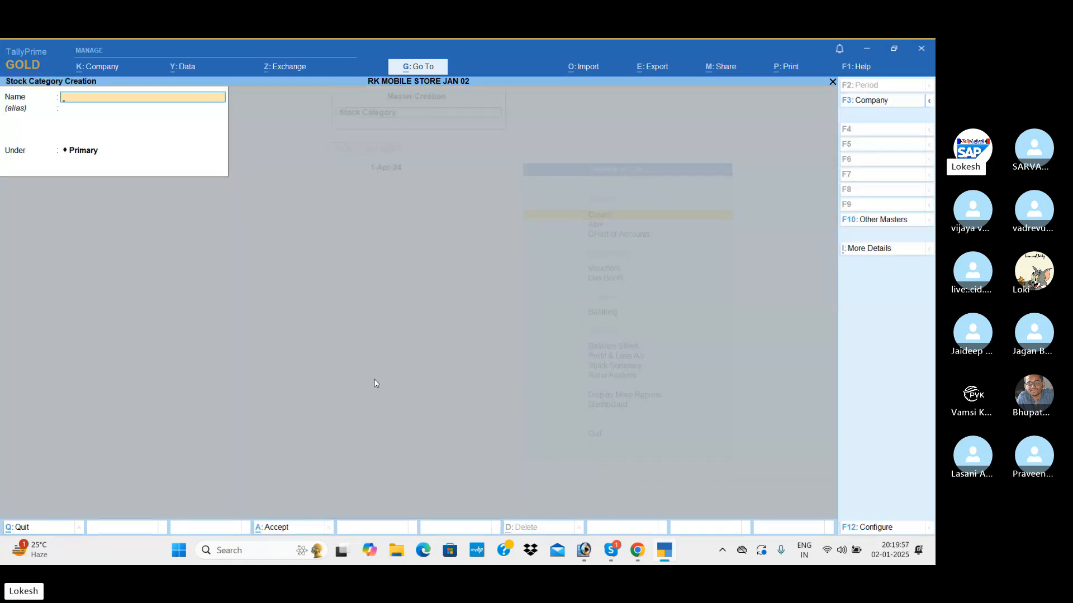
pyautogui.write('Painkillers')
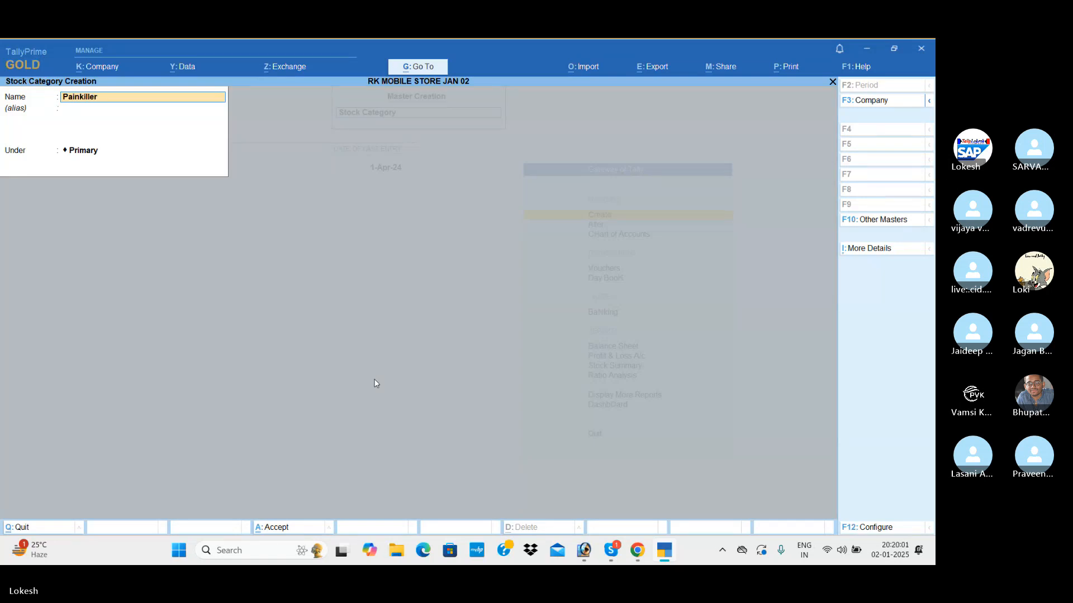
pyautogui.press('Return')
# Add a stock category named Antibiotics under Primary.
pyautogui.press('Return')
# Add a stock category named Syrups under Primary.
pyautogui.press('Return')
pyautogui.write('Antibiotcs')
pyautogui.press('Return')
pyautogui.press('Return')
pyautogui.press('Return')
pyautogui.write('Syrups')
pyautogui.press('Return')
pyautogui.press('Return')
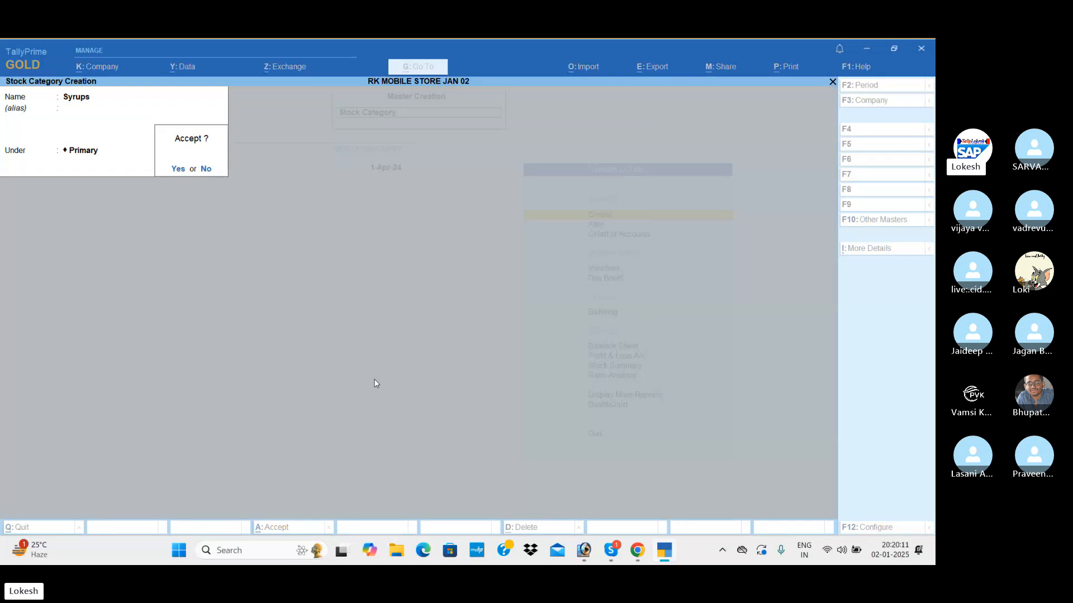
# Add a stock category named Soaps under Primary.
pyautogui.press('Return')
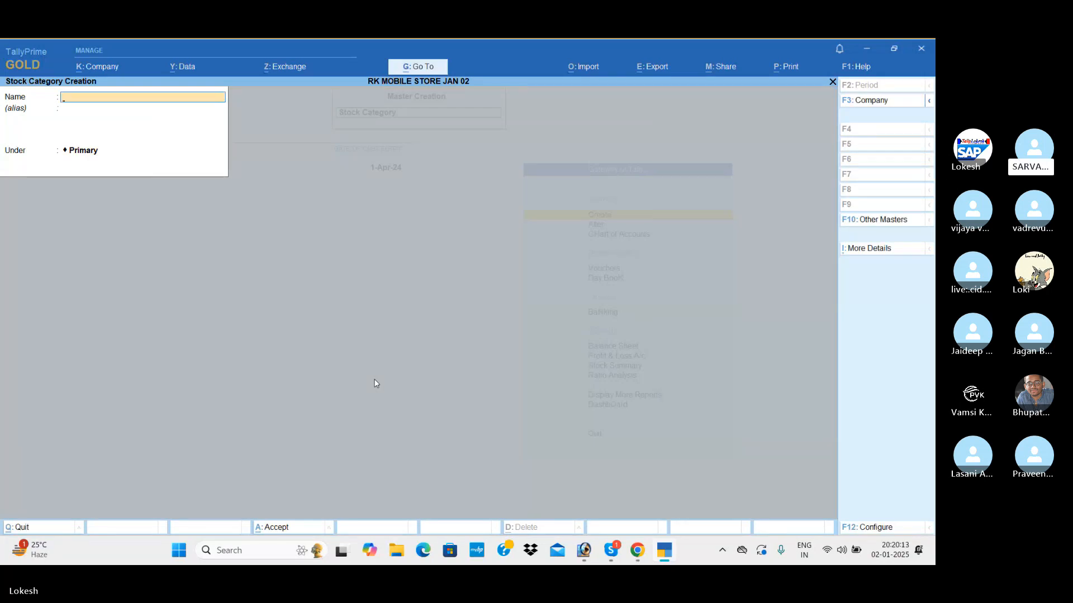
pyautogui.write('Soaps')
pyautogui.press('Return')
pyautogui.press('Return')
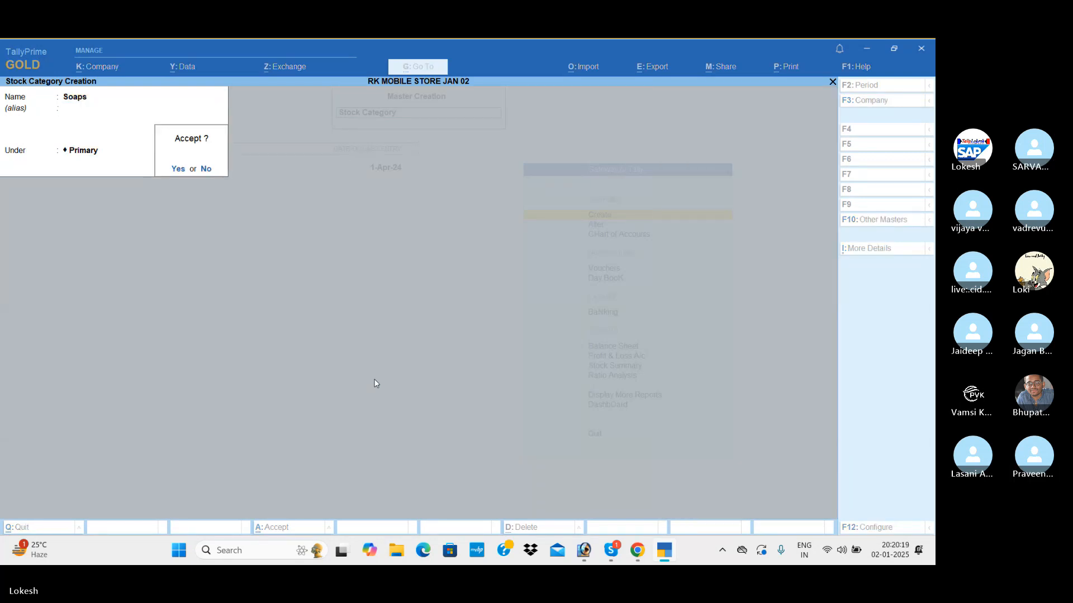
pyautogui.press('Return')
# Add a stock category named Thoothpastes under Primary.
pyautogui.write('Th')
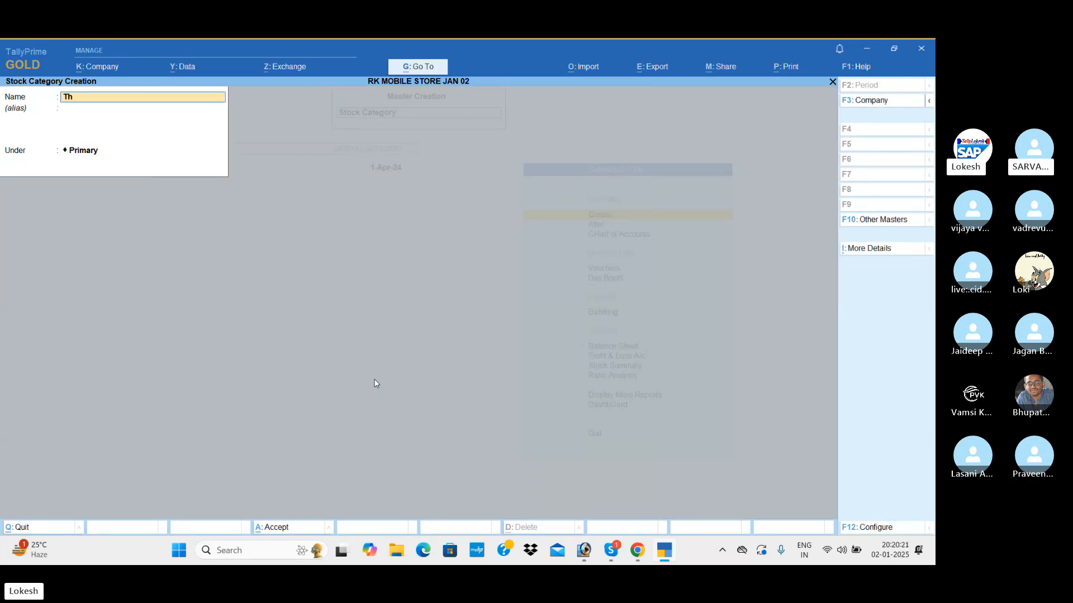
pyautogui.write('oothpastes')
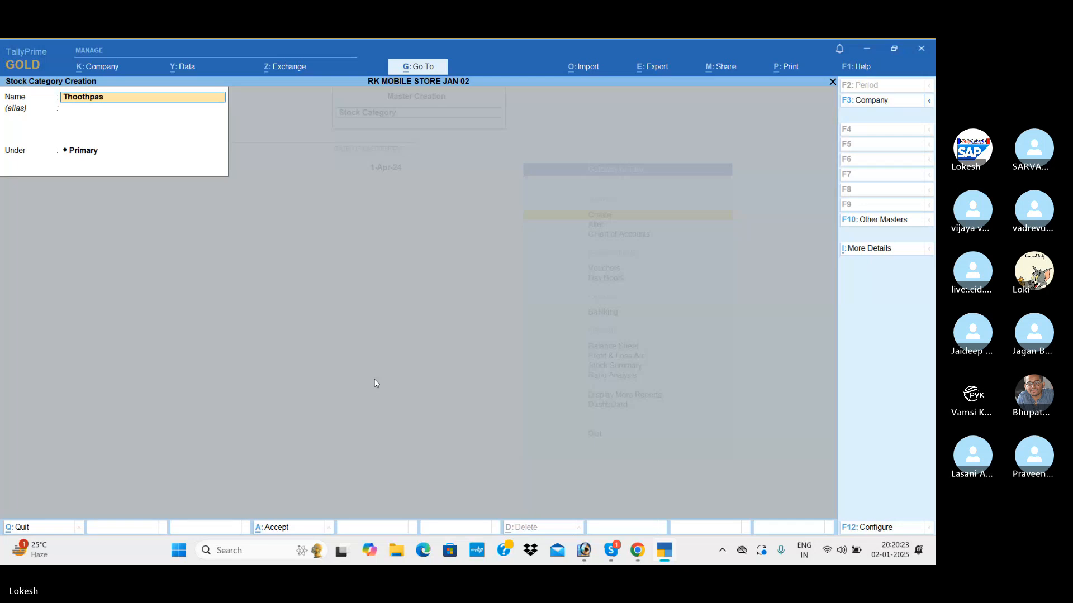
pyautogui.press('Return')
pyautogui.press('Return')
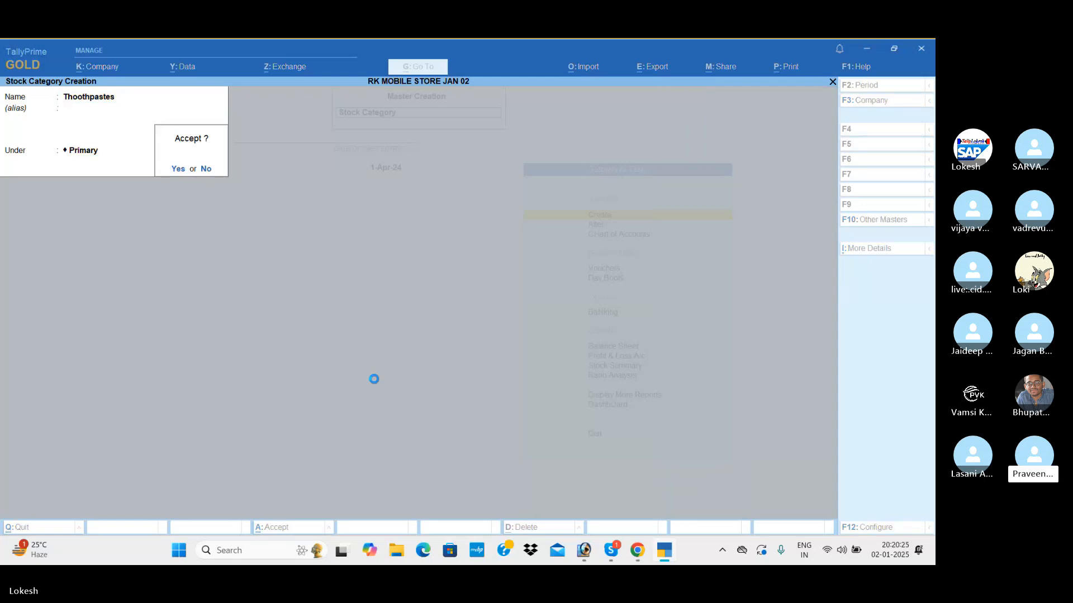
pyautogui.press('Return')
# Add a stock category named Shanpoos under Primary and leave stock category creation.
pyautogui.write('Shan')
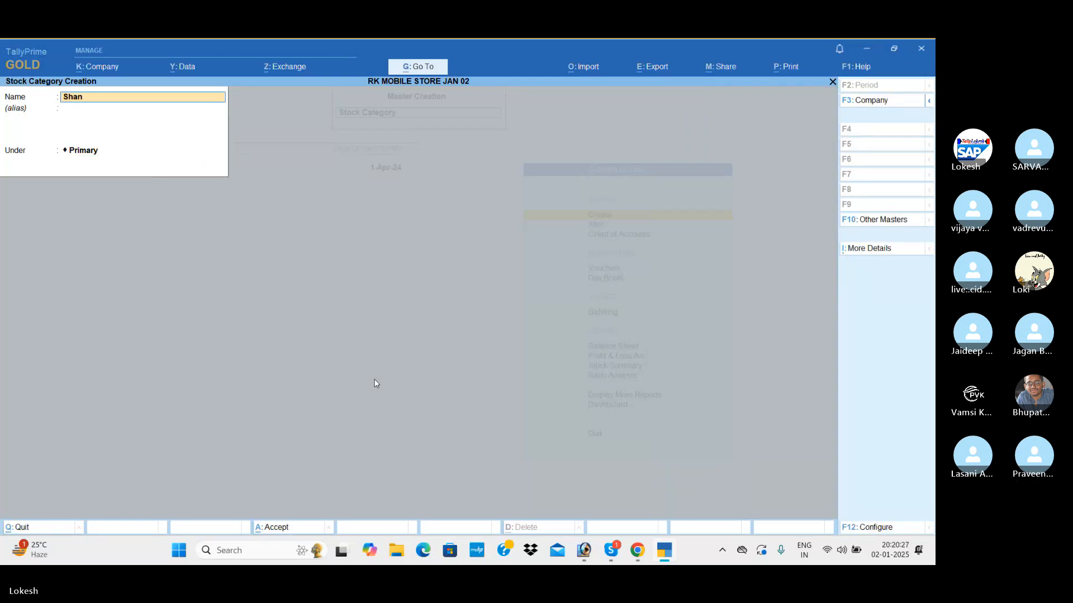
pyautogui.write('poos')
pyautogui.press('Return')
pyautogui.press('Return')
pyautogui.press('Return')
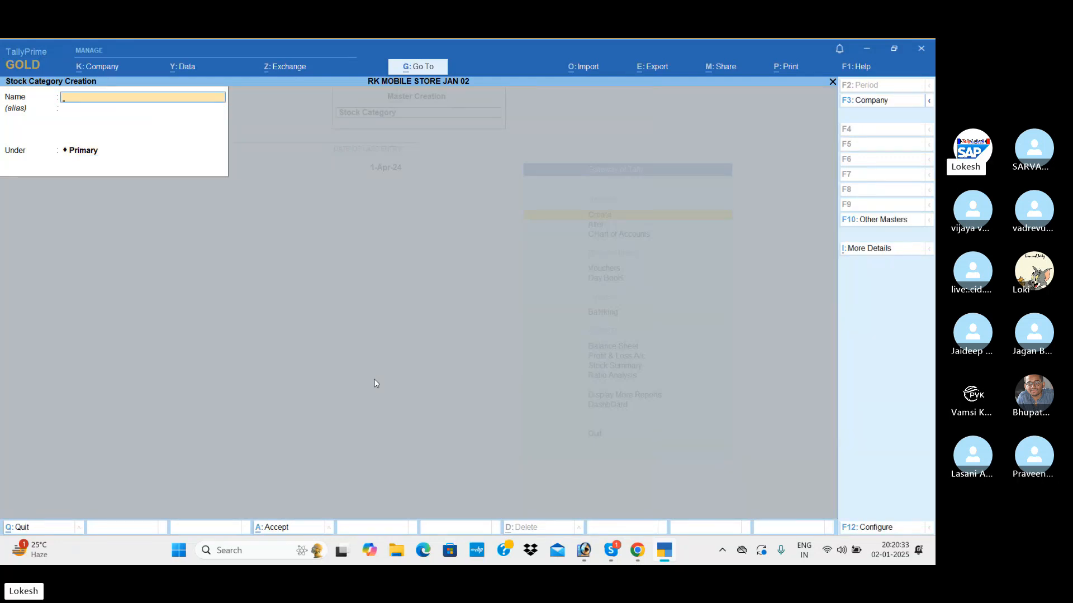
pyautogui.press('Escape')
# Start a new stock item named Nimsulide and place it under the Medicines group.
pyautogui.press('Return')
pyautogui.press('Down')
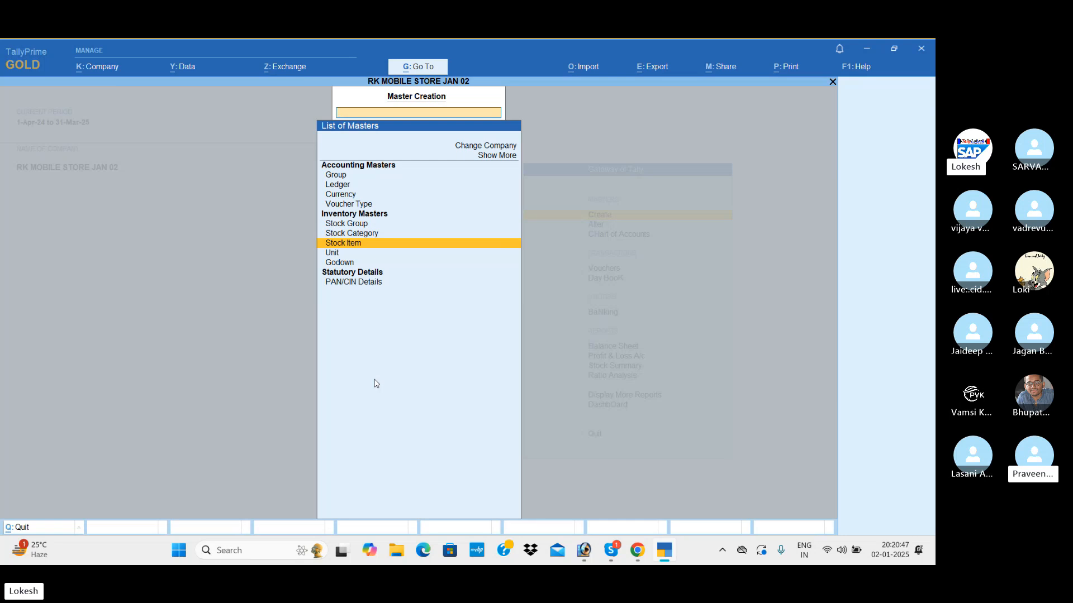
pyautogui.press('Return')
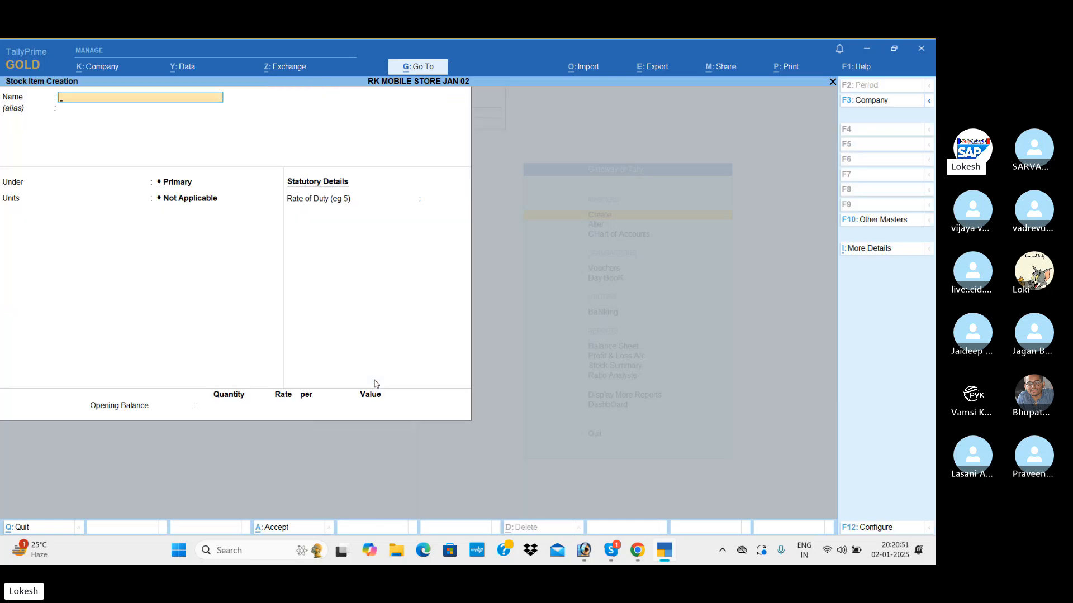
pyautogui.write('Nims')
pyautogui.write('u')
pyautogui.press('BackSpace')
pyautogui.write('su')
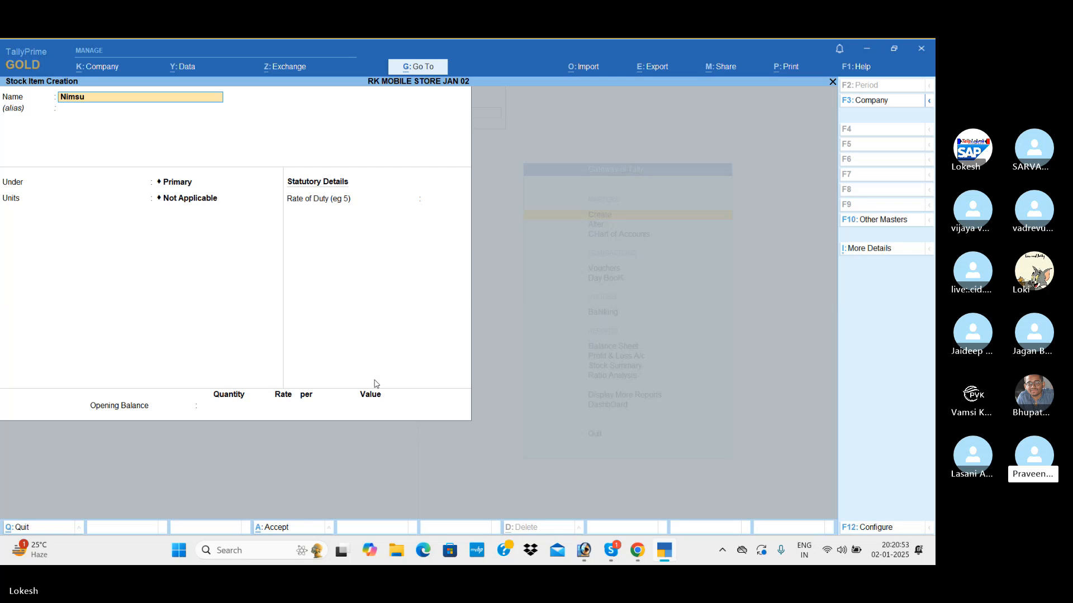
pyautogui.write('lide')
pyautogui.press('Return')
pyautogui.press('Down')
pyautogui.press('Down')
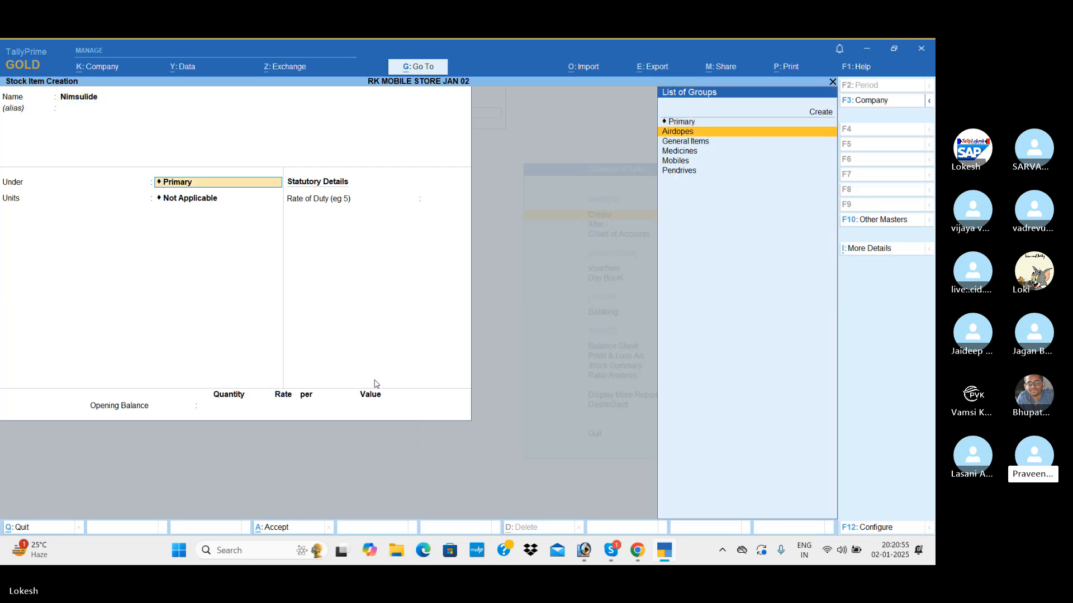
pyautogui.press('Down')
pyautogui.press('Return')
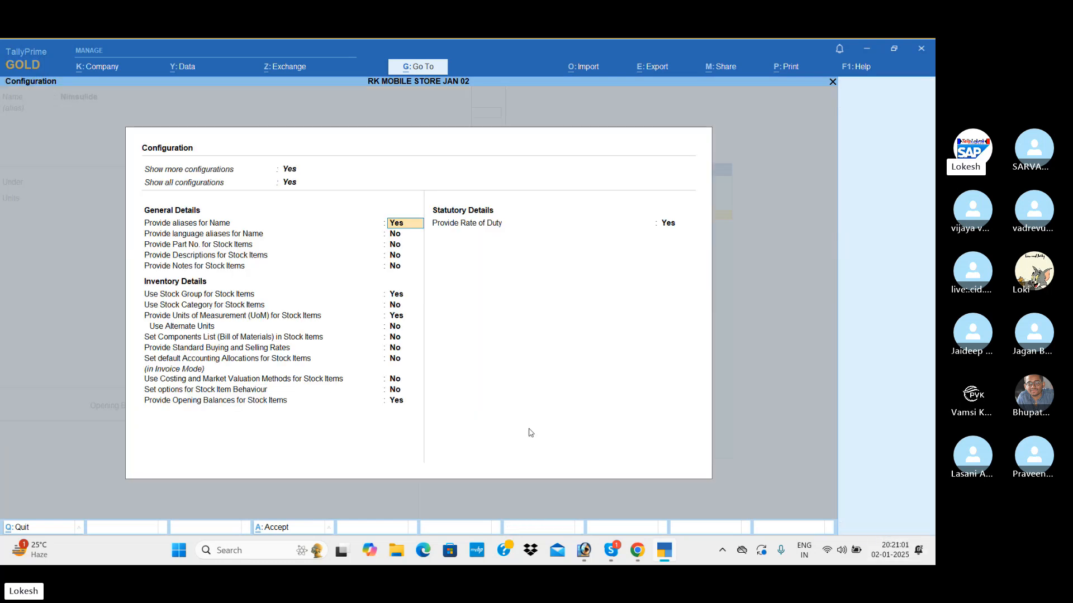
# Configure stock item creation to use stock categories for stock items.
pyautogui.click(877, 528)
pyautogui.click(398, 306)
pyautogui.write('y')
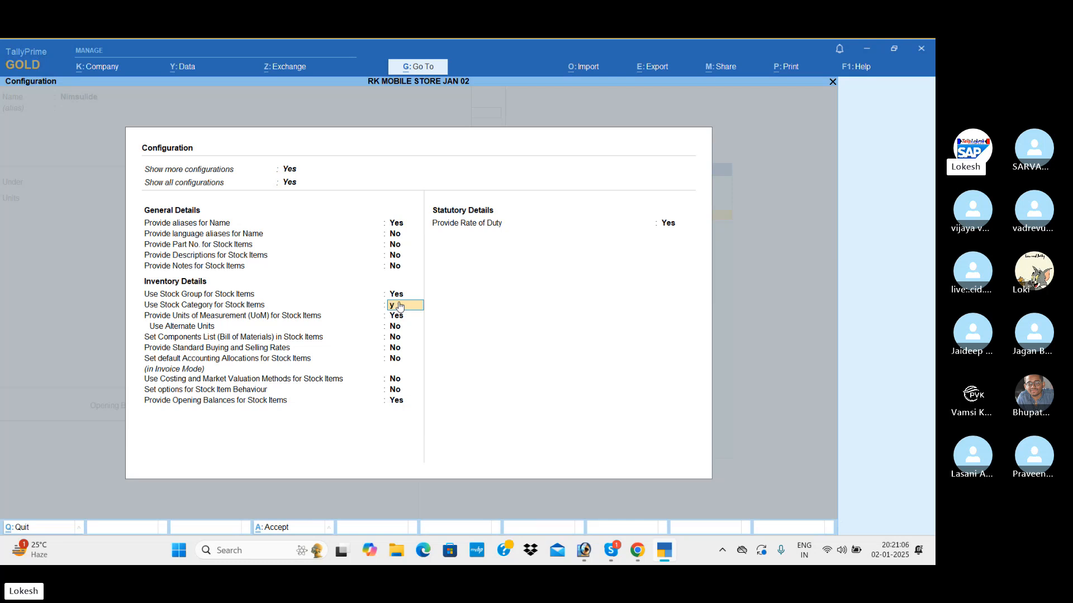
pyautogui.press('Return')
pyautogui.hotkey('ctrl', 'a')
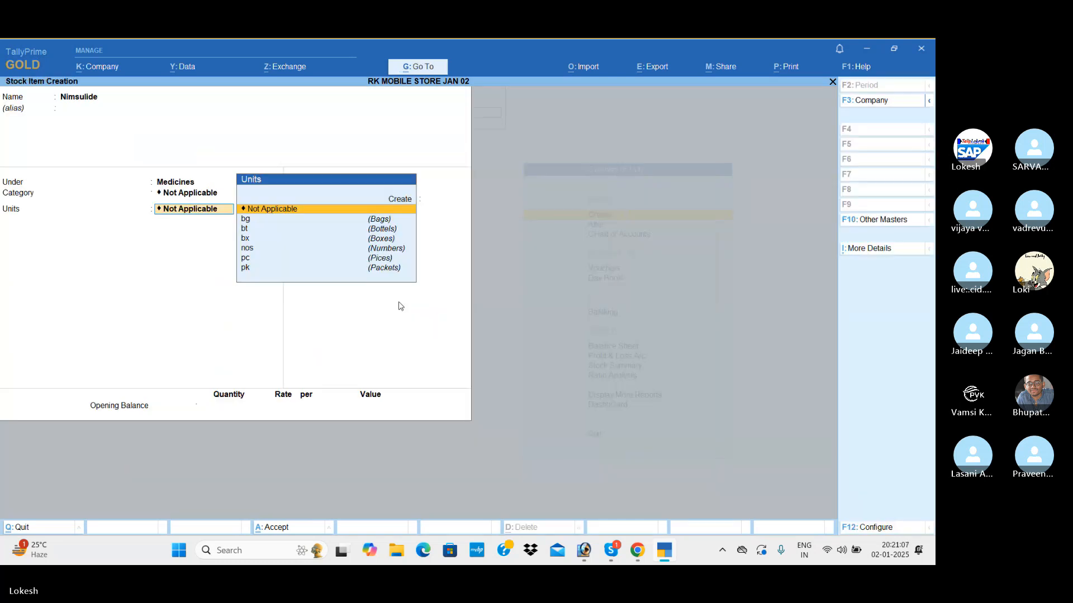
# Assign Nimsulide to the Painkillers category with bx (Boxes) as its unit, and save the item without an opening balance.
pyautogui.press('BackSpace')
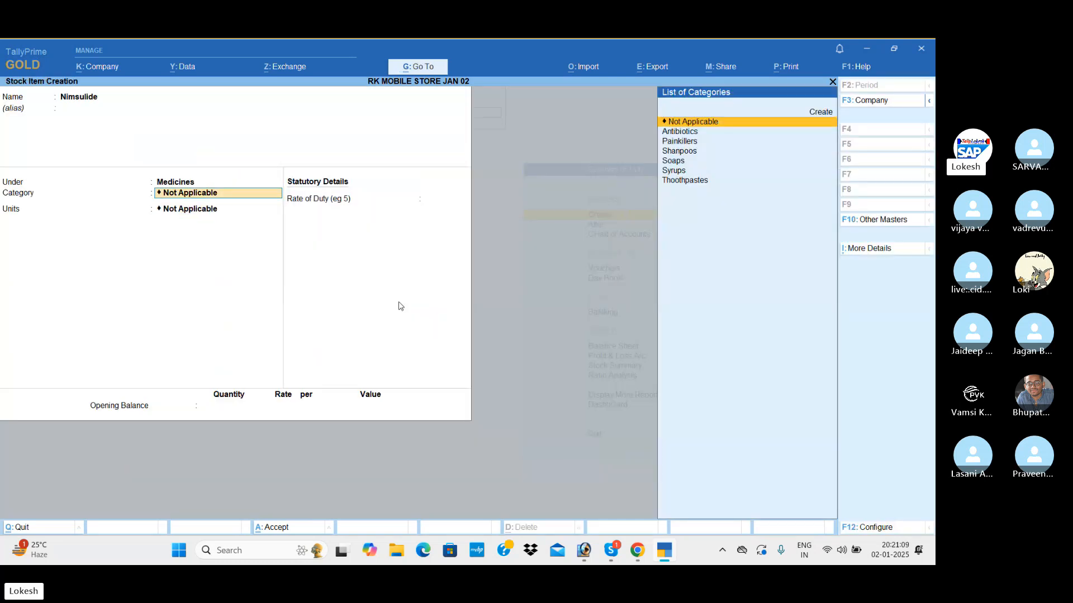
pyautogui.press('Down')
pyautogui.press('Down')
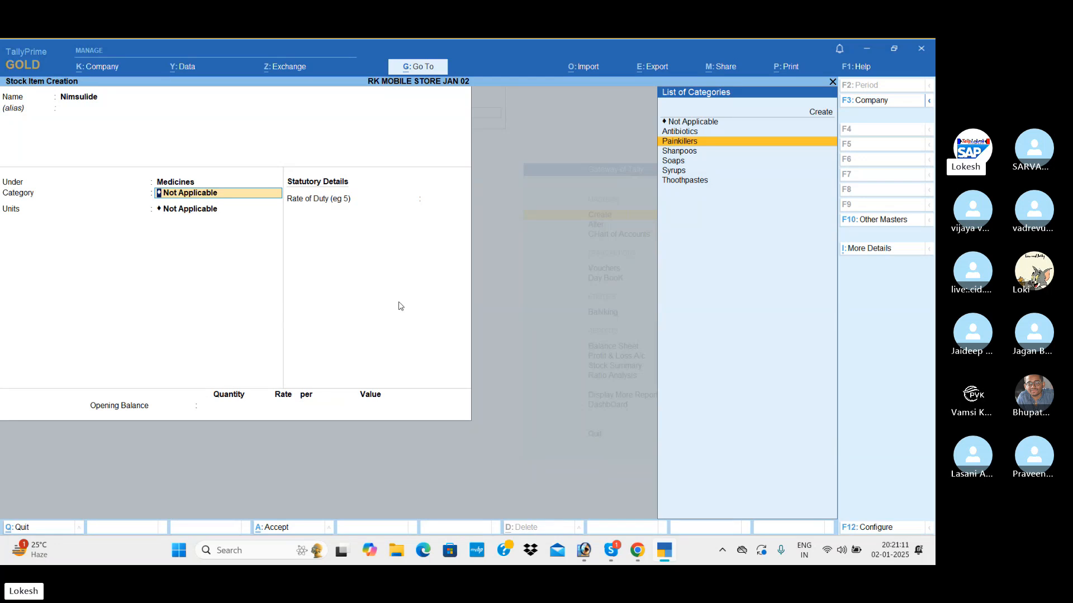
pyautogui.press('Return')
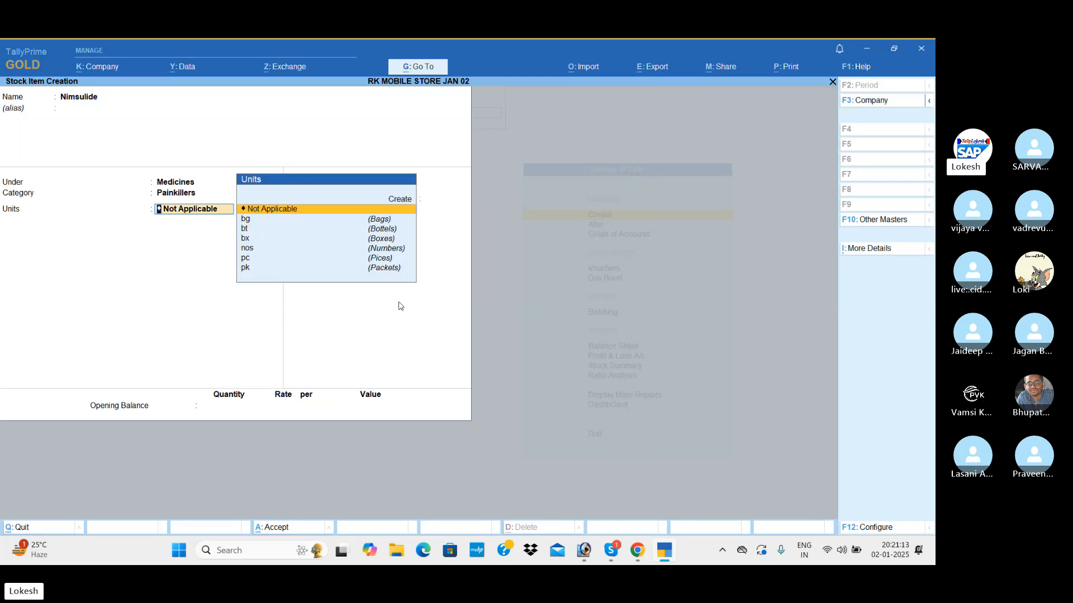
pyautogui.press('Down')
pyautogui.press('Down')
pyautogui.press('Down')
pyautogui.press('Return')
pyautogui.press('Return')
pyautogui.press('Return')
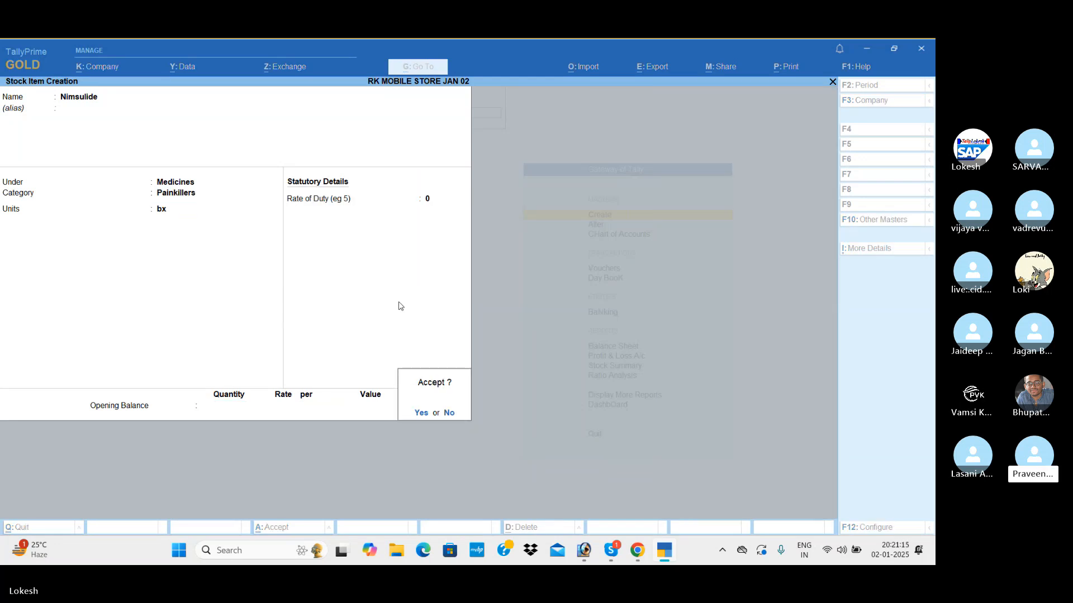
pyautogui.press('Return')
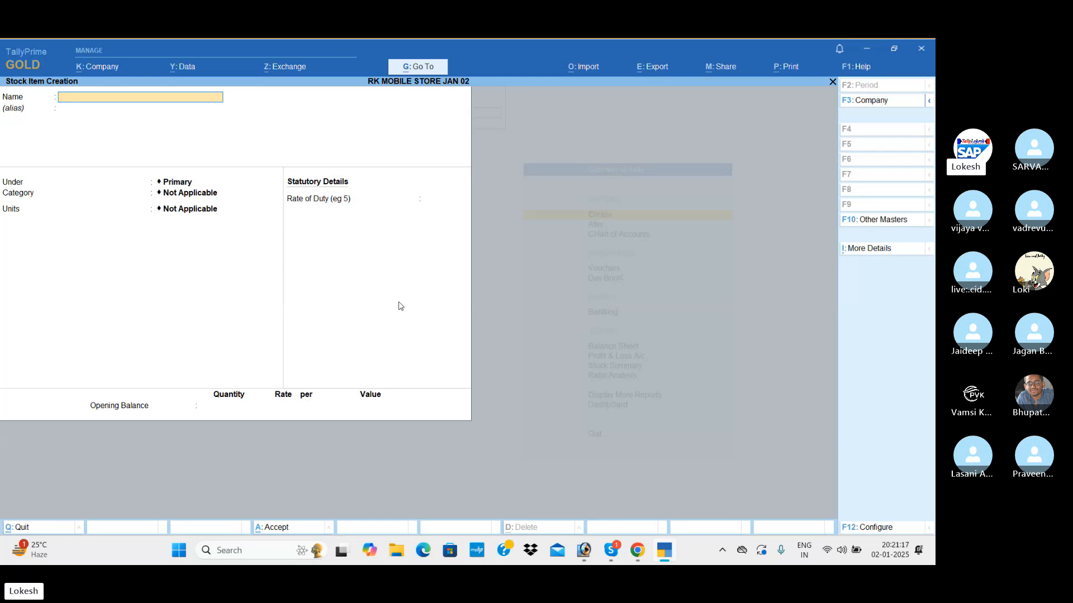
# Create a stock item named Overran under the Medicines group and Painkillers category, with bx as unit and no opening balance.
pyautogui.write('Overran')
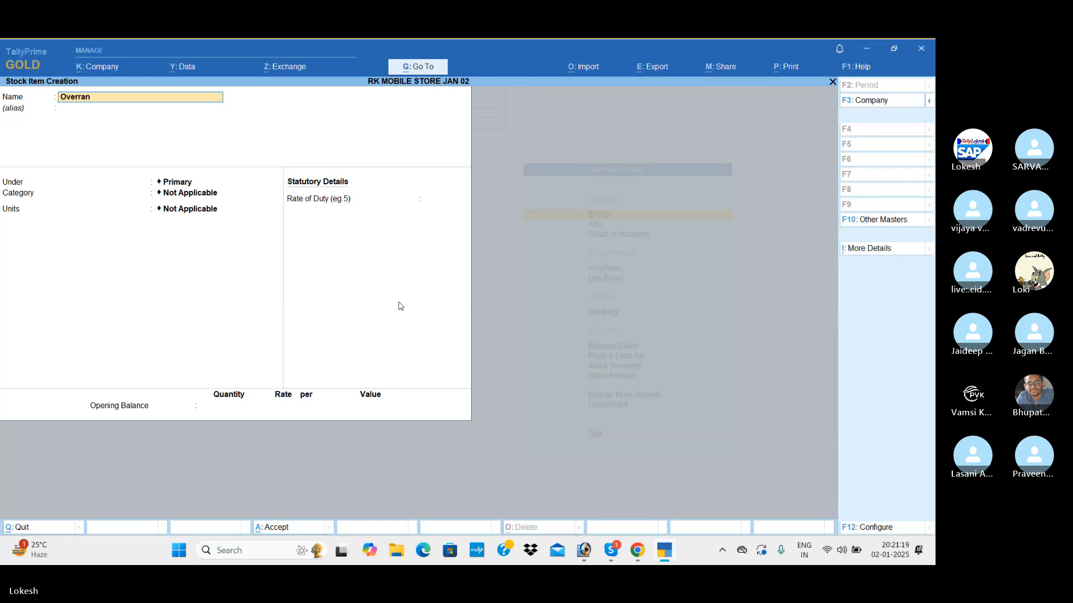
pyautogui.press('Return')
pyautogui.press('Down')
pyautogui.press('Down')
pyautogui.press('Down')
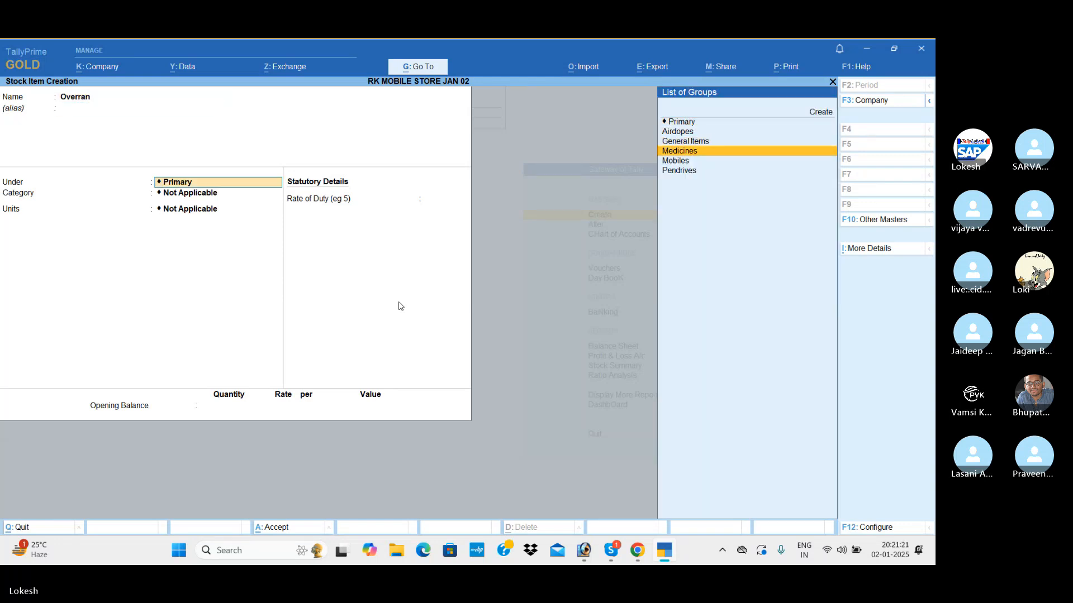
pyautogui.press('Return')
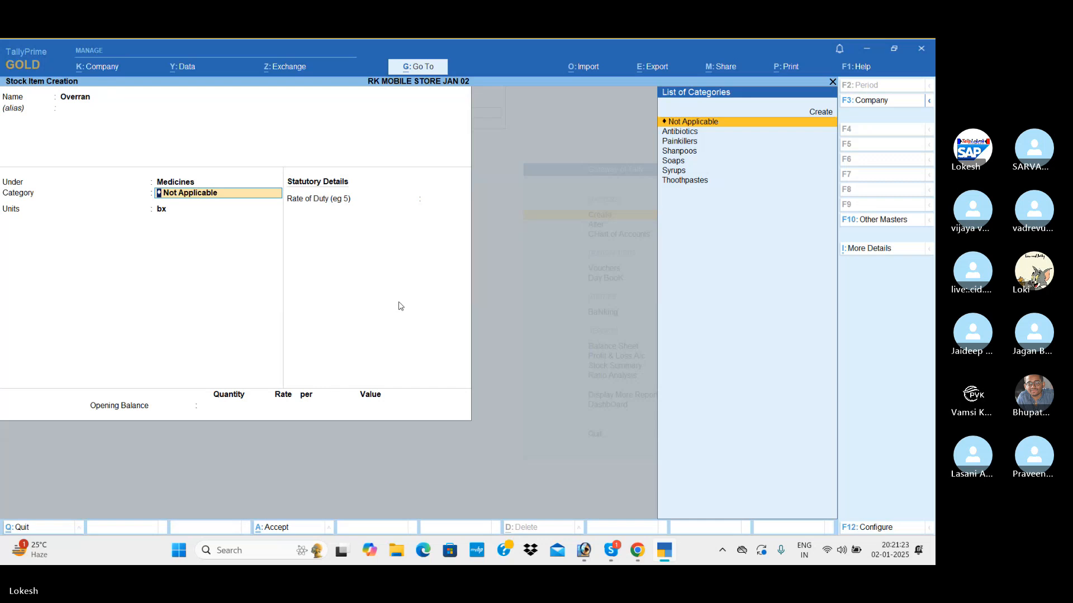
pyautogui.press('Down')
pyautogui.press('Down')
pyautogui.press('Return')
pyautogui.press('Return')
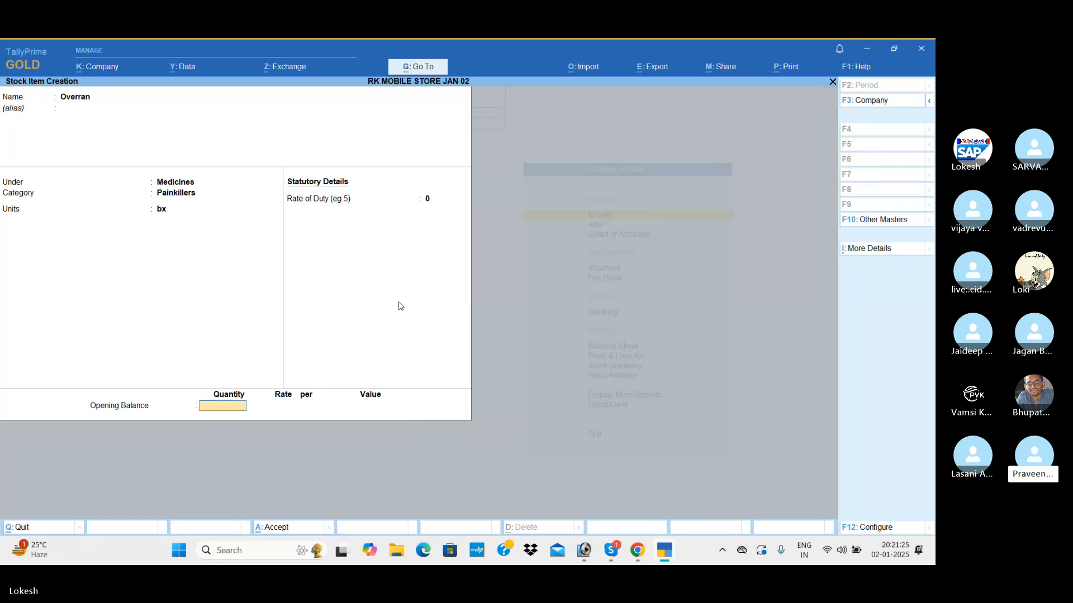
pyautogui.press('Return')
pyautogui.press('Return')
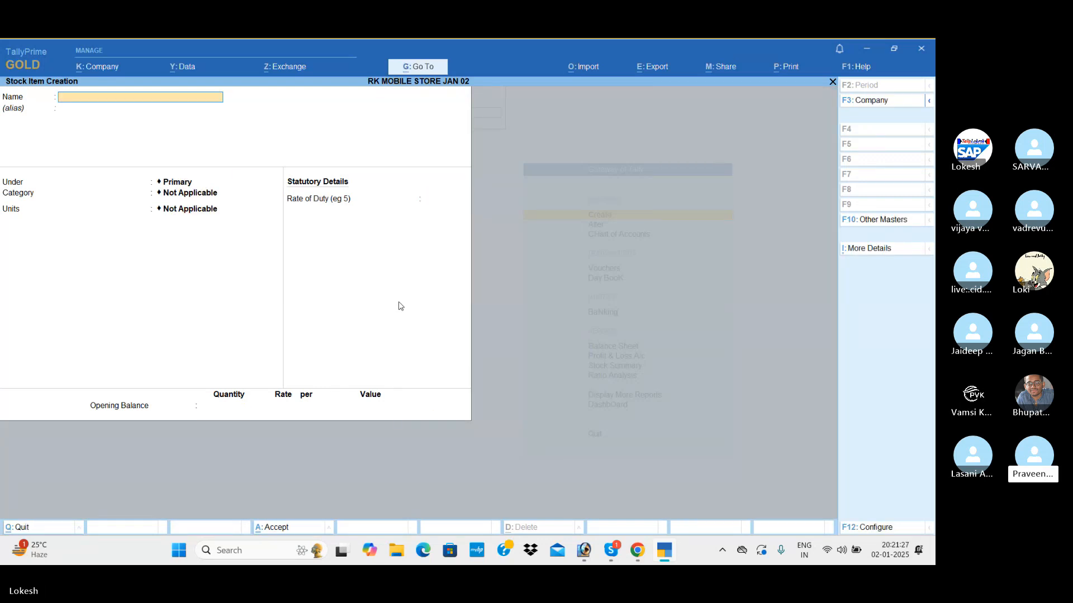
# Start a new stock item named Amoxicillin and place it under the Medicines group.
pyautogui.write('Amoxicil')
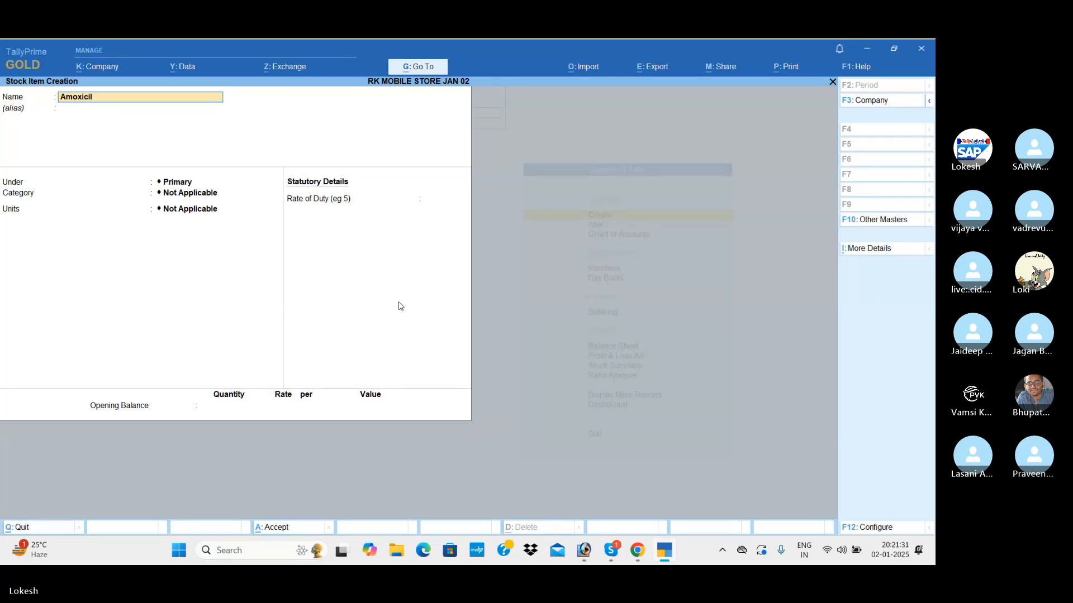
pyautogui.write('lin')
pyautogui.press('Return')
pyautogui.press('Return')
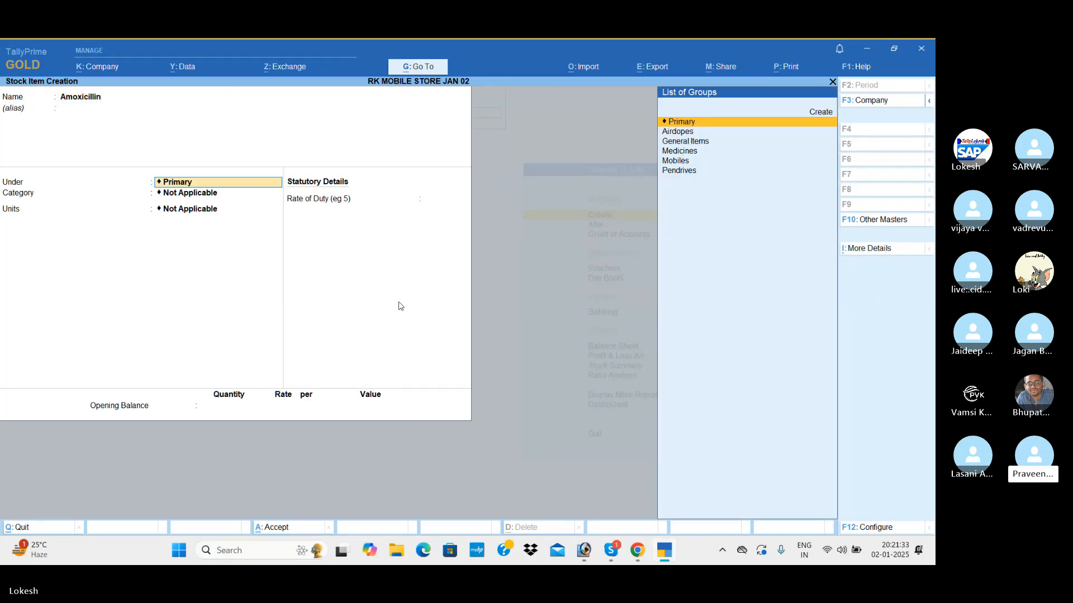
pyautogui.press('Down')
# Assign Amoxicillin to the Antibiotics category with bx (Boxes) as its unit, and save the item without an opening balance.
pyautogui.press('Down')
pyautogui.press('Down')
pyautogui.press('Return')
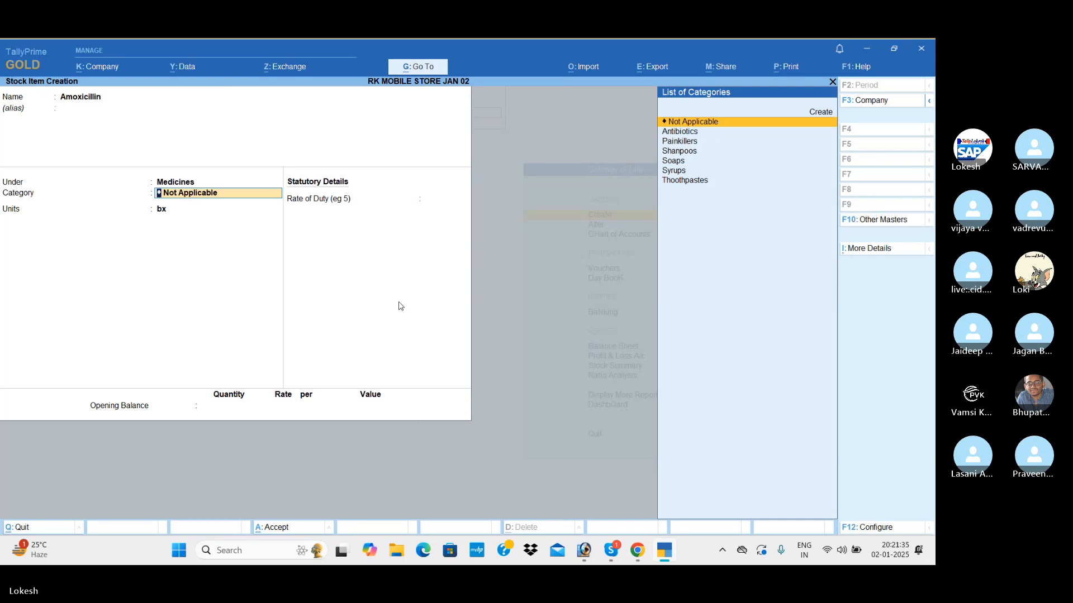
pyautogui.press('Down')
pyautogui.press('Return')
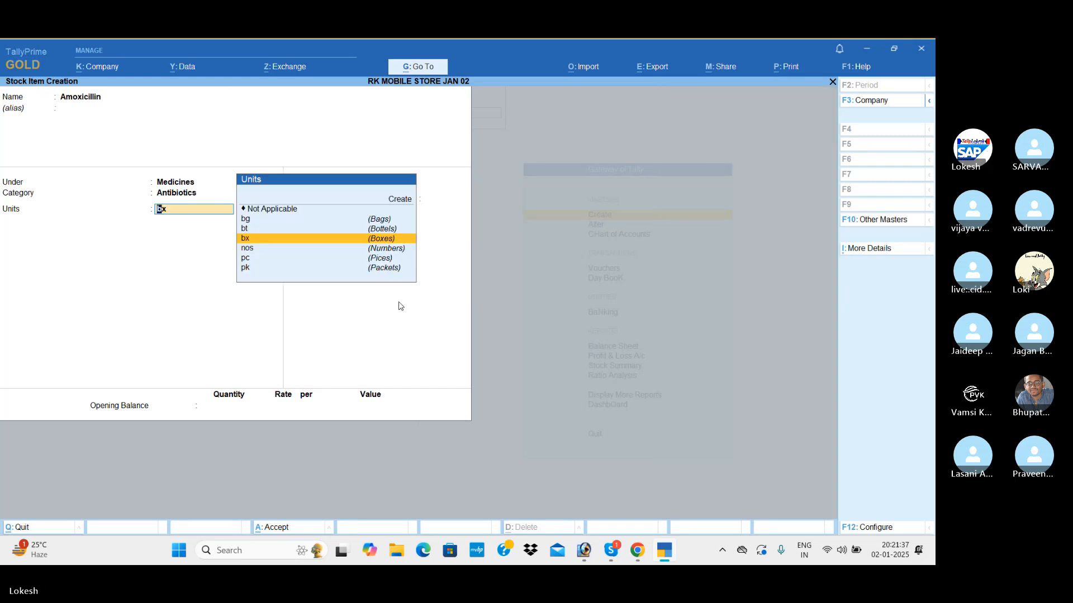
pyautogui.press('Return')
pyautogui.press('Return')
pyautogui.press('Return')
pyautogui.press('Return')
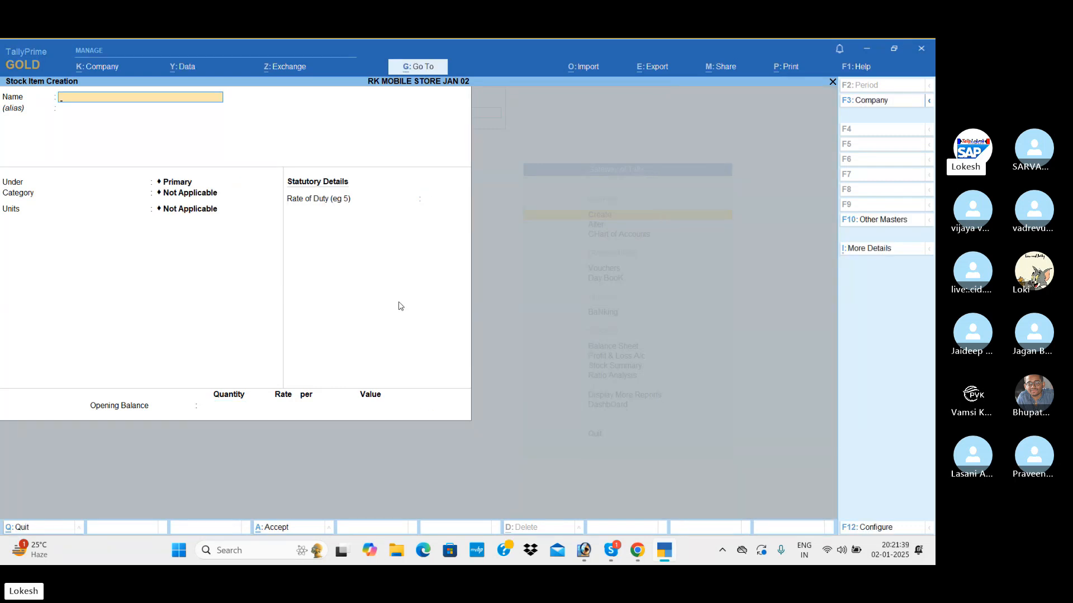
# Create a stock item named Cipro under the Medicines group, with bx as unit and no opening balance.
pyautogui.write('Ci')
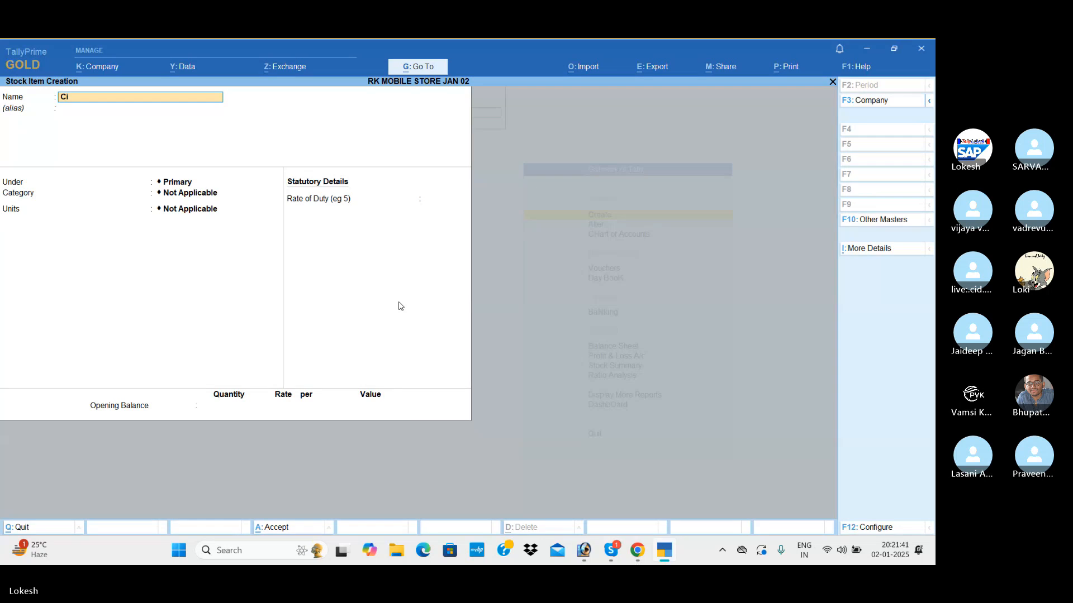
pyautogui.write('pro')
pyautogui.press('Return')
pyautogui.press('Return')
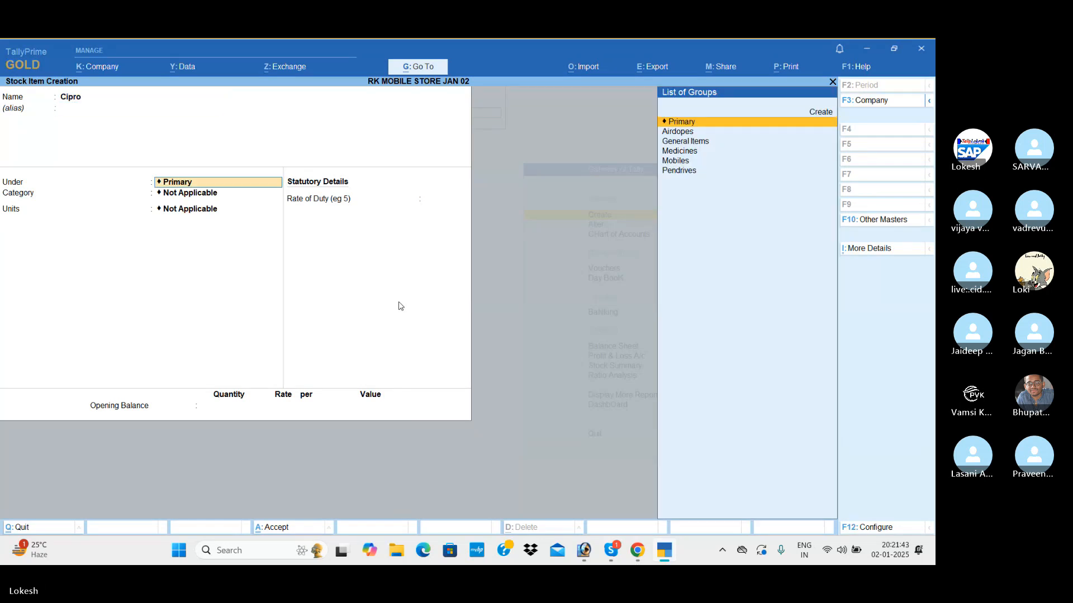
pyautogui.press('Down')
pyautogui.press('Down')
pyautogui.press('Down')
pyautogui.press('Return')
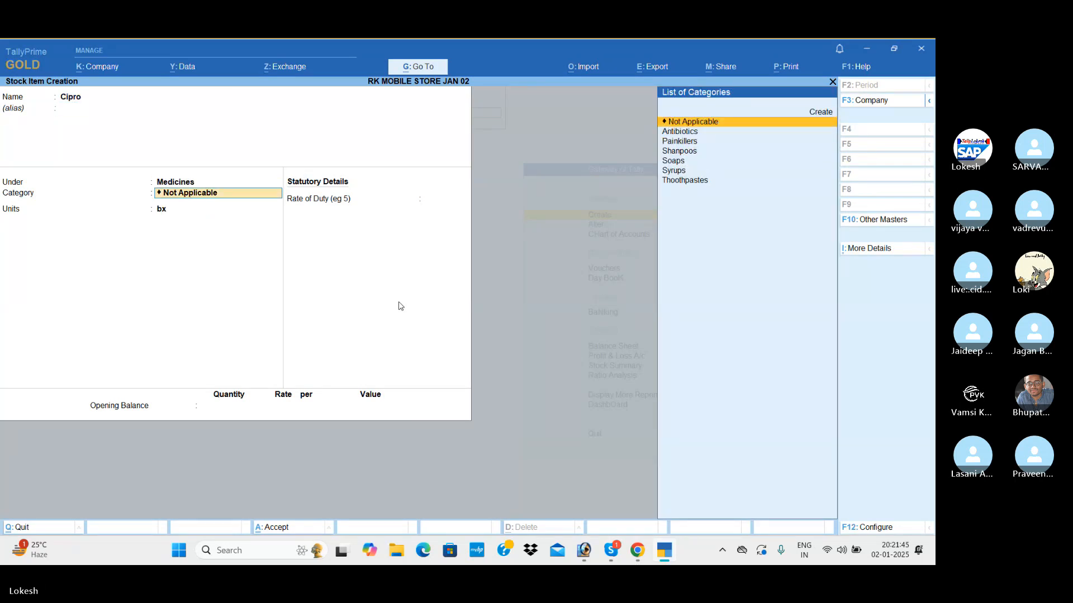
pyautogui.press('Return')
pyautogui.press('Return')
pyautogui.press('Return')
pyautogui.press('Return')
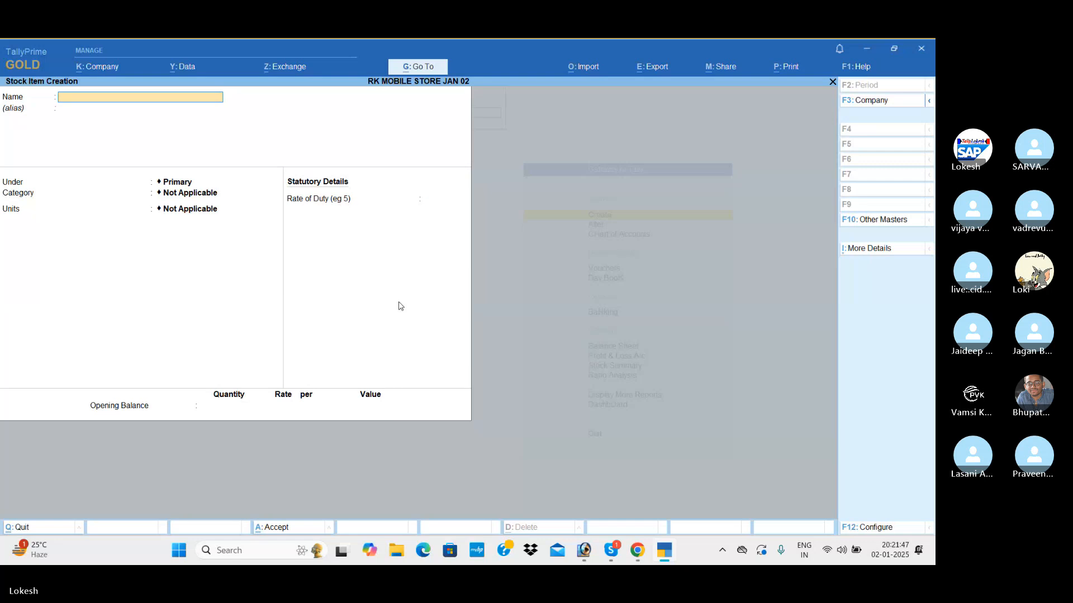
# Start a new stock item named Zybtus and place it under the Medicines group.
pyautogui.write('Zyb')
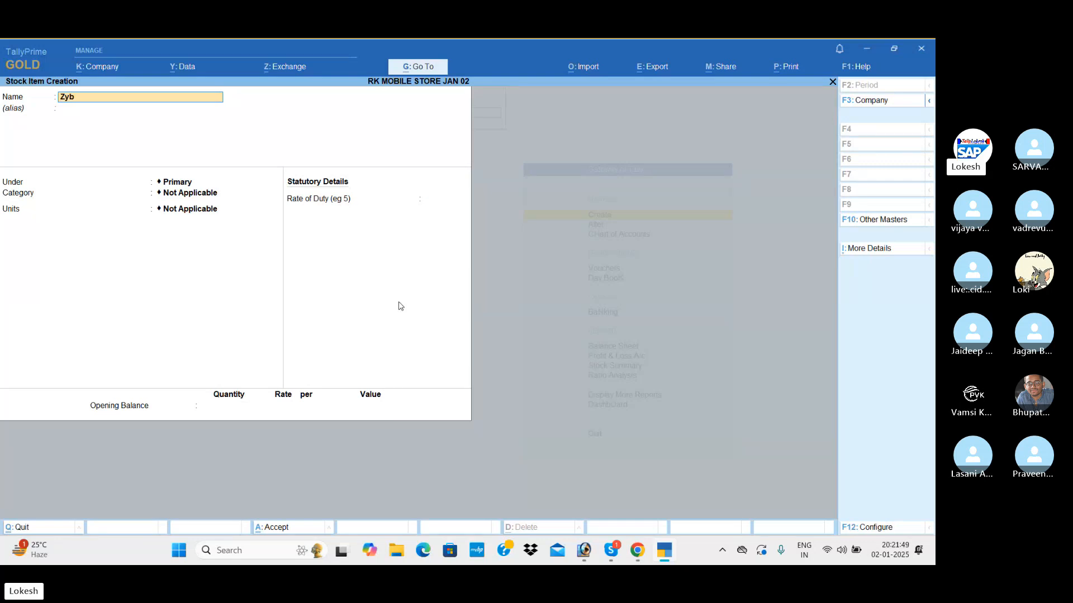
pyautogui.write('tus')
pyautogui.press('Return')
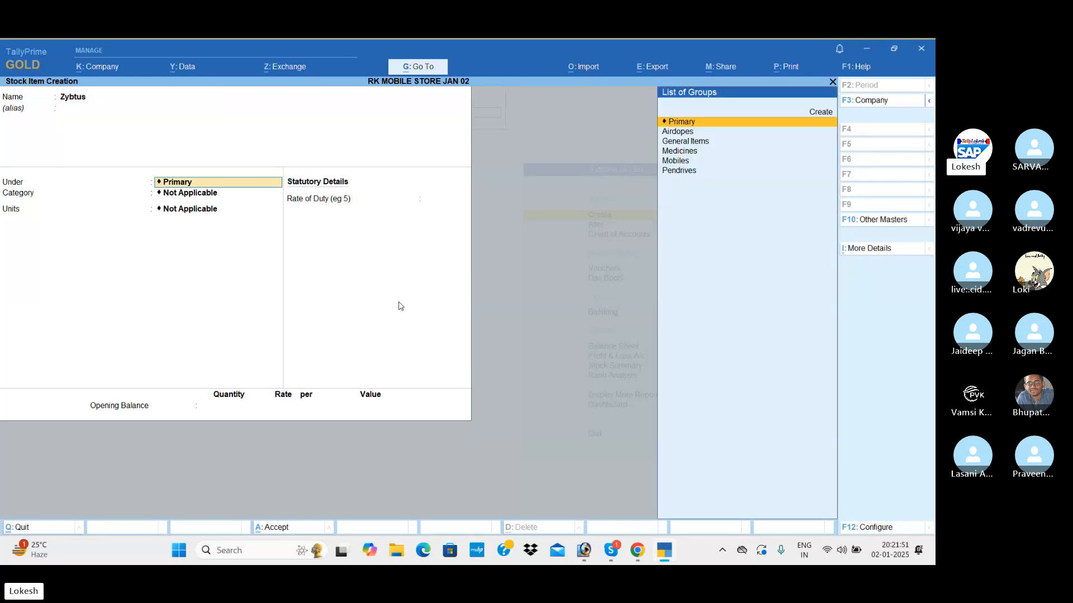
pyautogui.press('Down')
pyautogui.press('Down')
pyautogui.press('Down')
pyautogui.press('Return')
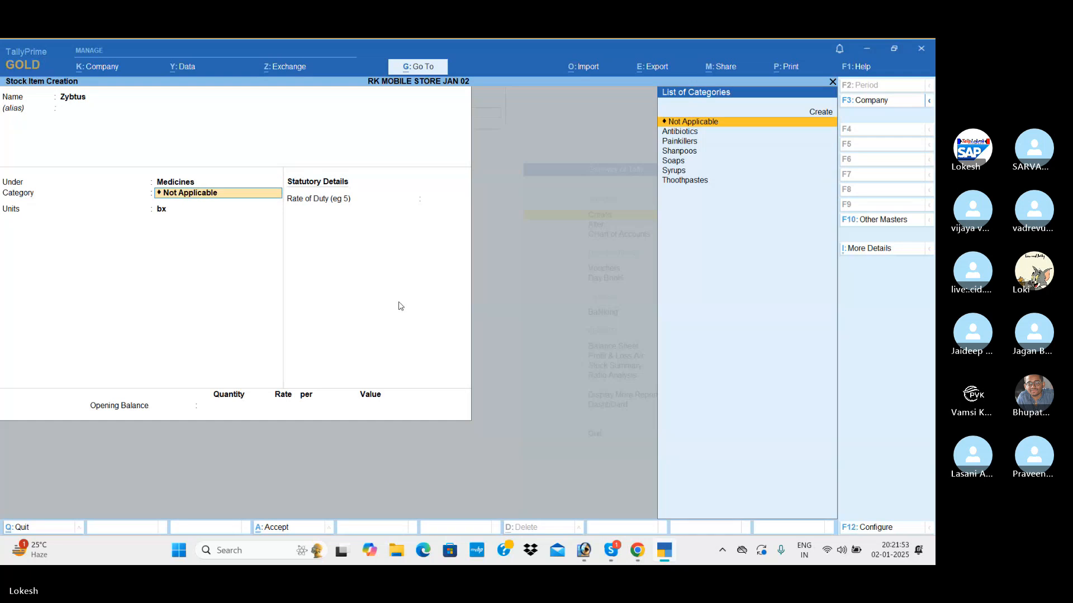
# Assign Zybtus to the Syrups category with bt (Bottels) as its unit, and save the item without an opening balance.
pyautogui.press('Down')
pyautogui.press('Down')
pyautogui.press('Down')
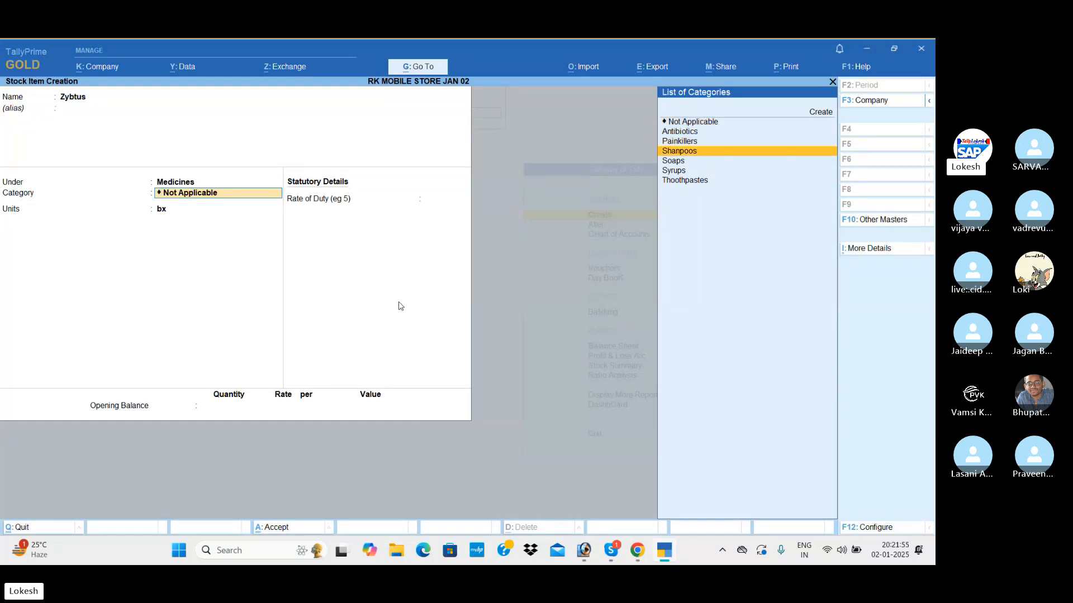
pyautogui.press('Down')
pyautogui.press('Down')
pyautogui.press('Return')
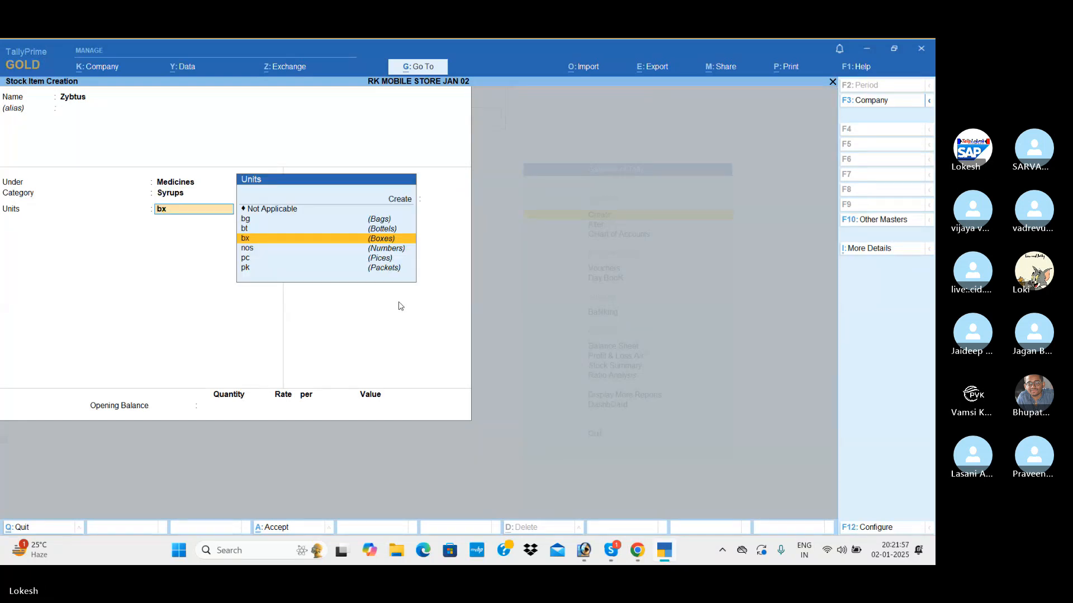
pyautogui.press('Return')
pyautogui.press('Return')
pyautogui.press('Return')
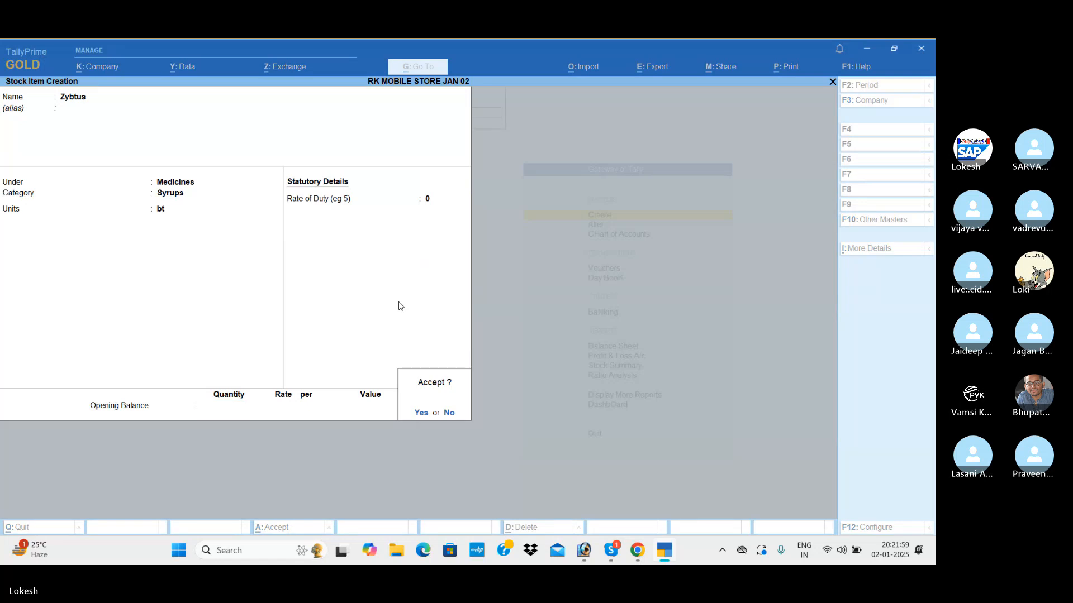
pyautogui.press('Return')
# Start a new stock item named Pears and place it under the General Items group.
pyautogui.write('Pear')
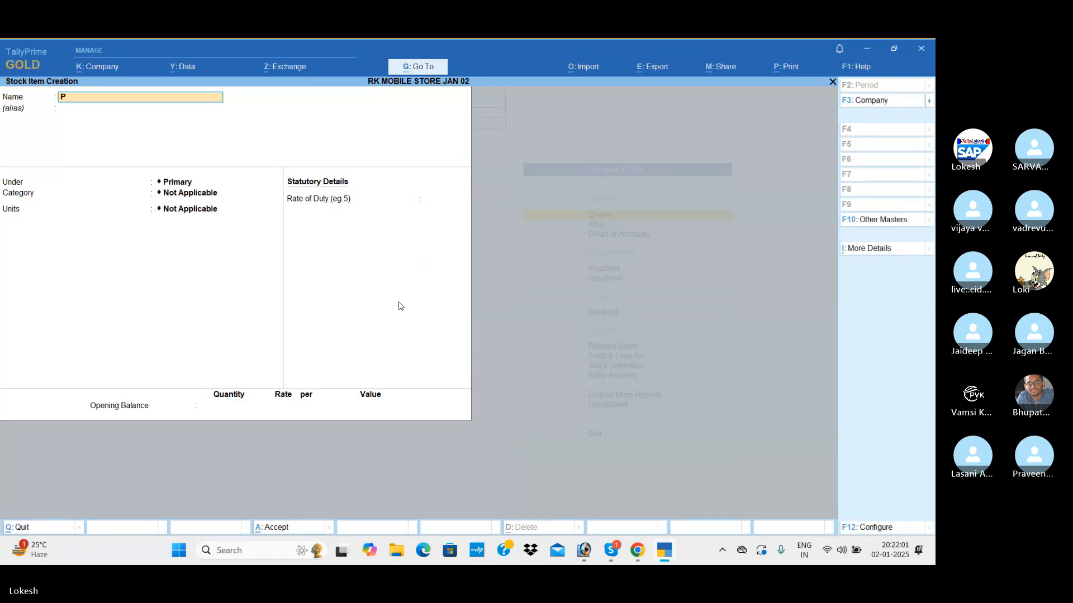
pyautogui.press('Return')
pyautogui.press('Return')
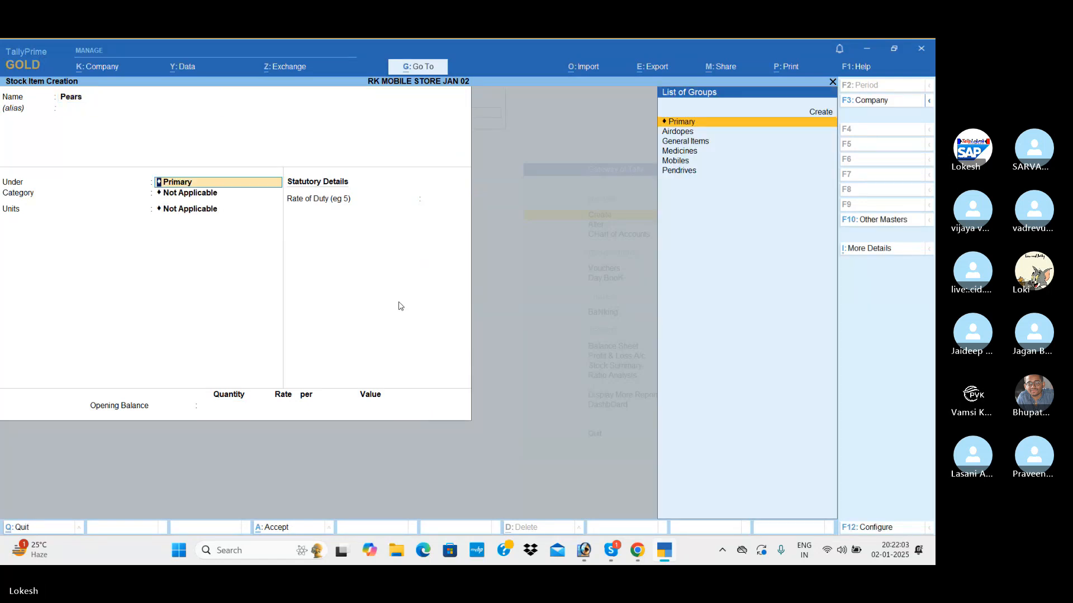
pyautogui.press('Down')
pyautogui.press('Down')
pyautogui.press('Return')
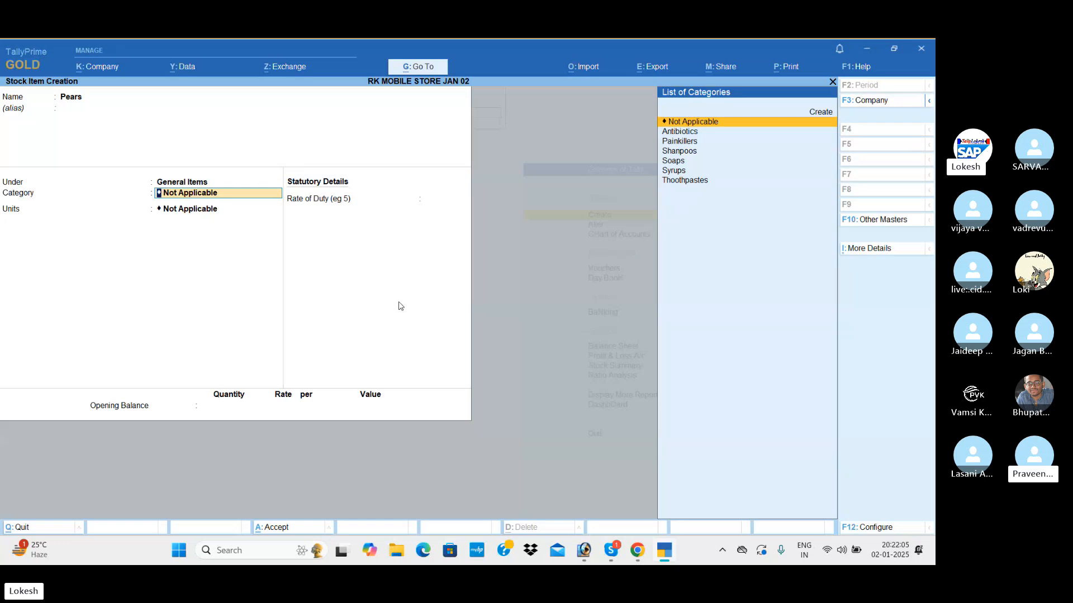
# Assign Pears to the Soaps category with bx (Boxes) as its unit, and save the item without an opening balance.
pyautogui.press('Down')
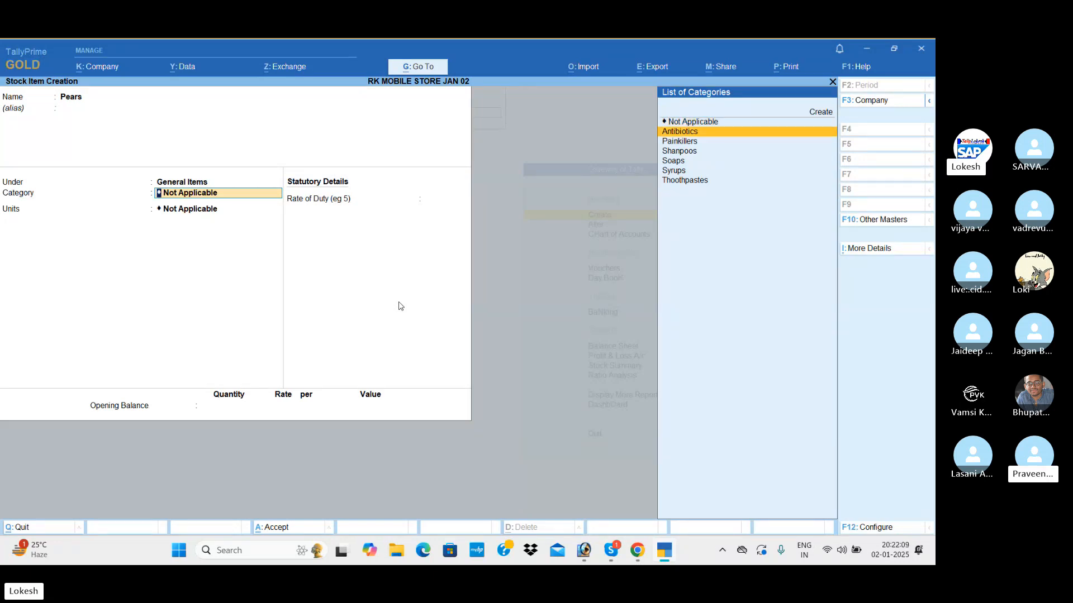
pyautogui.press('Down')
pyautogui.press('Down')
pyautogui.press('Down')
pyautogui.press('Return')
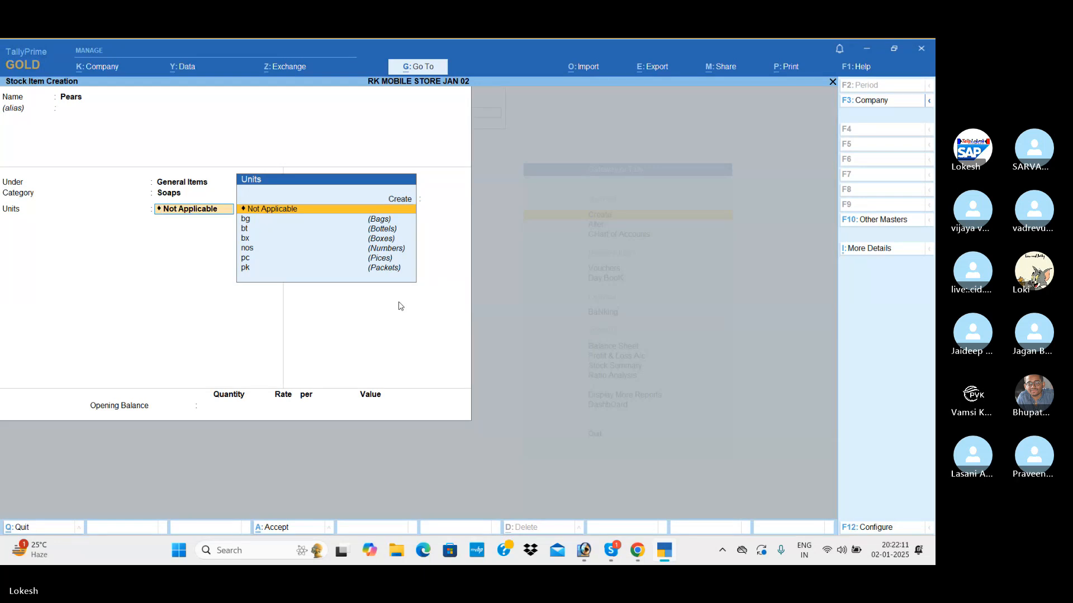
pyautogui.press('Down')
pyautogui.press('Down')
pyautogui.press('Down')
pyautogui.press('Return')
pyautogui.press('Return')
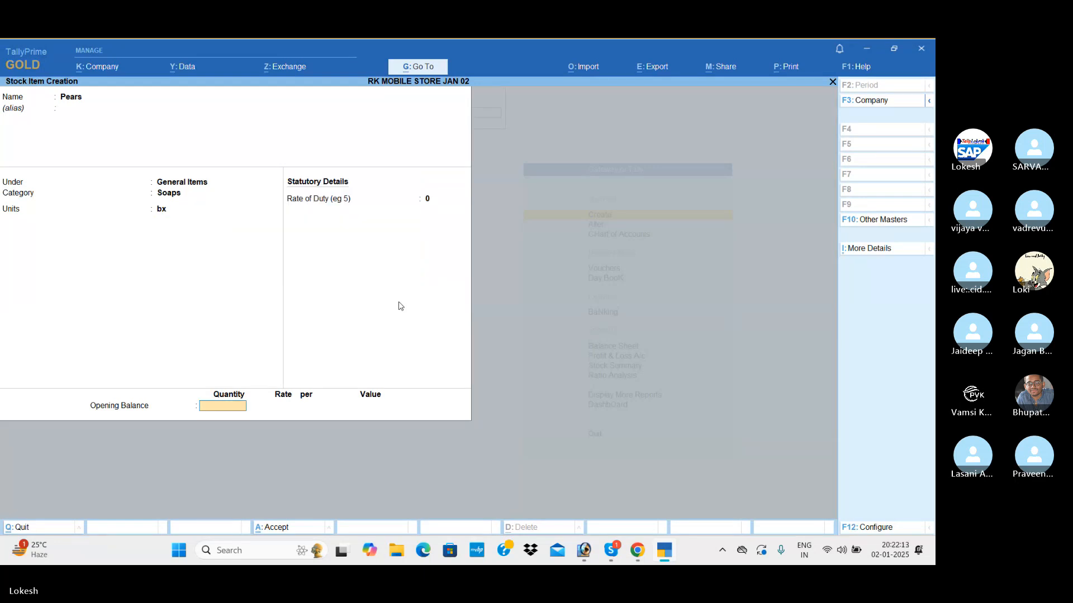
pyautogui.press('Return')
# Start a new stock item named Cibaca and place it under the General Items group.
pyautogui.press('Return')
pyautogui.write('Ci')
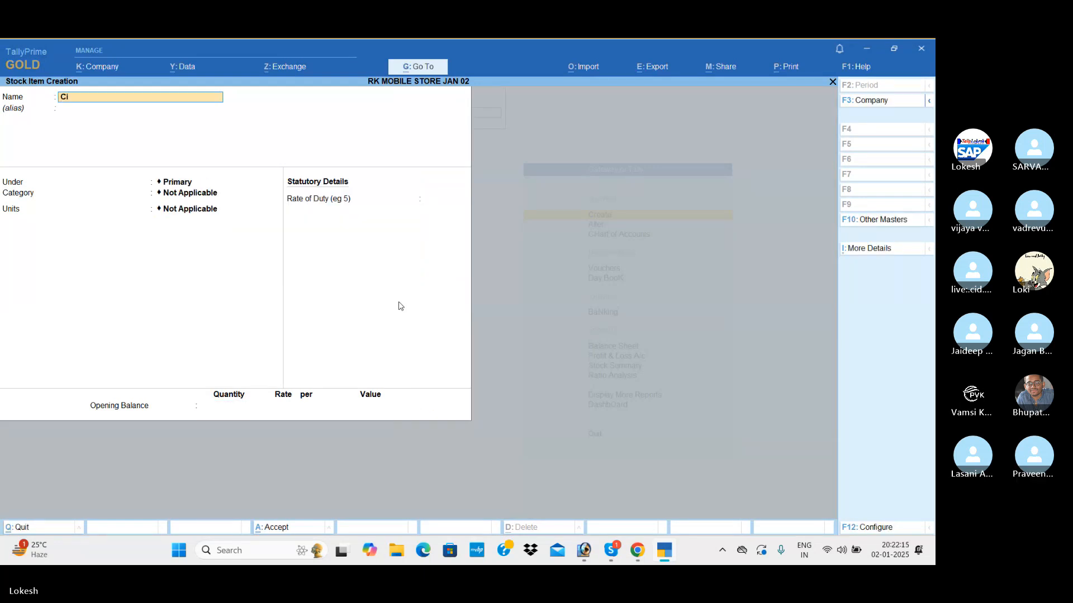
pyautogui.write('baca')
pyautogui.press('Return')
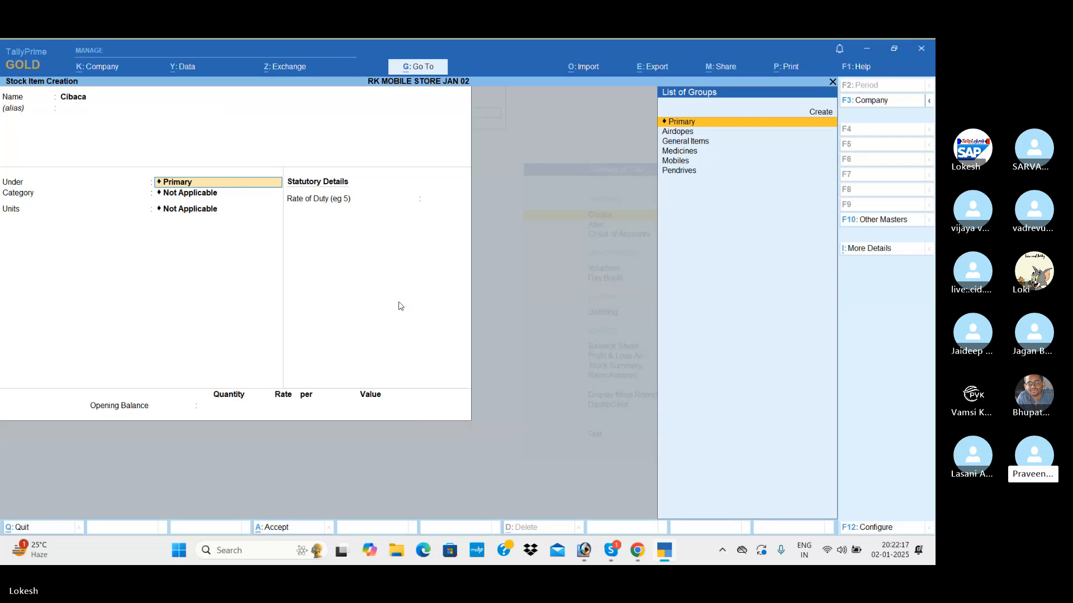
pyautogui.press('Down')
pyautogui.press('Down')
pyautogui.press('Up')
pyautogui.press('Return')
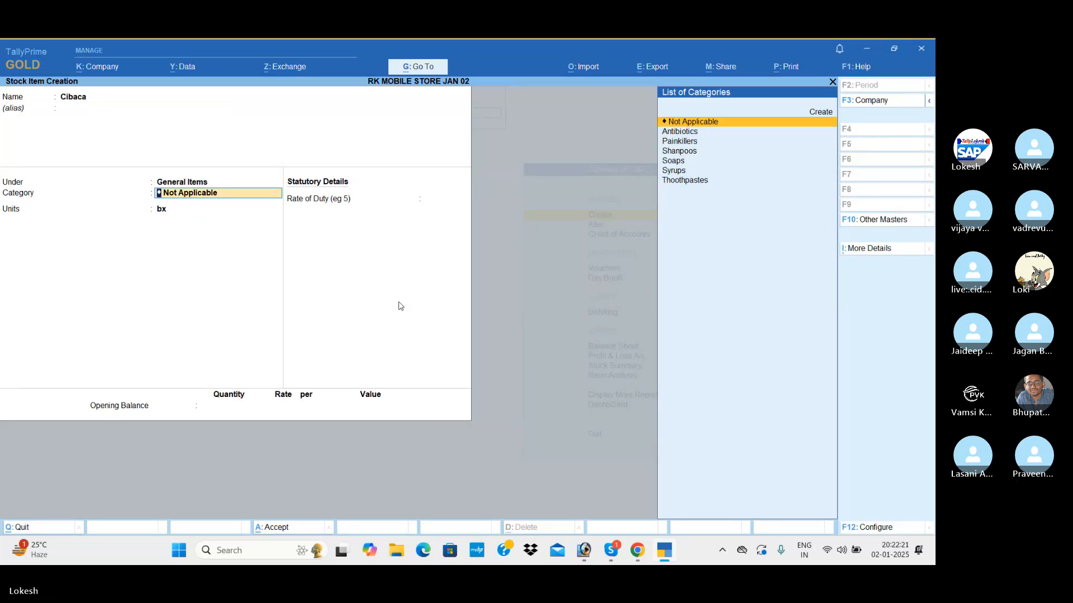
# Assign Cibaca to the Thoothpastes category with pk (Packets) as its unit, and save the item without an opening balance.
pyautogui.press('Down')
pyautogui.press('Down')
pyautogui.press('Down')
pyautogui.press('Down')
pyautogui.press('Down')
pyautogui.press('Down')
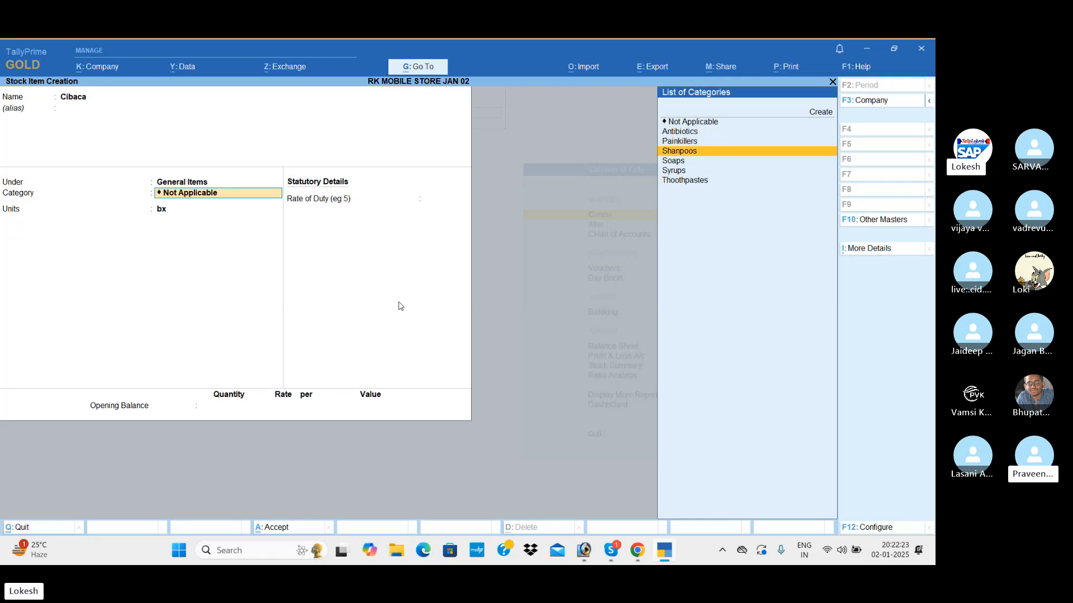
pyautogui.press('Return')
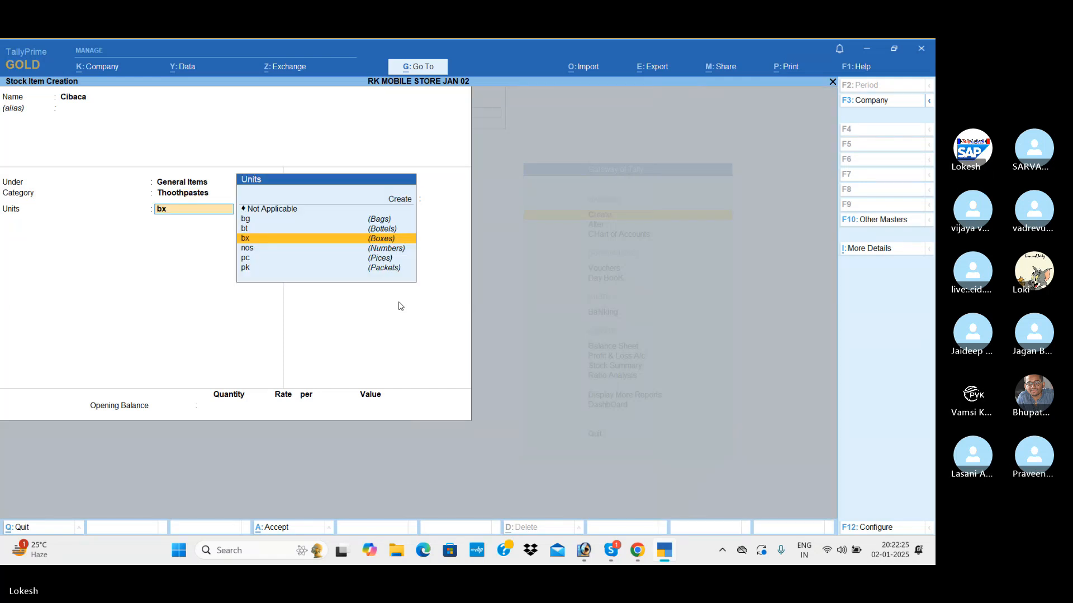
pyautogui.press('Down')
pyautogui.press('Up')
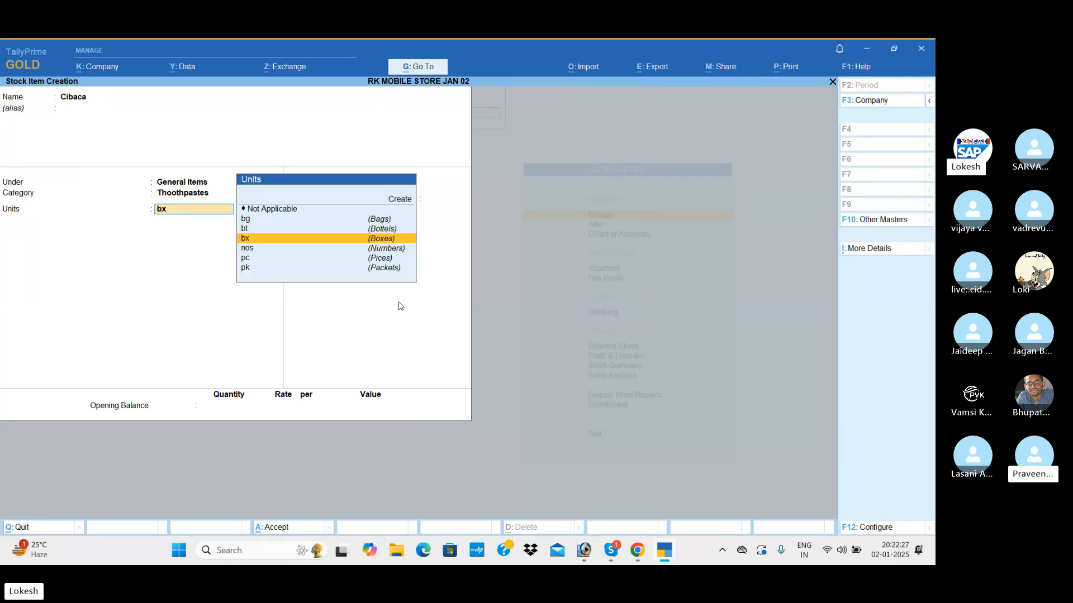
pyautogui.press('Down')
pyautogui.press('Down')
pyautogui.press('Down')
pyautogui.press('Return')
pyautogui.press('Return')
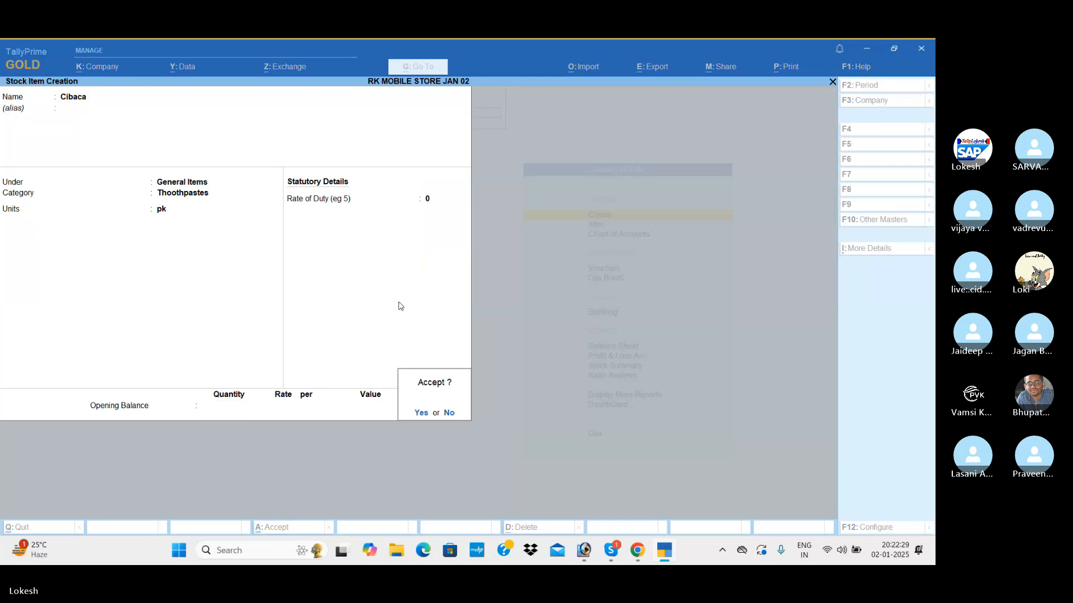
pyautogui.press('Return')
# Start a new stock item named Head & Shoulder and place it under the General Items group.
pyautogui.write('Head')
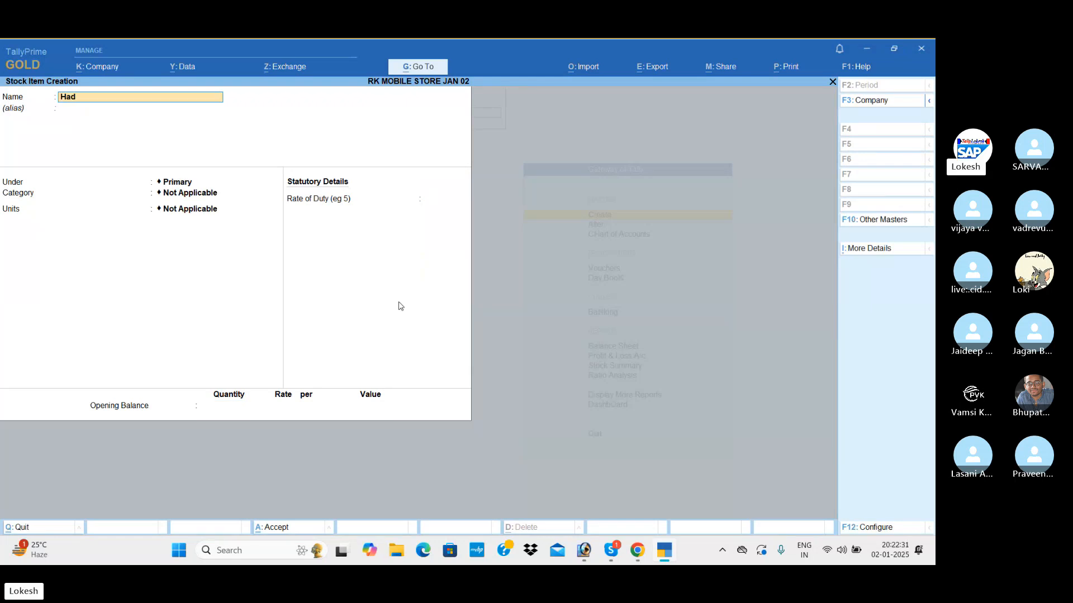
pyautogui.press('BackSpace')
pyautogui.press('BackSpace')
pyautogui.write('ead')
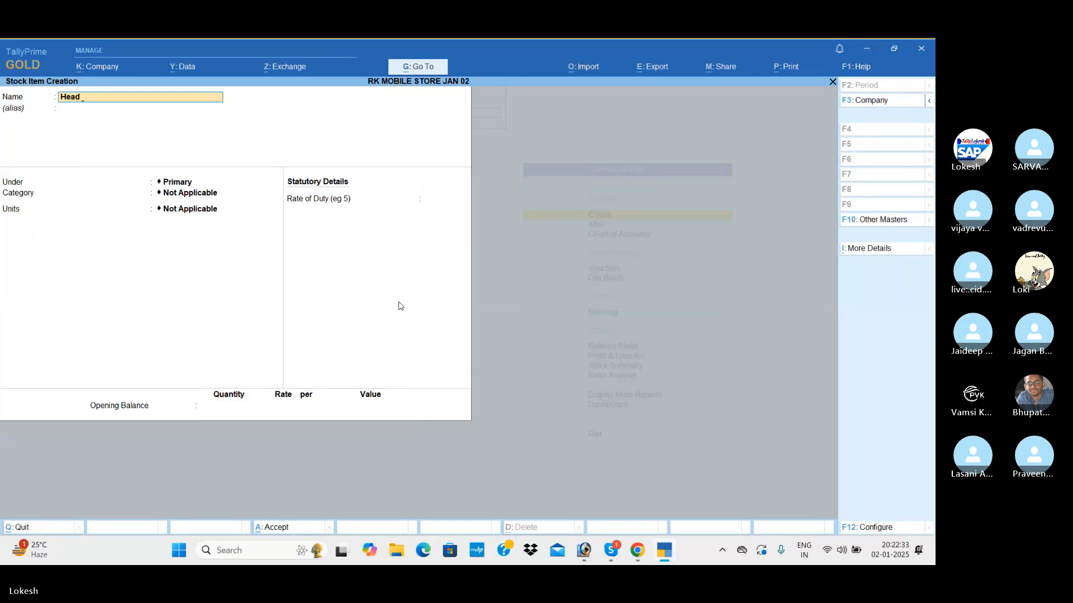
pyautogui.write(' & Shoulder')
pyautogui.press('Return')
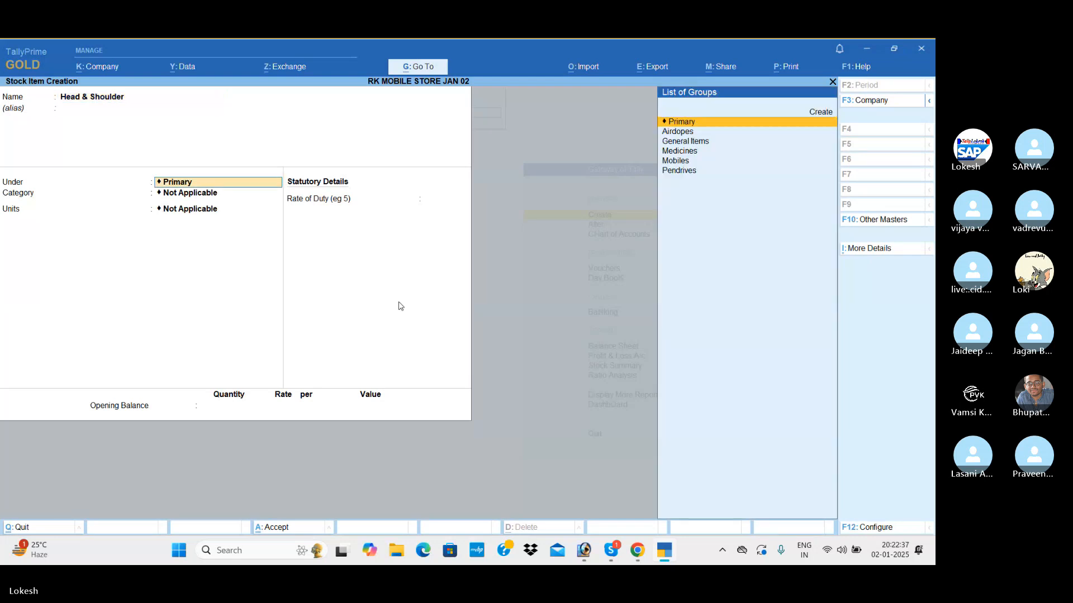
pyautogui.press('Down')
pyautogui.press('Down')
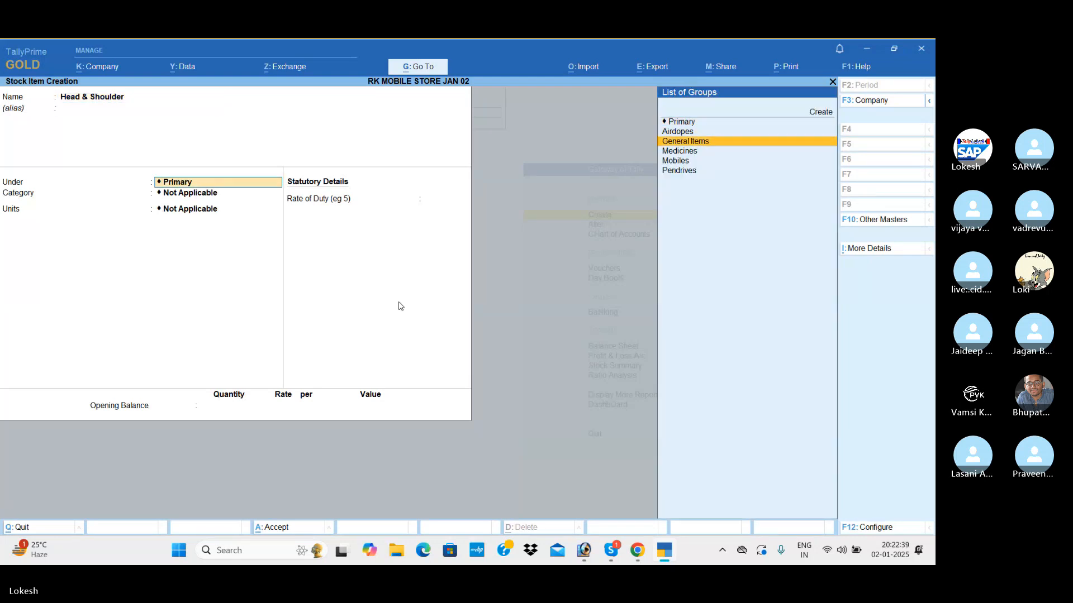
pyautogui.press('Return')
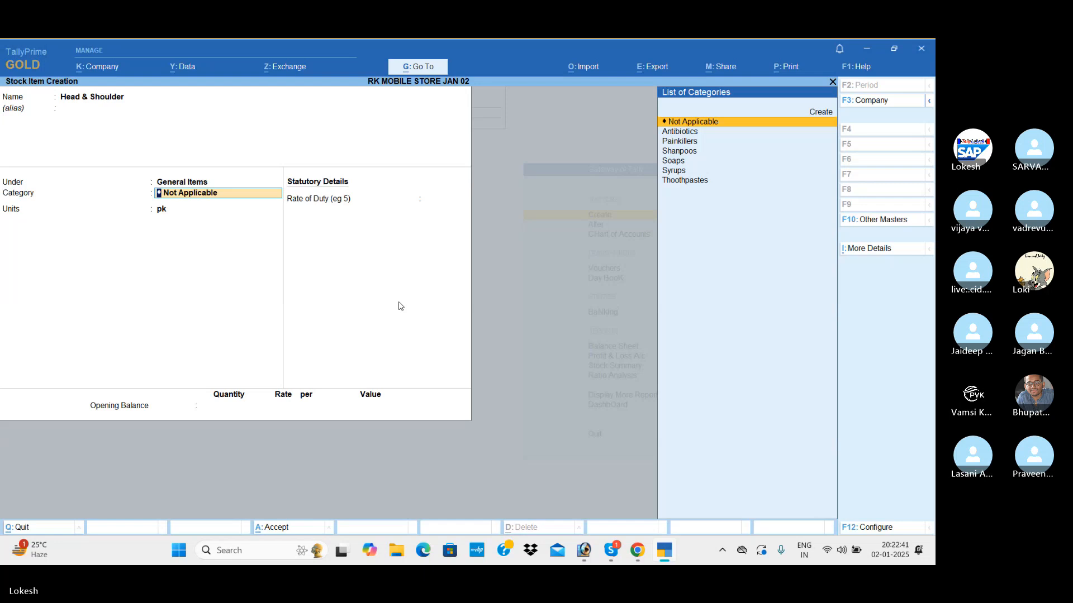
# Assign Head & Shoulder to the Shanpoos category with pc (Pices) as its unit, save it without an opening balance, and leave master creation.
pyautogui.press('Down')
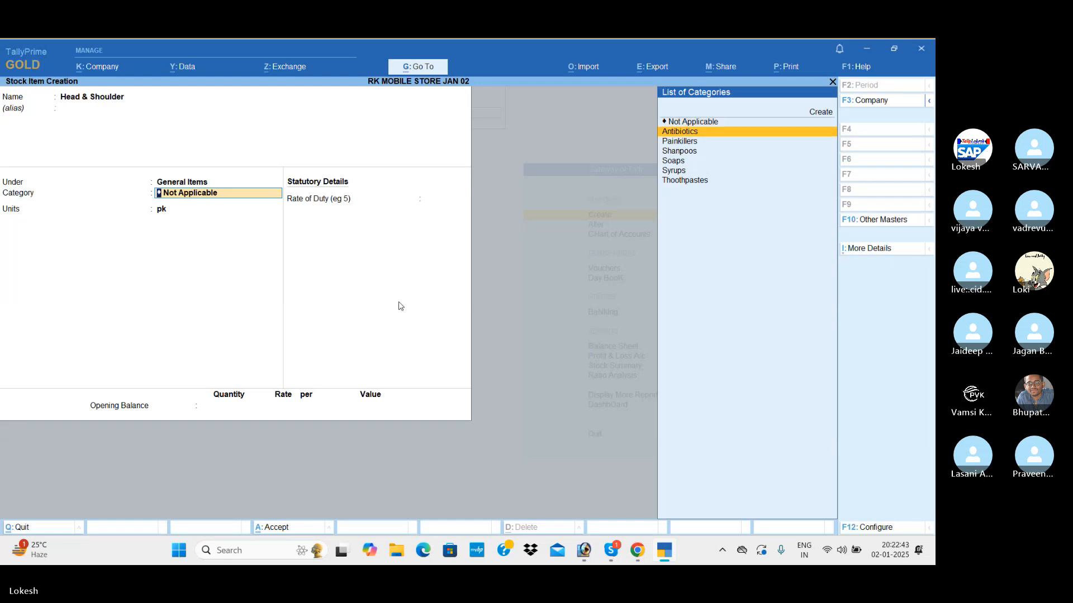
pyautogui.press('Down')
pyautogui.press('Down')
pyautogui.press('Return')
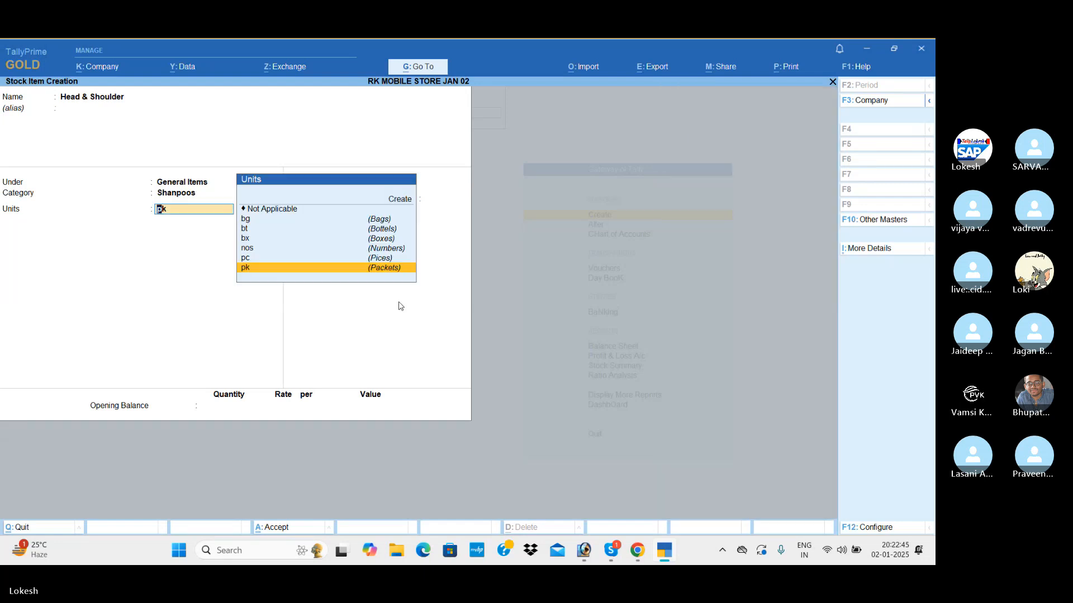
pyautogui.press('Up')
pyautogui.press('Return')
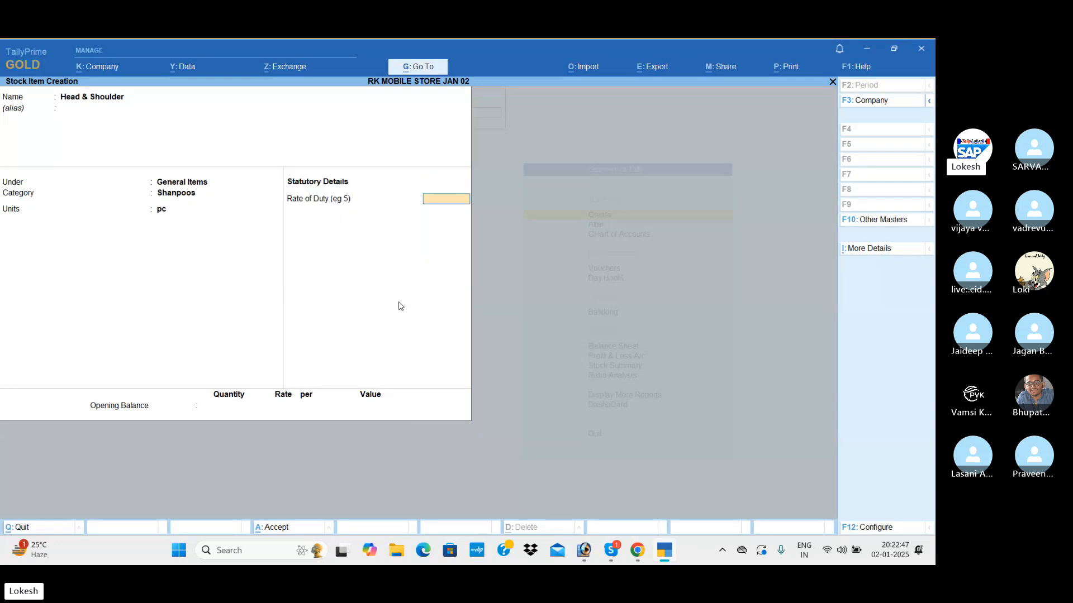
pyautogui.press('Return')
pyautogui.press('Return')
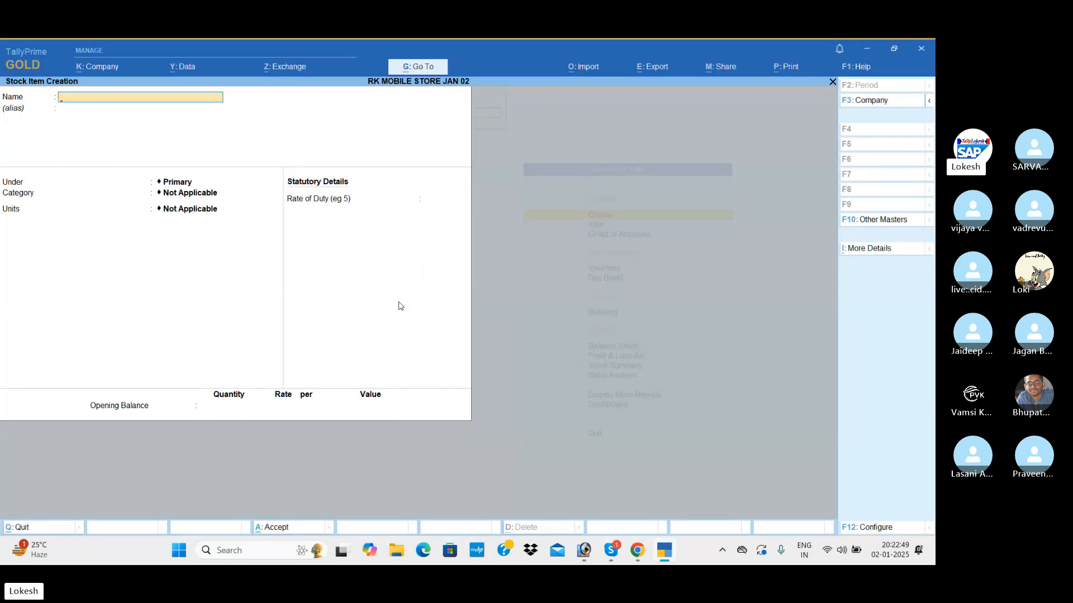
pyautogui.press('Escape')
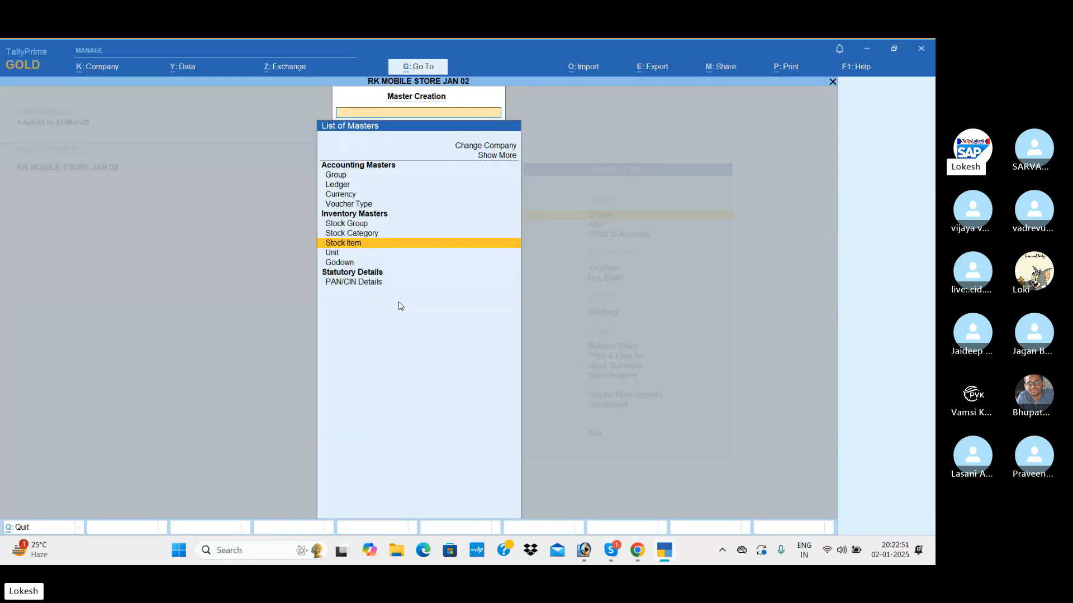
pyautogui.press('Escape')
pyautogui.press('Down')
pyautogui.press('Down')
pyautogui.press('Down')
pyautogui.press('Return')
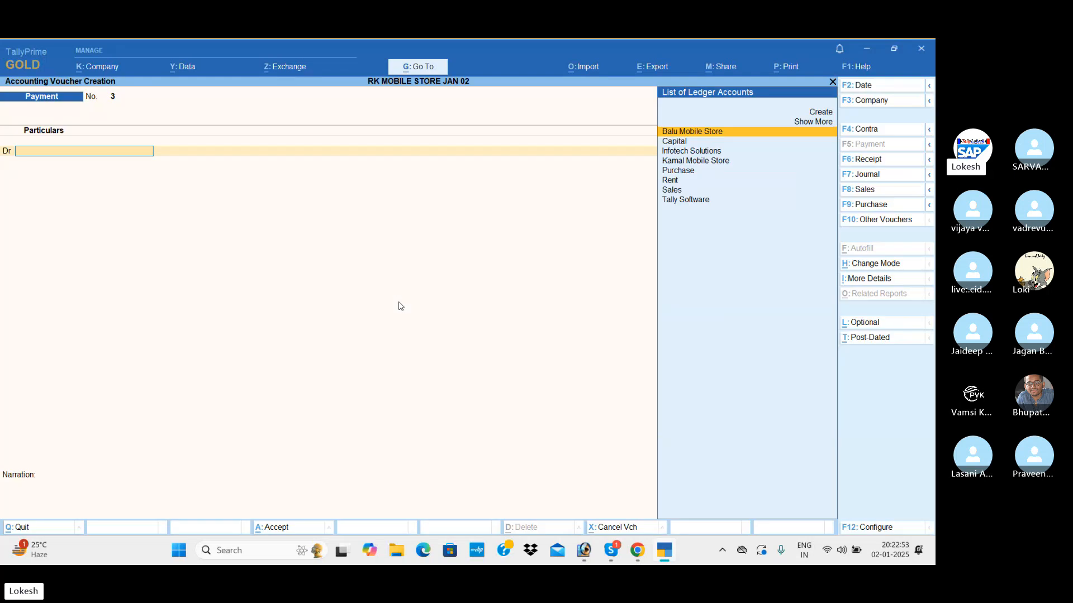
pyautogui.press('F9')
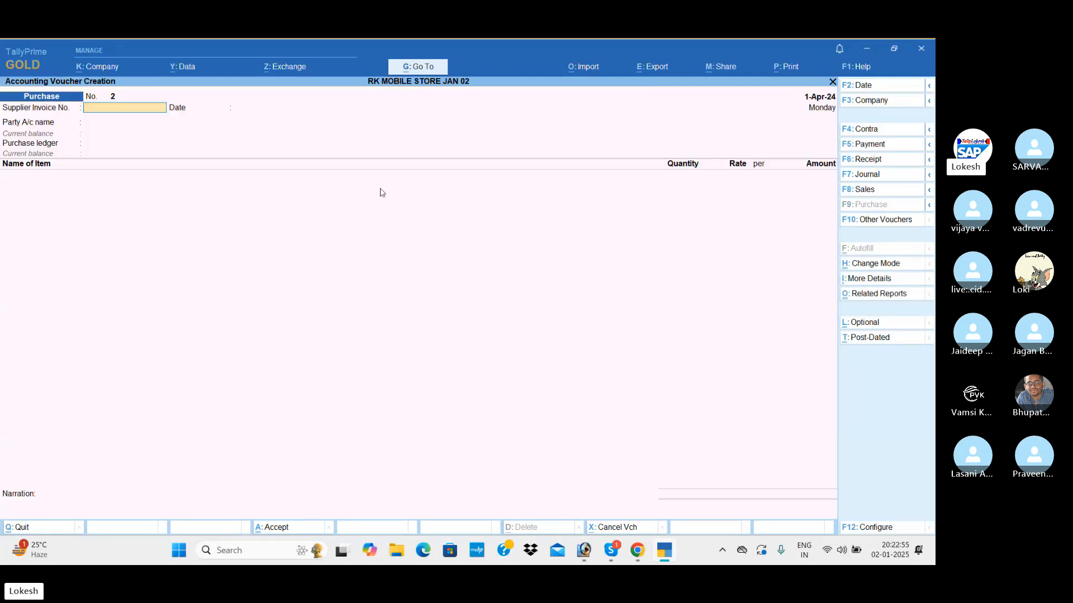
pyautogui.press('Return')
pyautogui.press('Return')
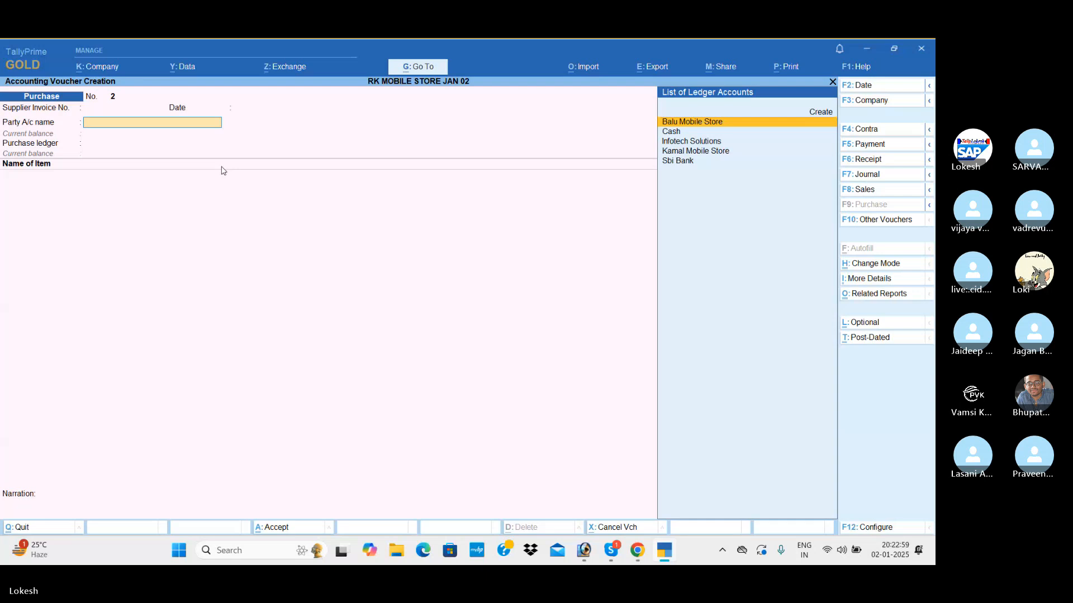
pyautogui.press('Return')
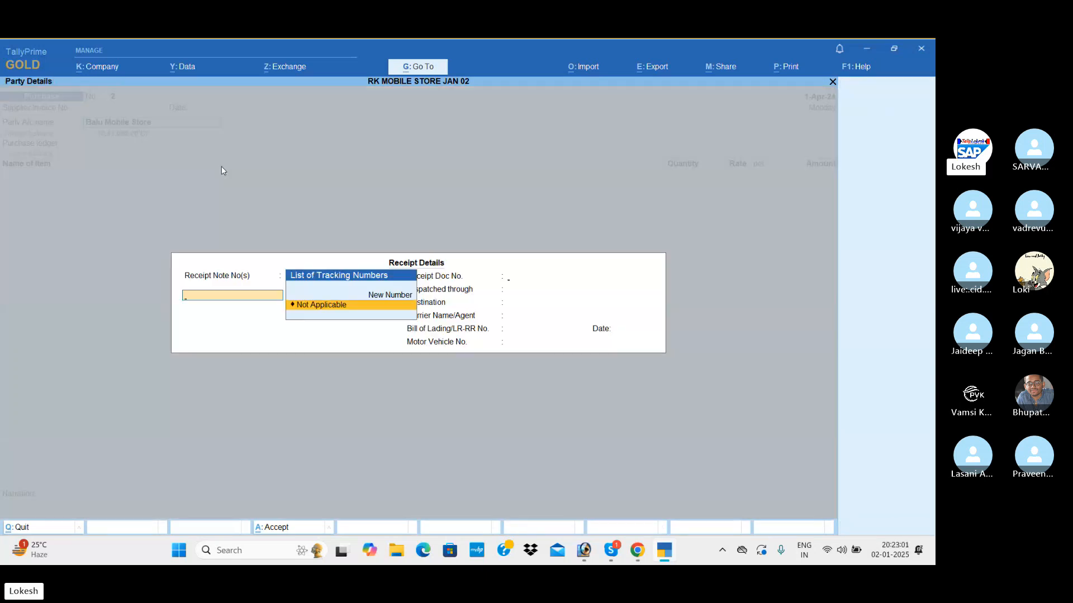
pyautogui.press('Return')
pyautogui.hotkey('ctrl', 'a')
pyautogui.hotkey('ctrl', 'a')
pyautogui.press('Return')
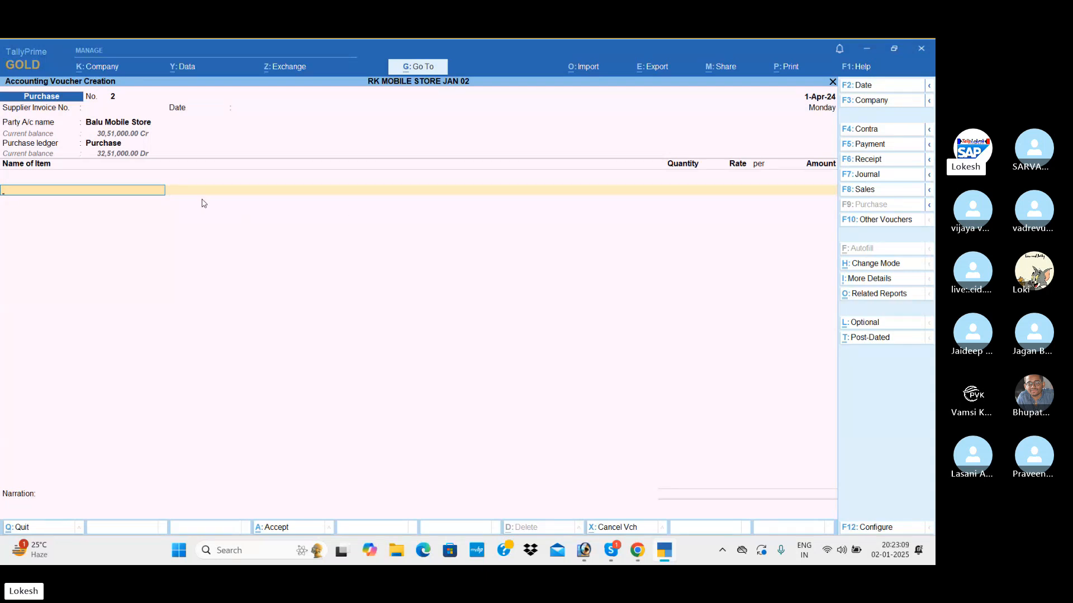
pyautogui.hotkey('ctrl', 'q')
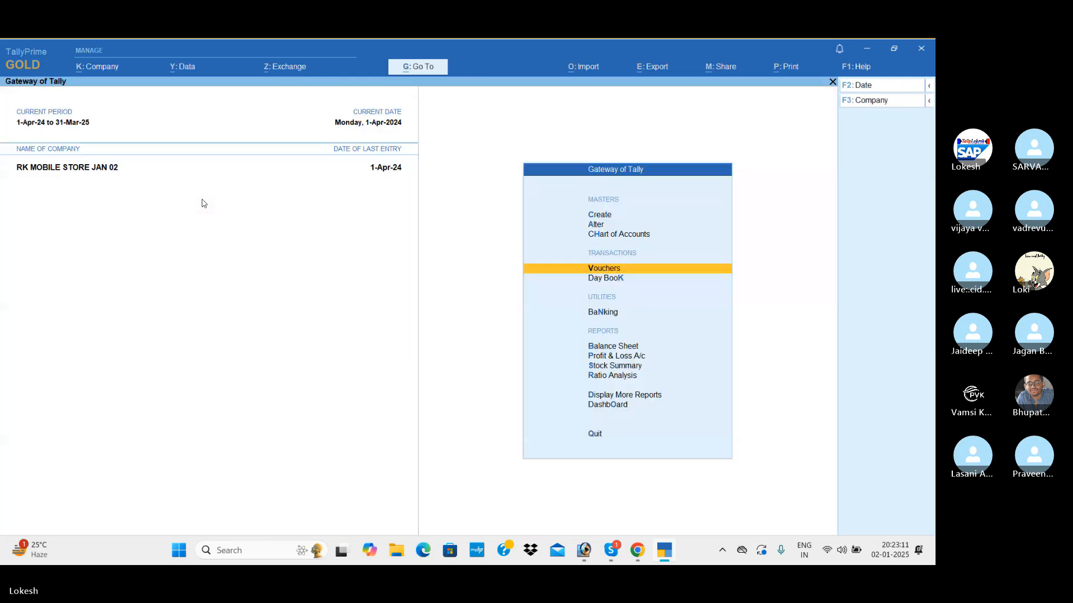
# Start a payment voucher and begin a new debit ledger named Transport Expen from within it.
pyautogui.press('Return')
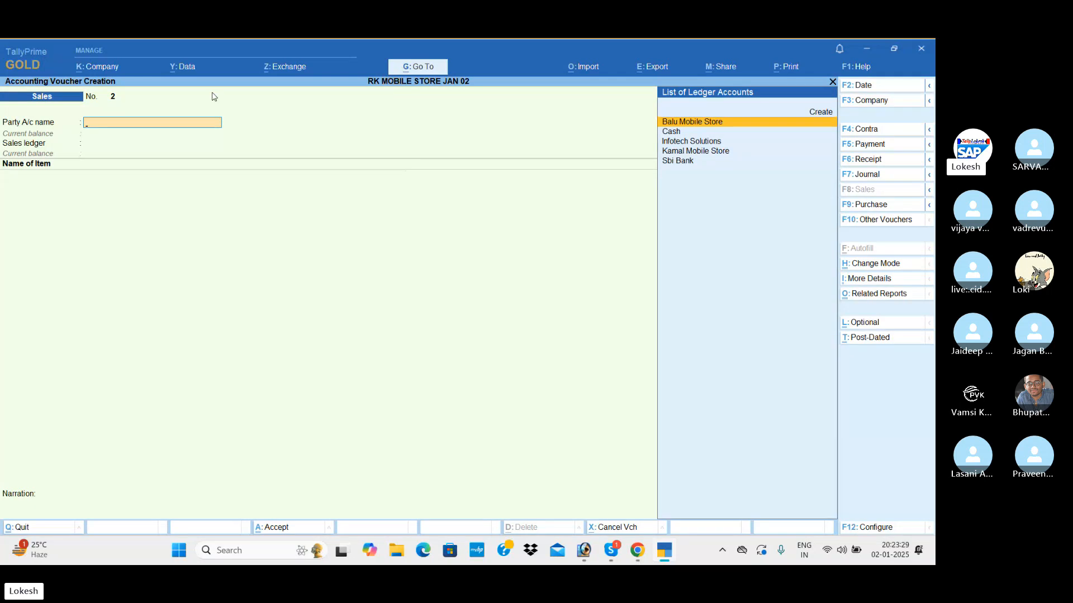
pyautogui.click(879, 147)
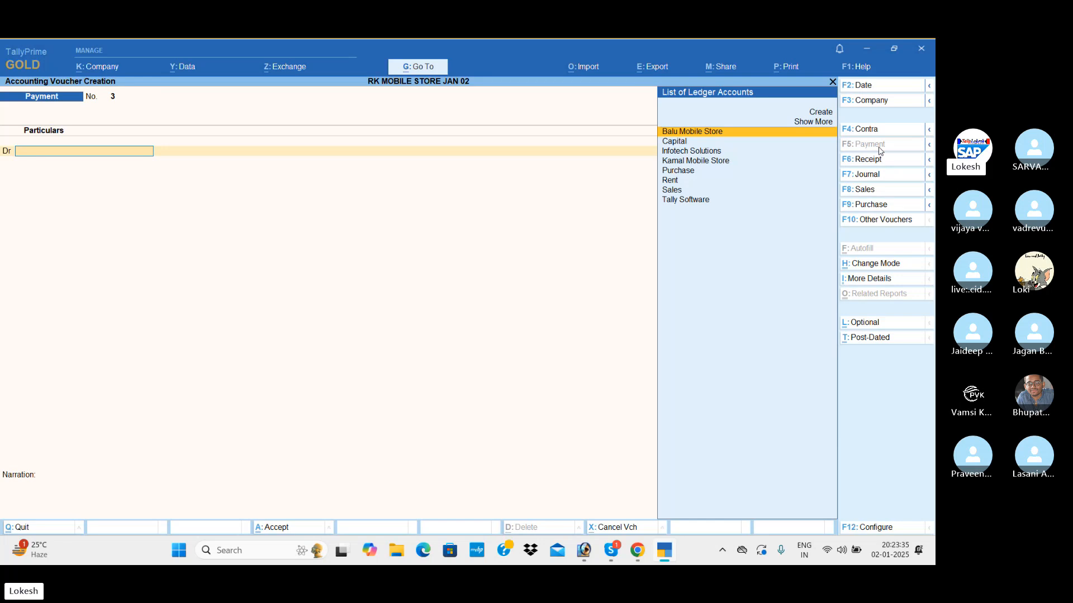
pyautogui.hotkey('alt', 'c')
pyautogui.write('T')
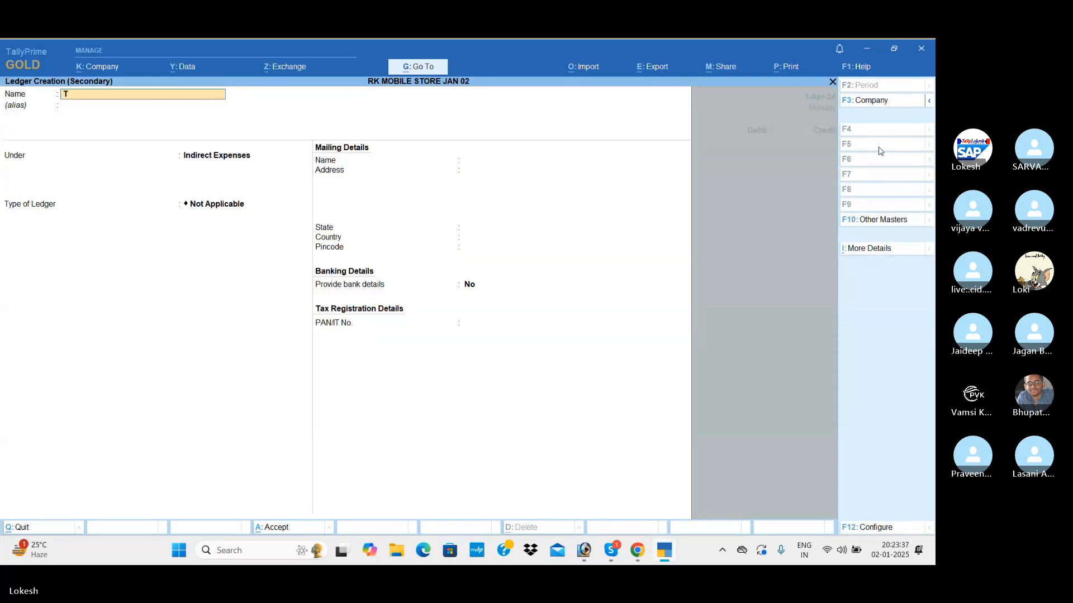
pyautogui.write('ransport Expen')
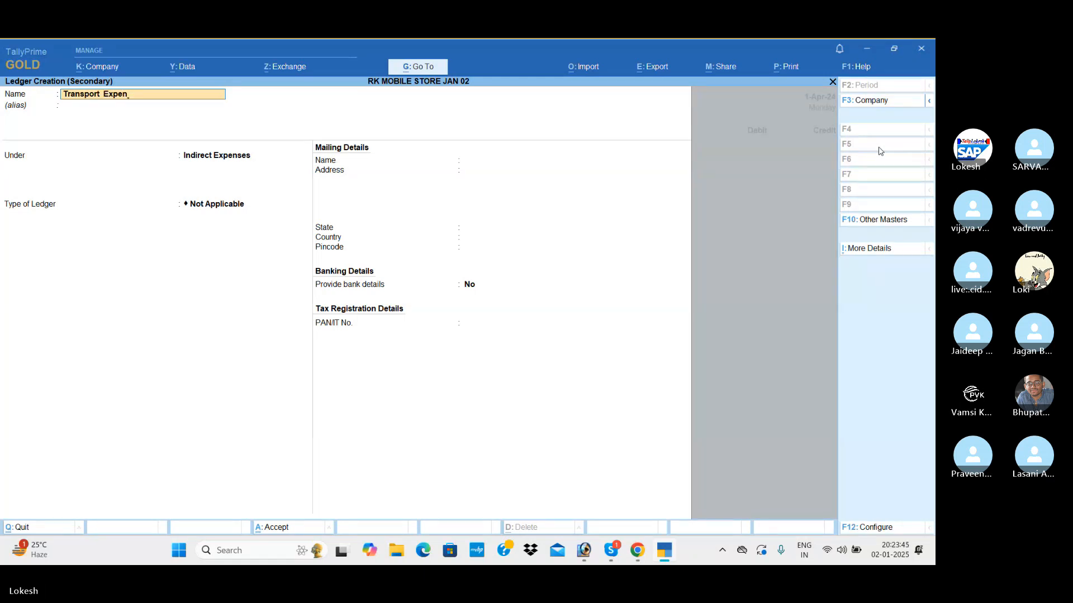
pyautogui.press('Return')
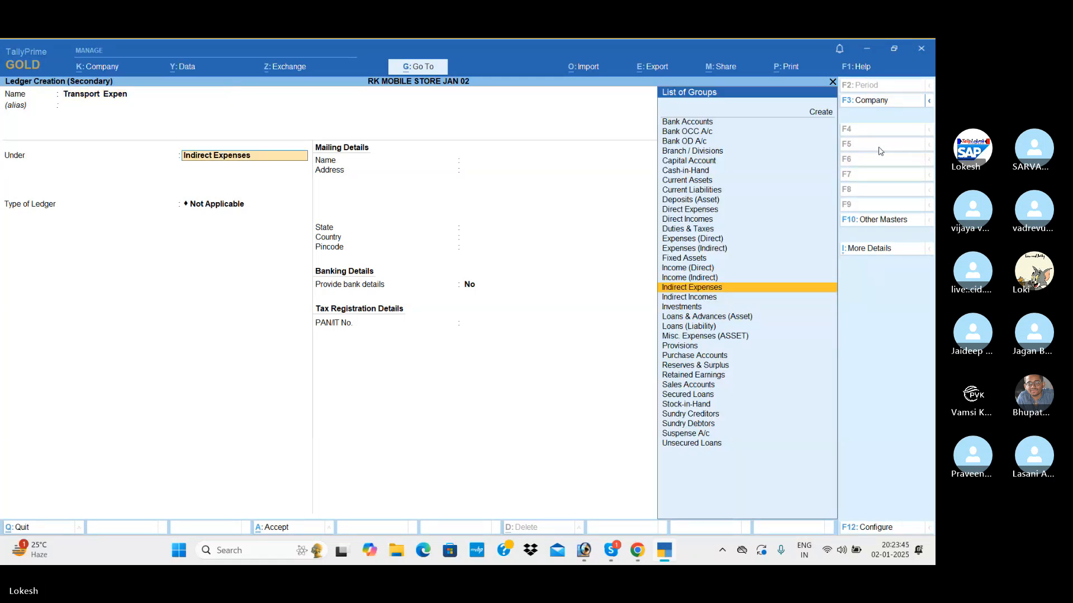
# Save the Transport Expen ledger under Direct Expenses and debit it 20,000 in the payment voucher.
pyautogui.write('di')
pyautogui.press('Down')
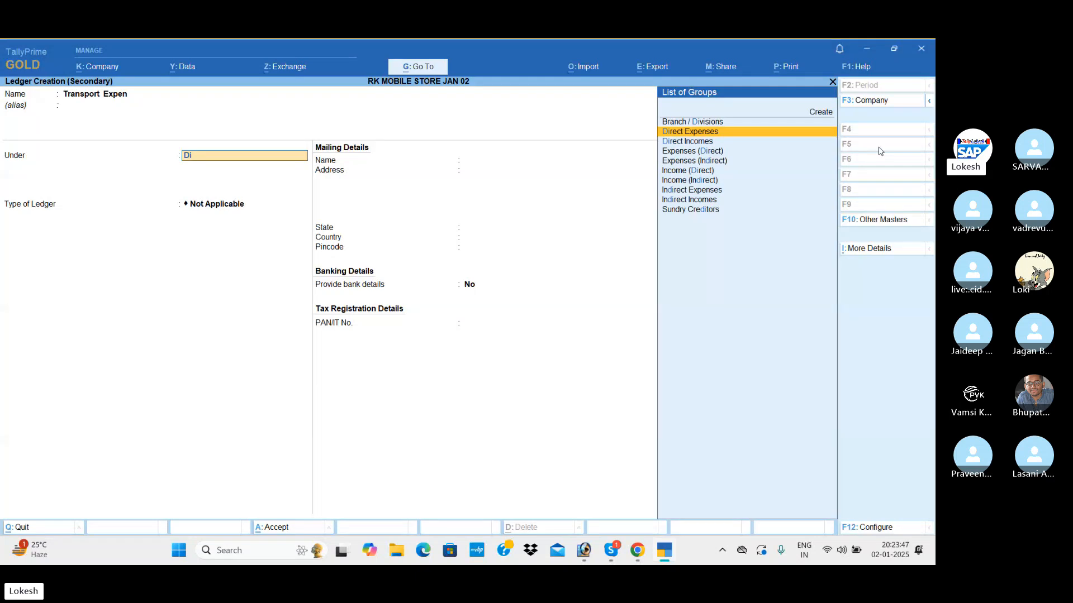
pyautogui.press('Return')
pyautogui.press('Return')
pyautogui.press('Return')
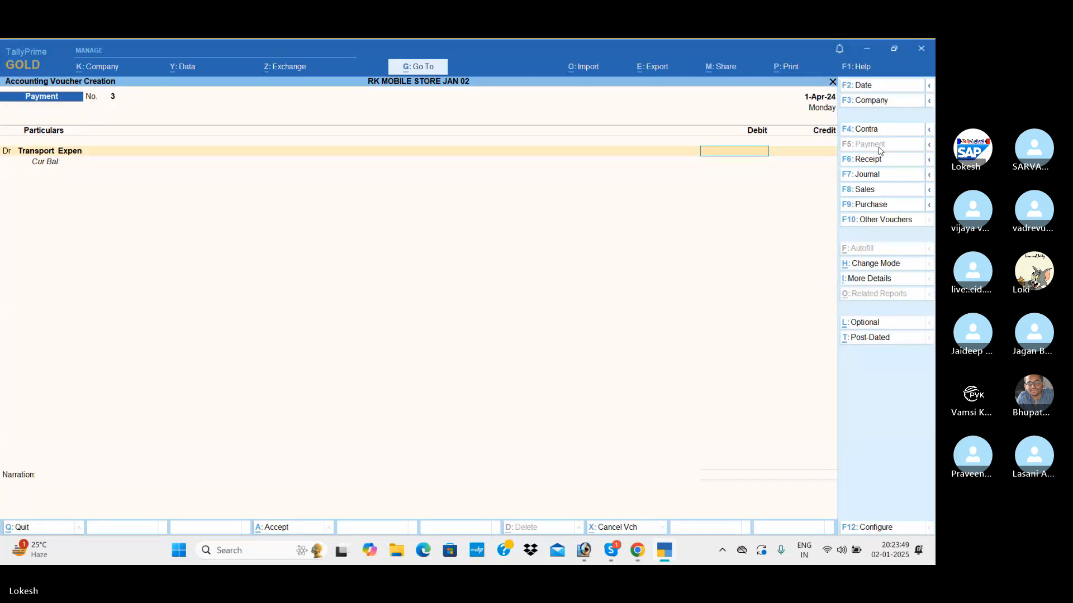
pyautogui.write('200000')
pyautogui.press('BackSpace')
pyautogui.press('Return')
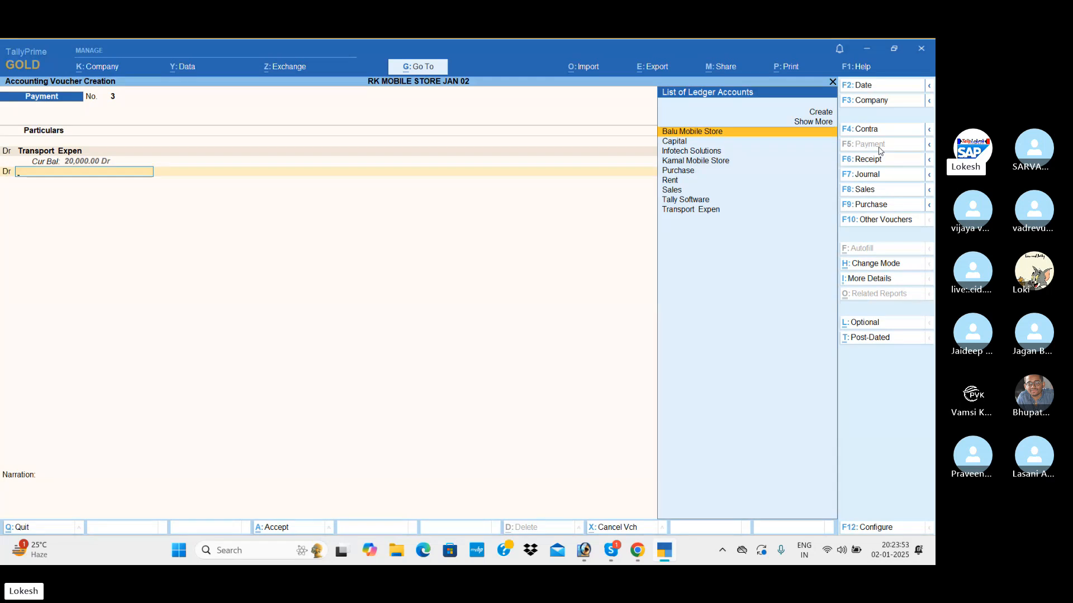
pyautogui.hotkey('alt', 'c')
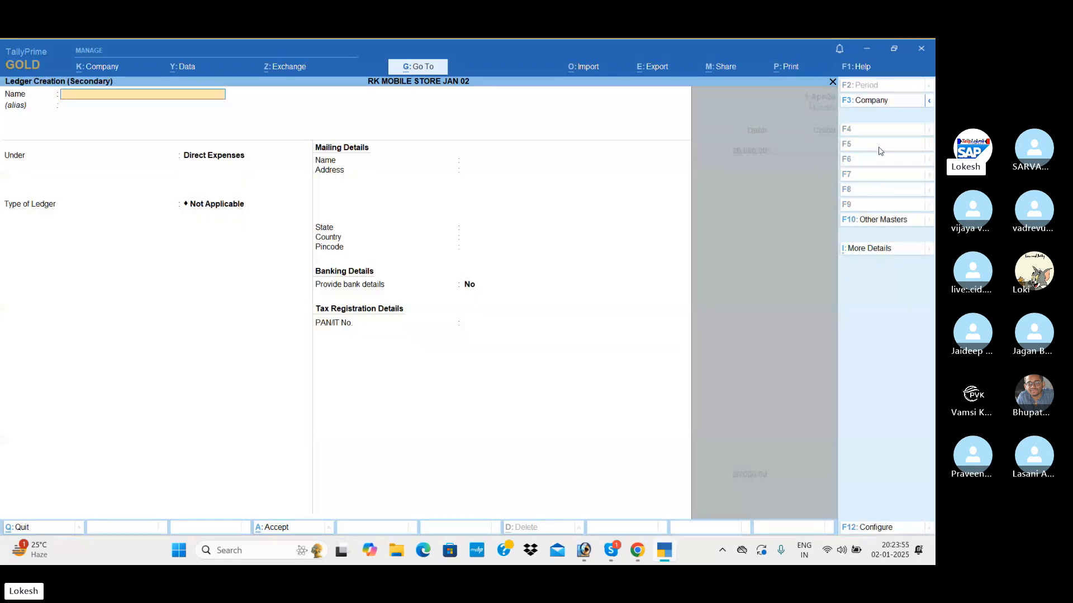
pyautogui.write('Rent')
pyautogui.press('Return')
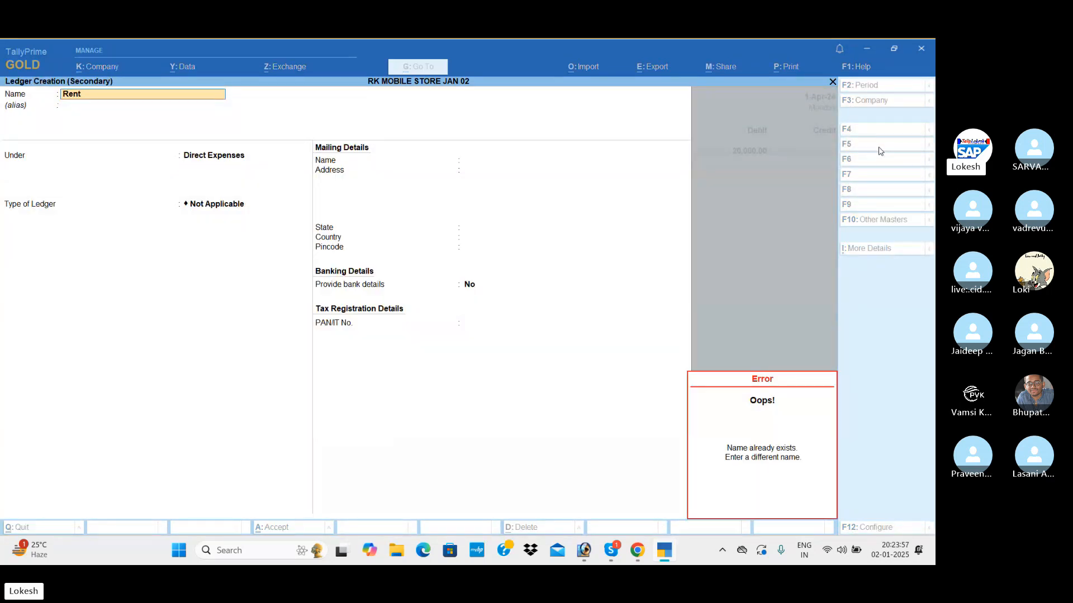
pyautogui.press('Escape')
pyautogui.press('Escape')
# Add the existing Rent ledger as the second debit line of the payment voucher with an amount of 25,000.
pyautogui.write('yRe')
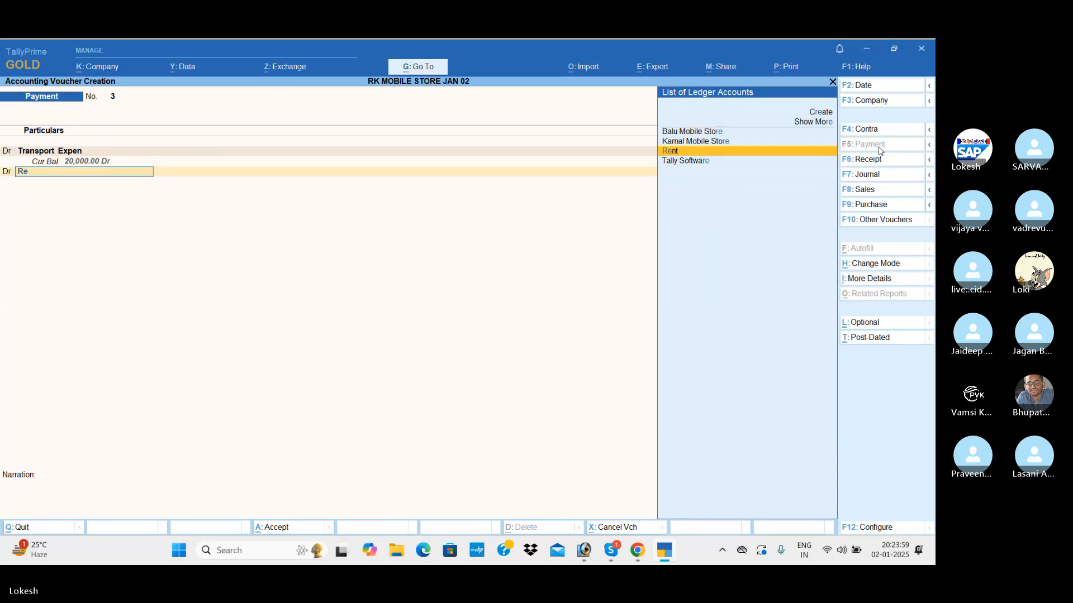
pyautogui.press('Return')
pyautogui.write('5000')
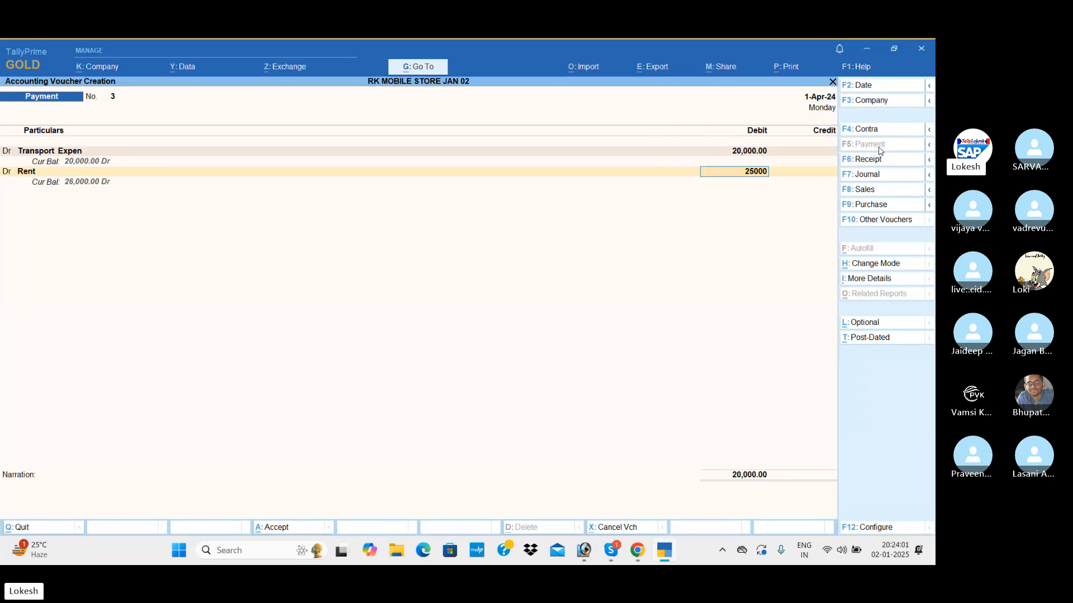
pyautogui.press('Return')
# Create a Factory Expenses ledger under Direct Expenses from within the payment voucher and debit it 10,000.
pyautogui.hotkey('alt', 'c')
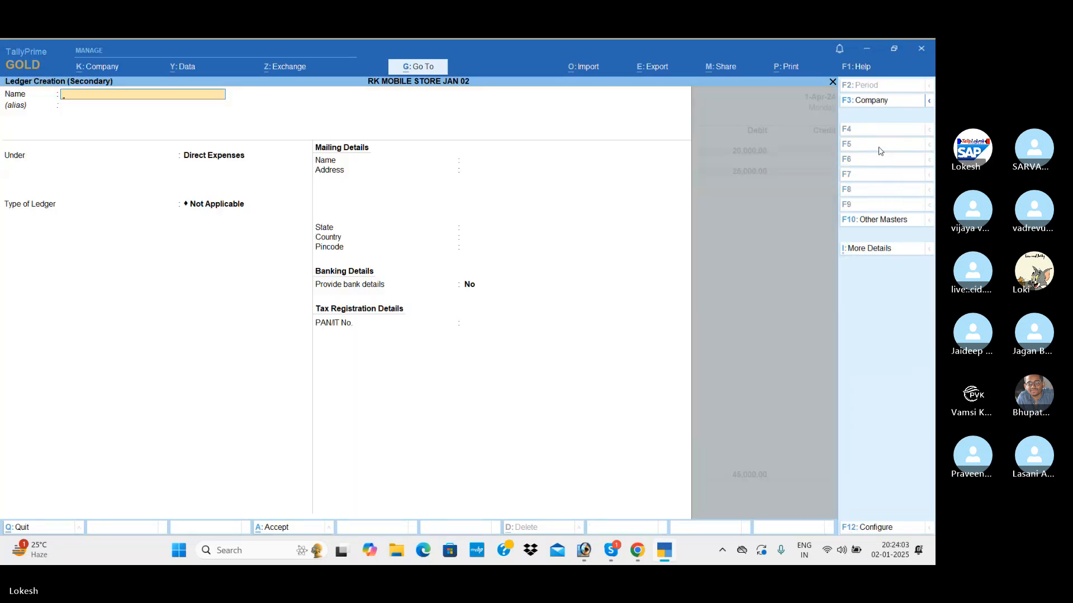
pyautogui.write('Fa')
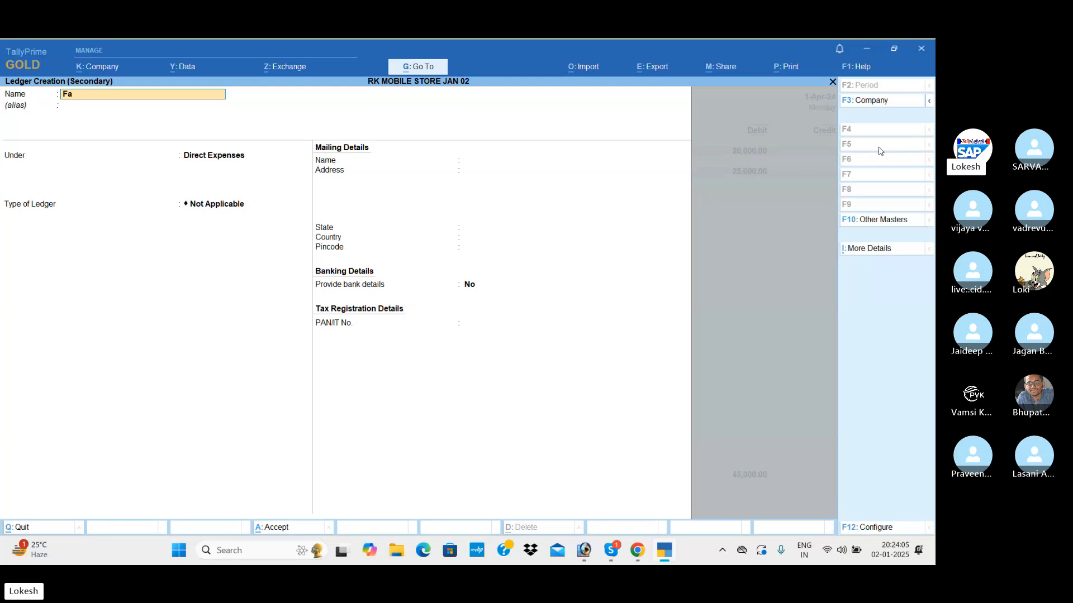
pyautogui.write('ctory')
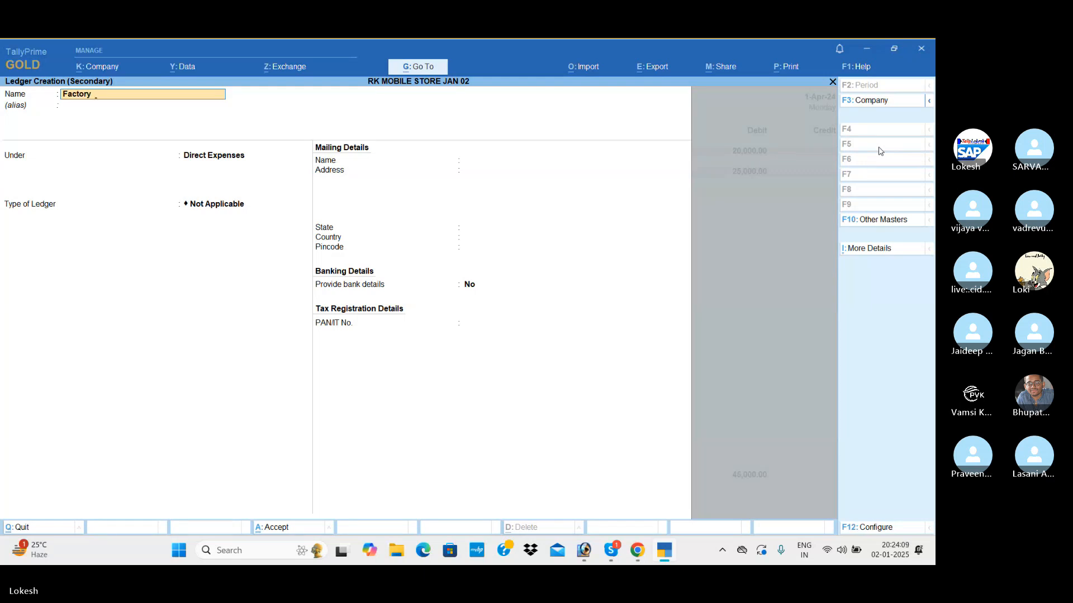
pyautogui.write(' Expenses')
pyautogui.press('Return')
pyautogui.press('Return')
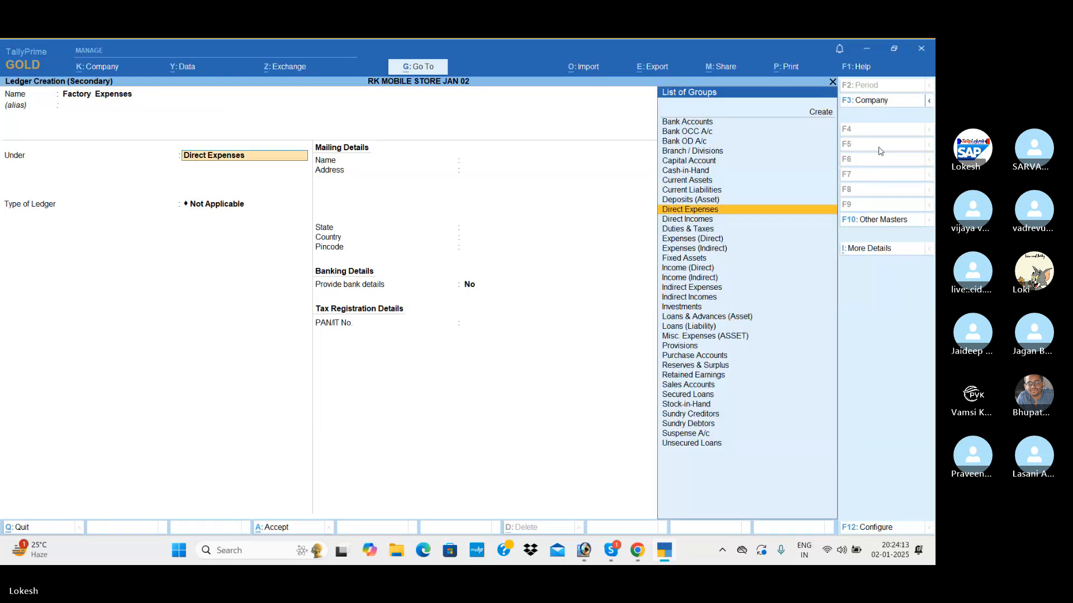
pyautogui.press('Return')
pyautogui.press('Return')
pyautogui.press('Return')
pyautogui.press('Return')
pyautogui.press('Return')
pyautogui.press('Return')
pyautogui.press('Return')
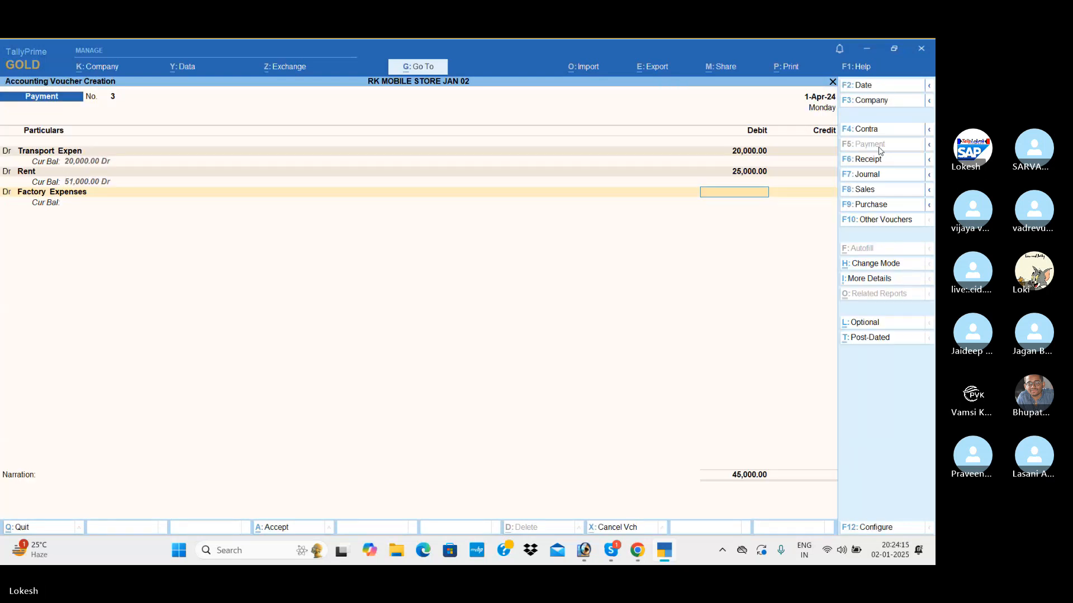
pyautogui.write('10000')
pyautogui.press('Return')
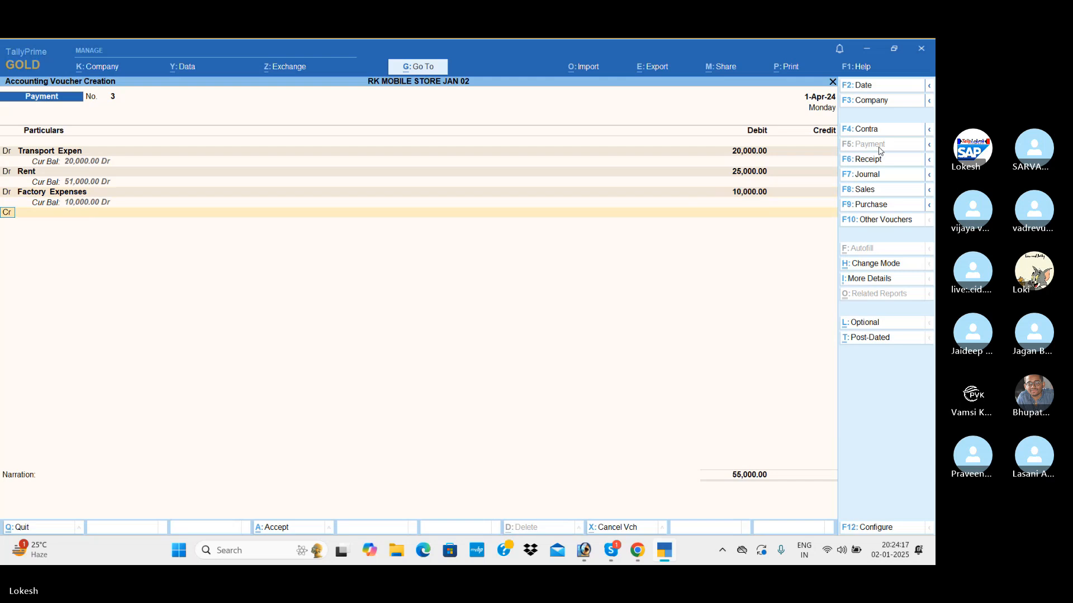
# Create a Marketing Exp ledger under Indirect Expenses from within the payment voucher and debit it 25,000.
pyautogui.hotkey('alt', 'c')
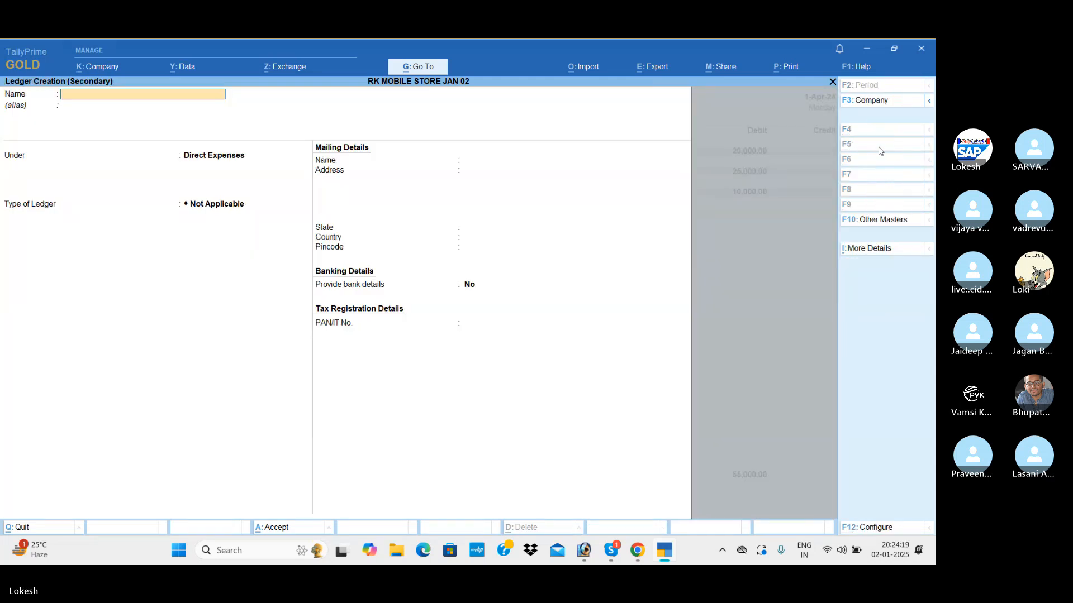
pyautogui.write('Marketing Exp')
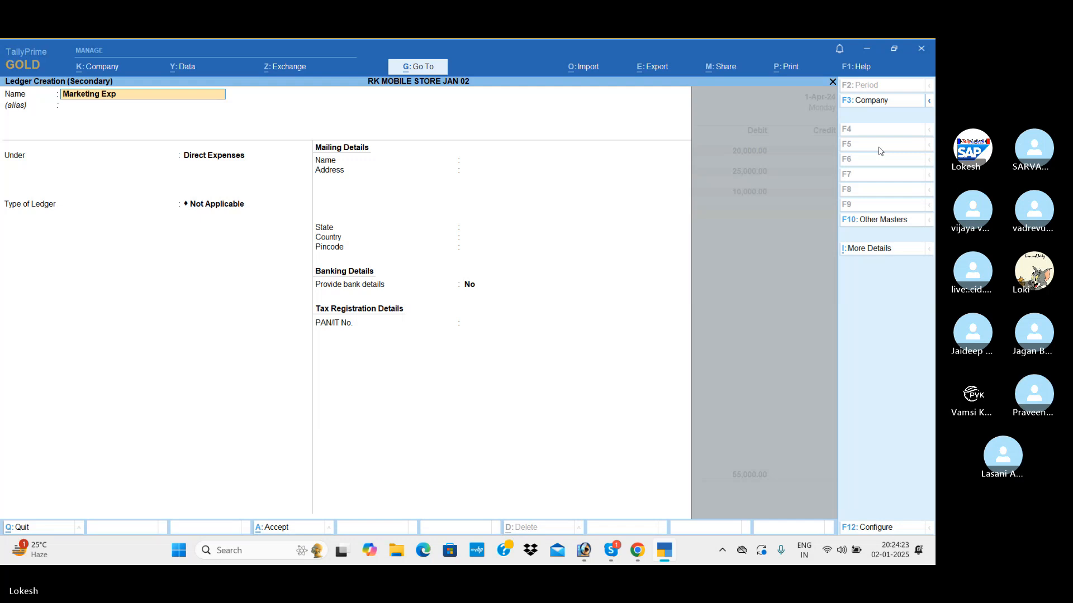
pyautogui.press('Return')
pyautogui.write('Ind')
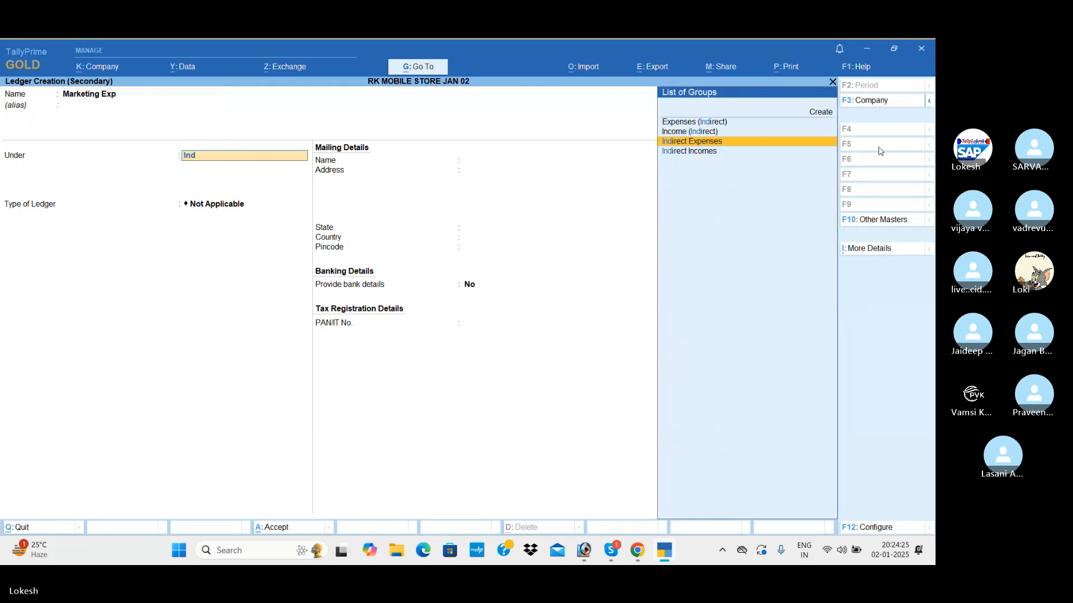
pyautogui.press('Return')
pyautogui.press('Return')
pyautogui.press('Return')
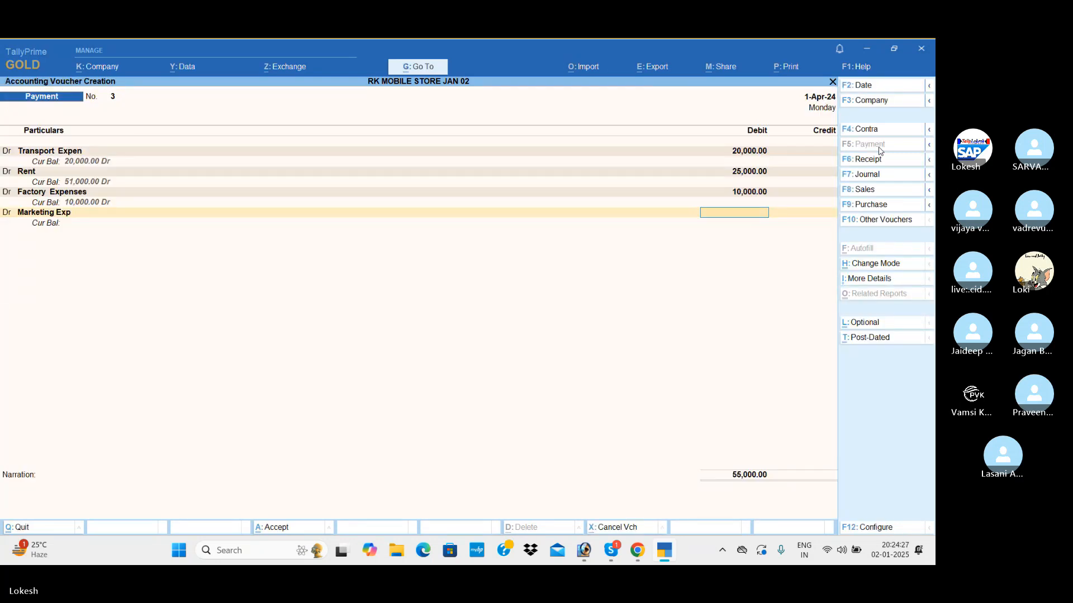
pyautogui.write('25000')
pyautogui.press('Return')
# Create a Food Exp ledger under Indirect Expenses from within the payment voucher and debit it 2,500.
pyautogui.hotkey('alt', 'c')
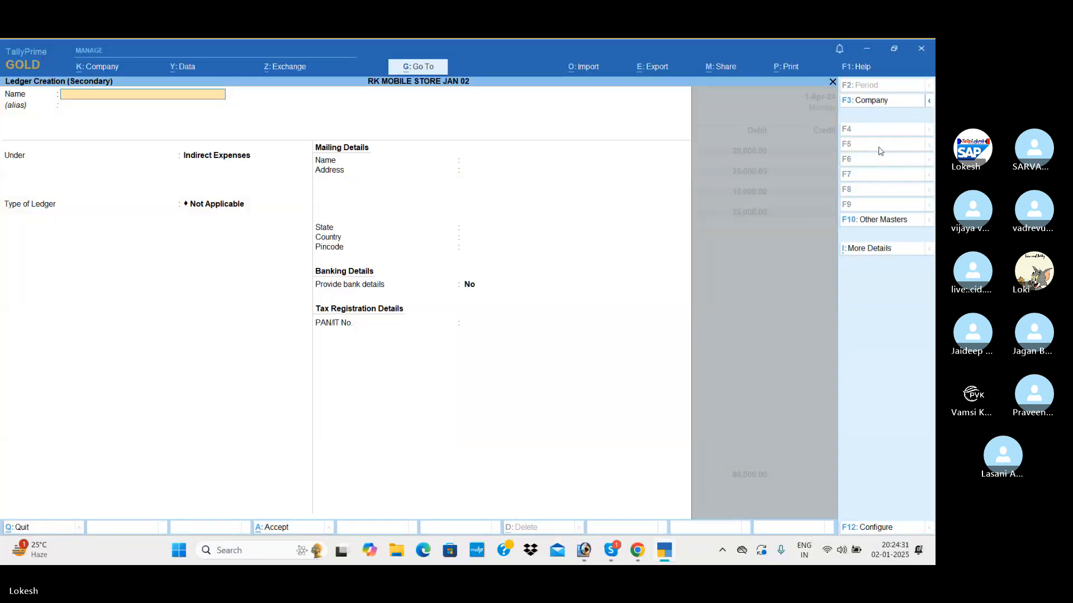
pyautogui.write('Food')
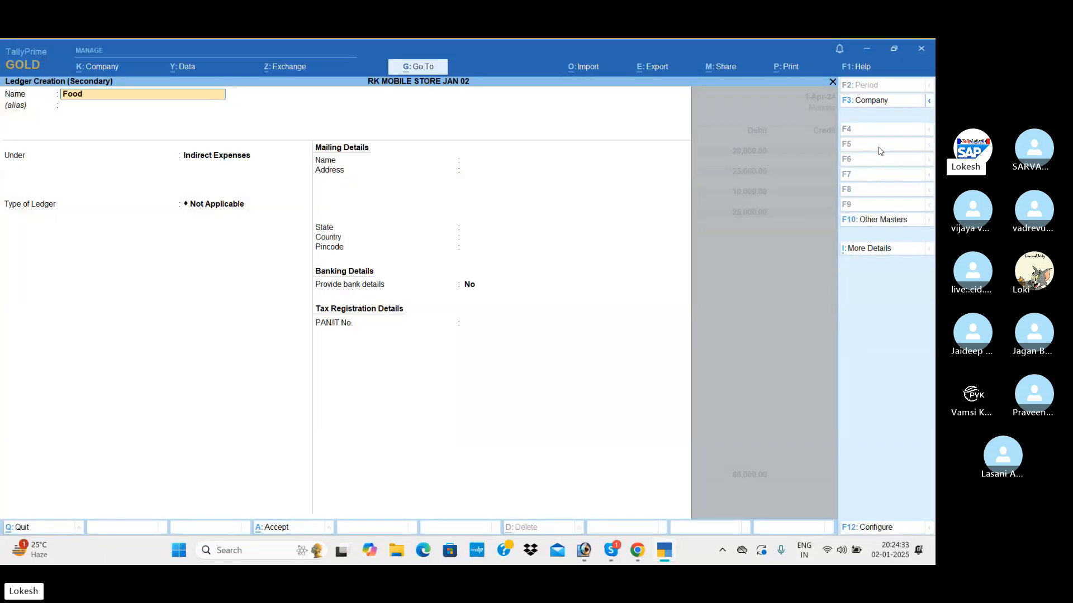
pyautogui.write(' Exp')
pyautogui.press('Return')
pyautogui.press('Return')
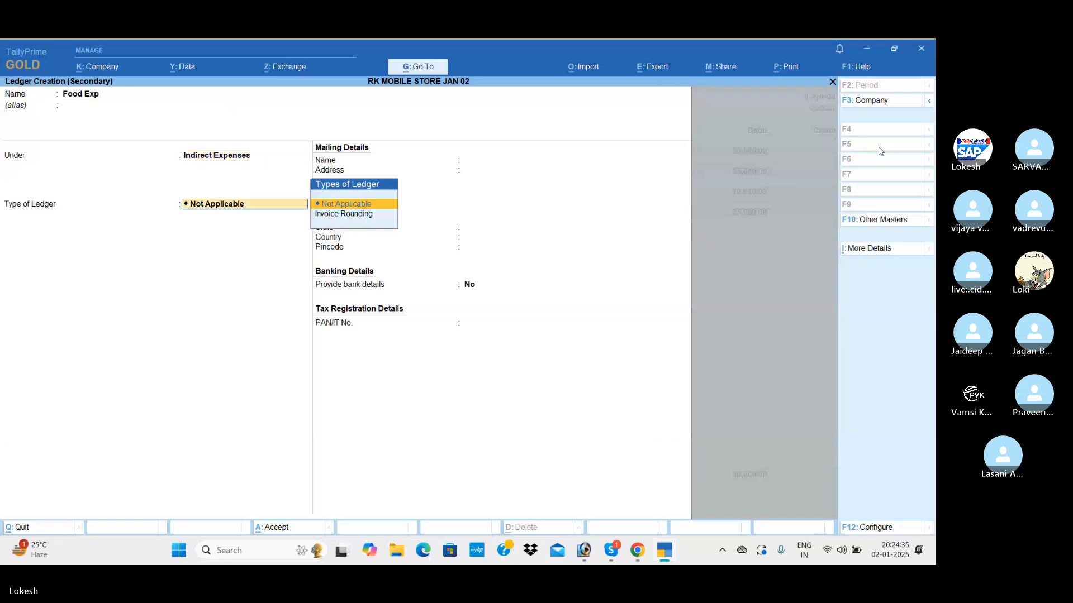
pyautogui.press('Return')
pyautogui.hotkey('ctrl', 'a')
pyautogui.write('2')
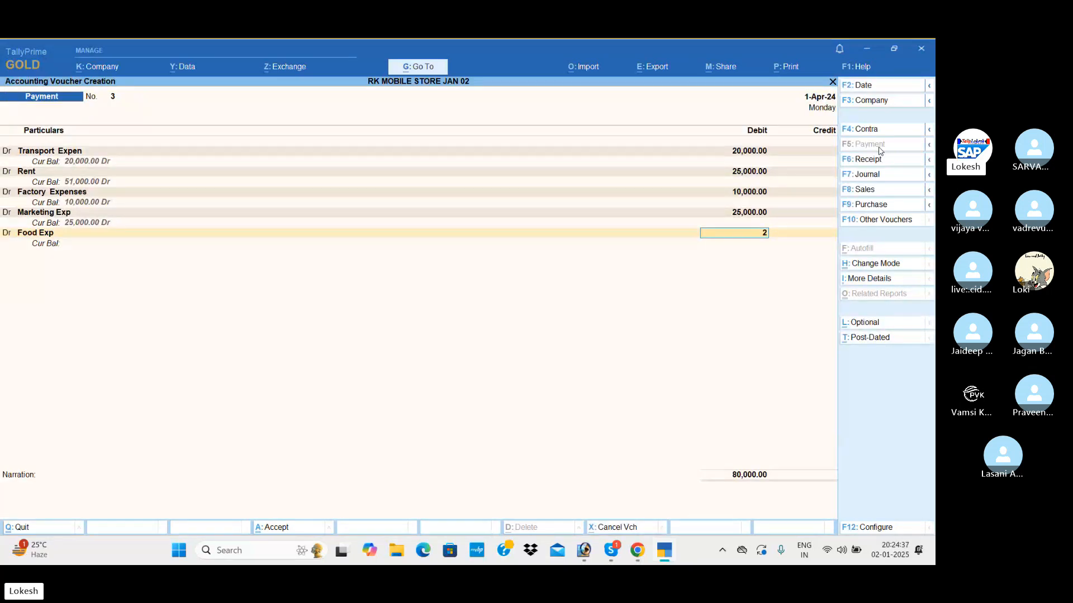
pyautogui.write('500')
pyautogui.press('Return')
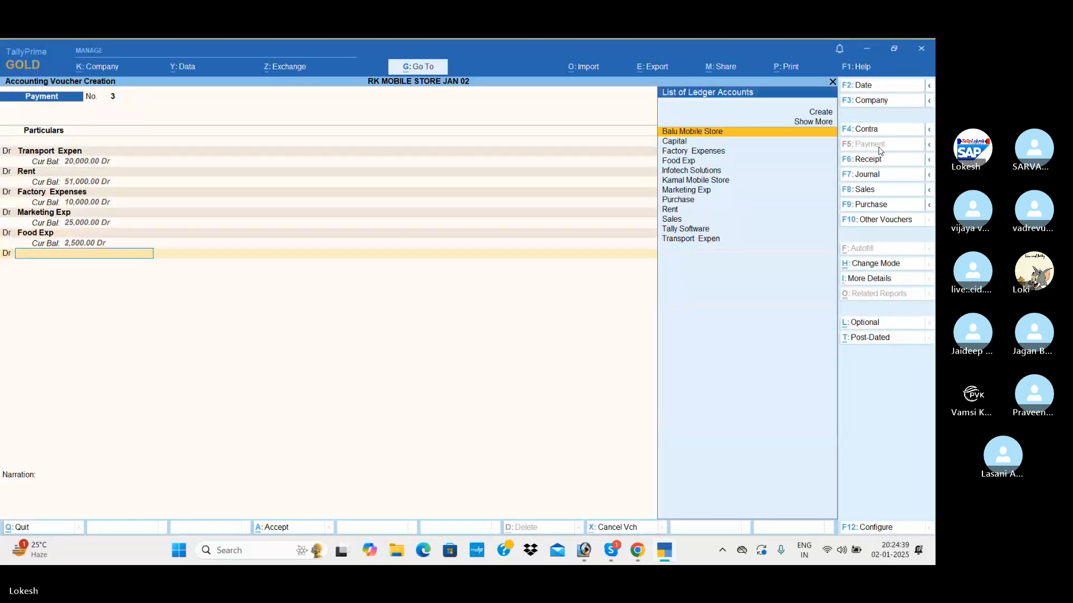
# Create a Fire Insurance Paid ledger under Direct Expenses from within the payment voucher and debit it 30,000.
pyautogui.hotkey('alt', 'c')
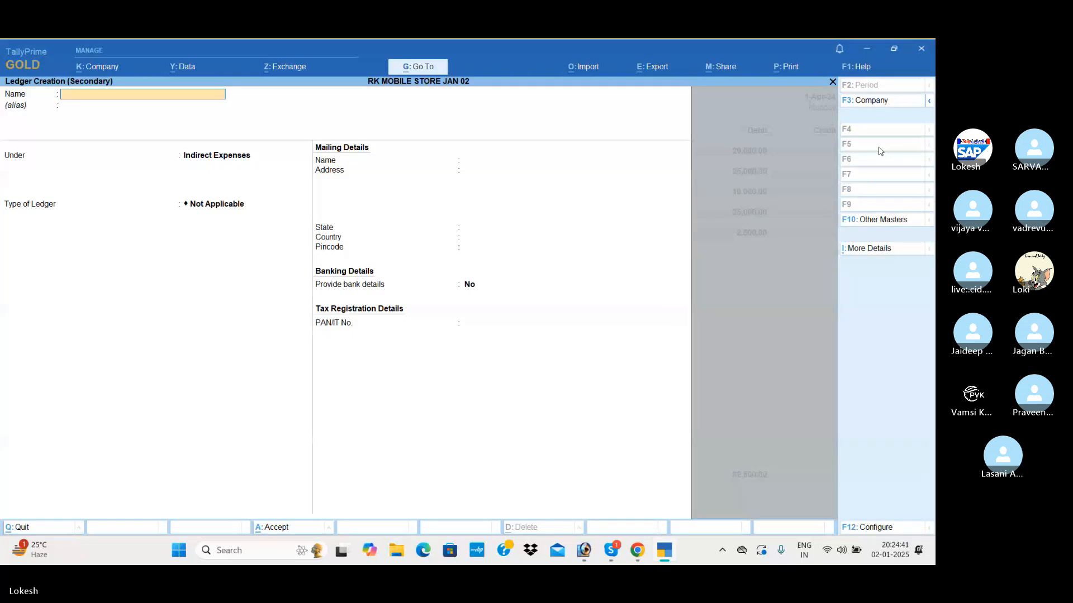
pyautogui.write('Fire insurance ')
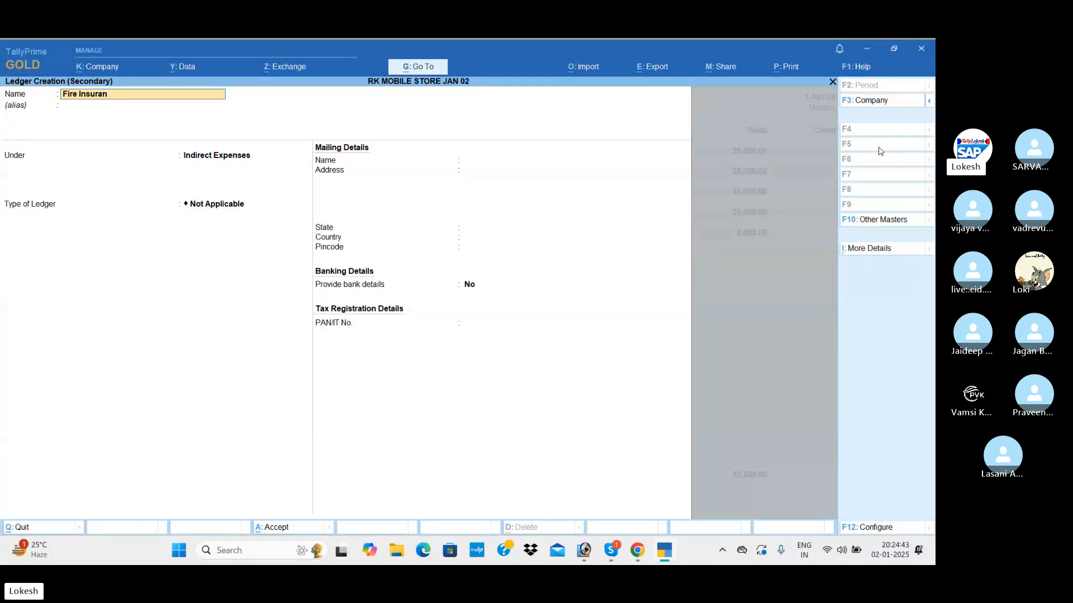
pyautogui.write('Paid')
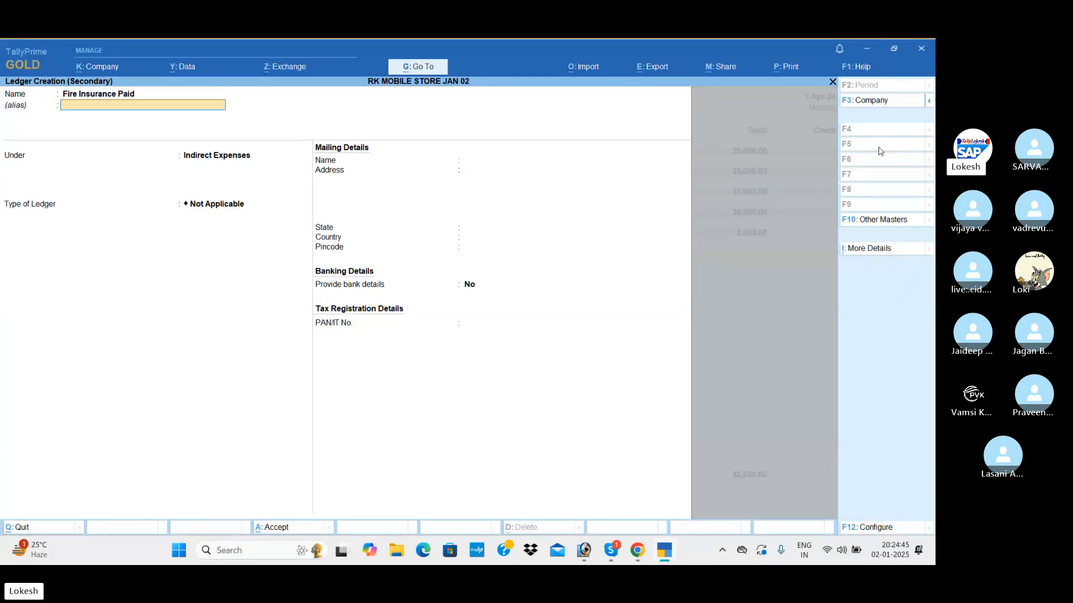
pyautogui.press('Return')
pyautogui.write('Di')
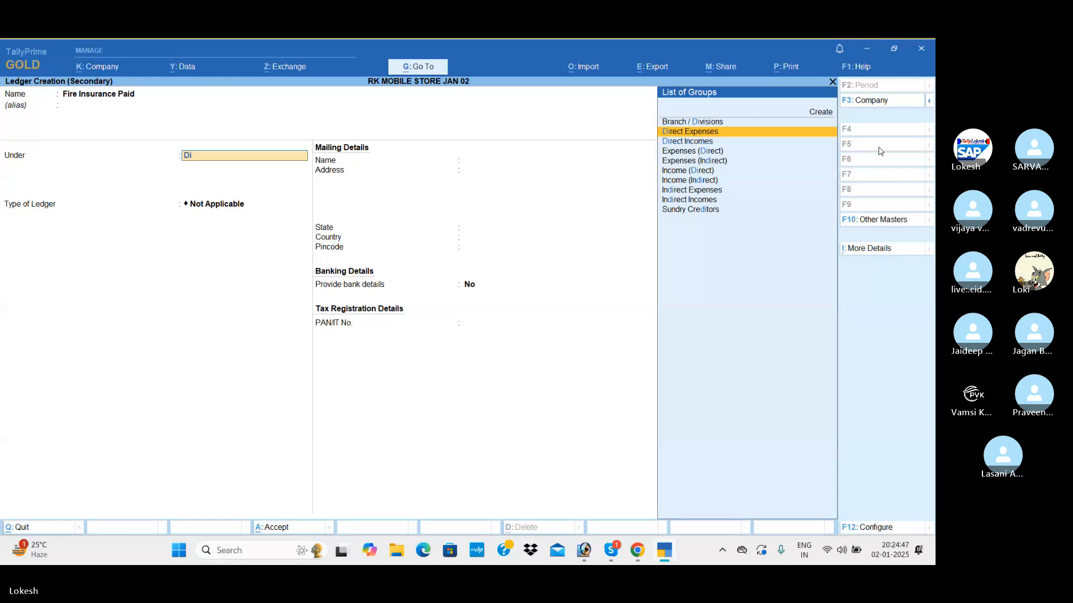
pyautogui.press('Return')
pyautogui.press('Return')
pyautogui.press('Return')
pyautogui.press('Return')
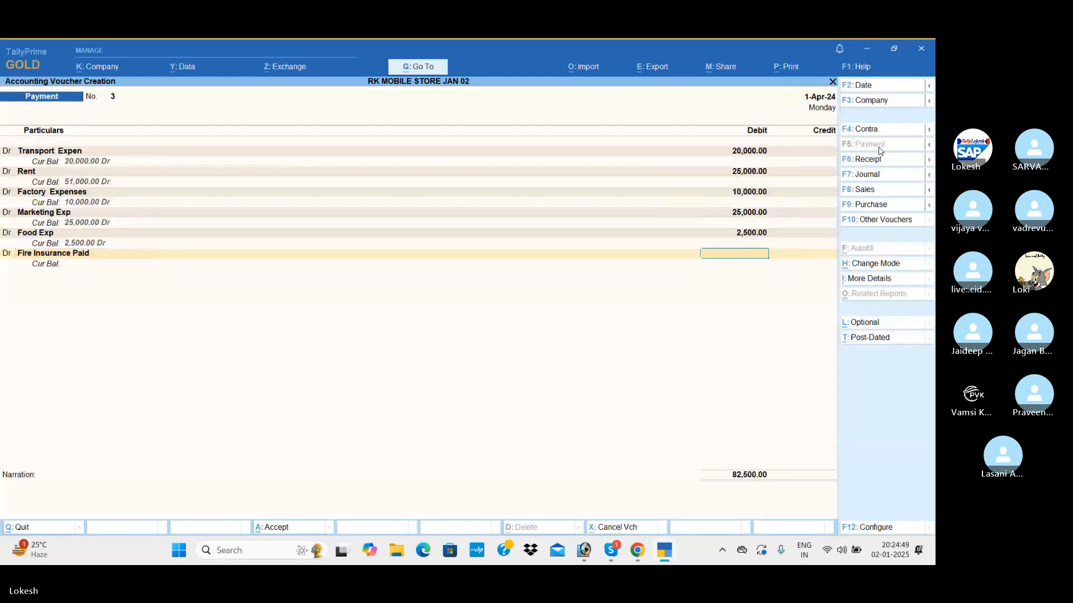
pyautogui.write('30000')
# Credit the Cash ledger with 1,12,500 to balance the debit lines and save the payment voucher without a narration.
pyautogui.press('Return')
pyautogui.press('Return')
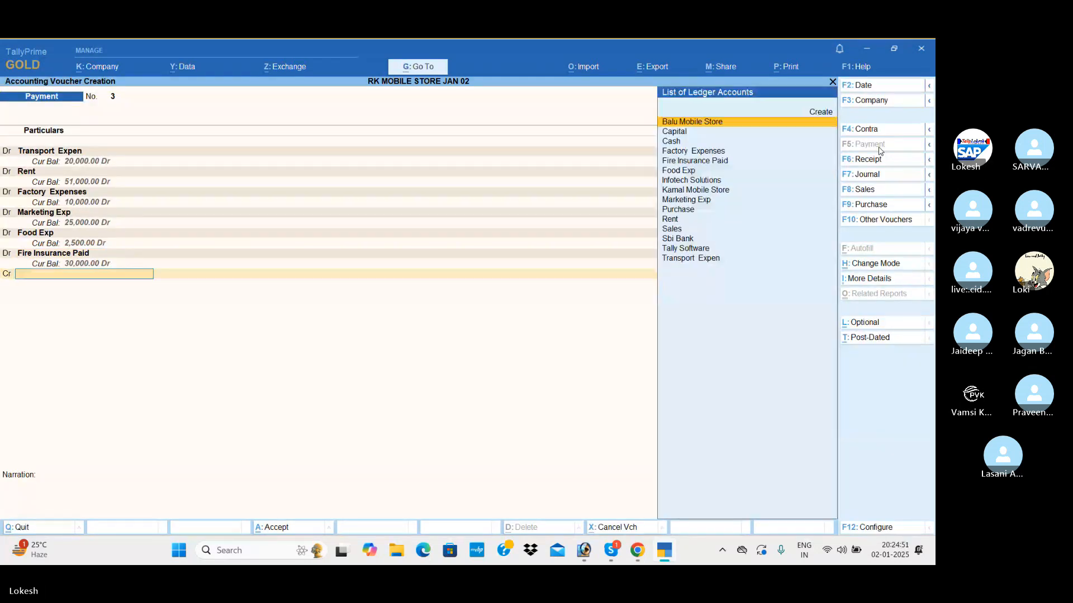
pyautogui.press('Down')
pyautogui.press('Down')
pyautogui.press('Return')
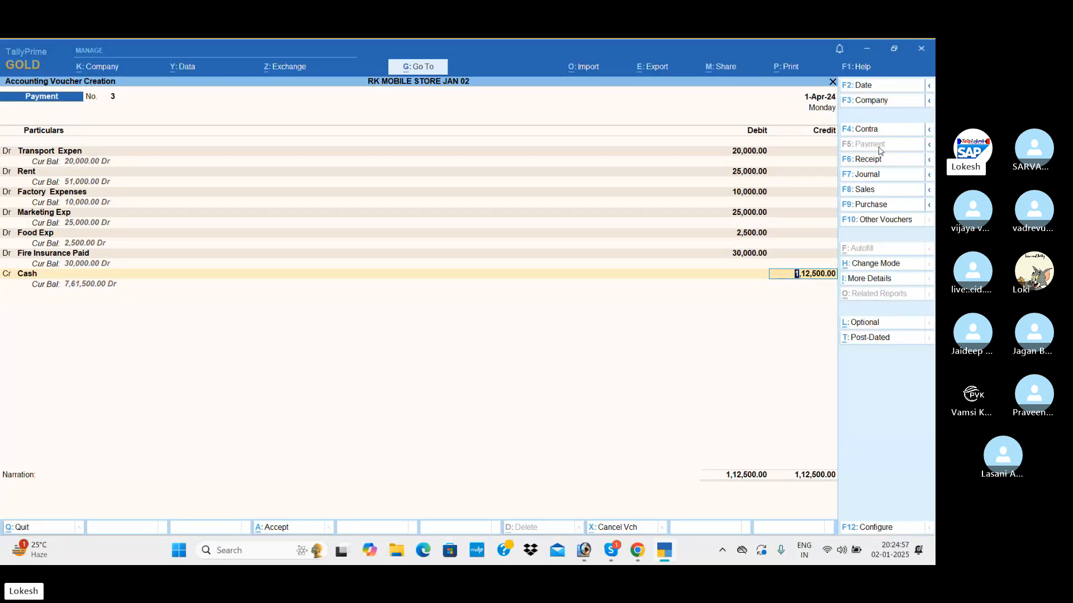
pyautogui.press('Return')
pyautogui.press('Return')
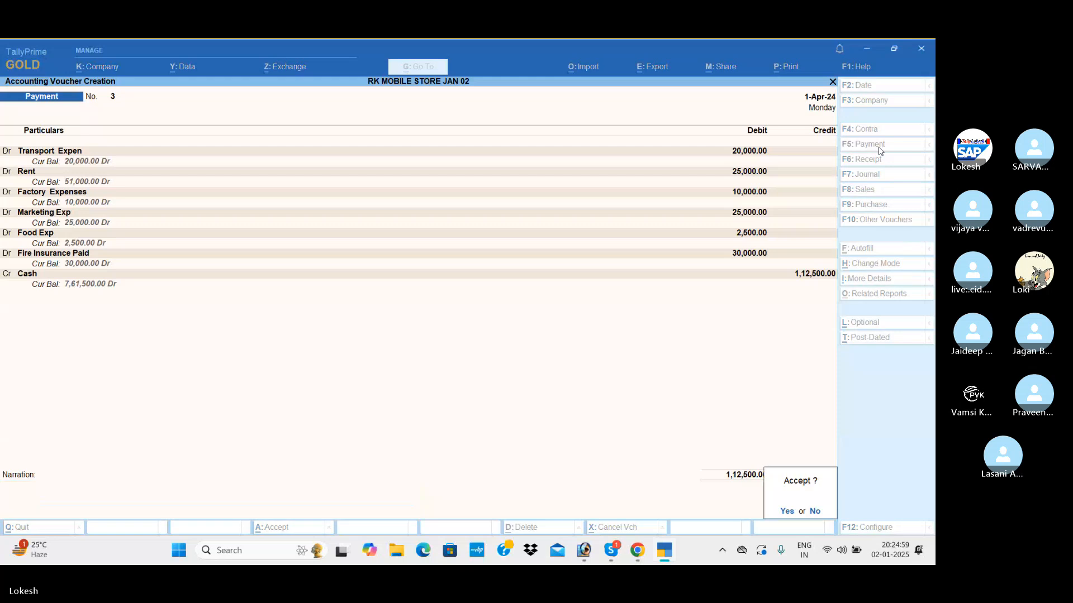
pyautogui.press('Return')
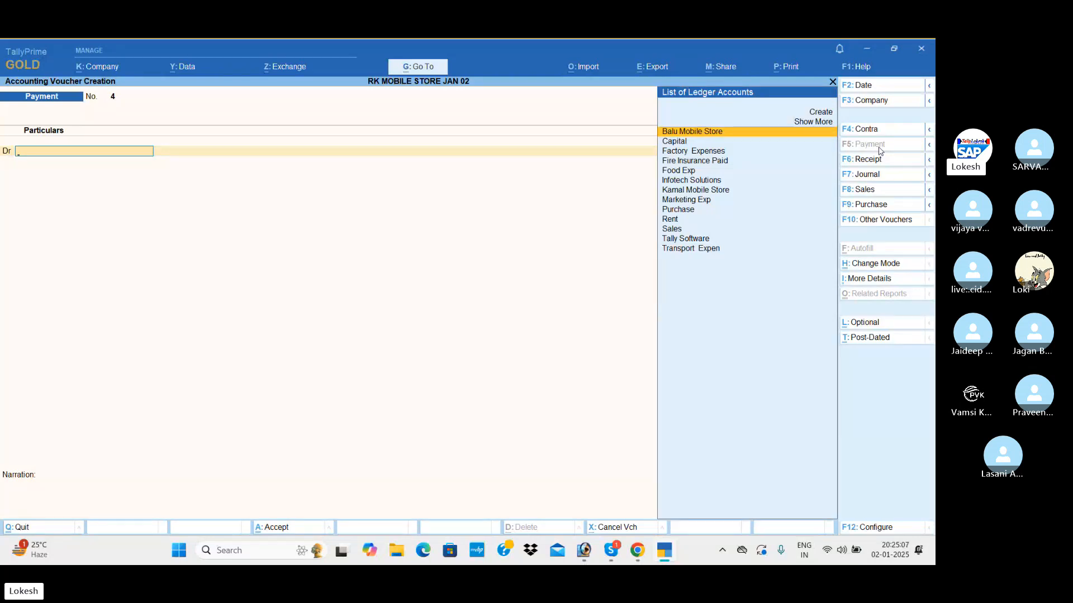
# Switch to the Skype group call window.
pyautogui.press('ctrl')
pyautogui.hotkey('alt', 'Tab')
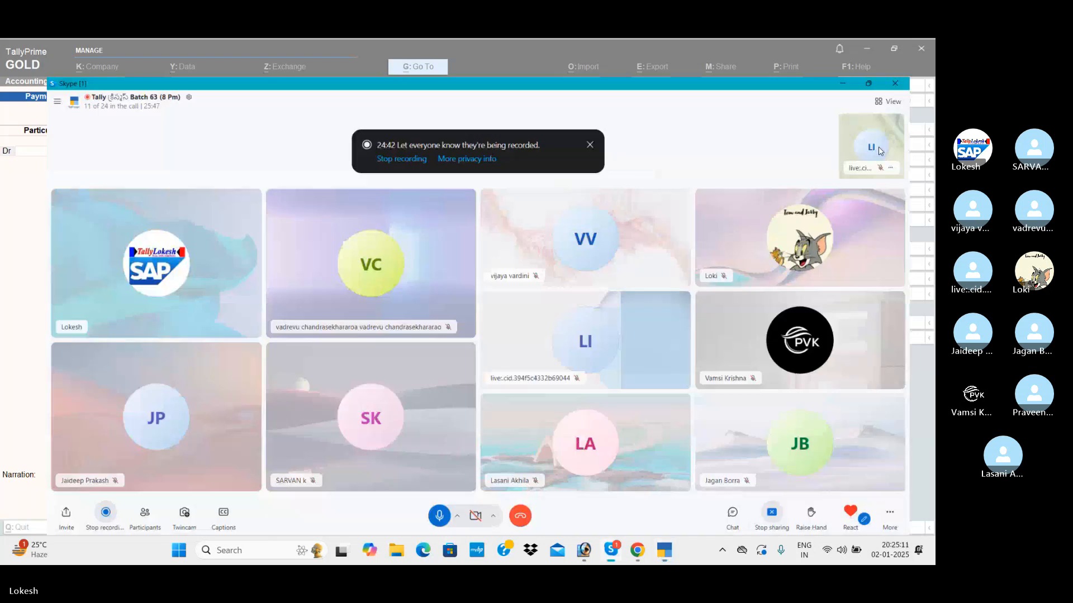